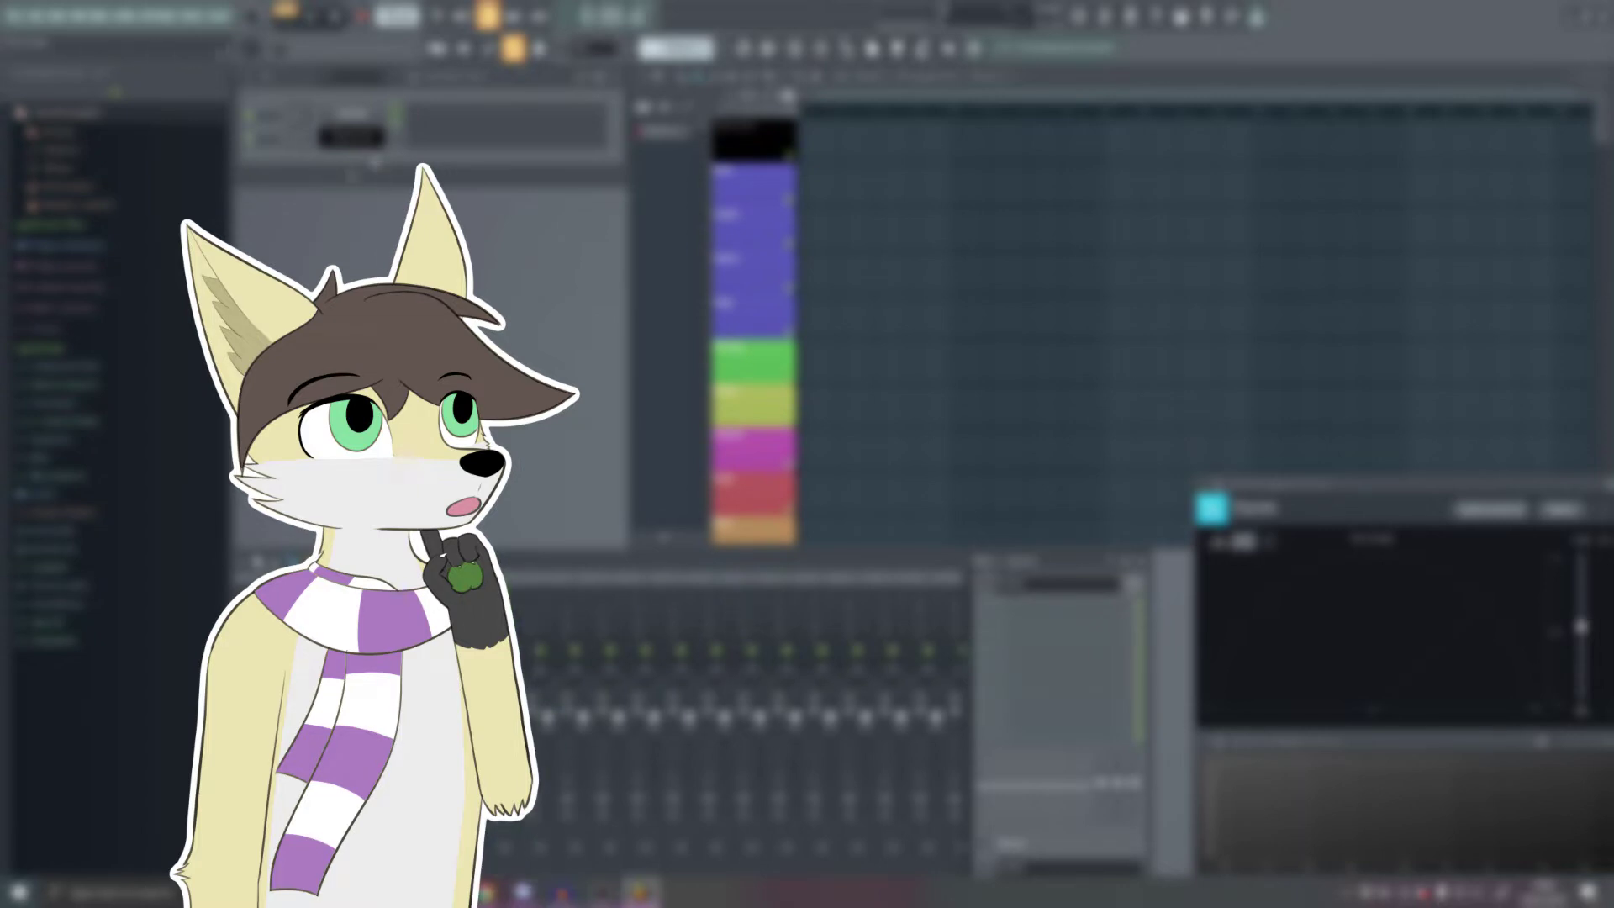
Step: Add a Serum synth channel and increase oscillator A's unison voices
{"action": "left_click", "coordinate": [349, 176]}
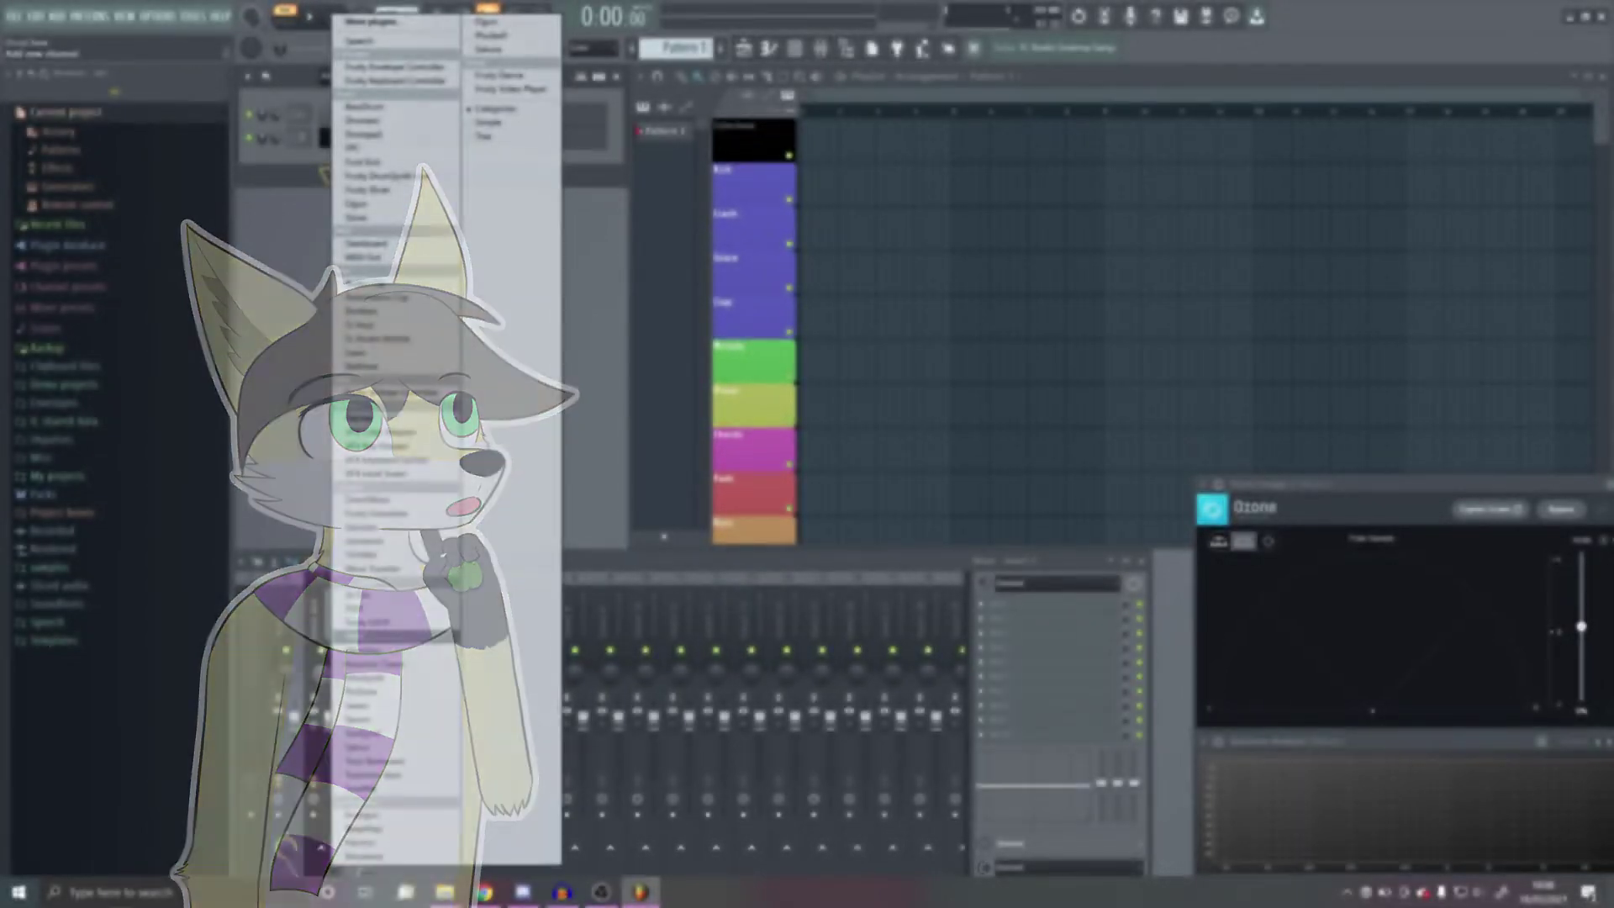
{"action": "left_click", "coordinate": [369, 720]}
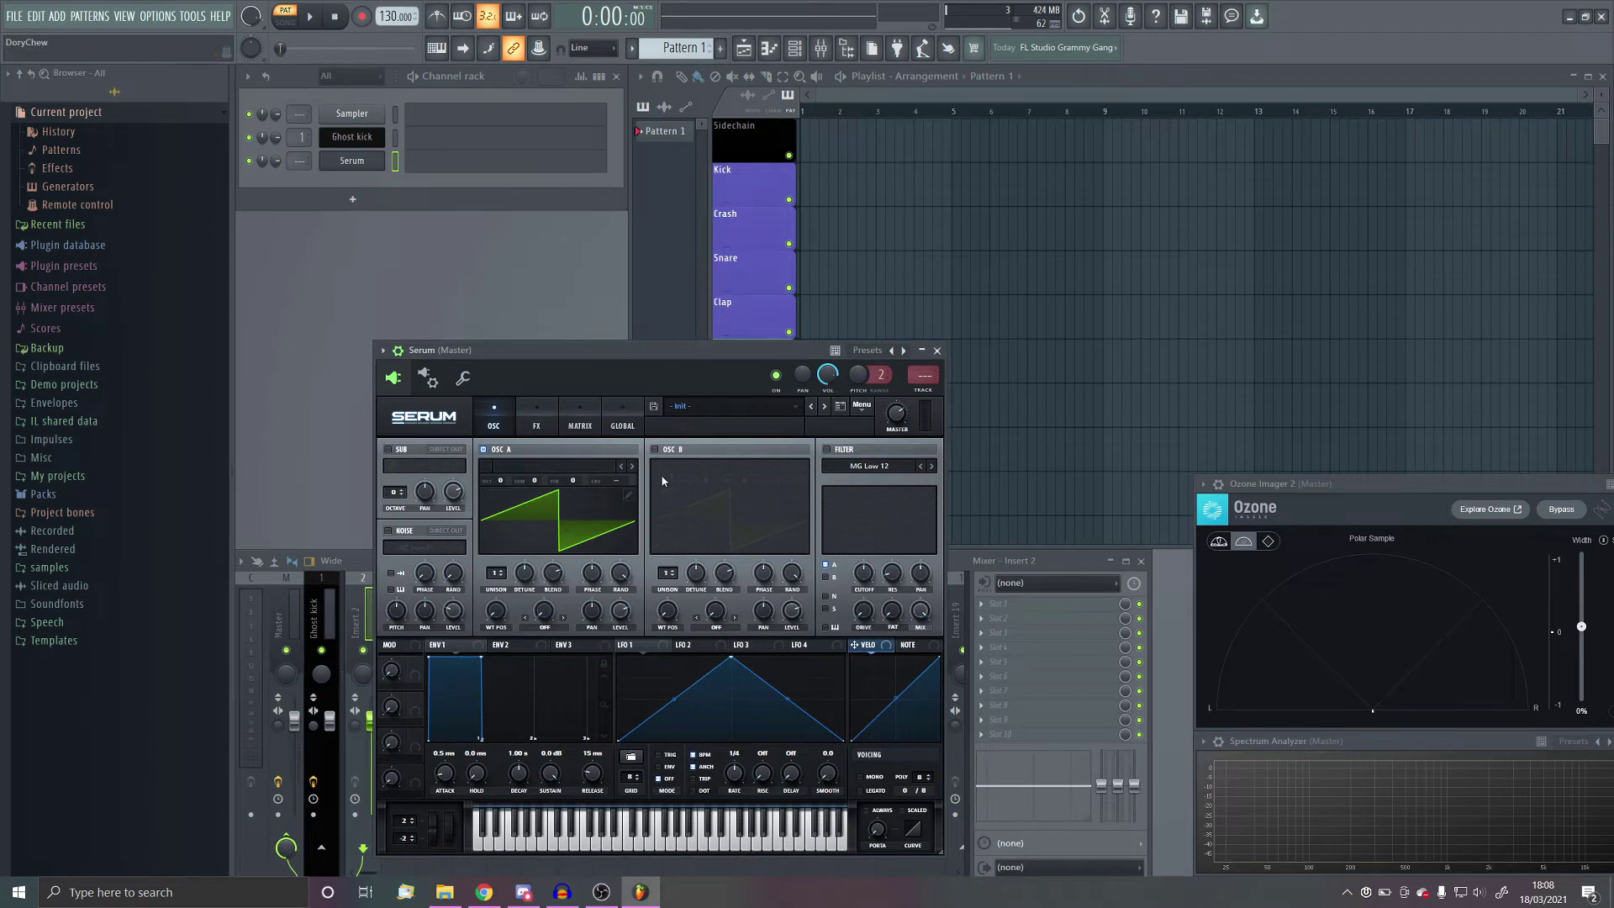
{"action": "left_click_drag", "start_coordinate": [498, 574], "coordinate": [512, 485]}
{"action": "key", "text": "v"}
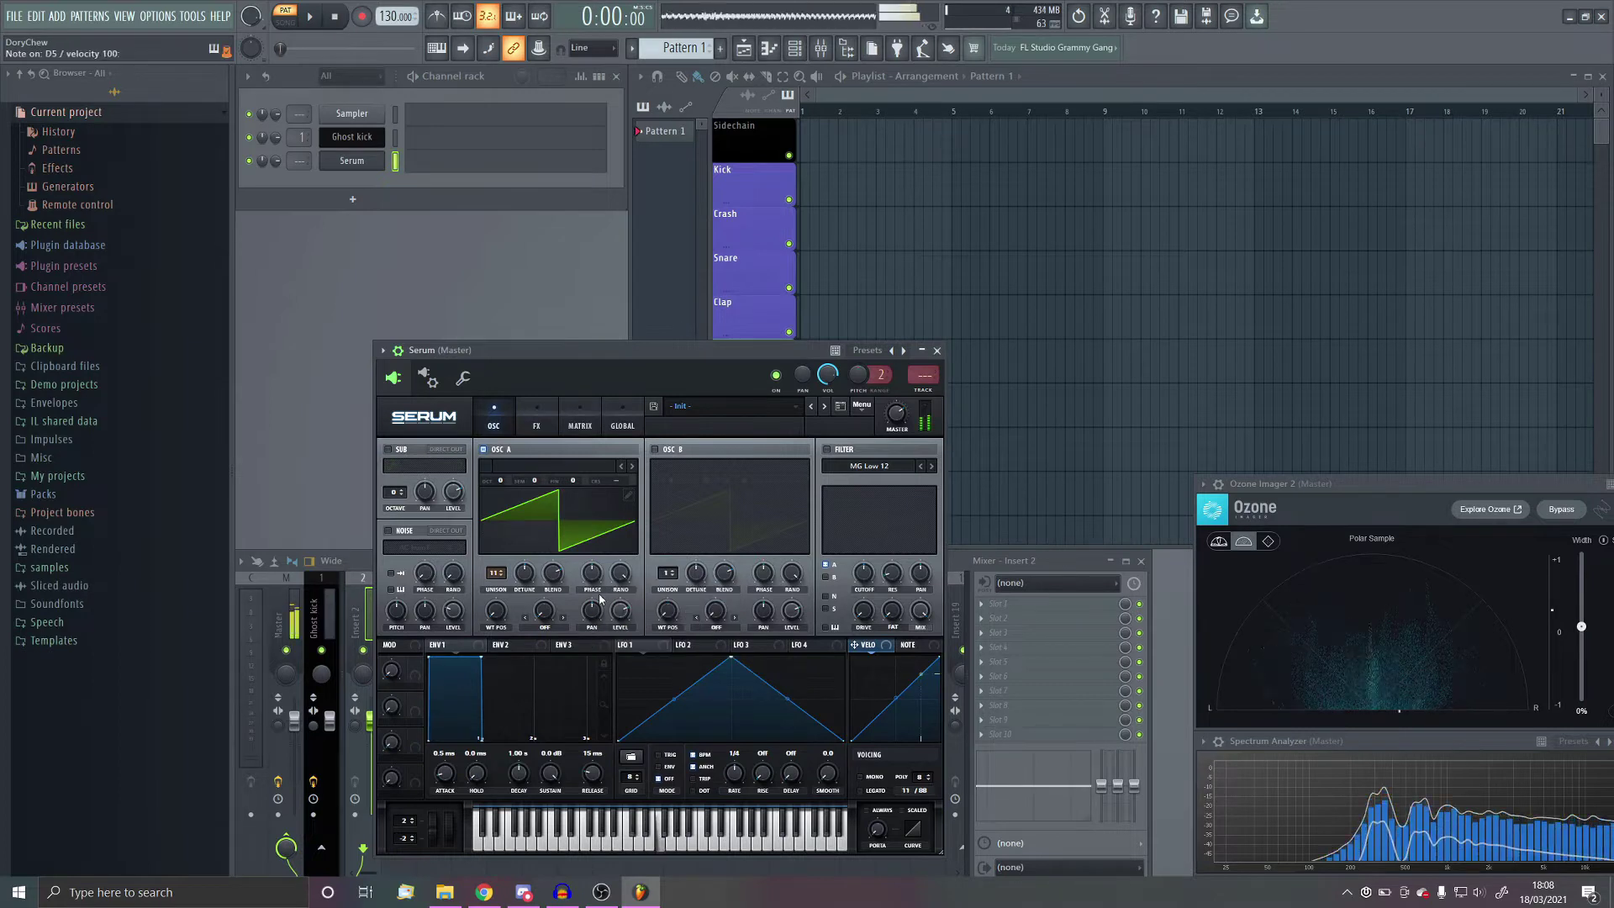
Step: Set oscillator A's warp mode to Sync (Window 1/2), lowering its detune and raising the warp amount
{"action": "left_click", "coordinate": [557, 632]}
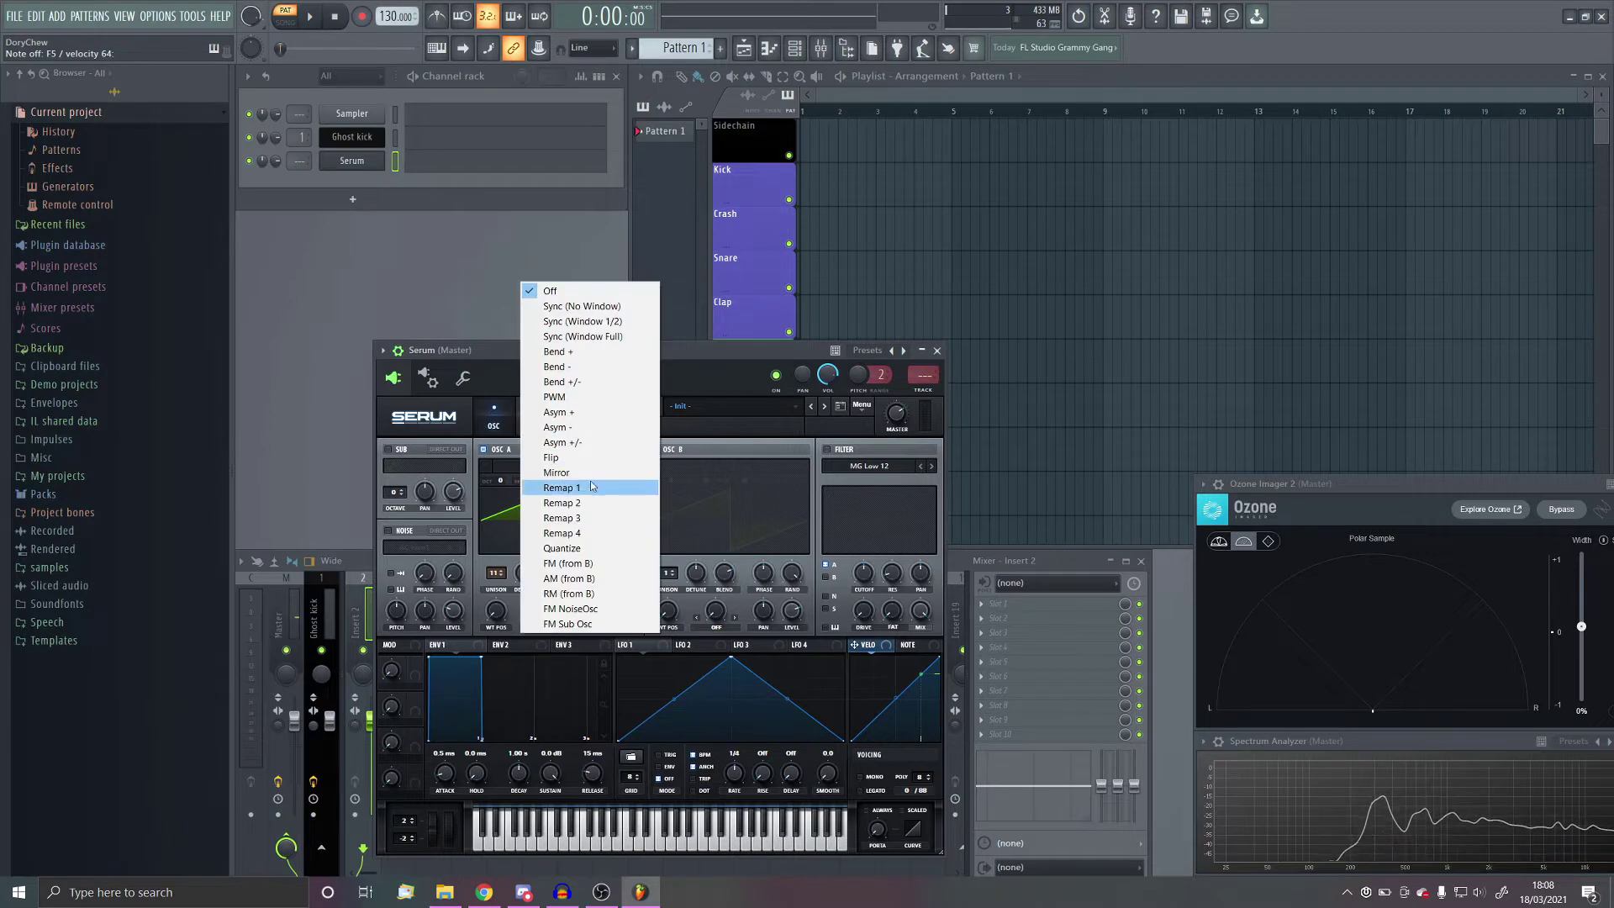
{"action": "left_click", "coordinate": [611, 322]}
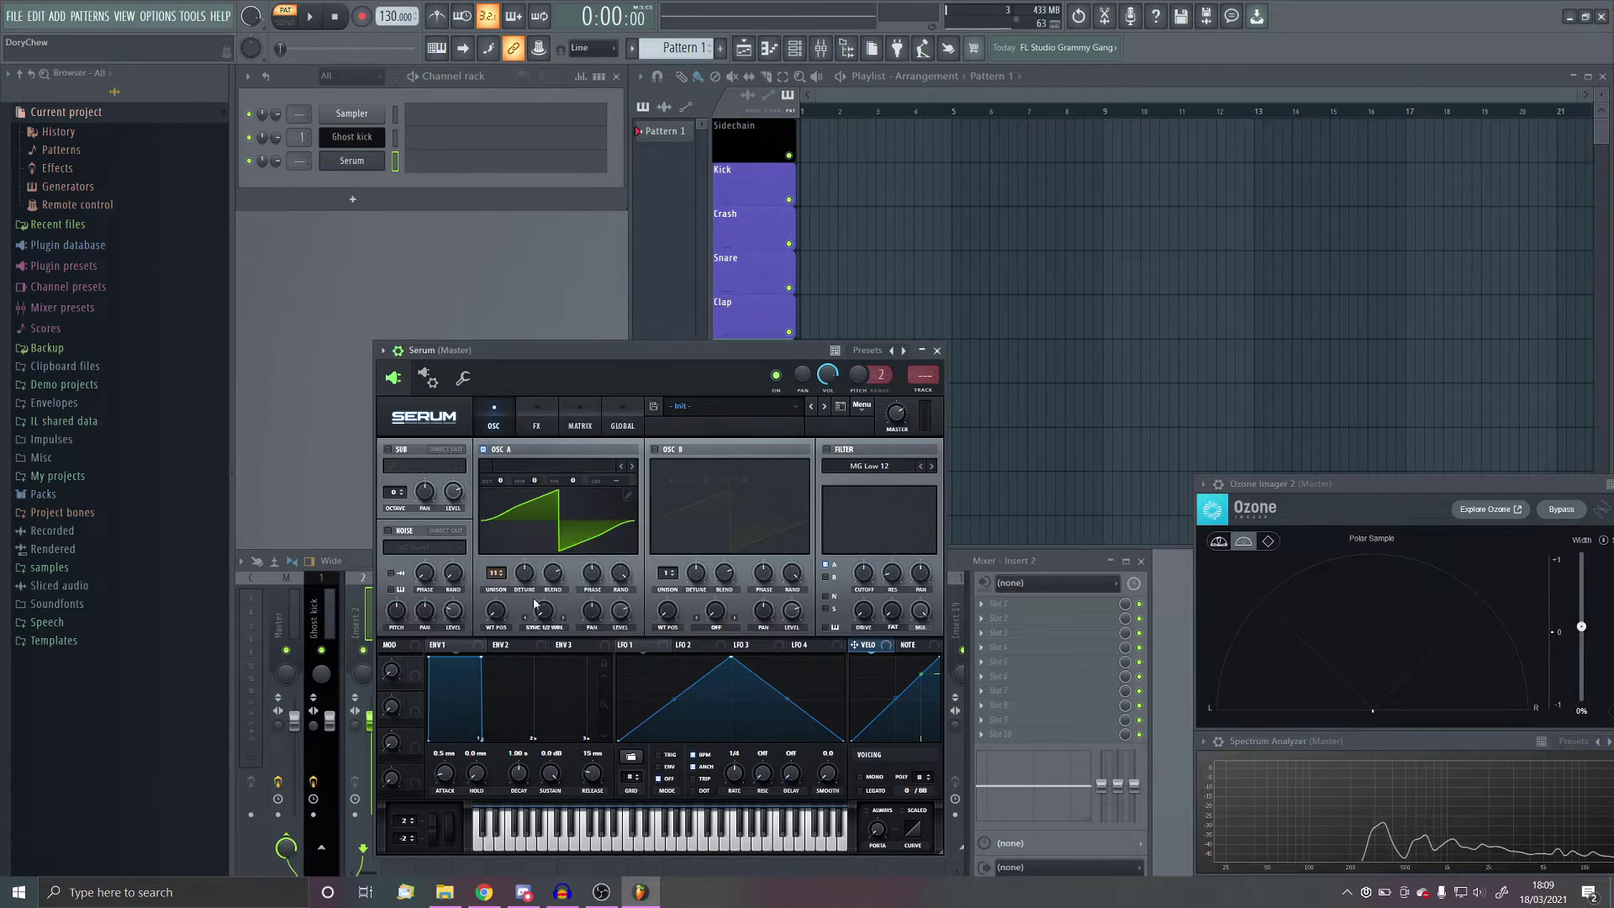
{"action": "left_click_drag", "start_coordinate": [535, 575], "coordinate": [532, 673]}
{"action": "left_click_drag", "start_coordinate": [543, 613], "coordinate": [564, 290]}
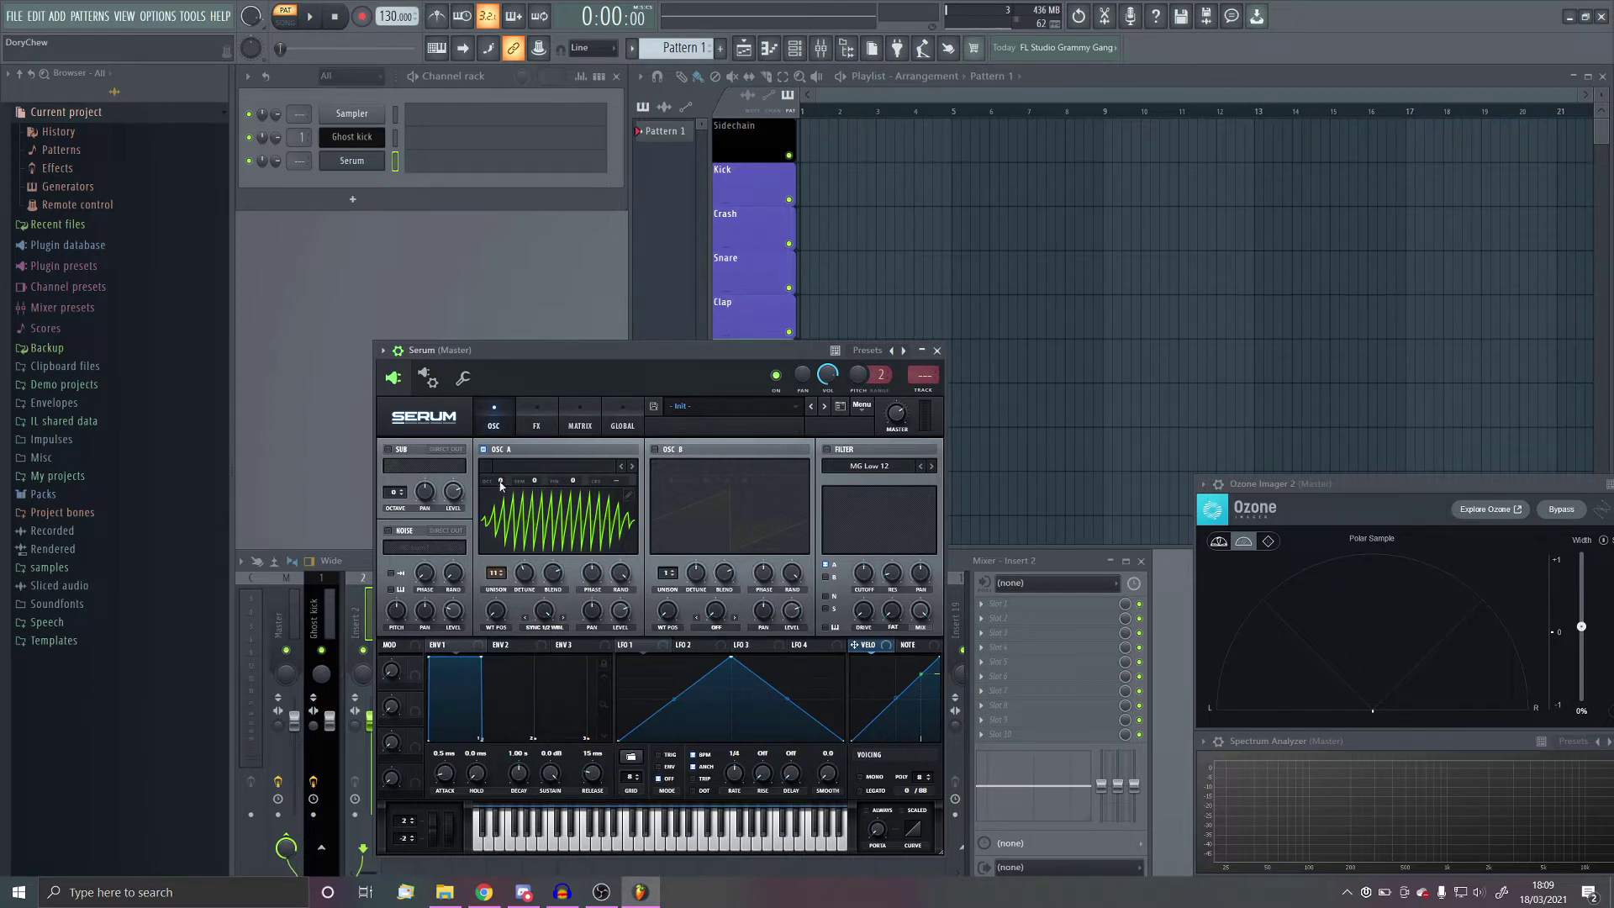
Step: Lower oscillator A's octave to -4 and play a note to audition the sound
{"action": "left_click_drag", "start_coordinate": [504, 481], "coordinate": [501, 622]}
{"action": "key", "text": "r"}
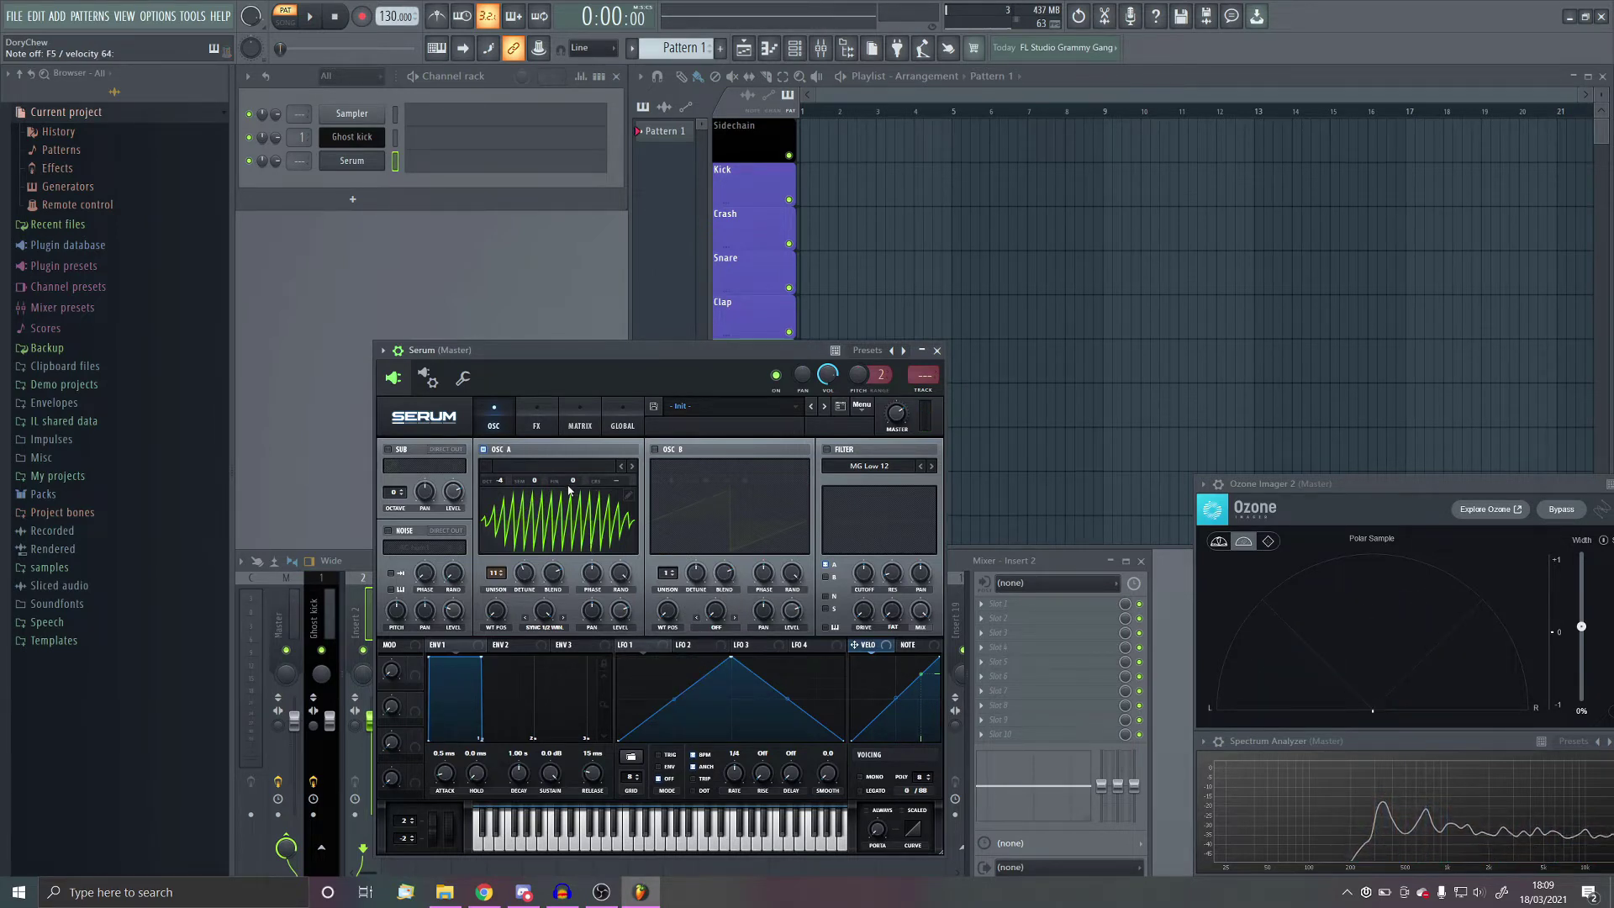
{"action": "left_click", "coordinate": [545, 427]}
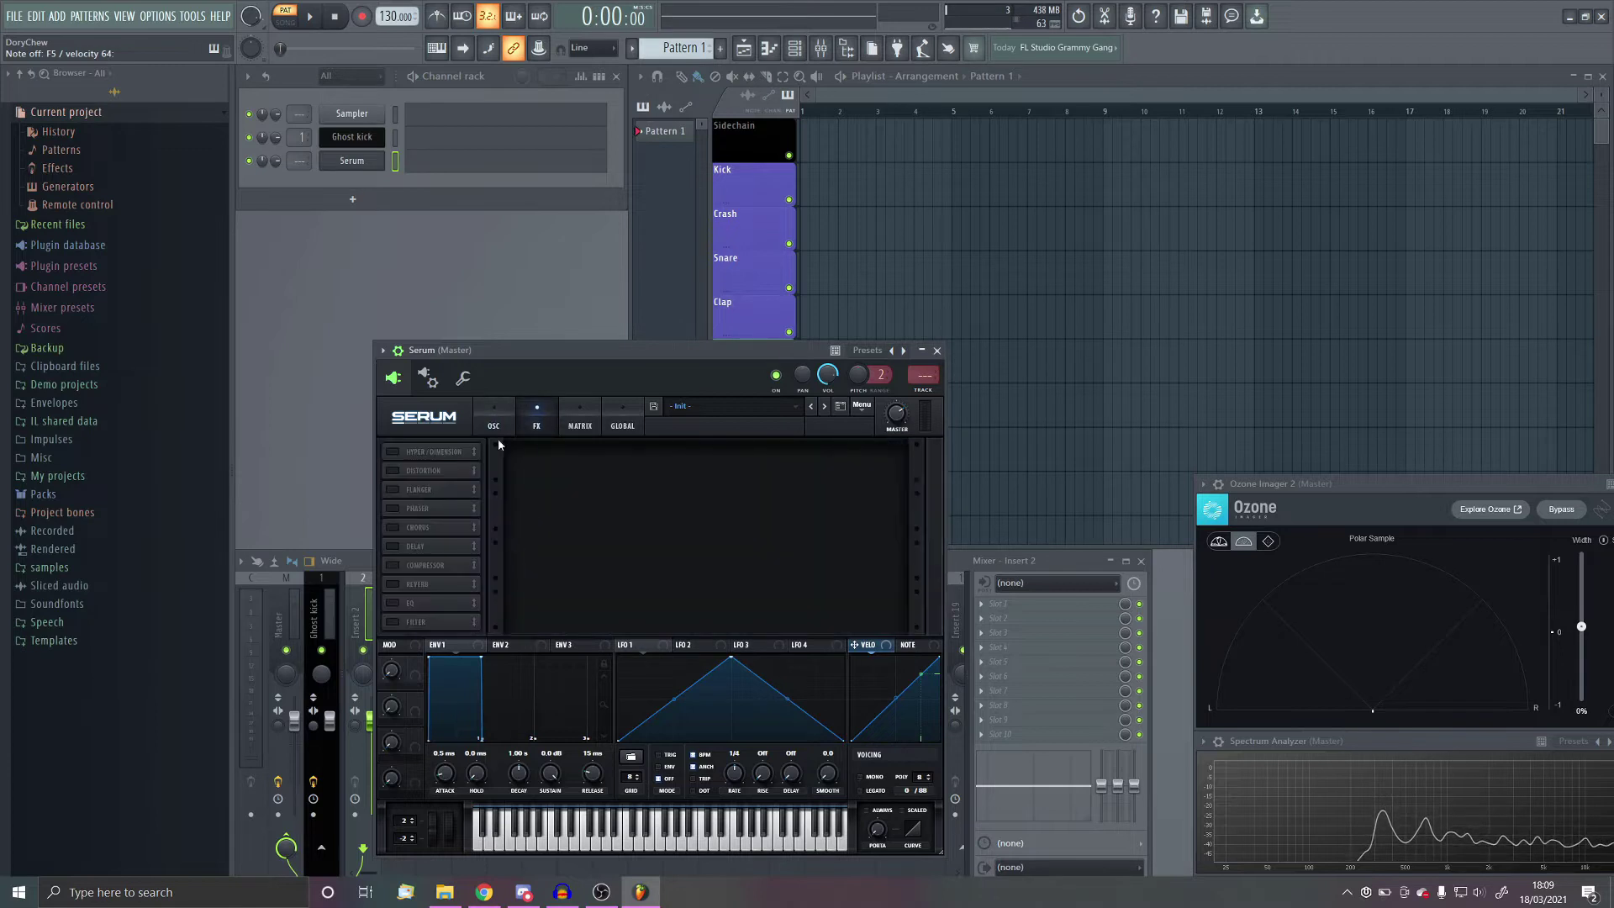
{"action": "left_click", "coordinate": [508, 422]}
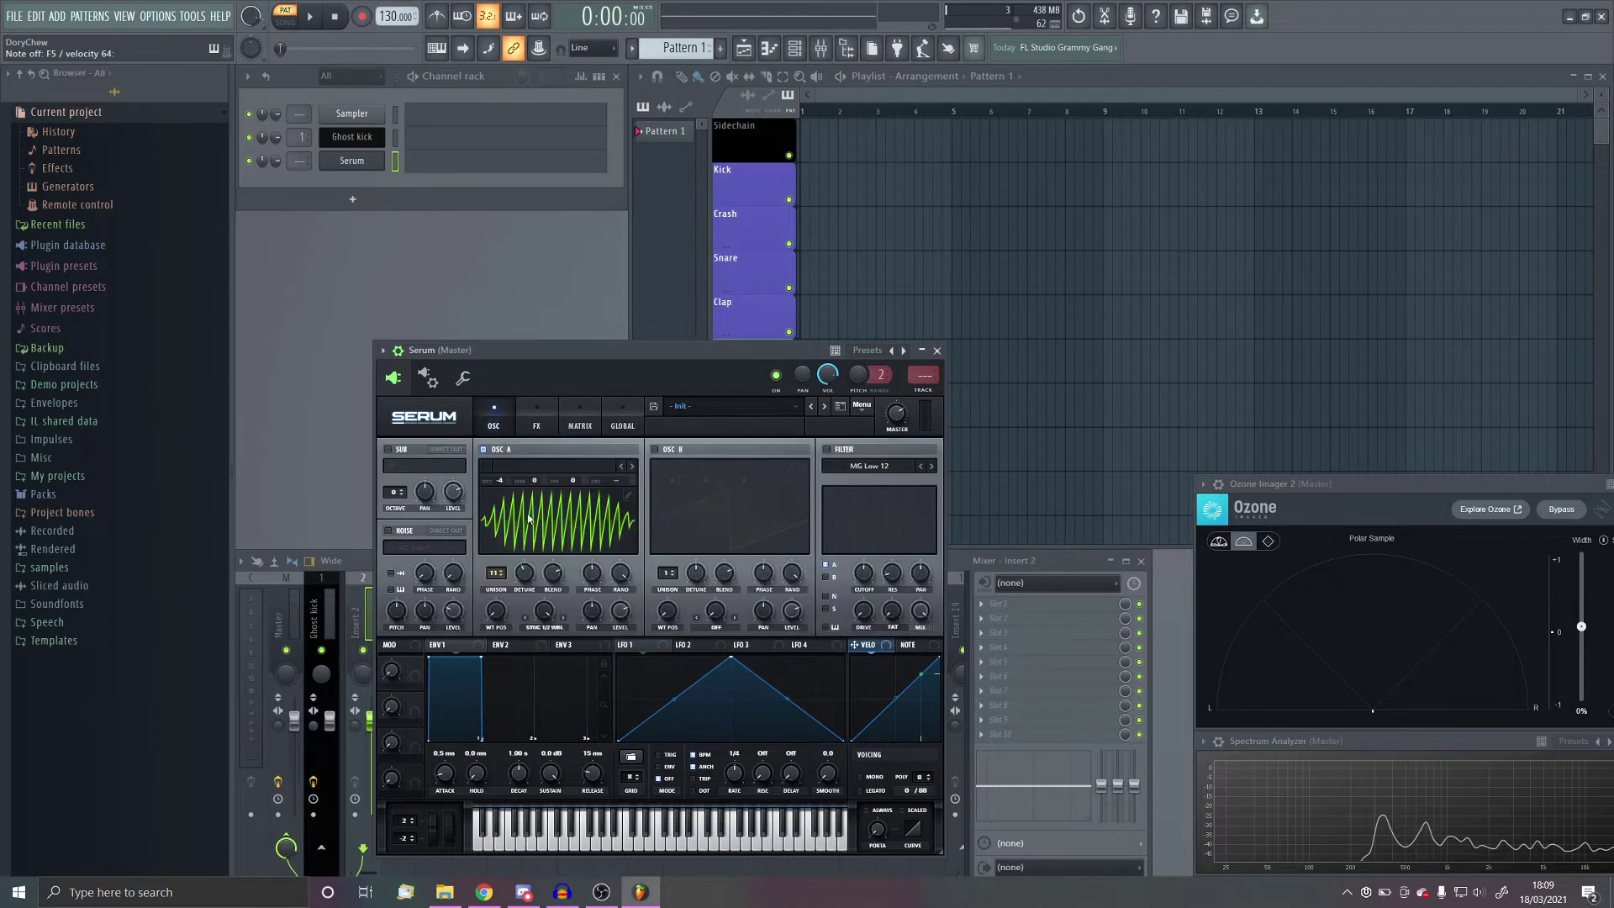
Step: Enable oscillator B with 7 unison voices and load a stepped saw wavetable into it
{"action": "left_click", "coordinate": [655, 449]}
{"action": "left_click_drag", "start_coordinate": [672, 577], "coordinate": [675, 528]}
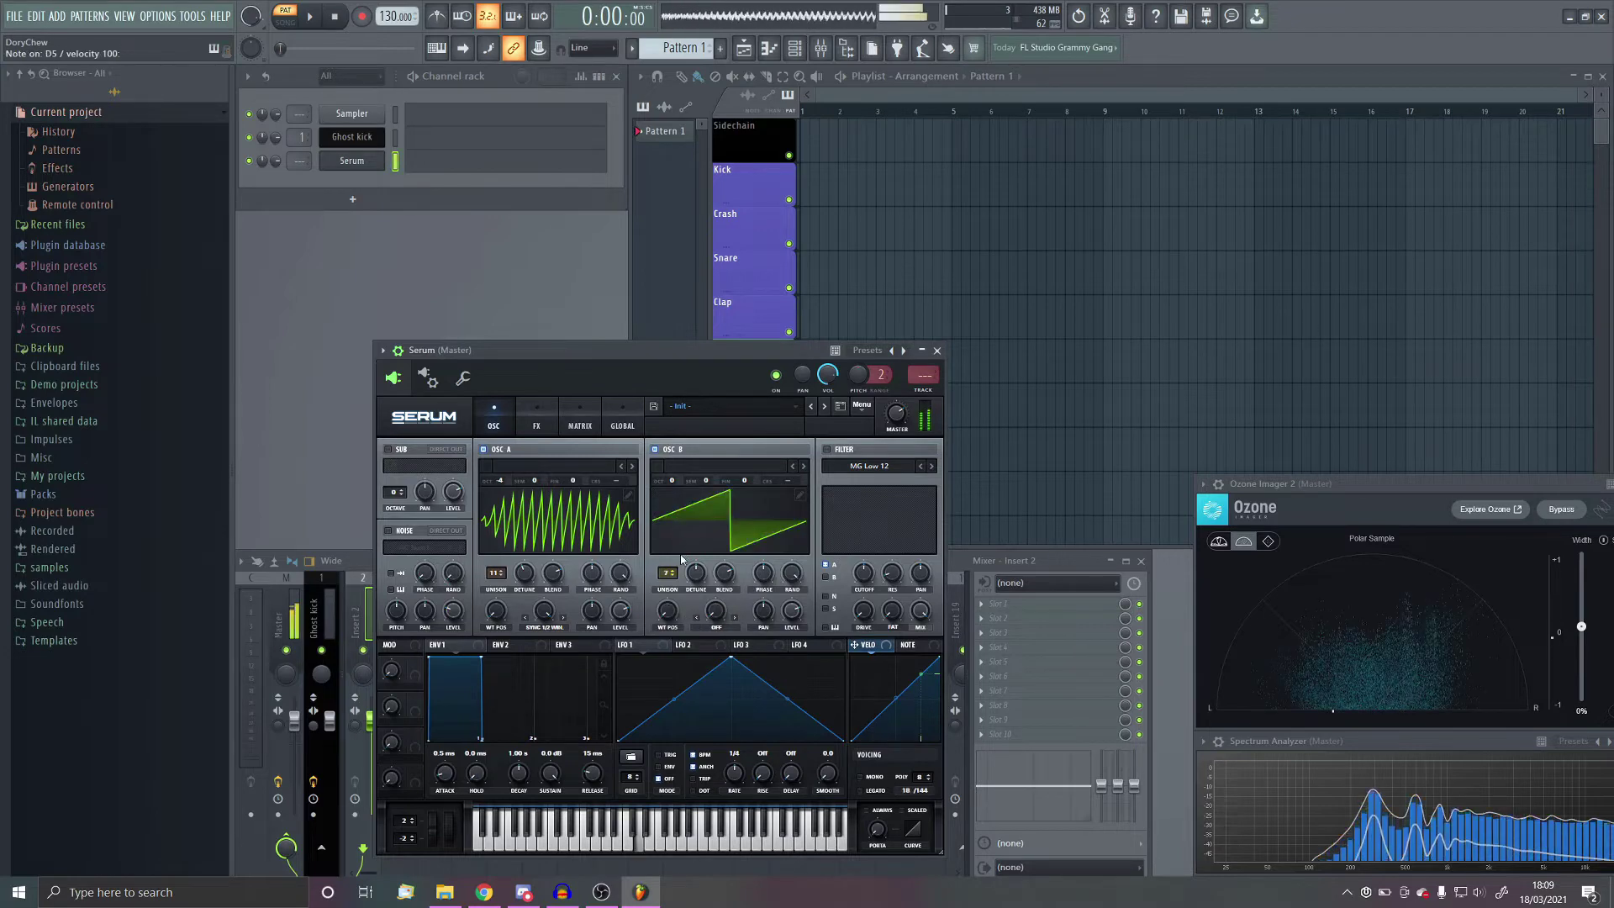
{"action": "left_click", "coordinate": [682, 466]}
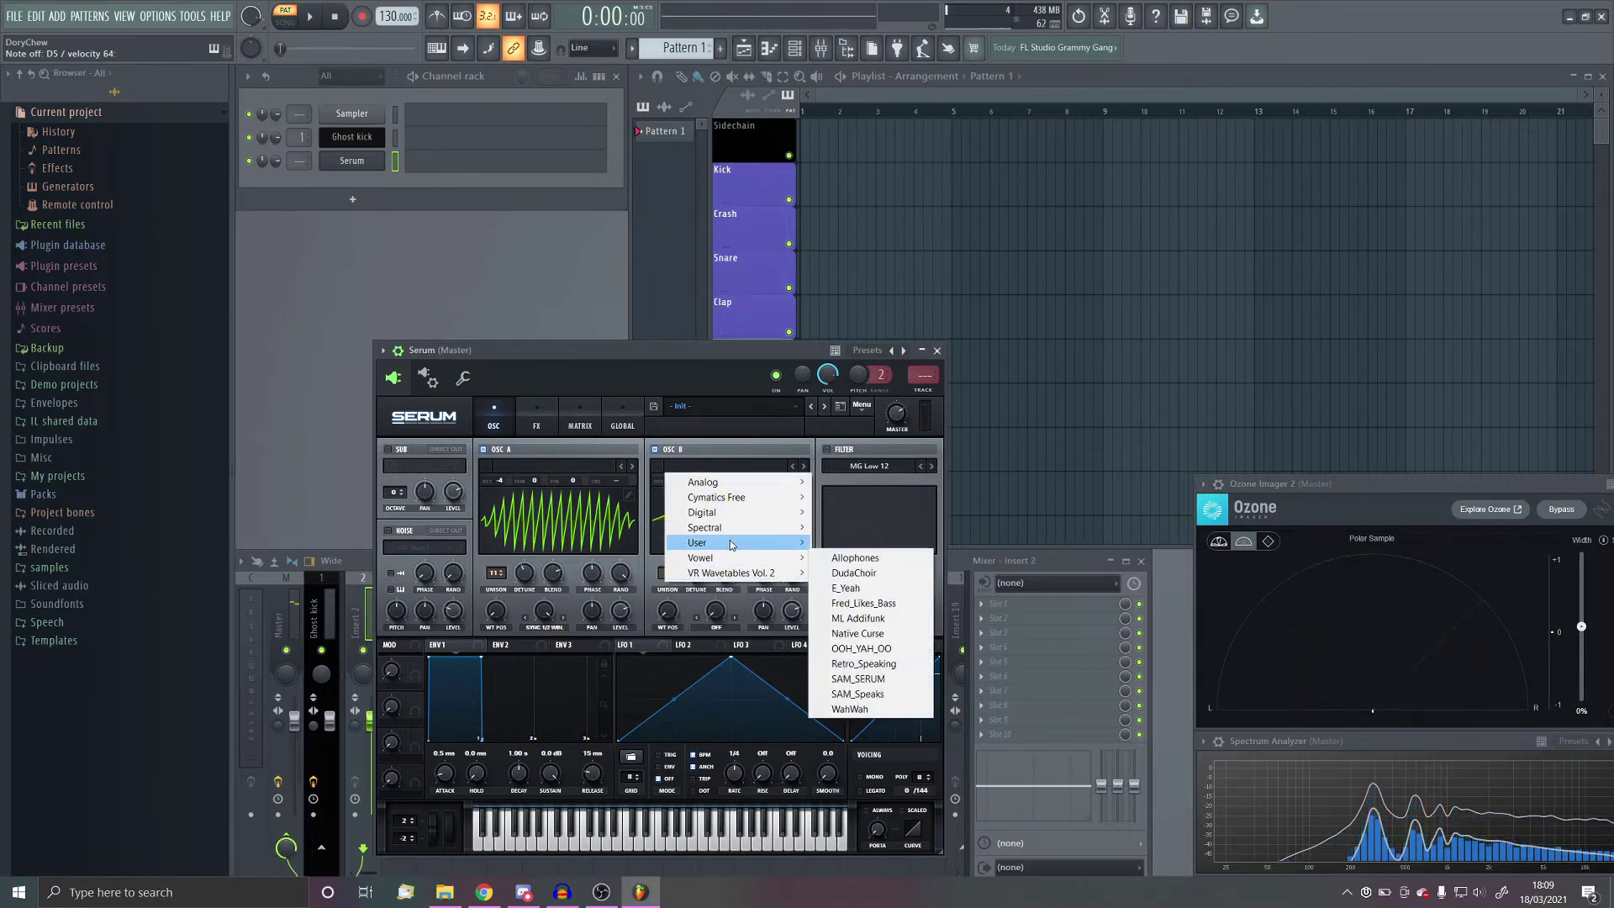
{"action": "mouse_move", "coordinate": [756, 542]}
{"action": "left_click", "coordinate": [860, 546]}
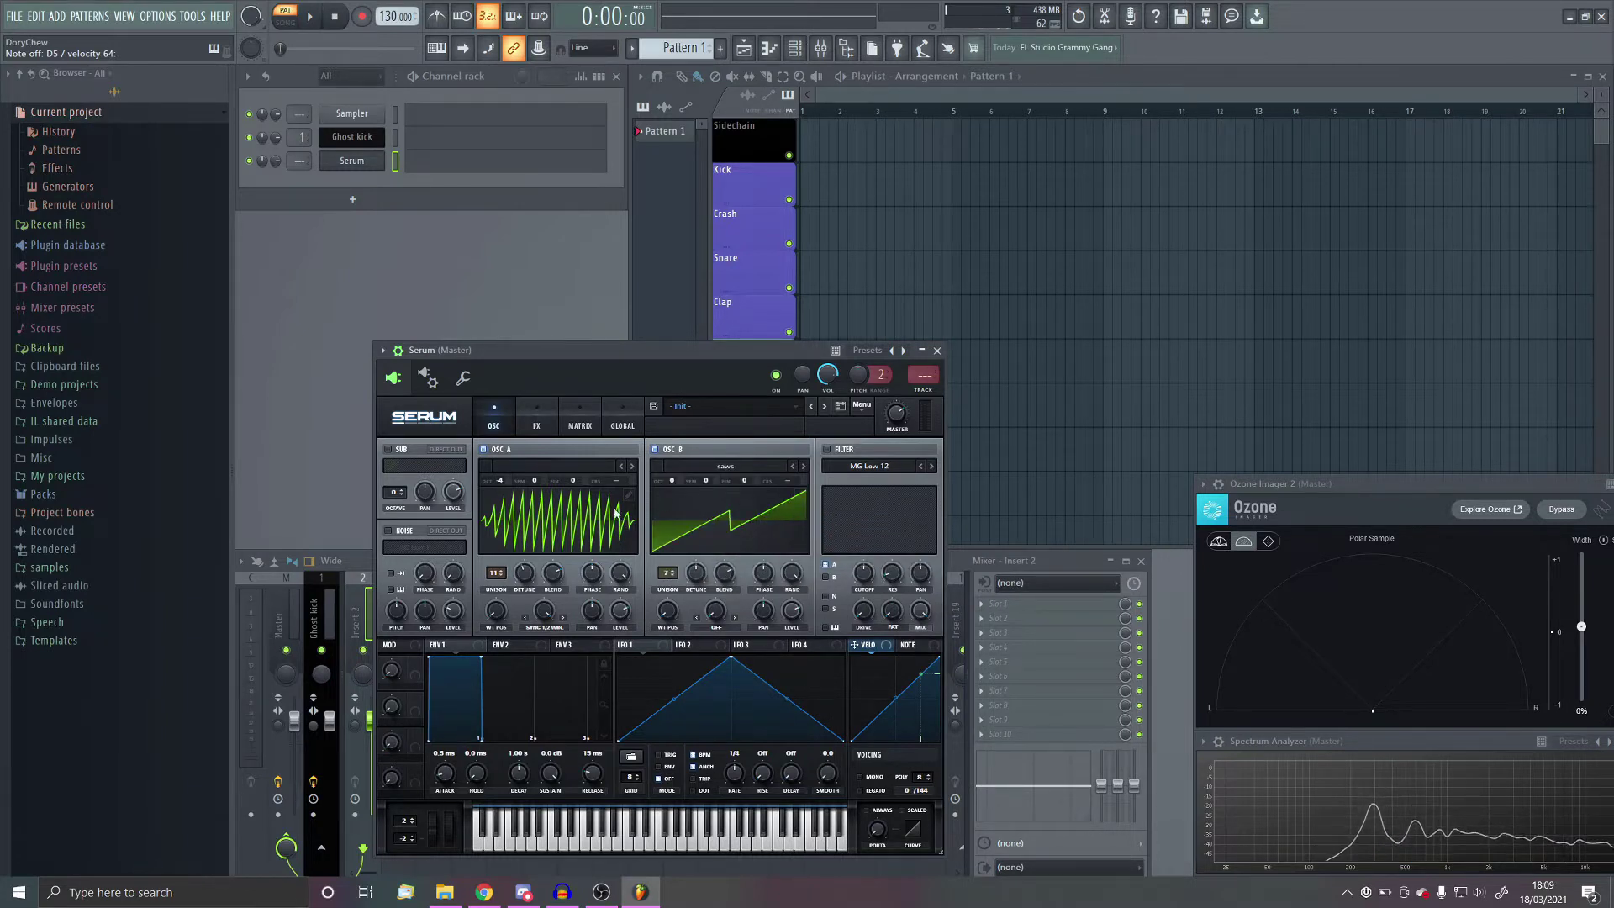
Step: Open oscillator B's wavetable for editing and choose the rising ramp drawing shape
{"action": "left_click", "coordinate": [798, 496]}
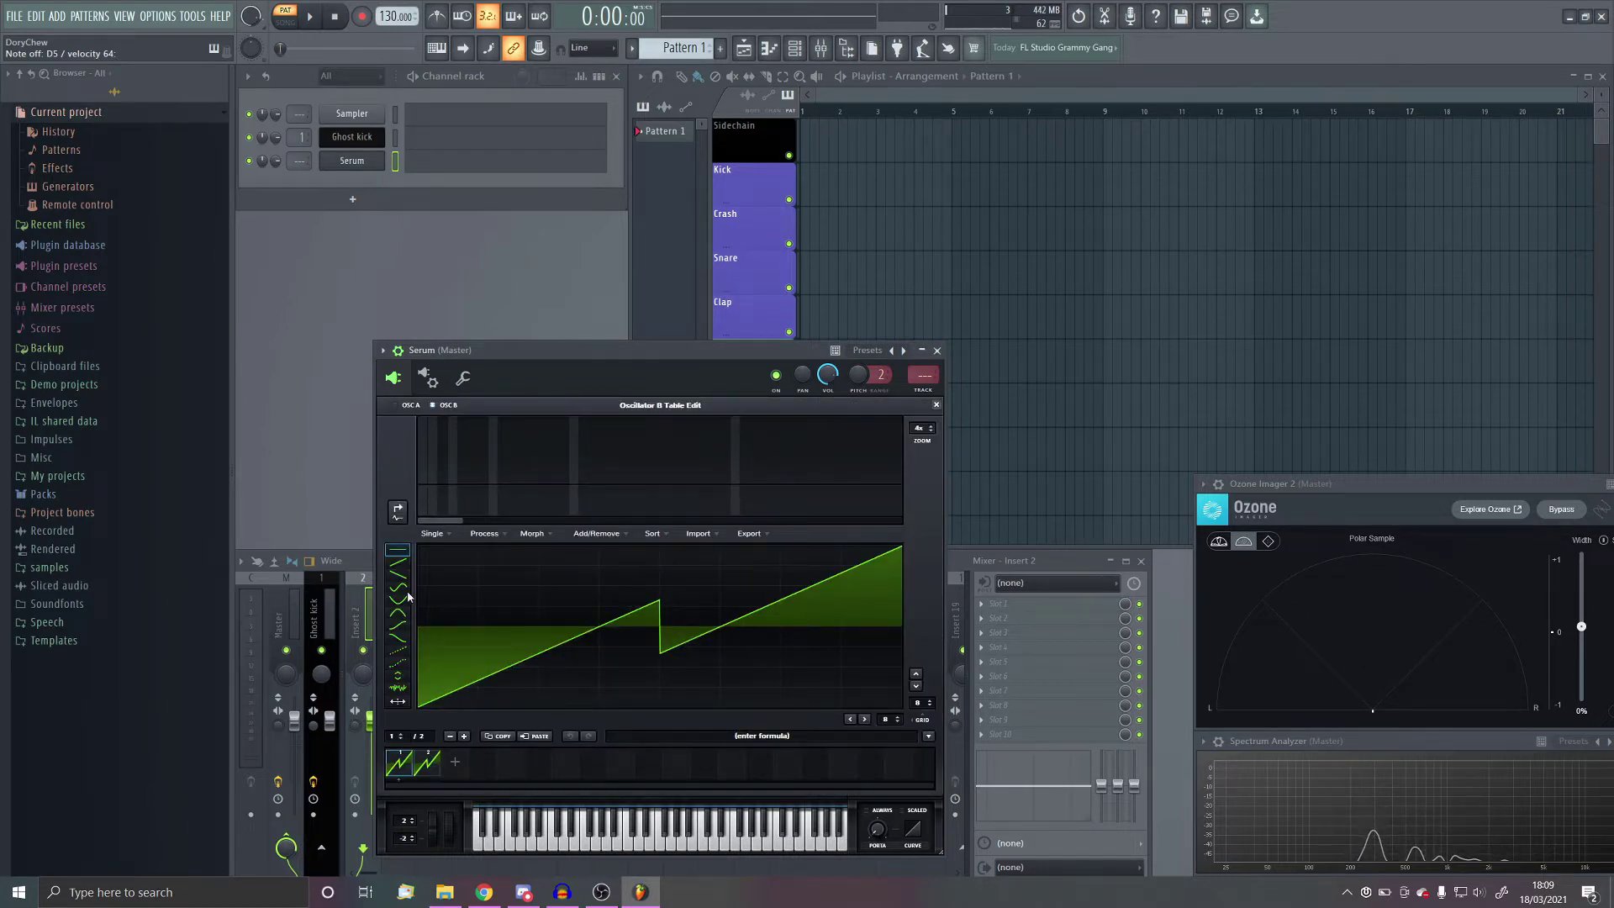
{"action": "left_click", "coordinate": [398, 561]}
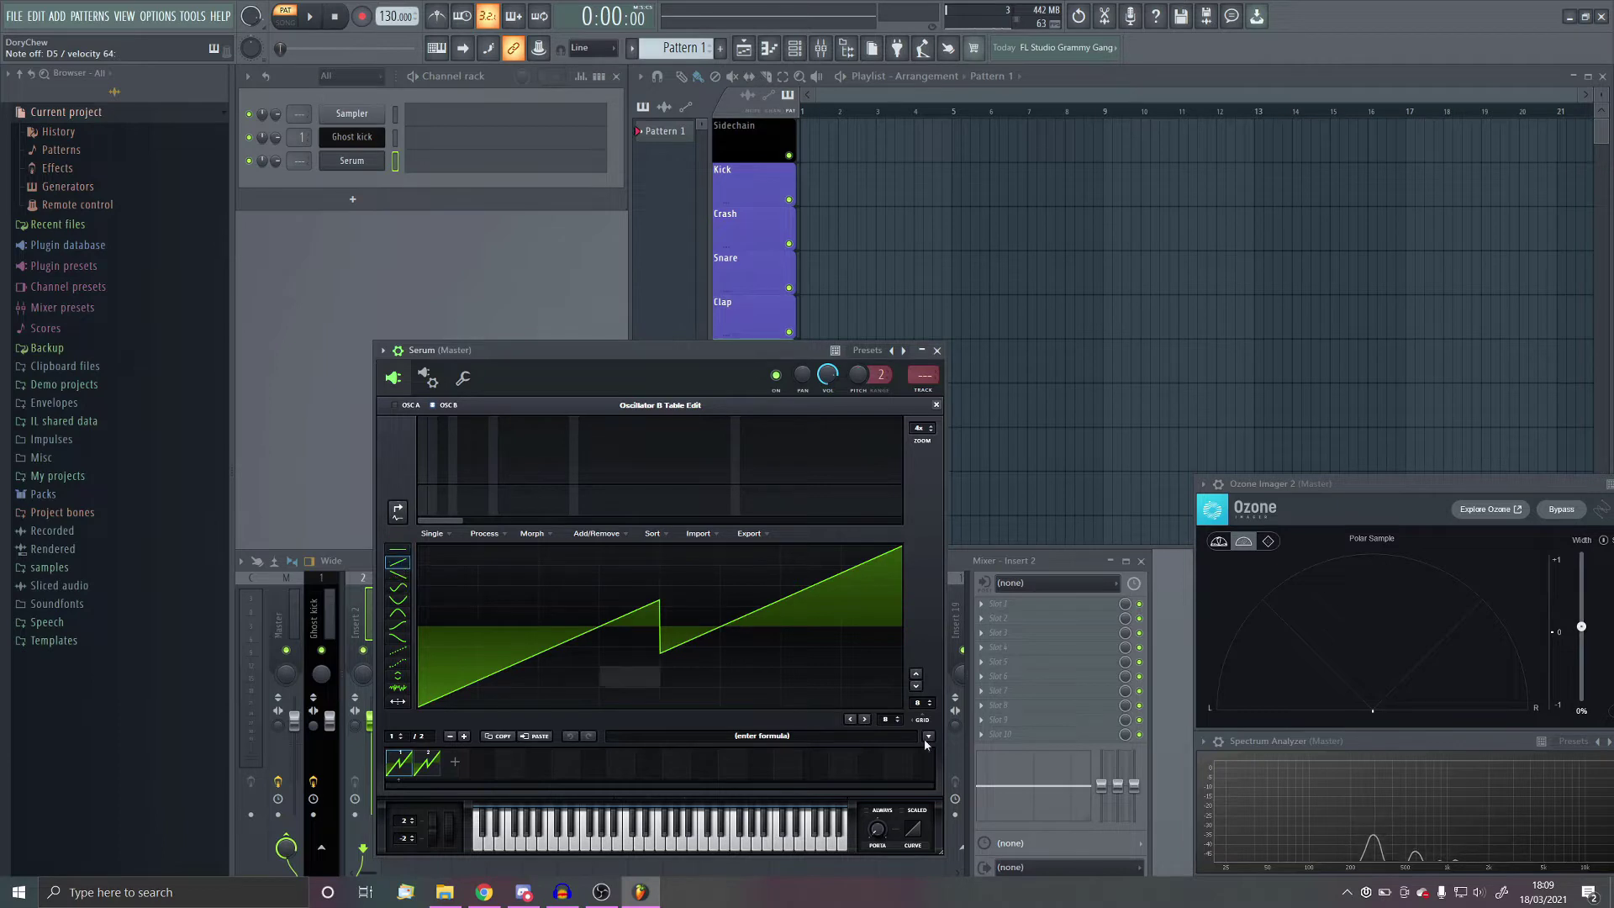
{"action": "left_click", "coordinate": [865, 720]}
{"action": "left_click", "coordinate": [865, 719]}
{"action": "left_click", "coordinate": [865, 719]}
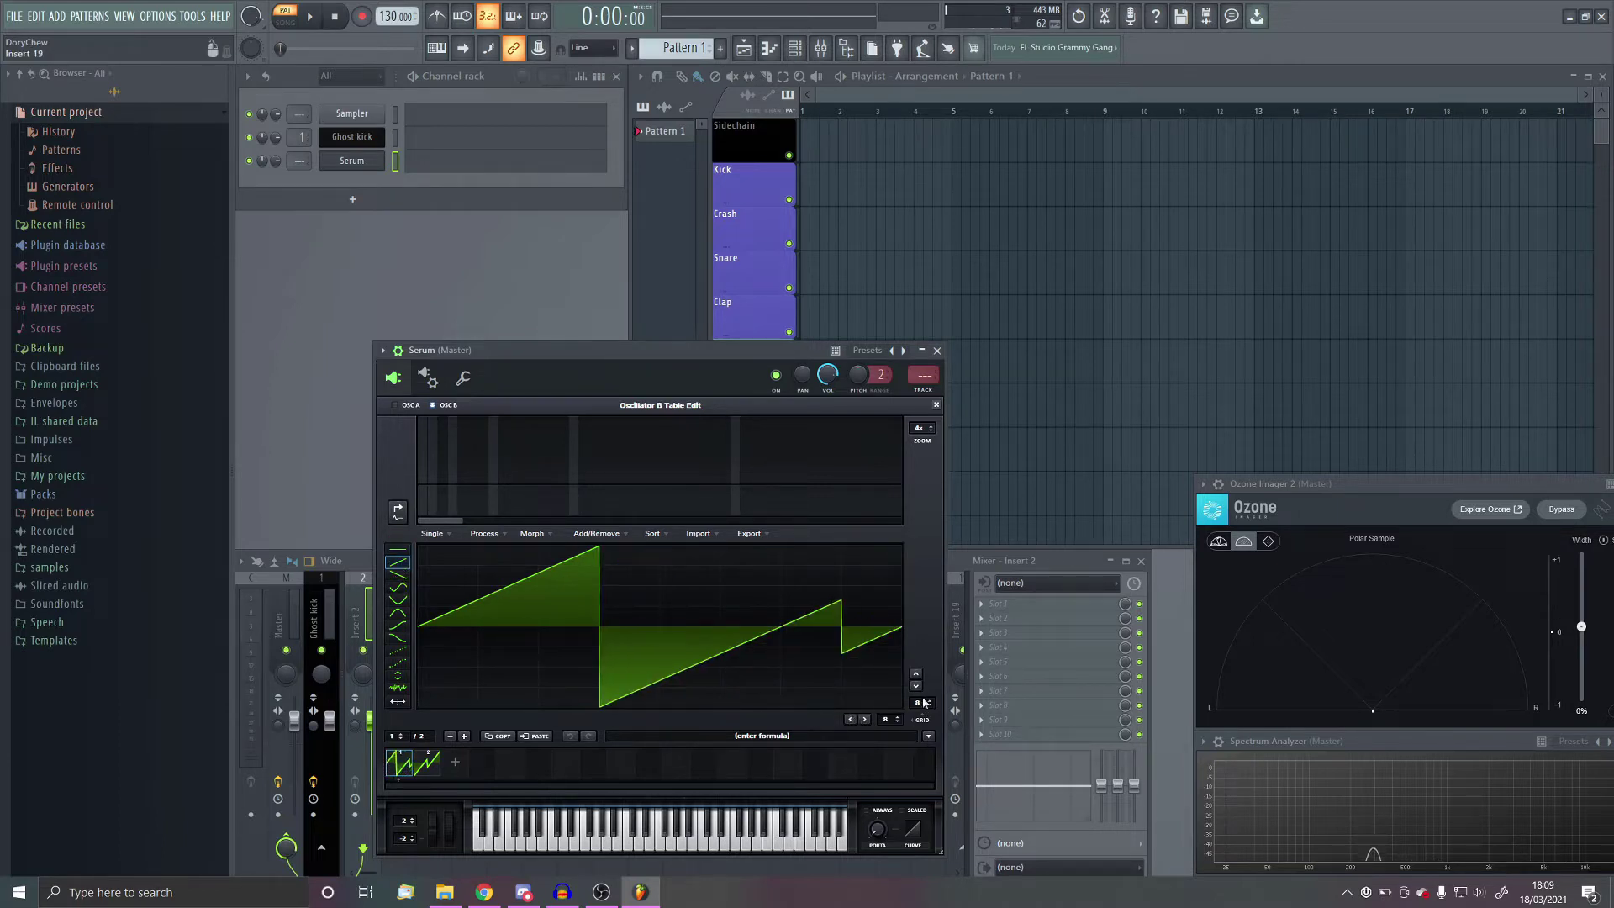
{"action": "left_click", "coordinate": [865, 719]}
{"action": "left_click", "coordinate": [864, 720]}
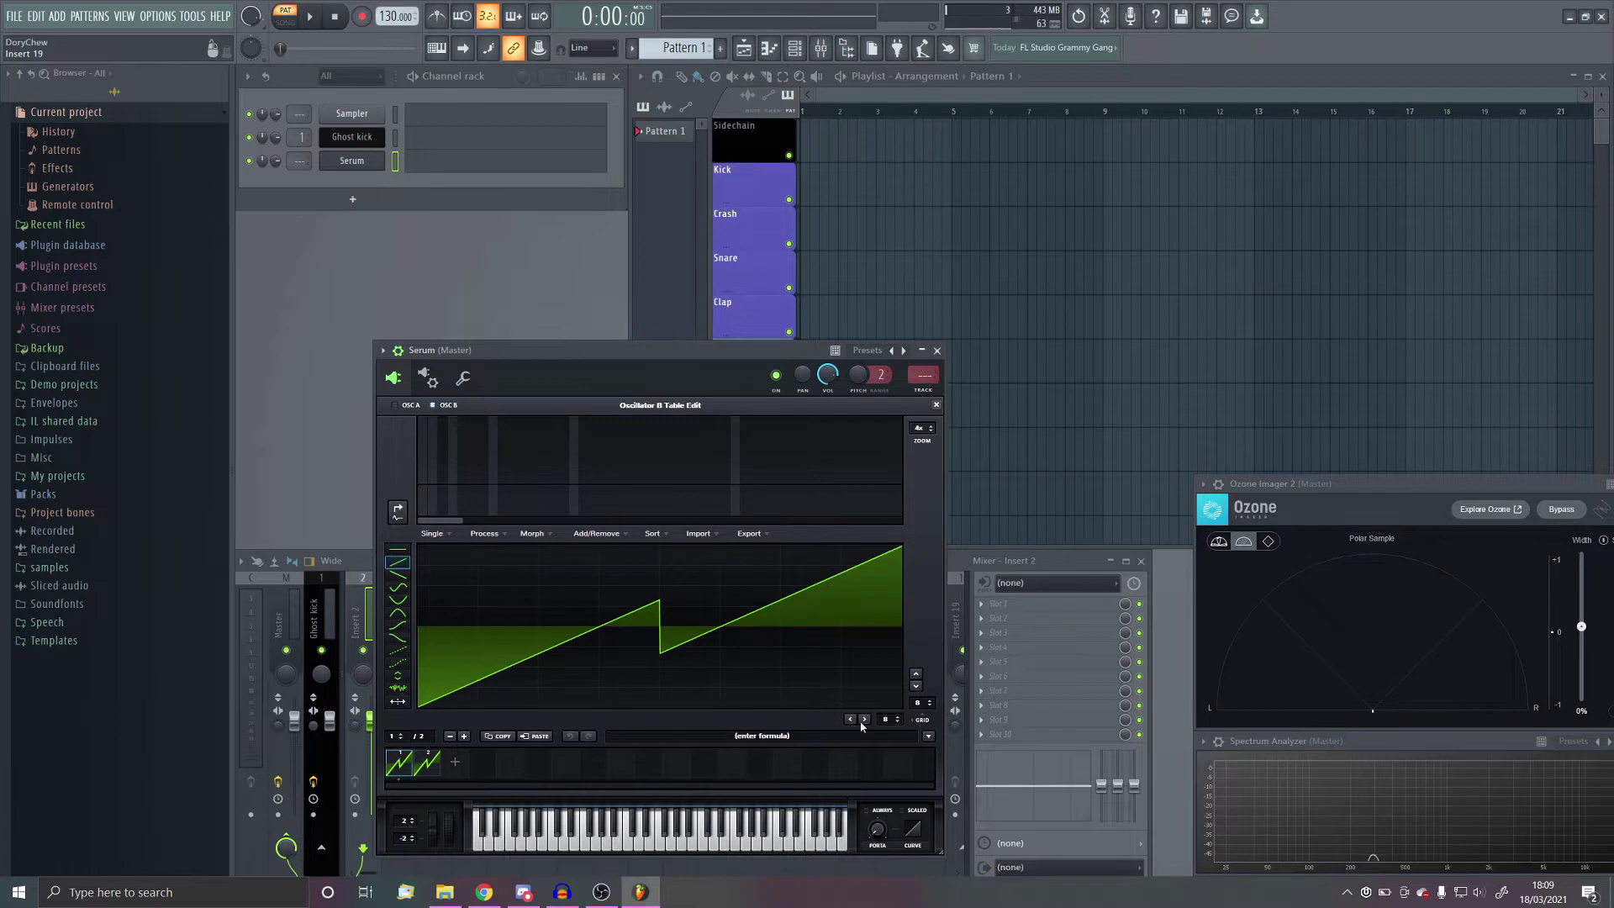
Step: Draw a full rising ramp on a 1-by-1 grid, redraw it as stepped ramp segments on a 4-by-3 grid, and audition it
{"action": "left_click", "coordinate": [930, 708]}
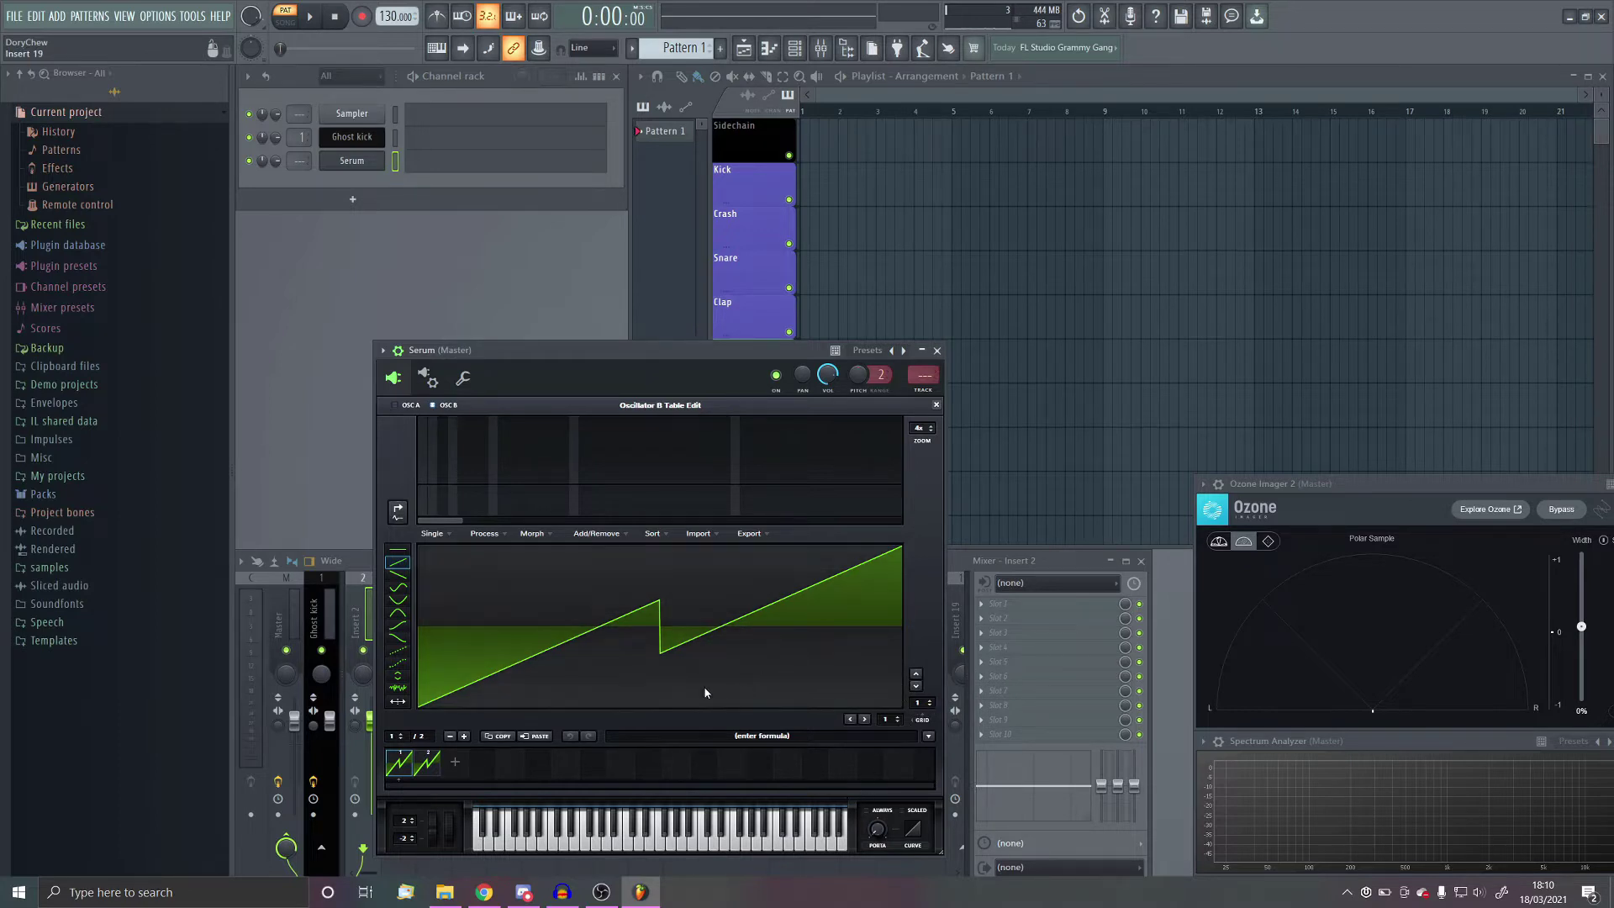
{"action": "left_click", "coordinate": [777, 612]}
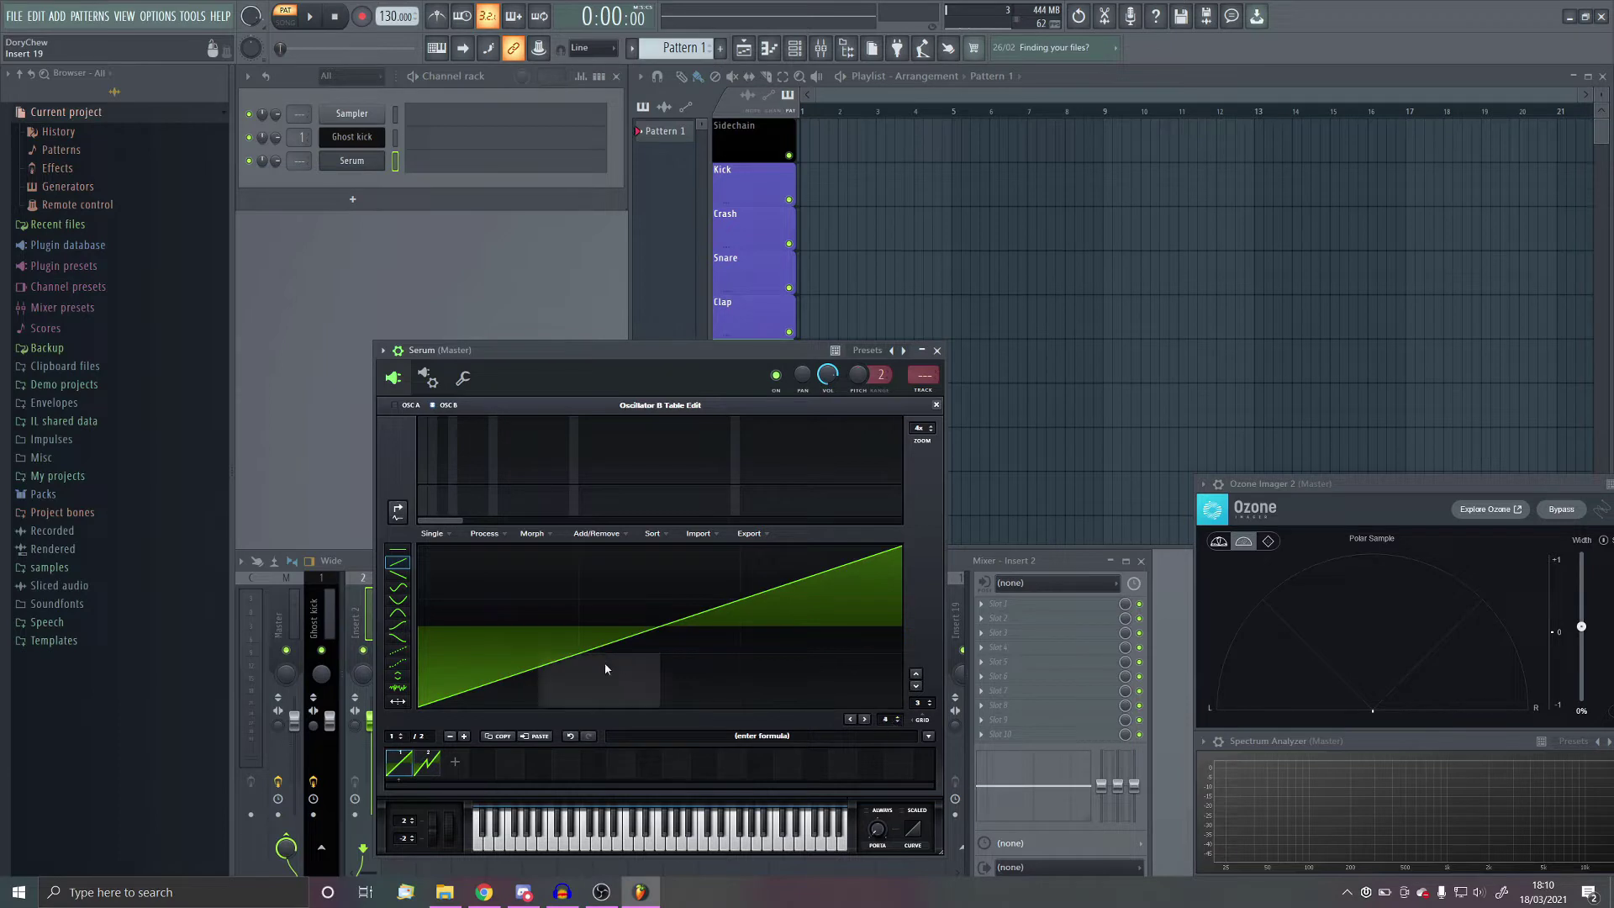
{"action": "left_click", "coordinate": [582, 645]}
{"action": "left_click", "coordinate": [508, 690]}
{"action": "left_click", "coordinate": [697, 639]}
{"action": "left_click", "coordinate": [821, 586]}
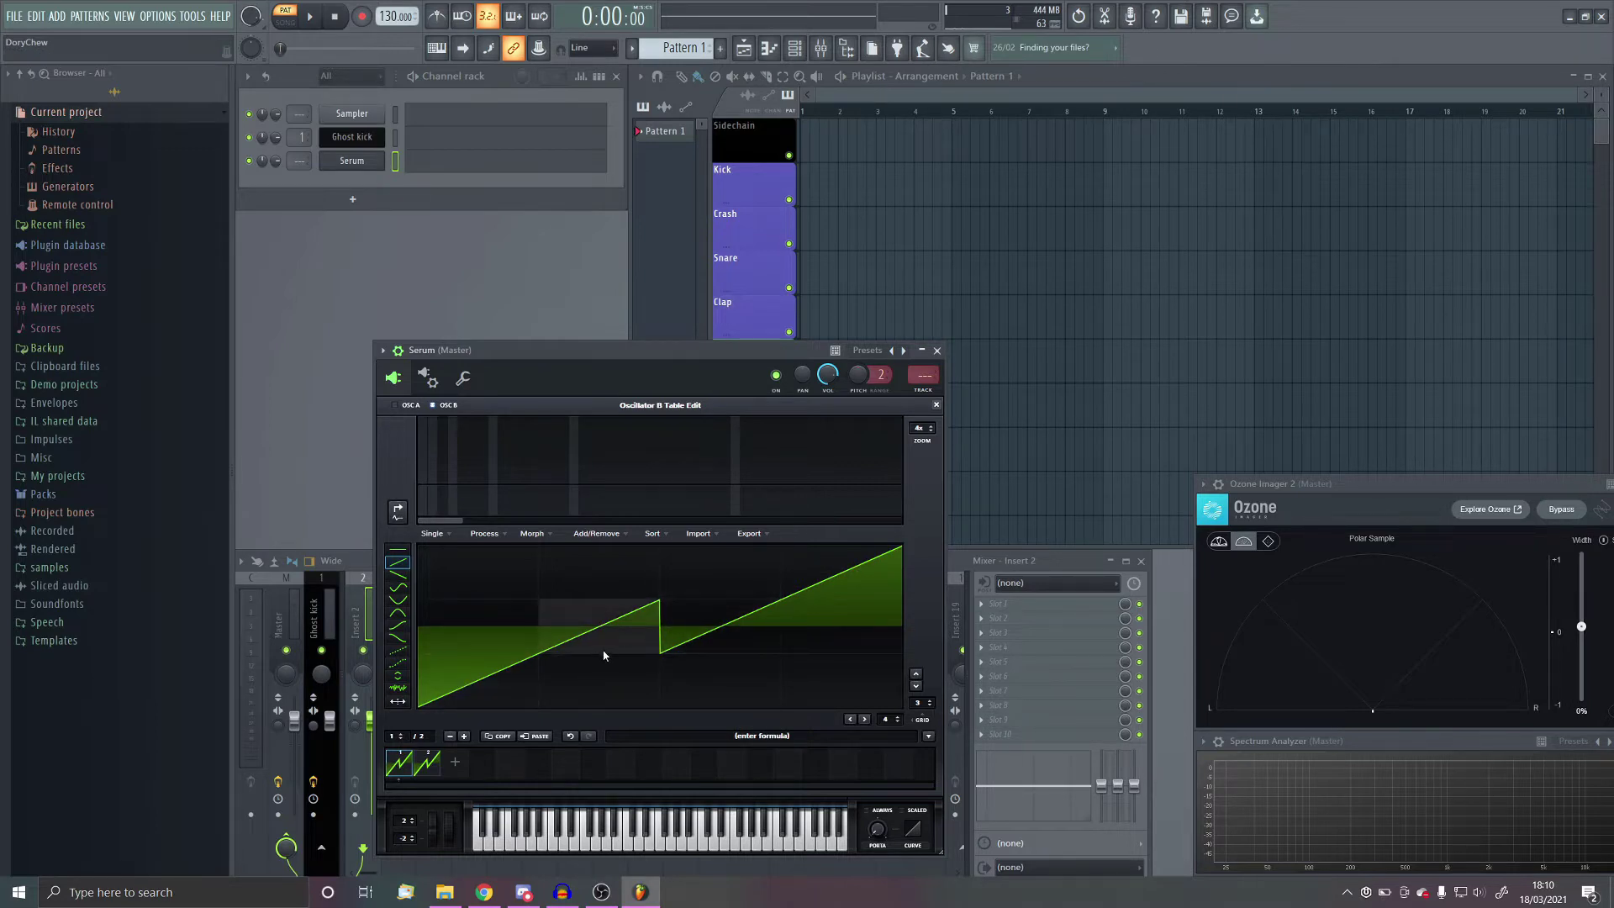
{"action": "left_click", "coordinate": [937, 405]}
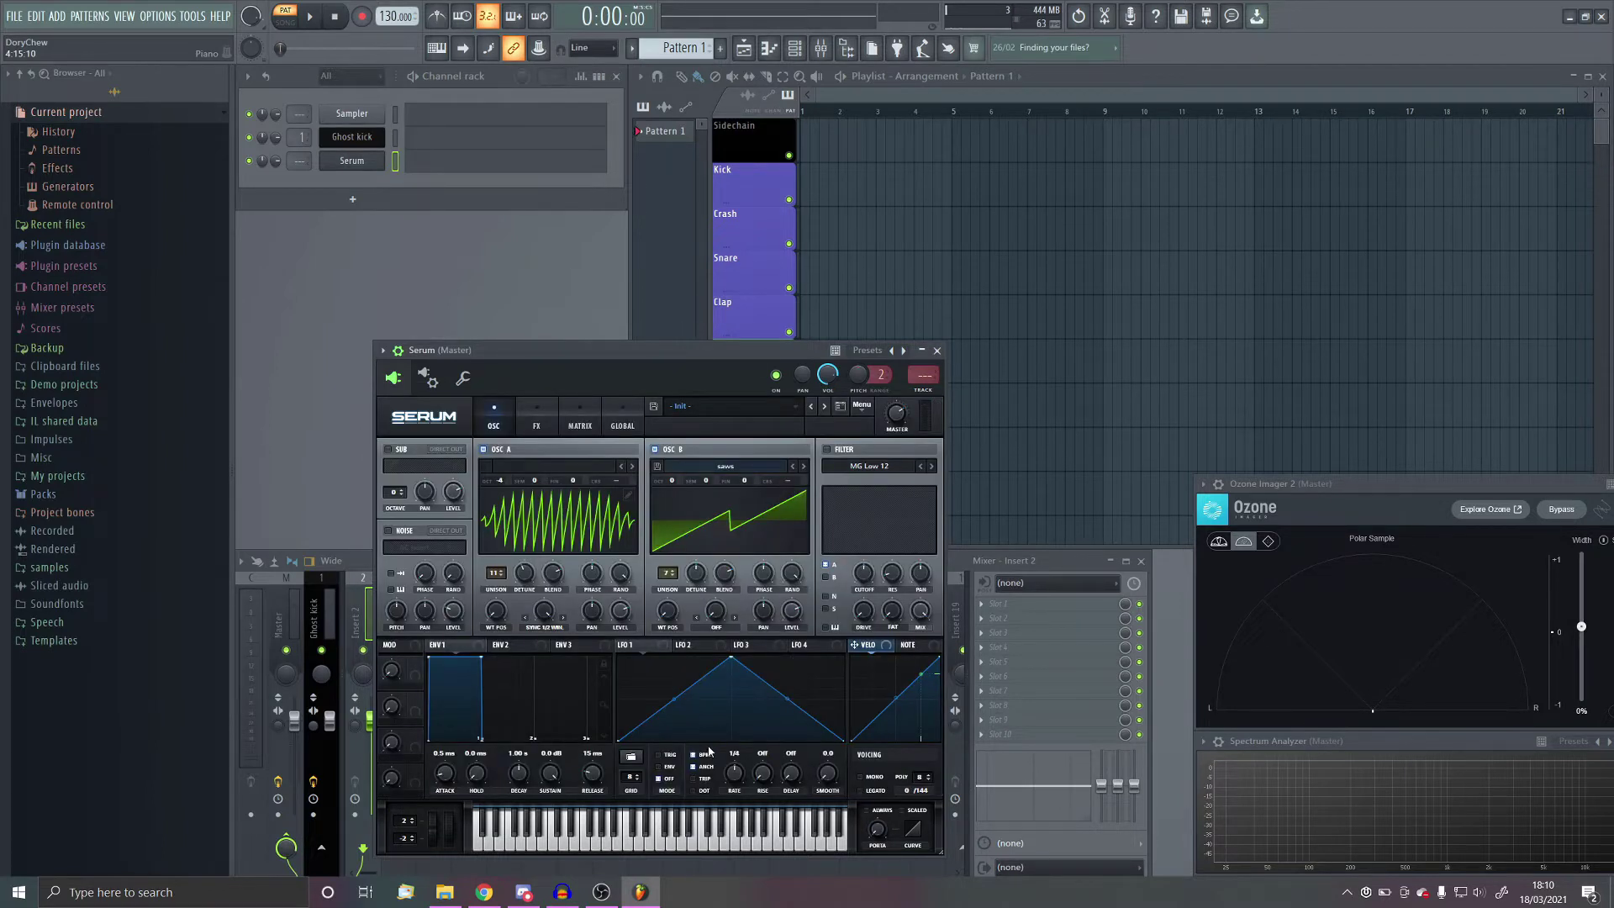
{"action": "key", "text": "v"}
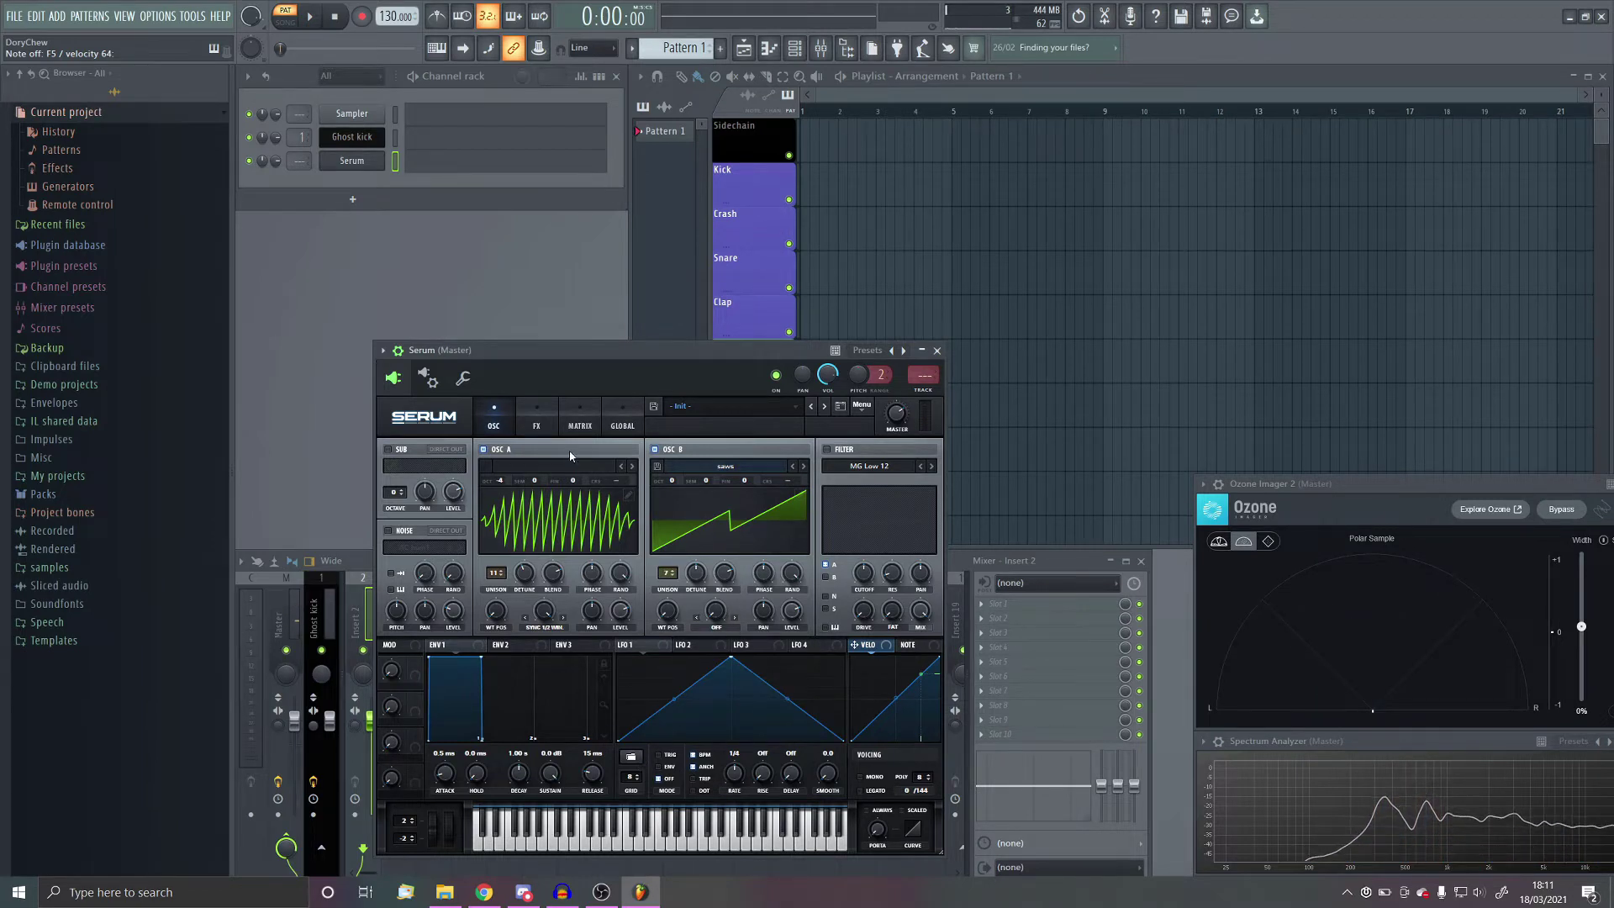
Step: Enable the Tube distortion effect and raise its drive slightly while auditioning the sound
{"action": "left_click", "coordinate": [536, 418]}
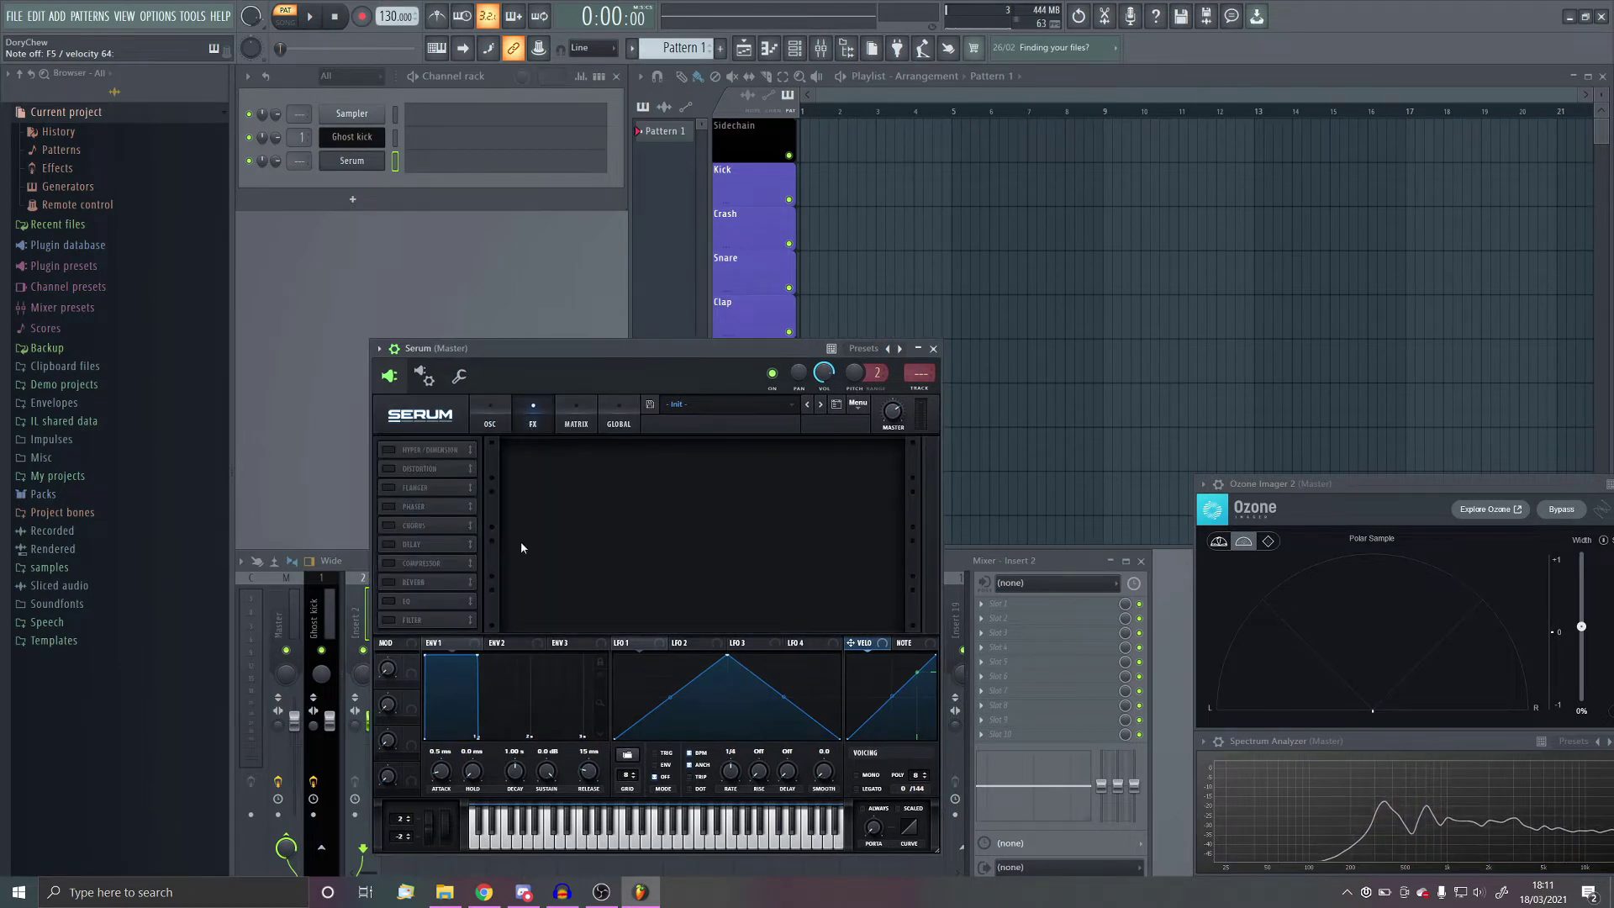
{"action": "left_click", "coordinate": [388, 468]}
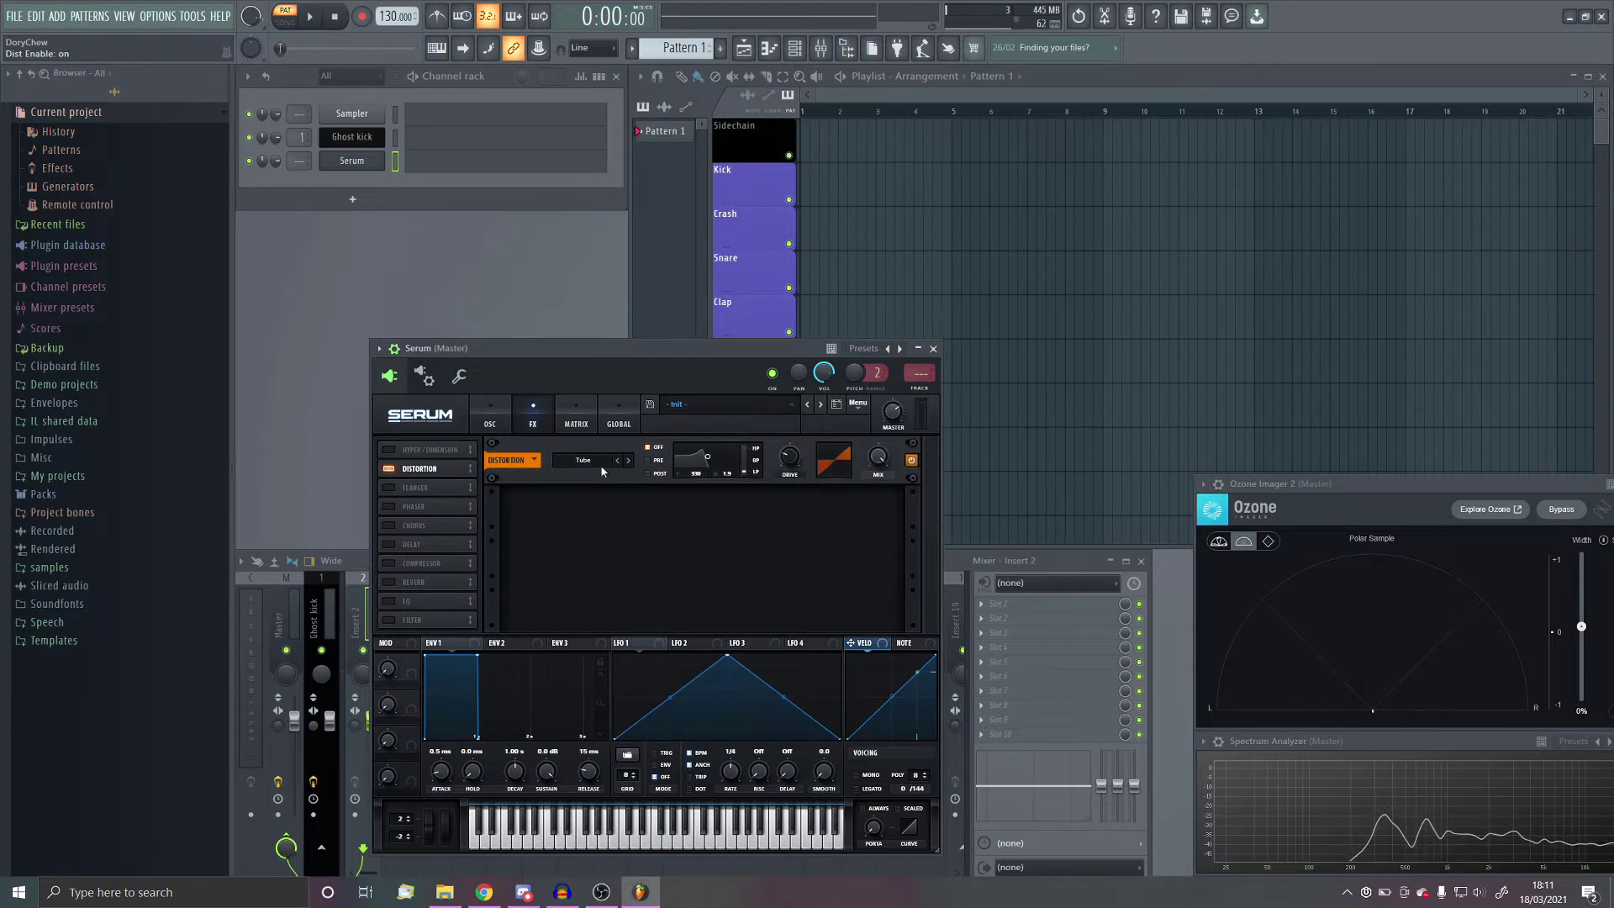
{"action": "key", "text": "v"}
{"action": "key", "text": "v"}
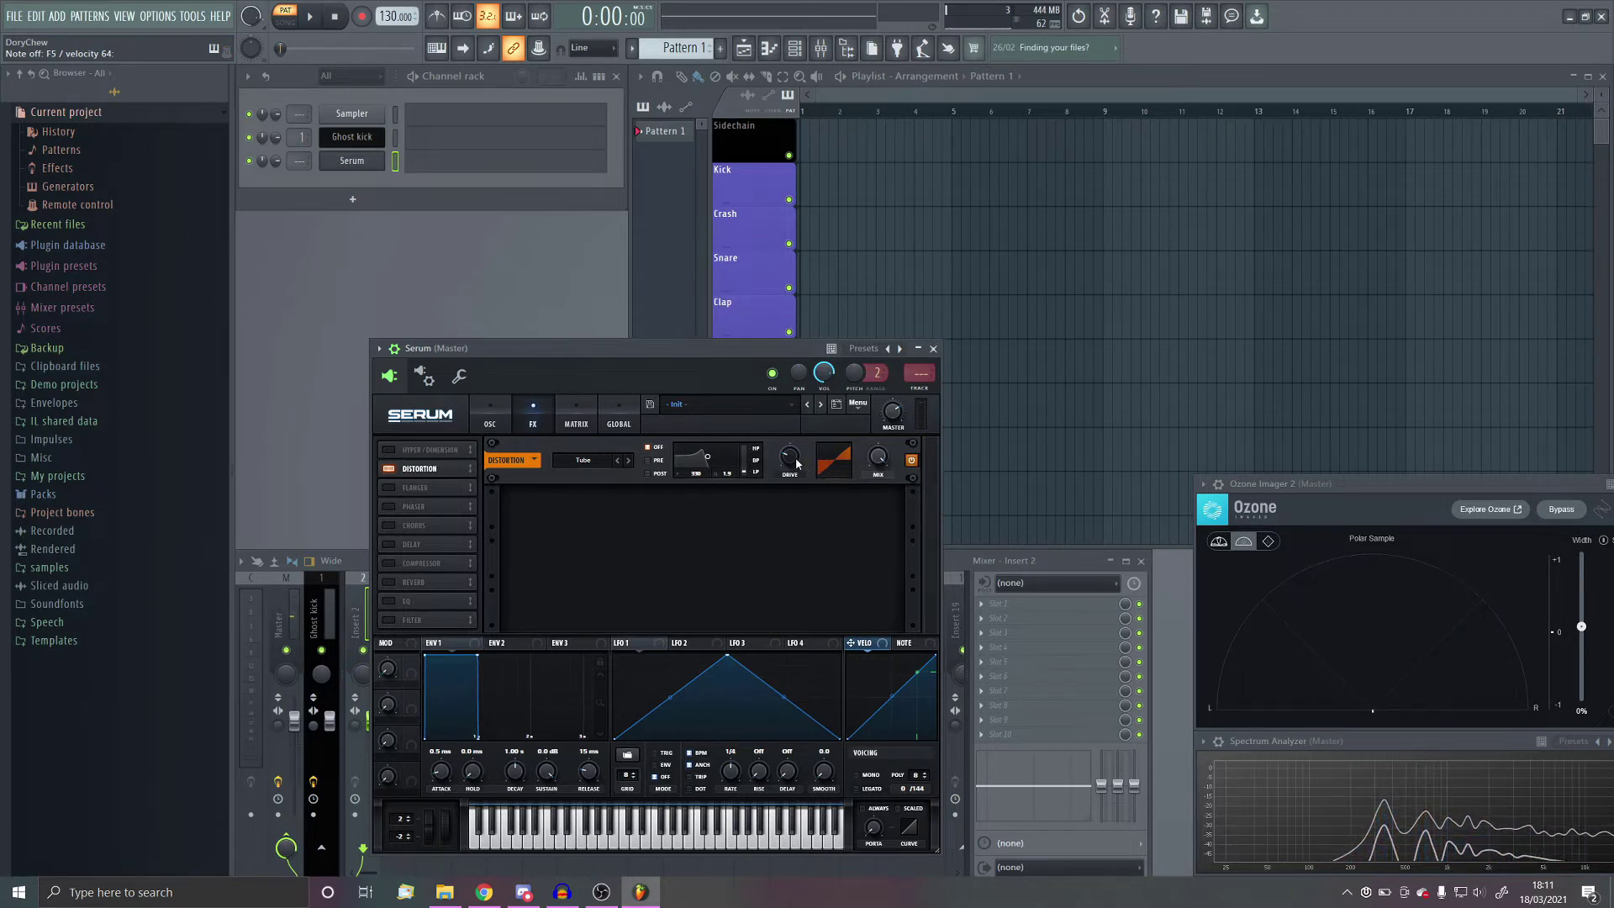
{"action": "key", "text": "v"}
{"action": "left_click_drag", "start_coordinate": [797, 464], "coordinate": [794, 441]}
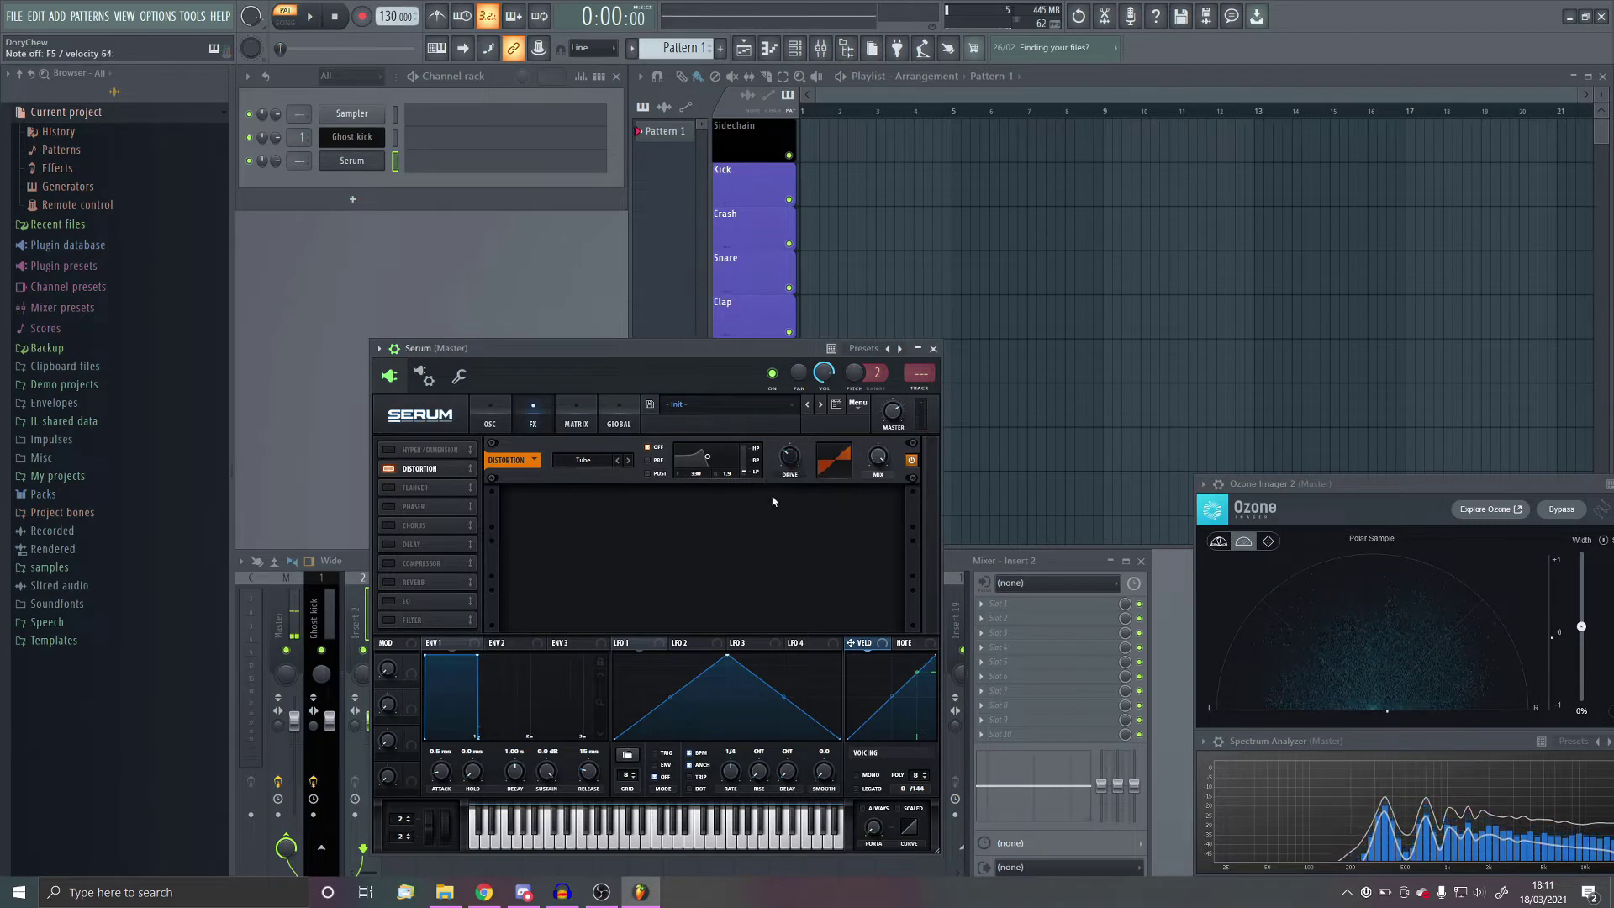
Step: Enable the compressor effect in multiband mode, raise its gain, and audition the sound
{"action": "left_click", "coordinate": [490, 423]}
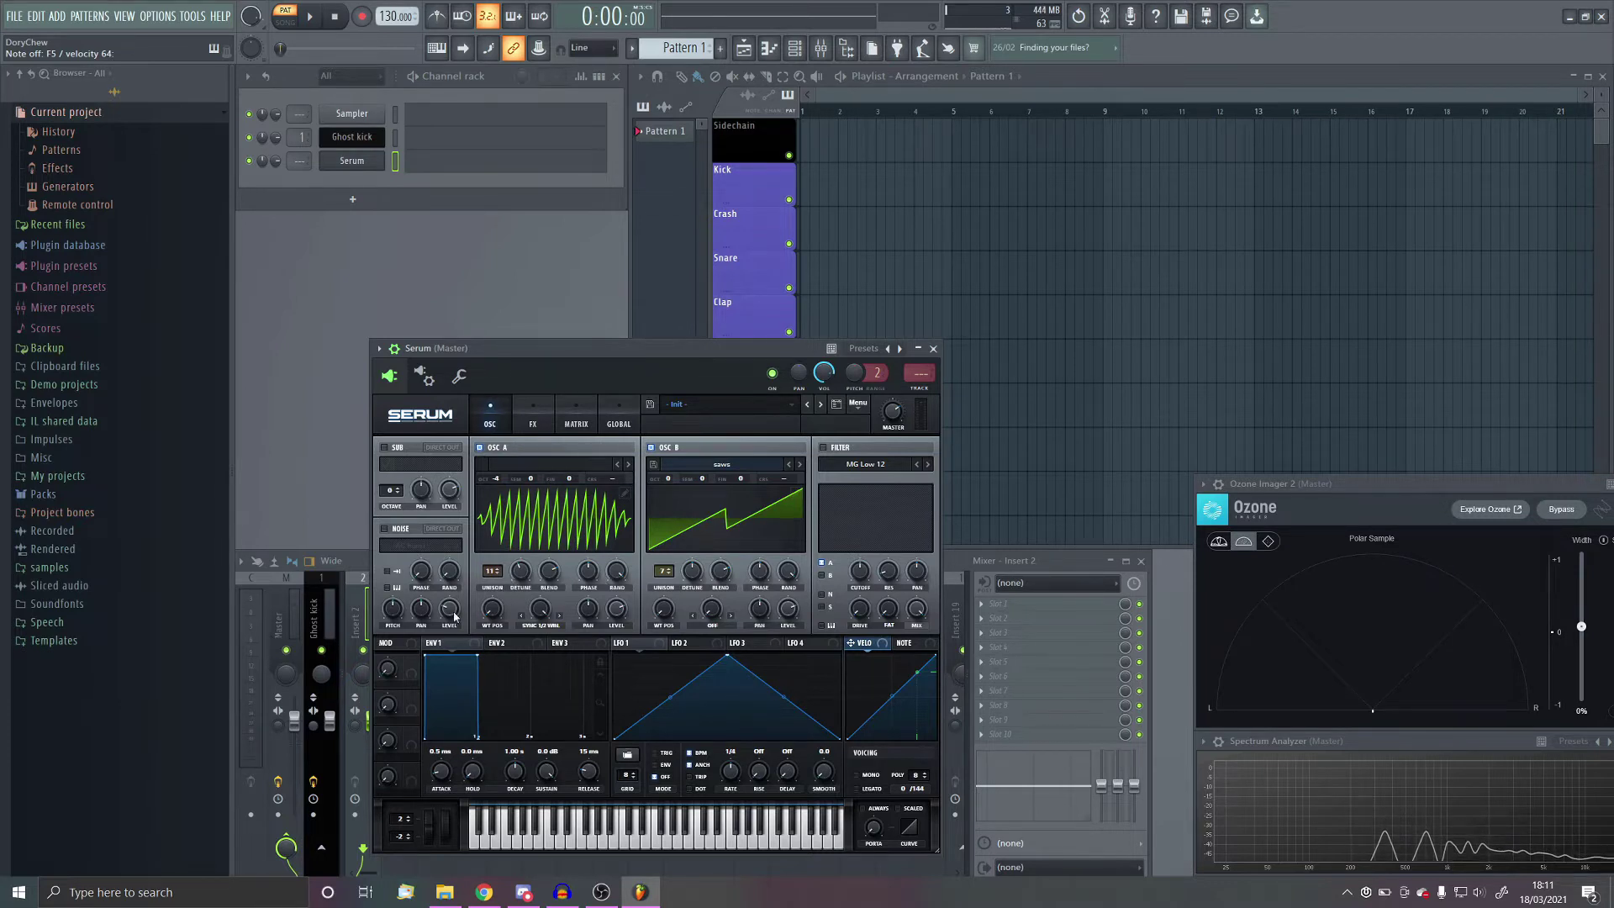
{"action": "left_click", "coordinate": [529, 422]}
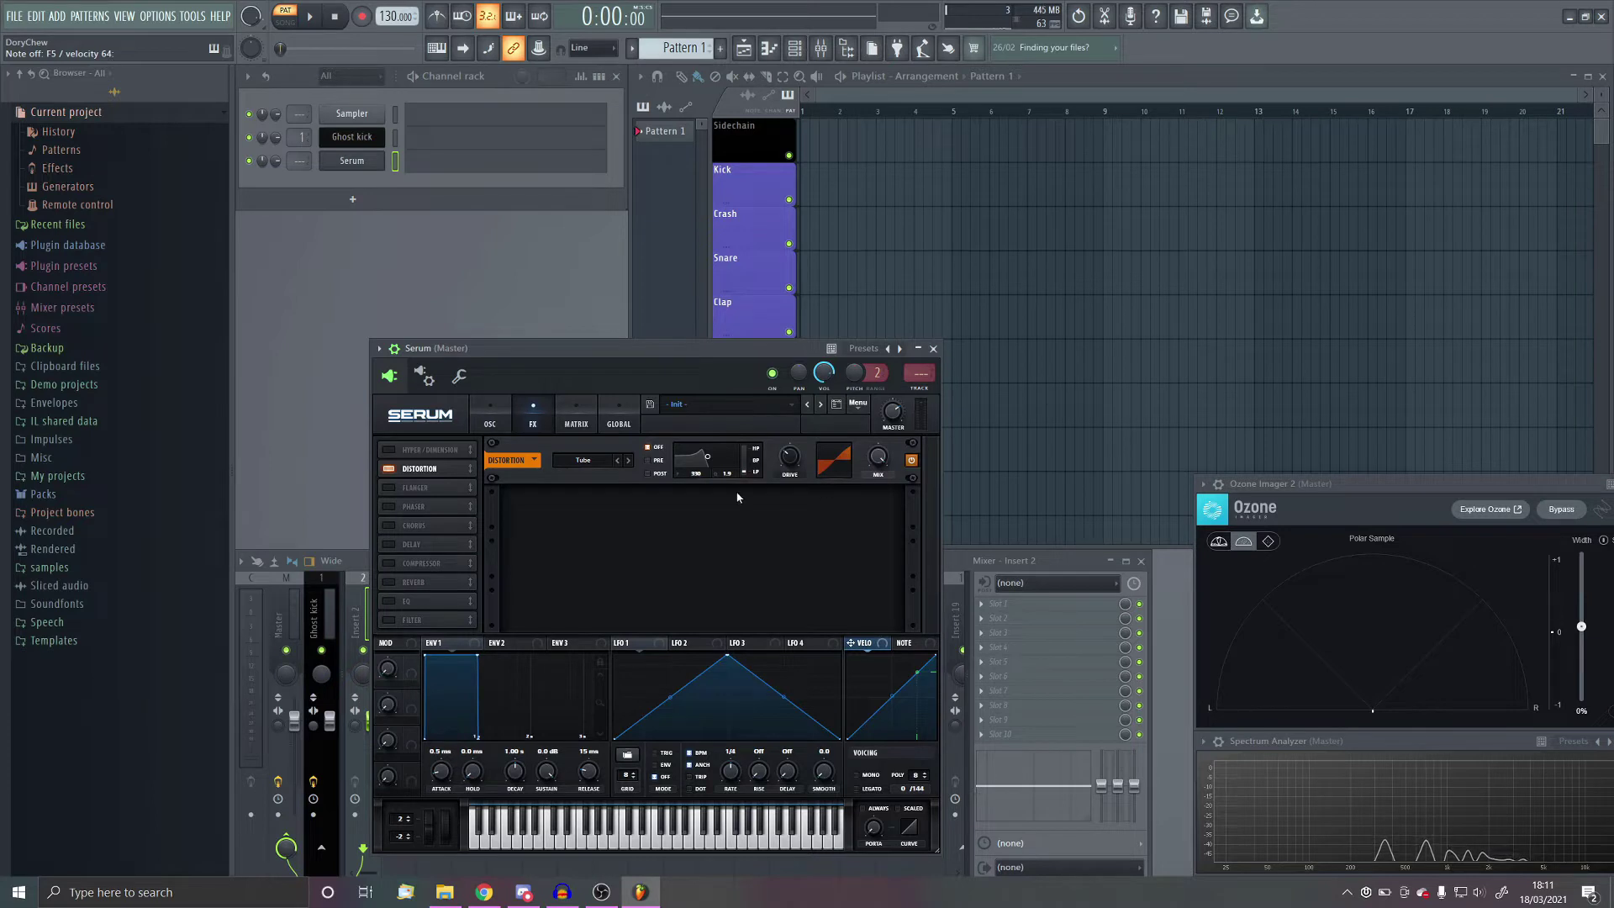
{"action": "left_click", "coordinate": [390, 563]}
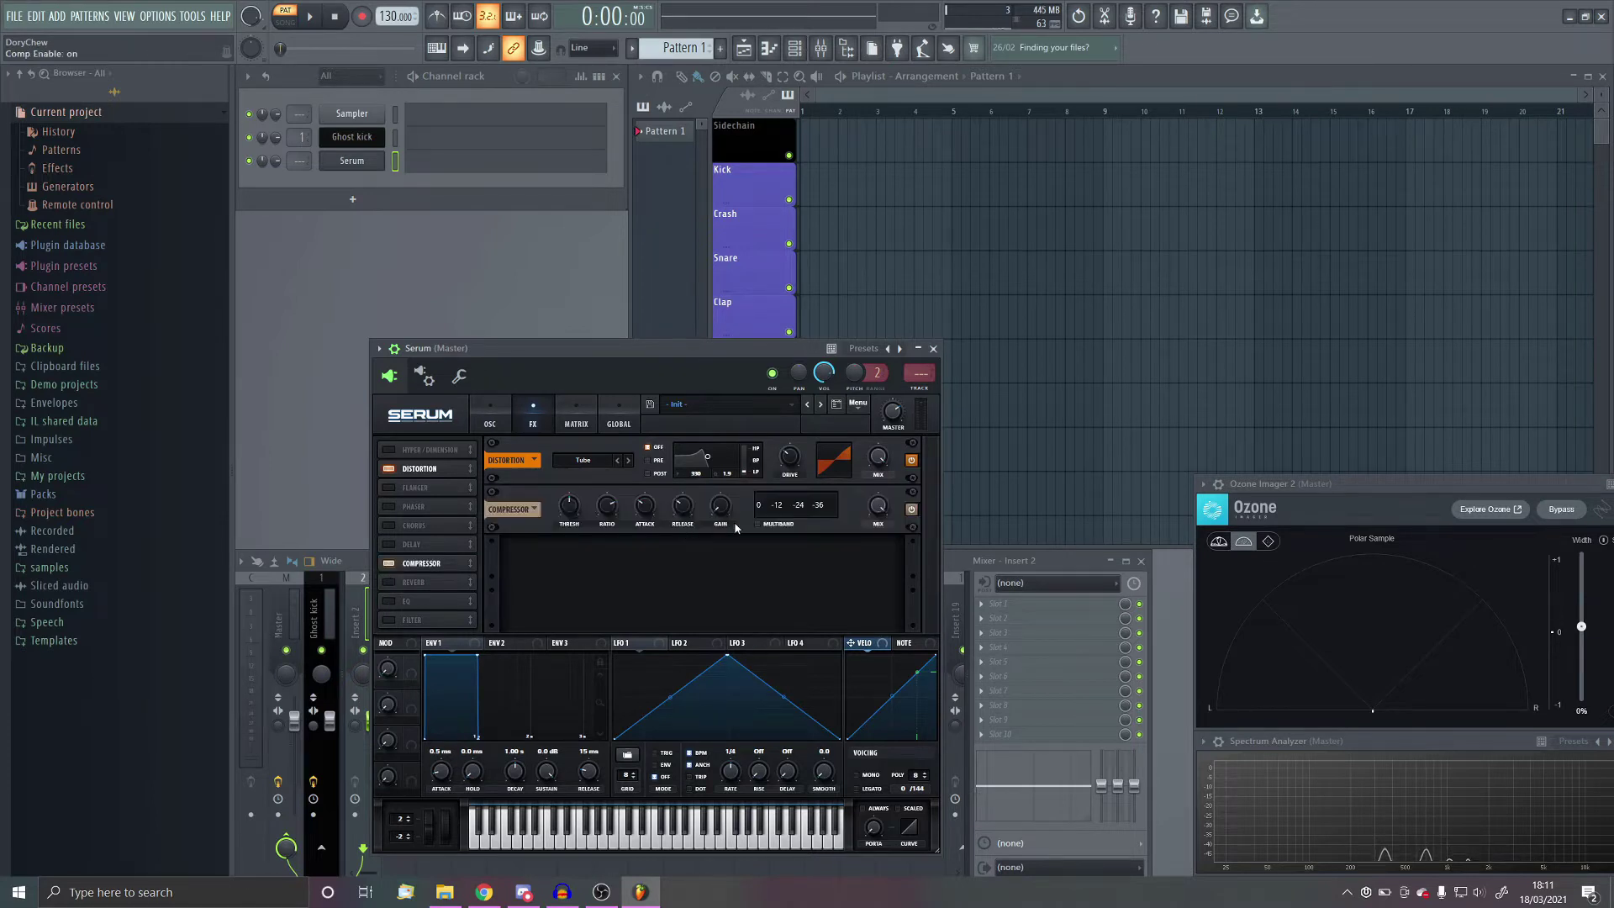
{"action": "key", "text": "v"}
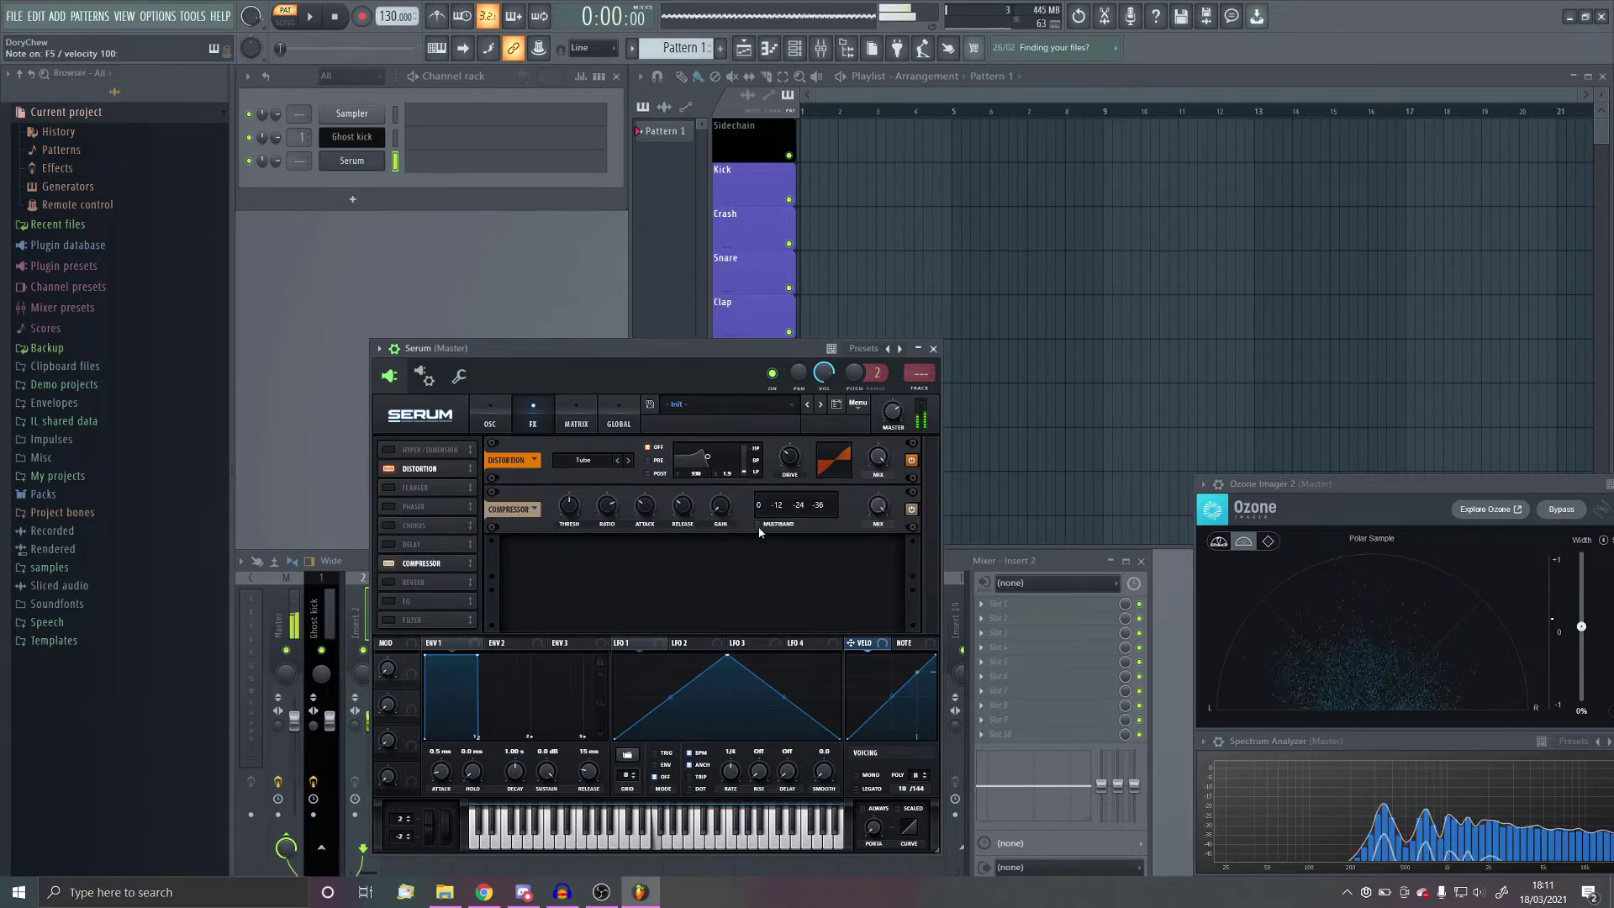
{"action": "left_click", "coordinate": [758, 524]}
{"action": "left_click_drag", "start_coordinate": [721, 512], "coordinate": [723, 488]}
{"action": "key", "text": "v"}
{"action": "key", "text": "v"}
Step: Rename the Serum channel to "lead 1" and color it green
{"action": "left_click", "coordinate": [353, 164]}
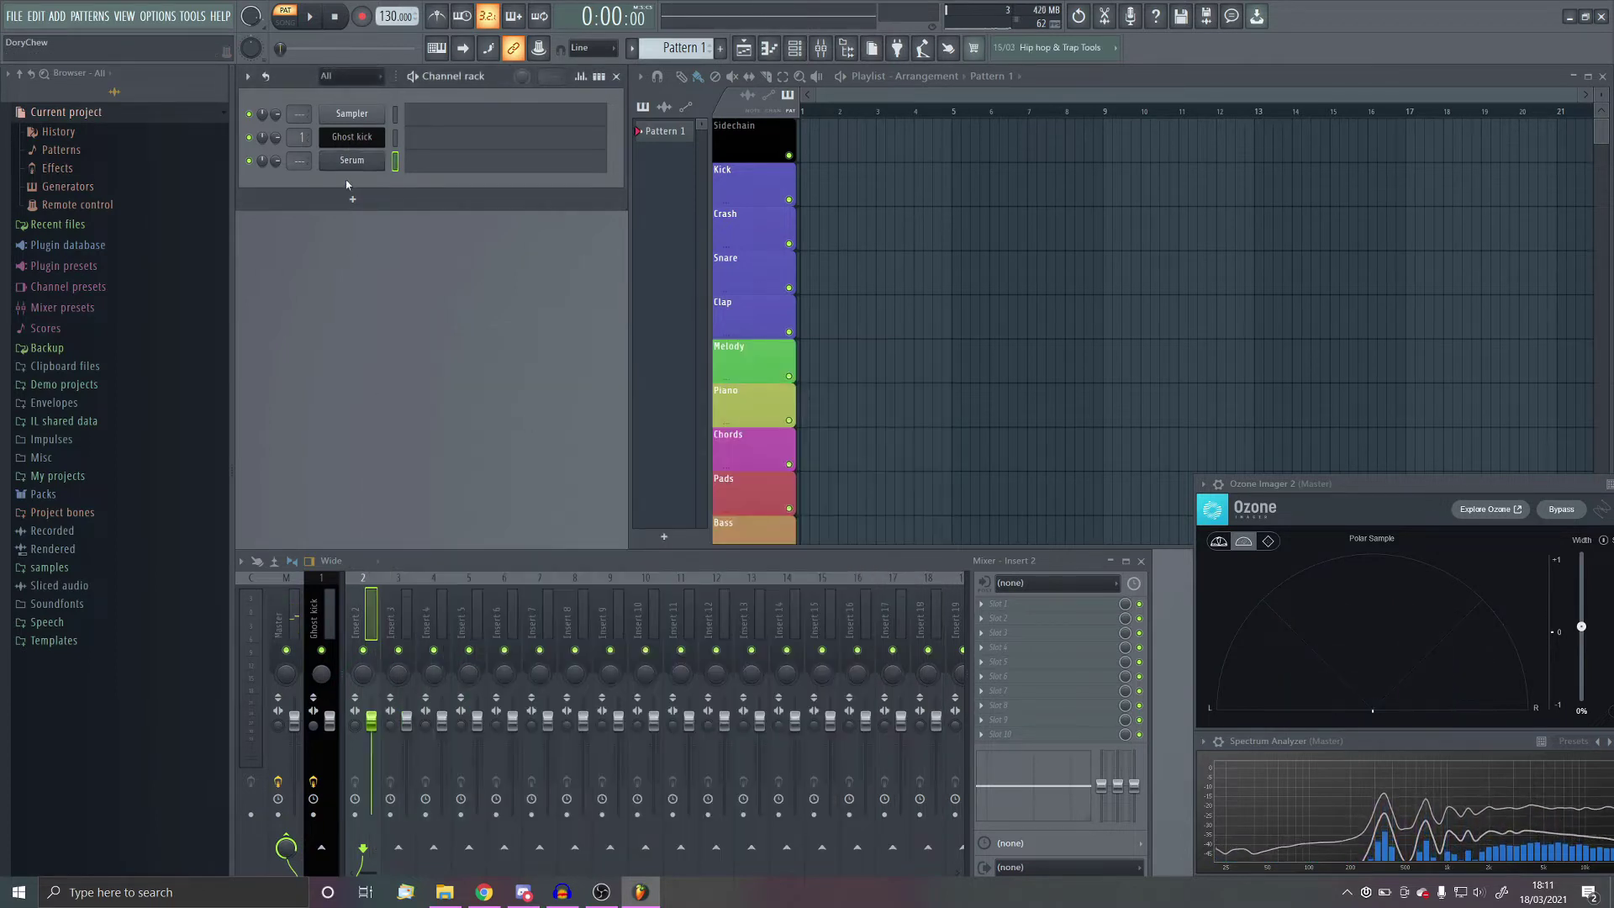
{"action": "key", "text": "F2"}
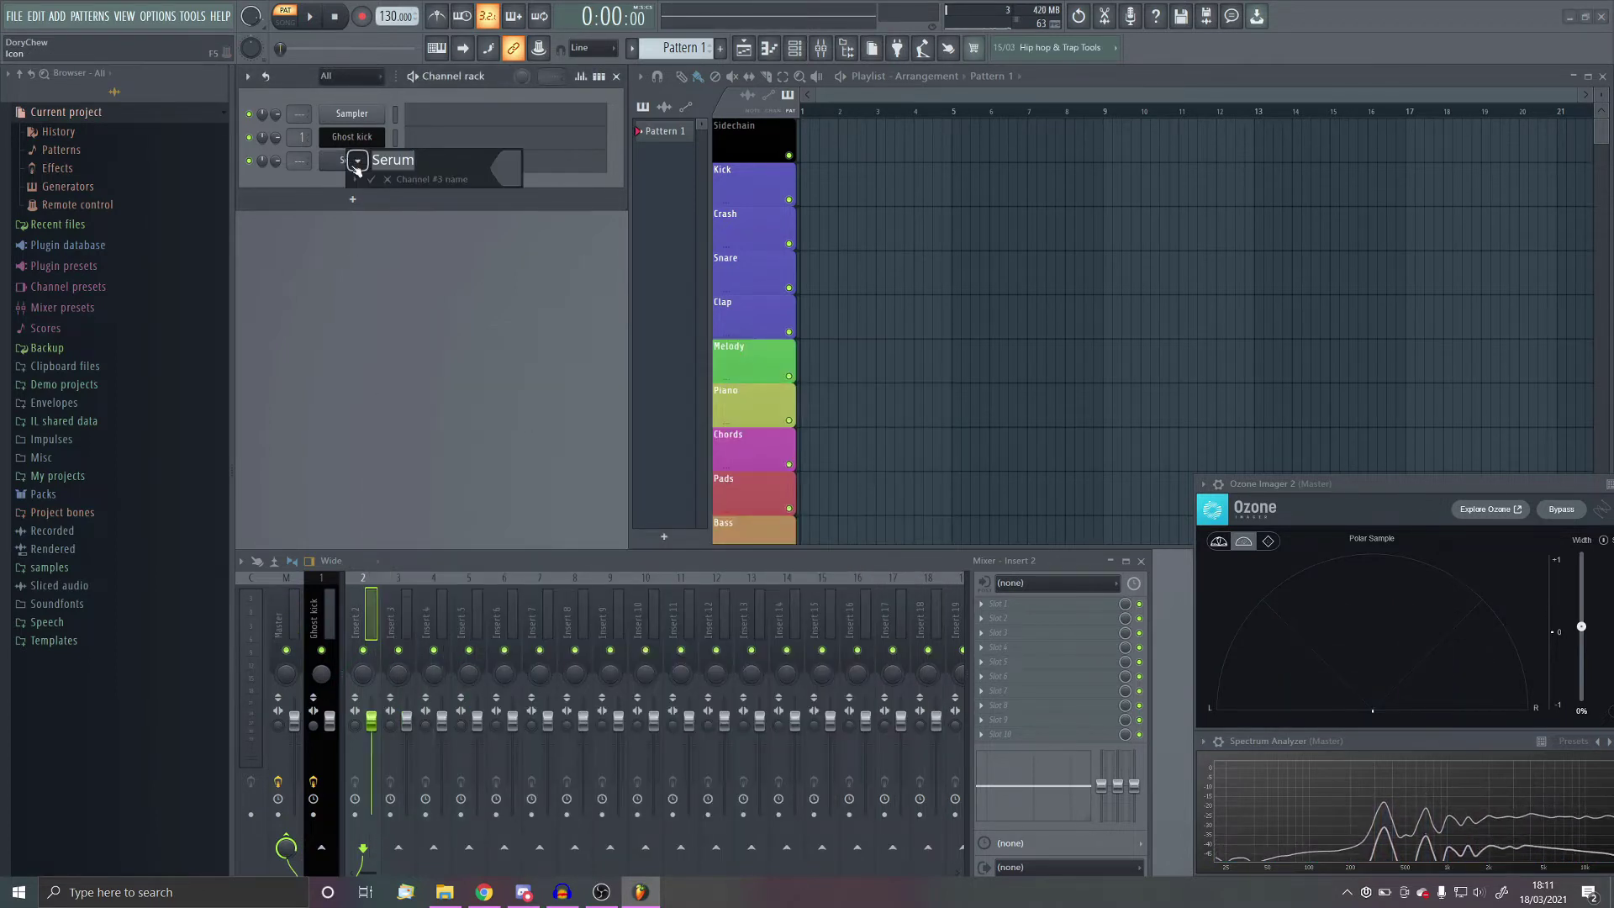
{"action": "type", "text": "lead 1"}
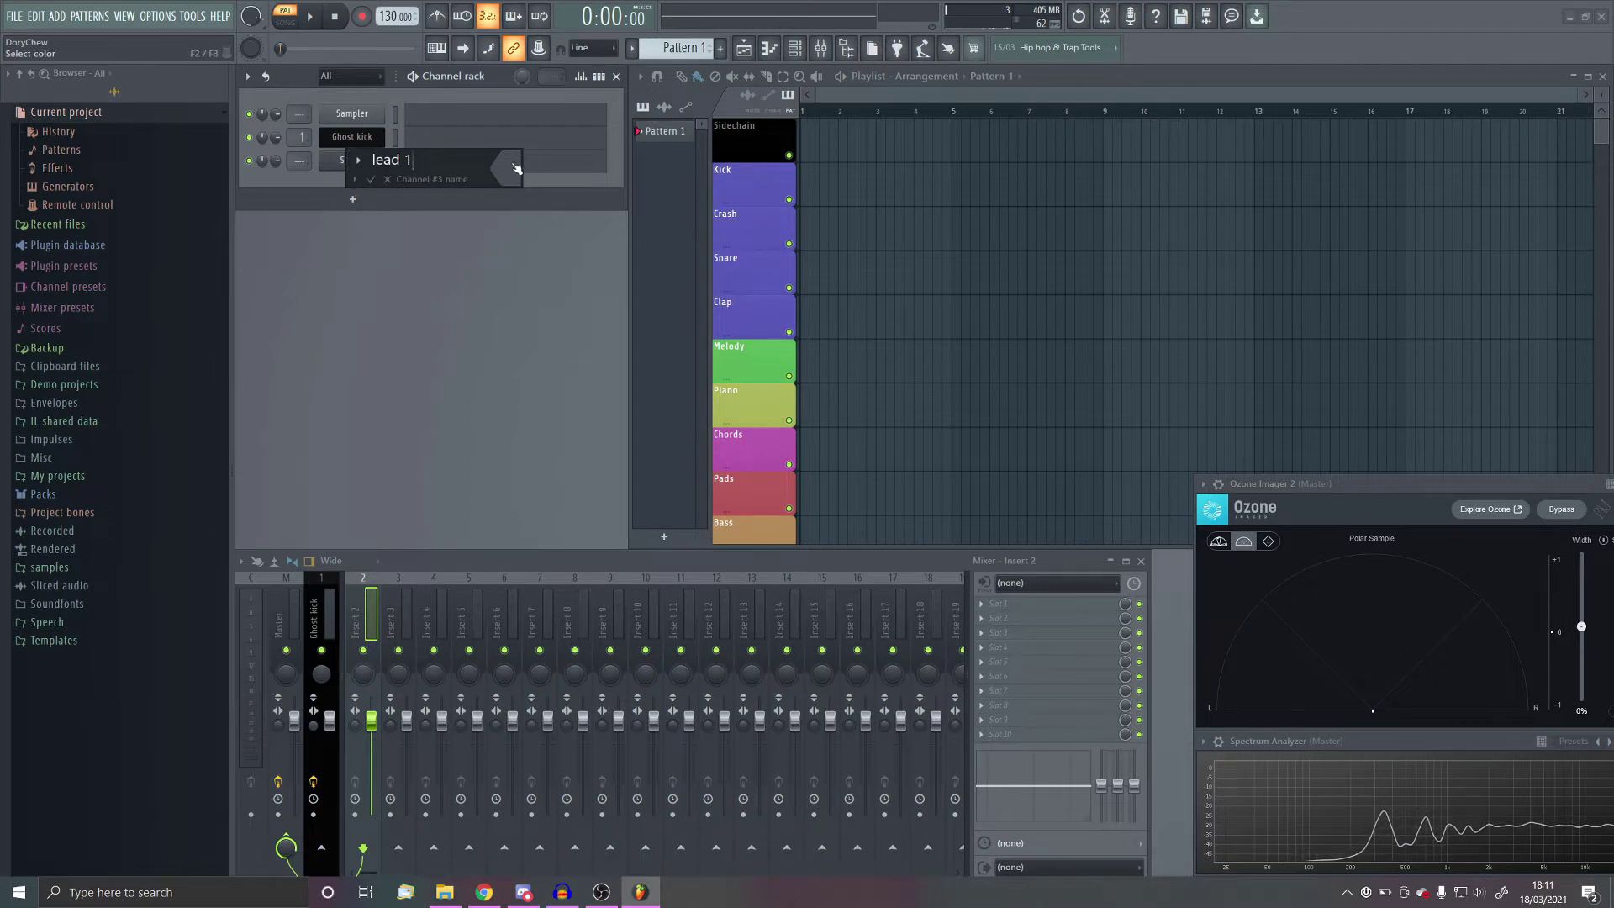
{"action": "left_click", "coordinate": [509, 167]}
{"action": "left_click", "coordinate": [666, 420]}
{"action": "left_click", "coordinate": [768, 550]}
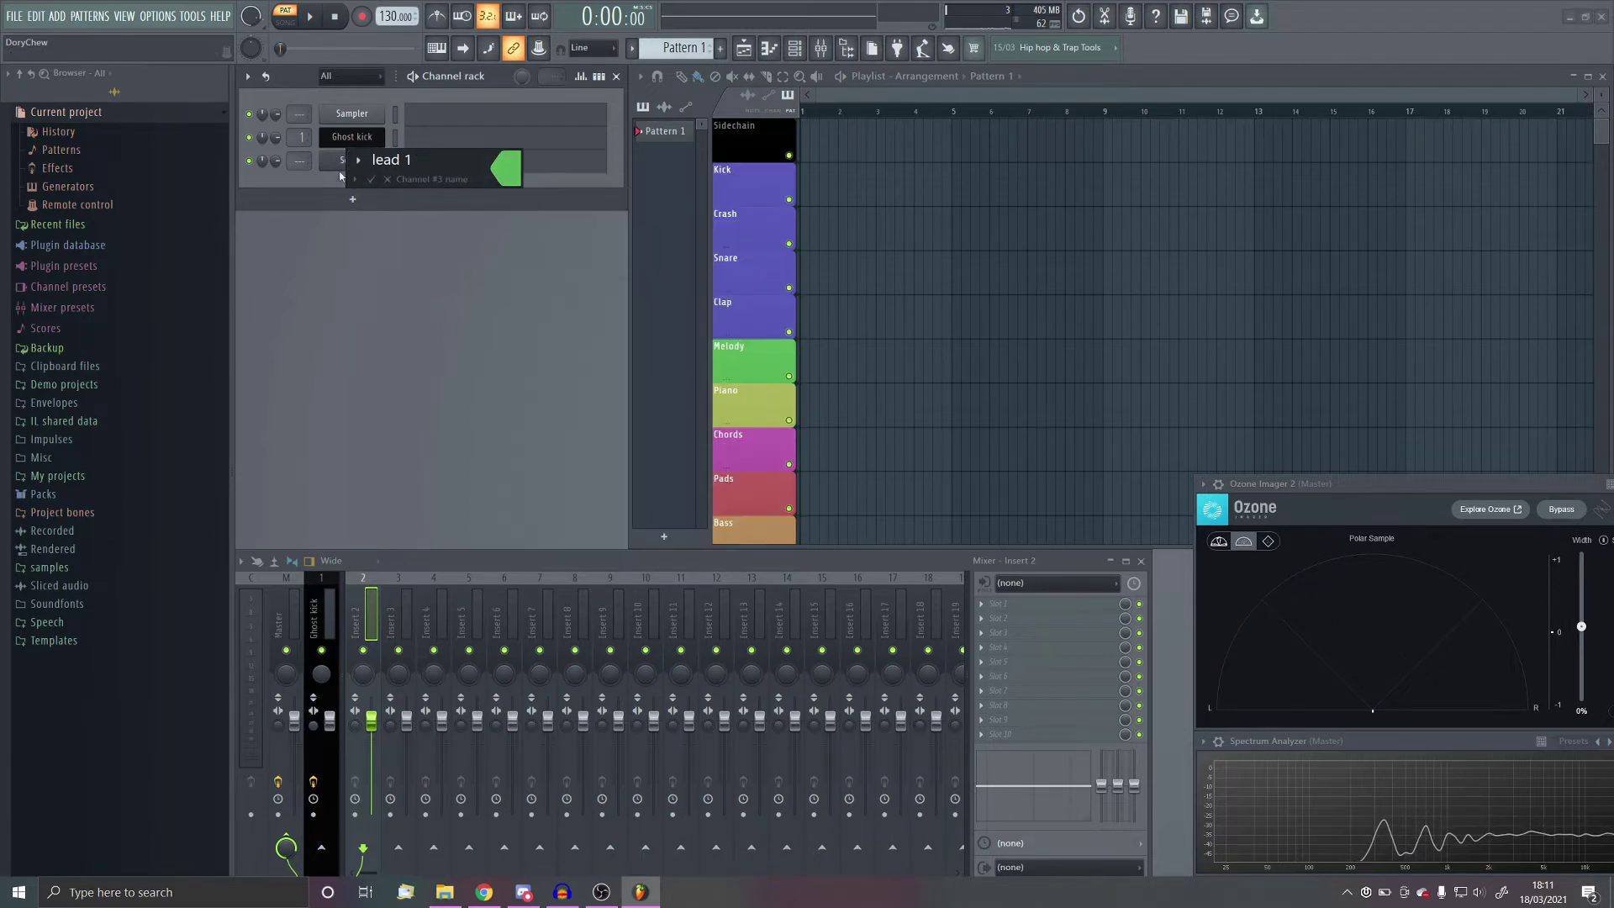
{"action": "left_click", "coordinate": [378, 180]}
Step: Link the lead 1 channel to mixer track 2, carrying over its name and green color
{"action": "left_click", "coordinate": [358, 160]}
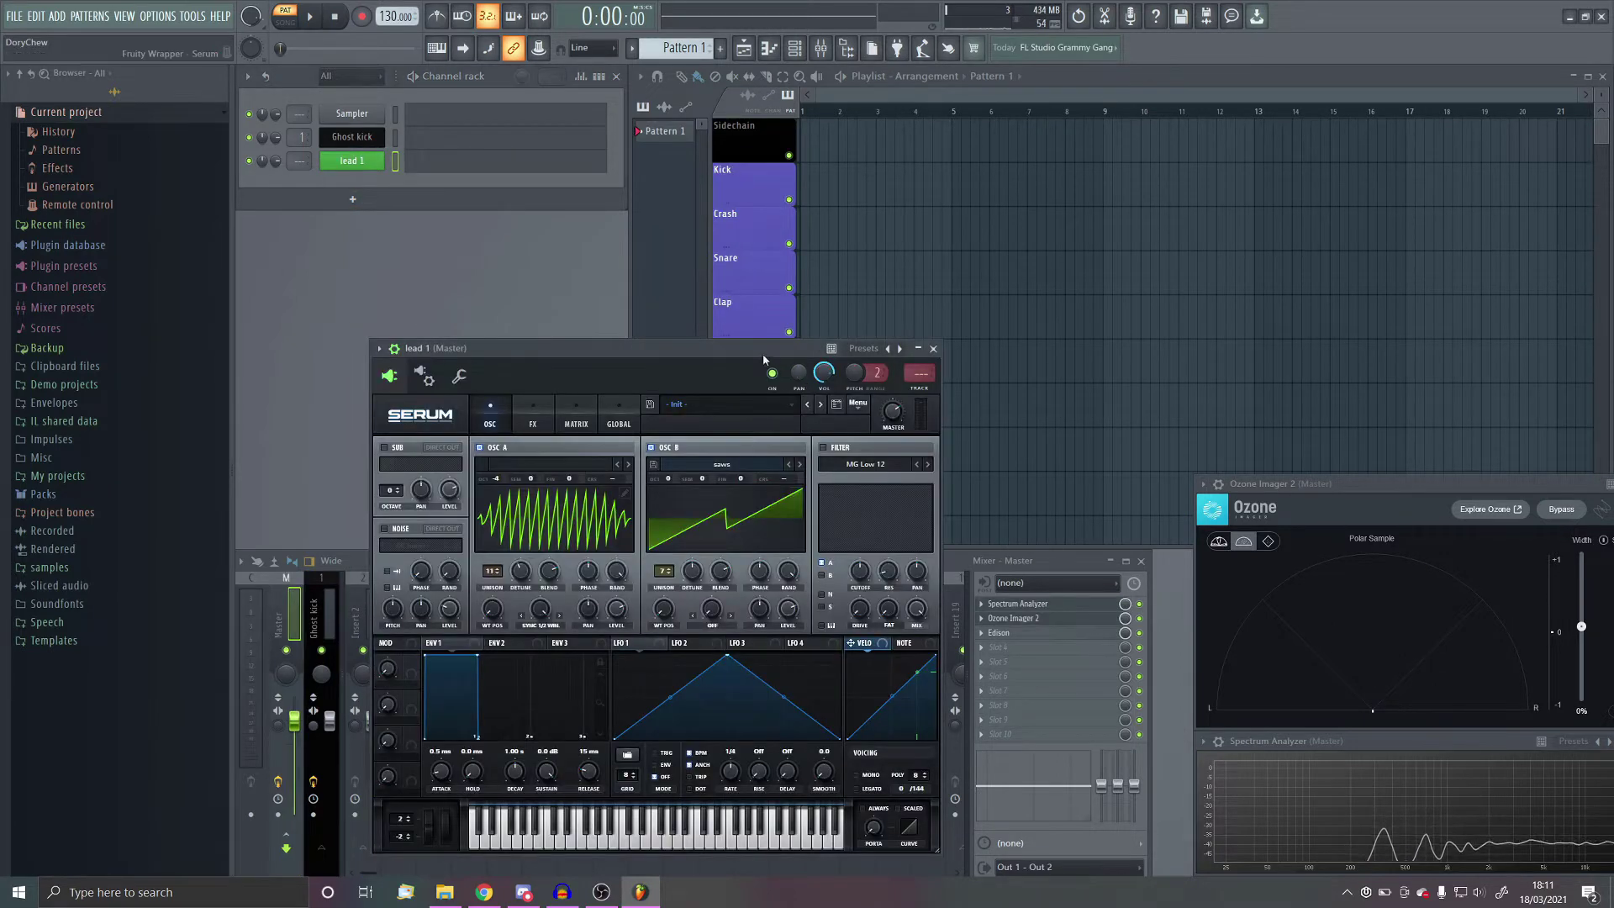
{"action": "left_click_drag", "start_coordinate": [718, 365], "coordinate": [929, 263]}
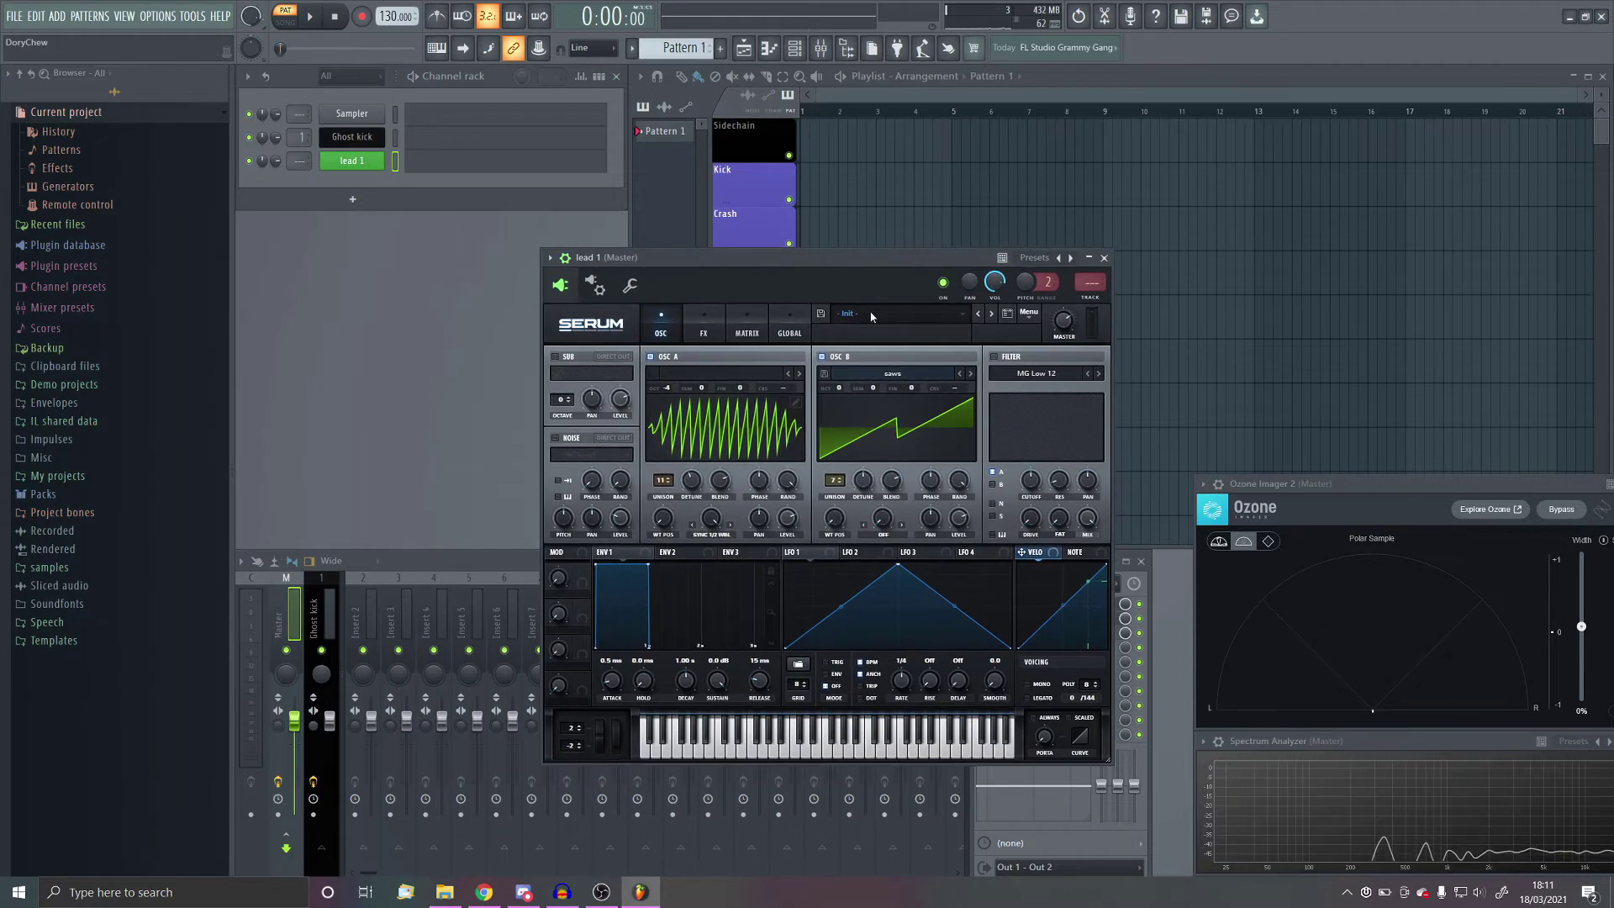
{"action": "key", "text": "ctrl+l"}
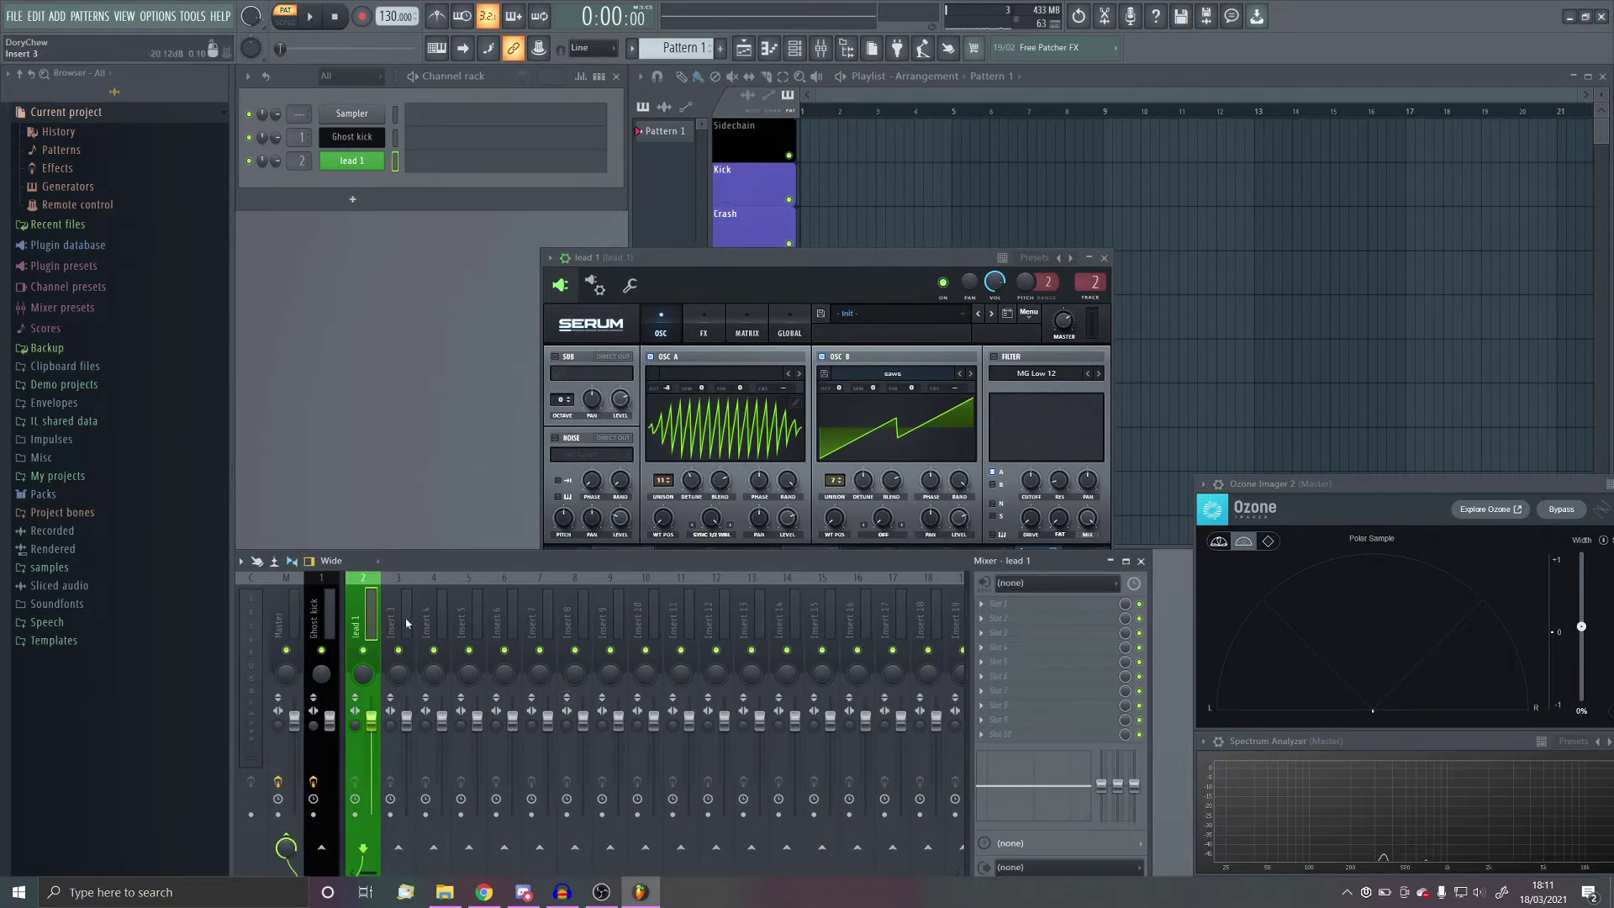
Step: Load ShaperBox2 in the lead 1 track's first effect slot and add its Drive shaper with the Multiband quick preset
{"action": "left_click", "coordinate": [1012, 603]}
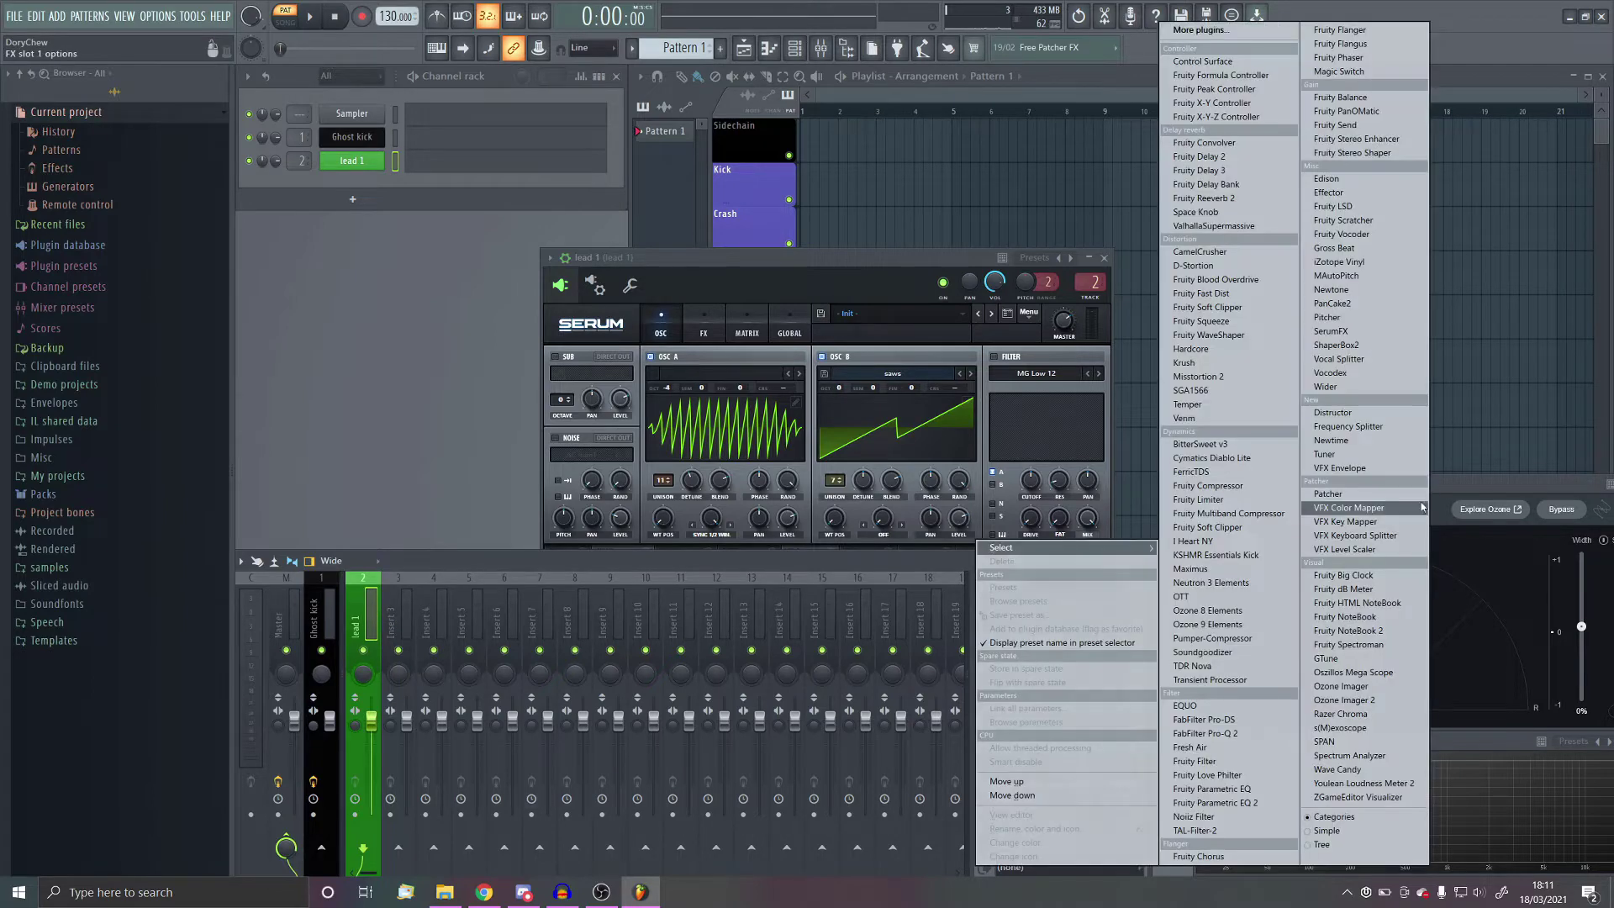
{"action": "left_click", "coordinate": [1360, 333]}
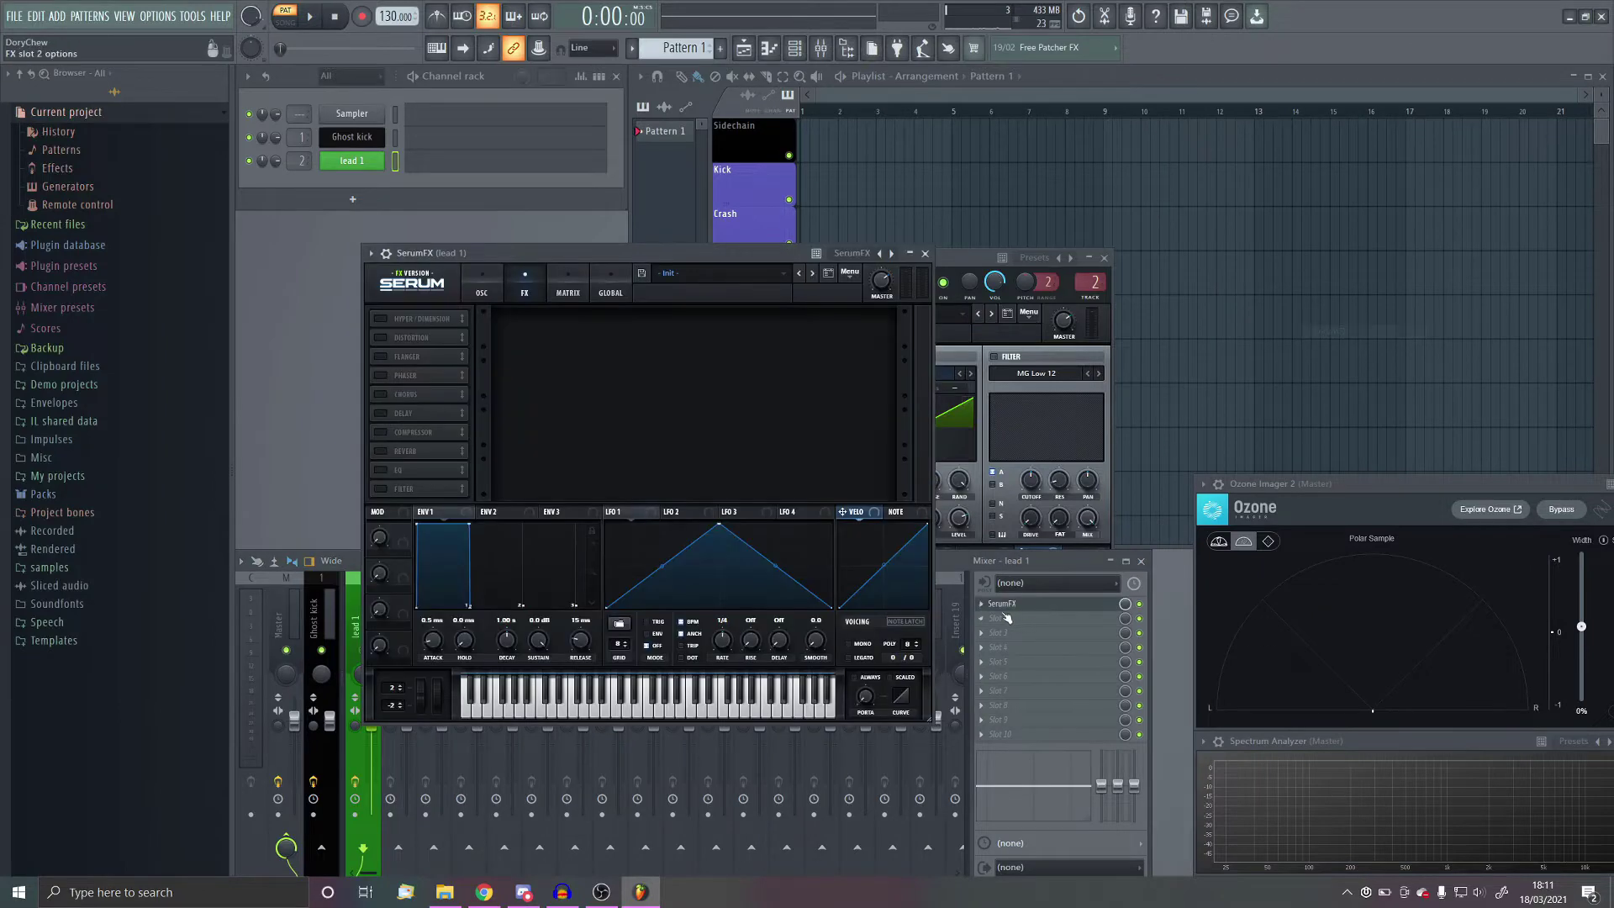
{"action": "left_click", "coordinate": [991, 610]}
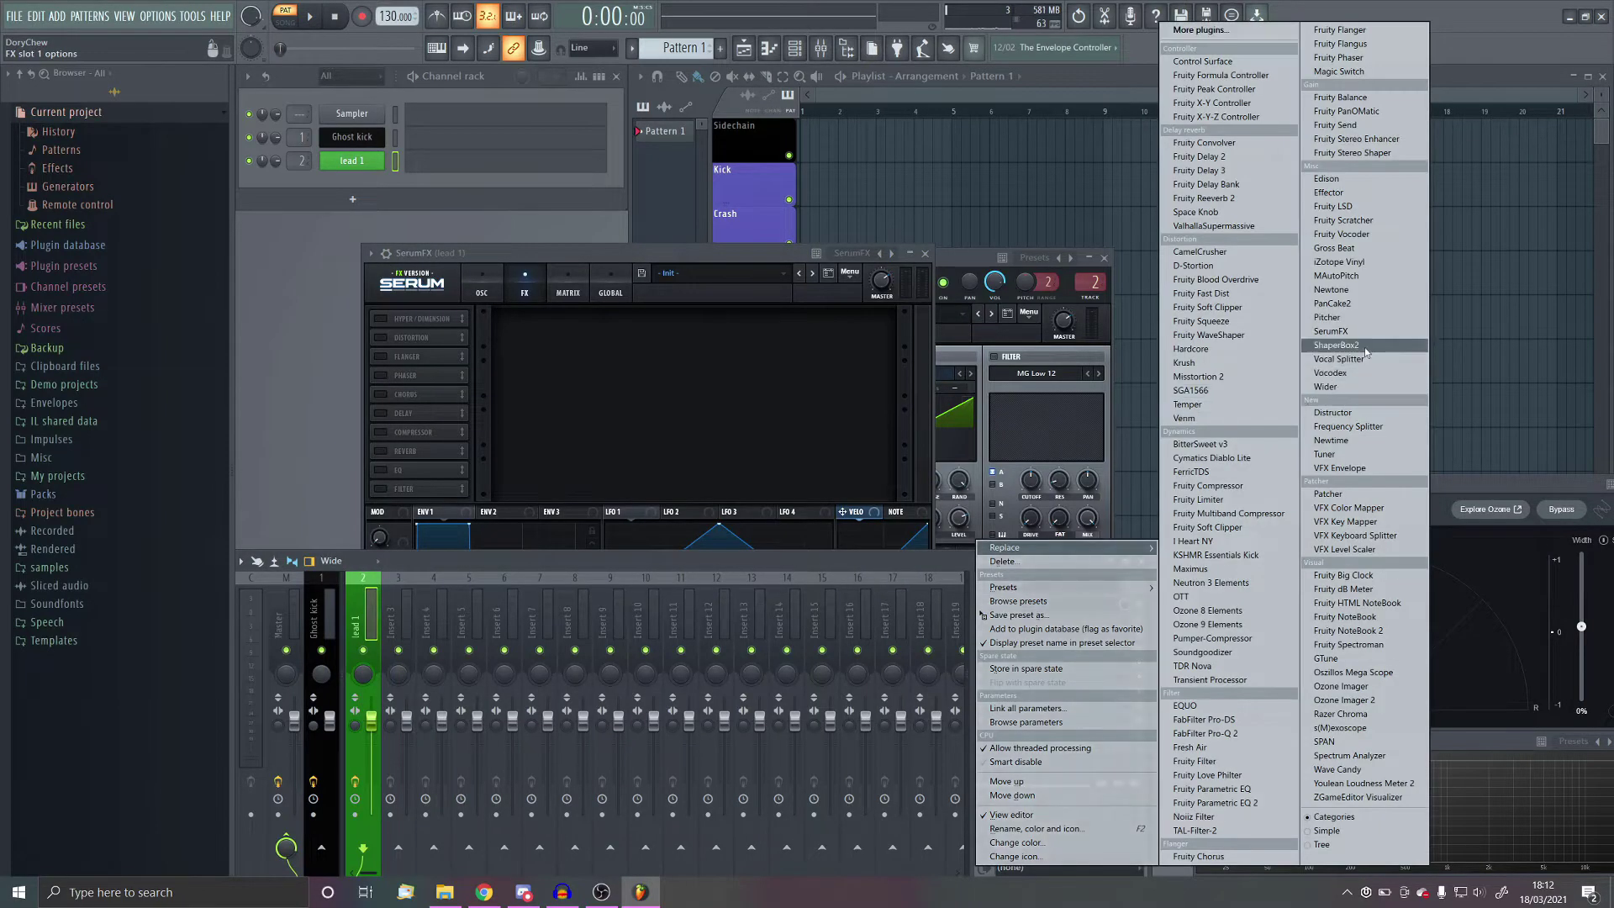
{"action": "left_click", "coordinate": [1364, 346]}
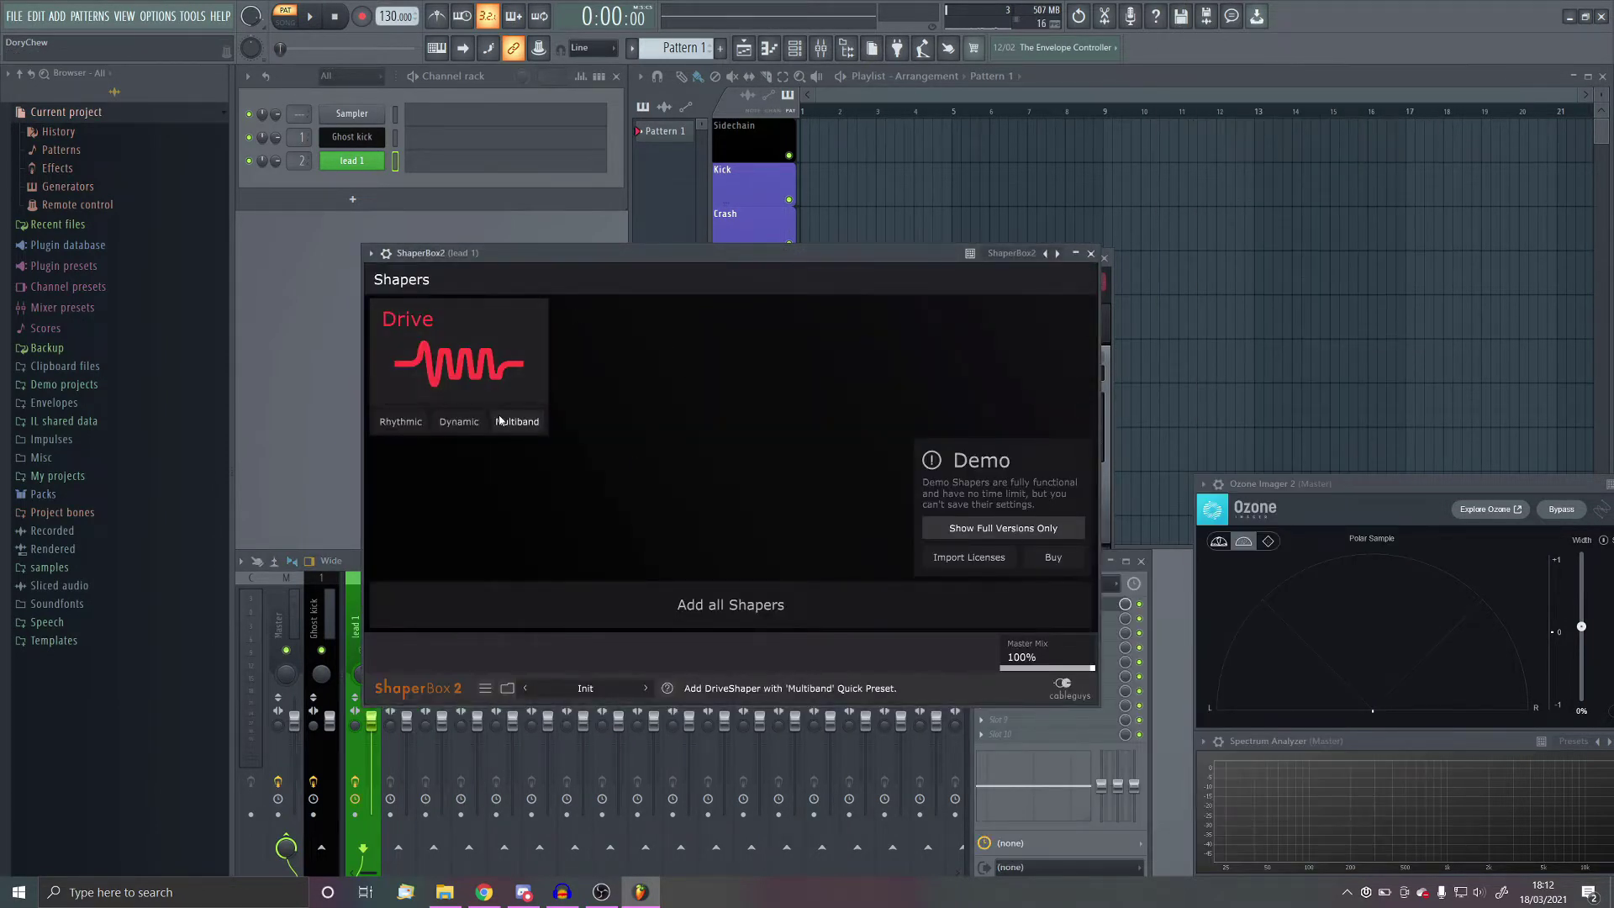
{"action": "left_click", "coordinate": [504, 422]}
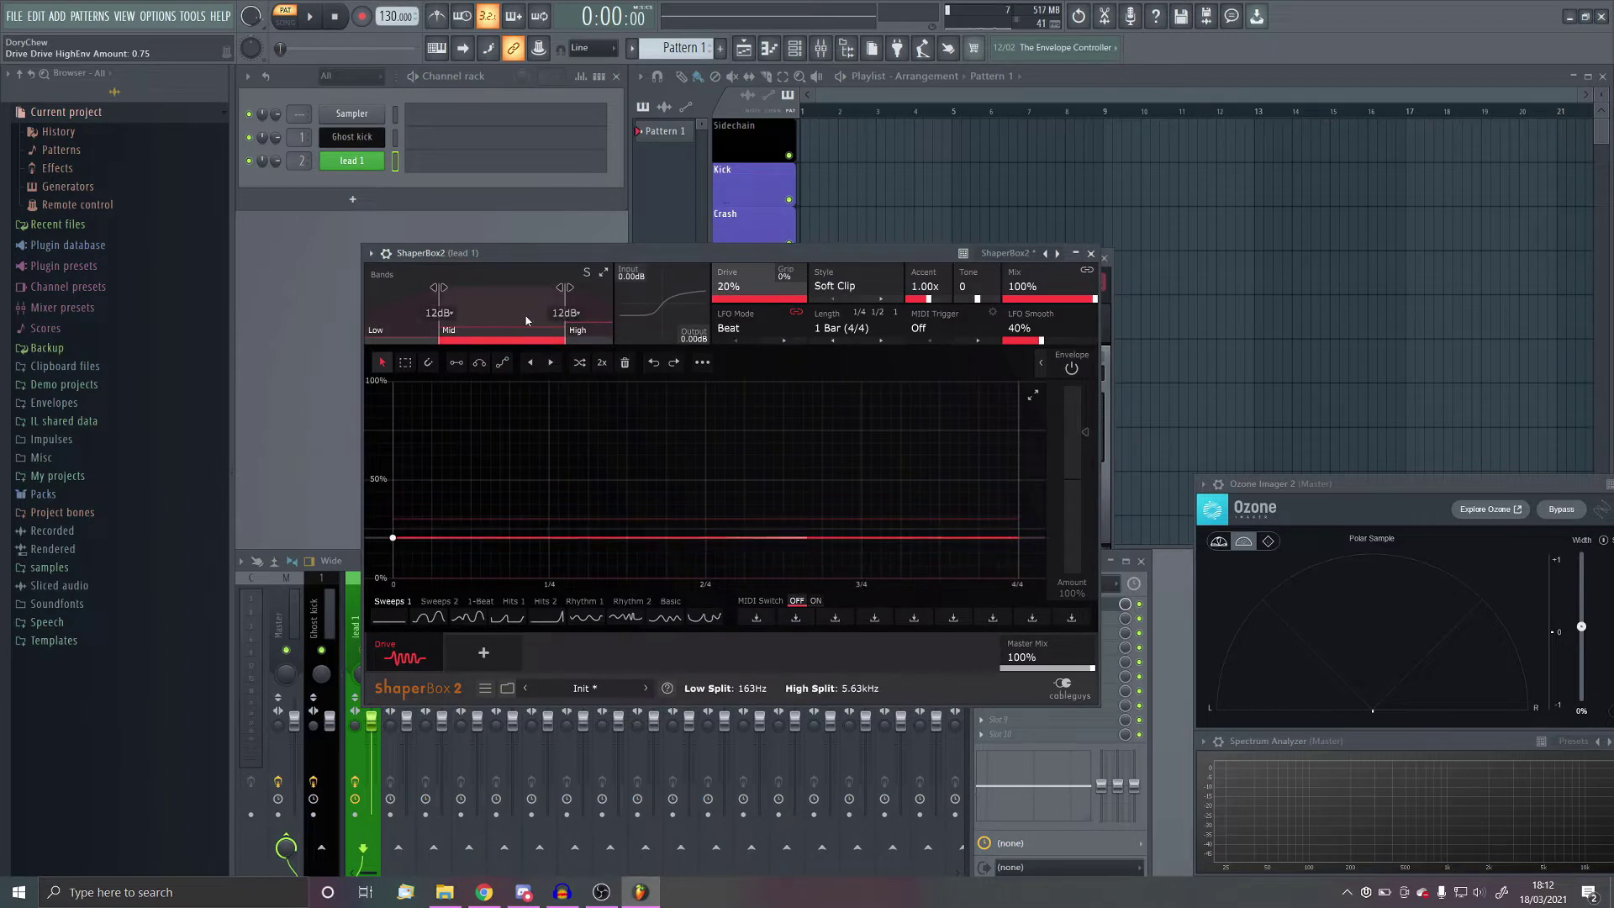
Step: Raise the Drive shaper's high band to 67% as a flat line and audition the sound
{"action": "left_click", "coordinate": [587, 320]}
{"action": "left_click", "coordinate": [517, 321]}
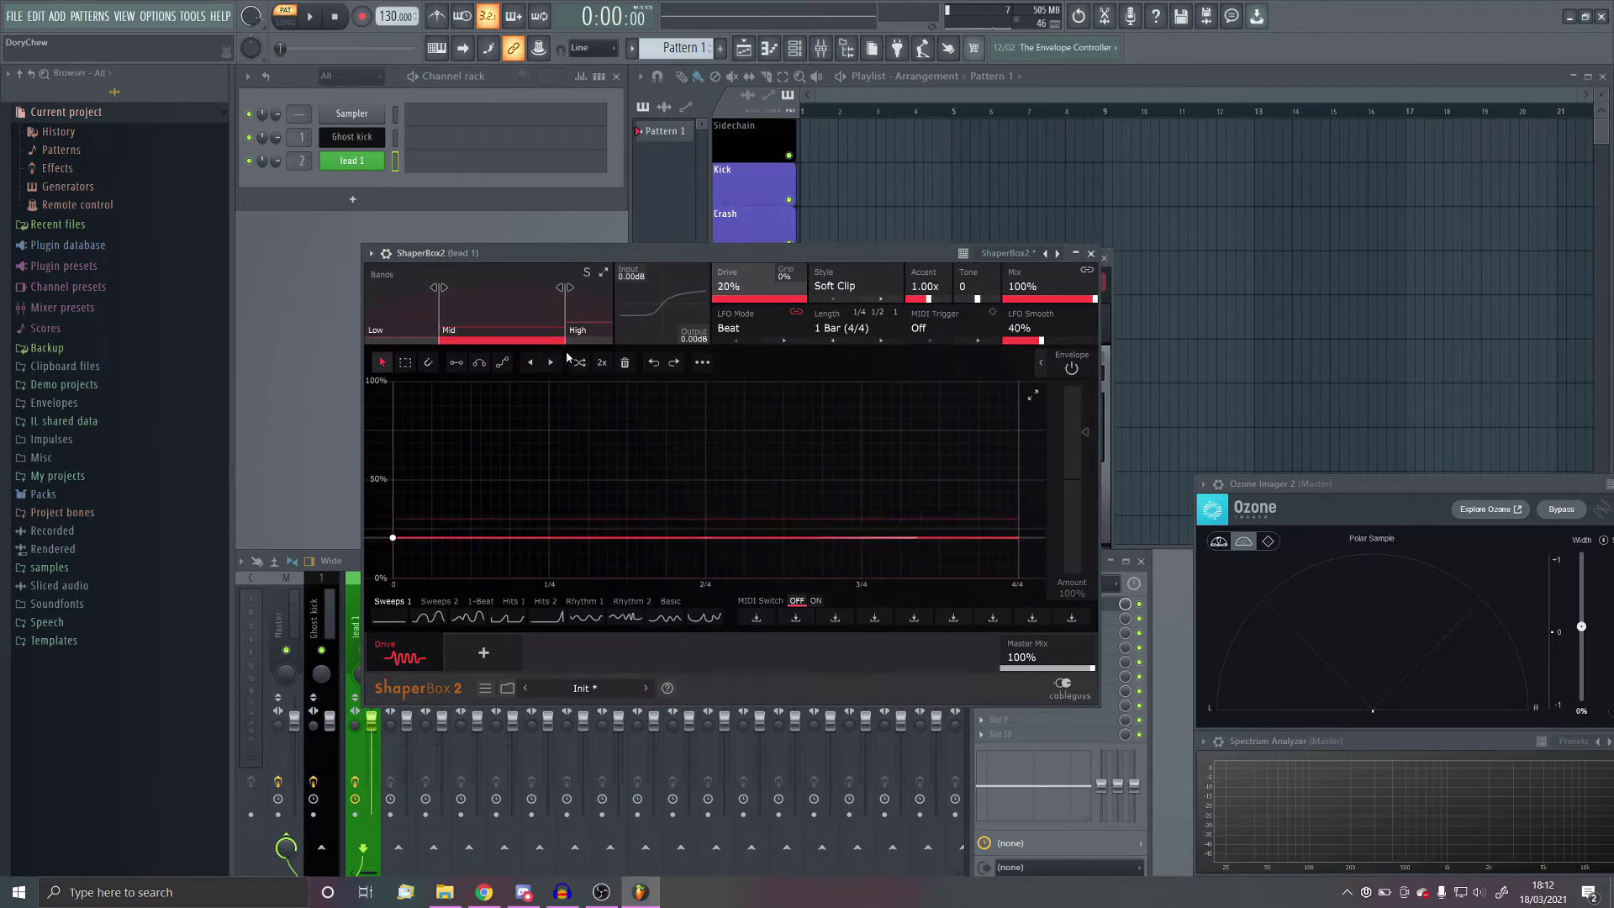
{"action": "left_click", "coordinate": [591, 315]}
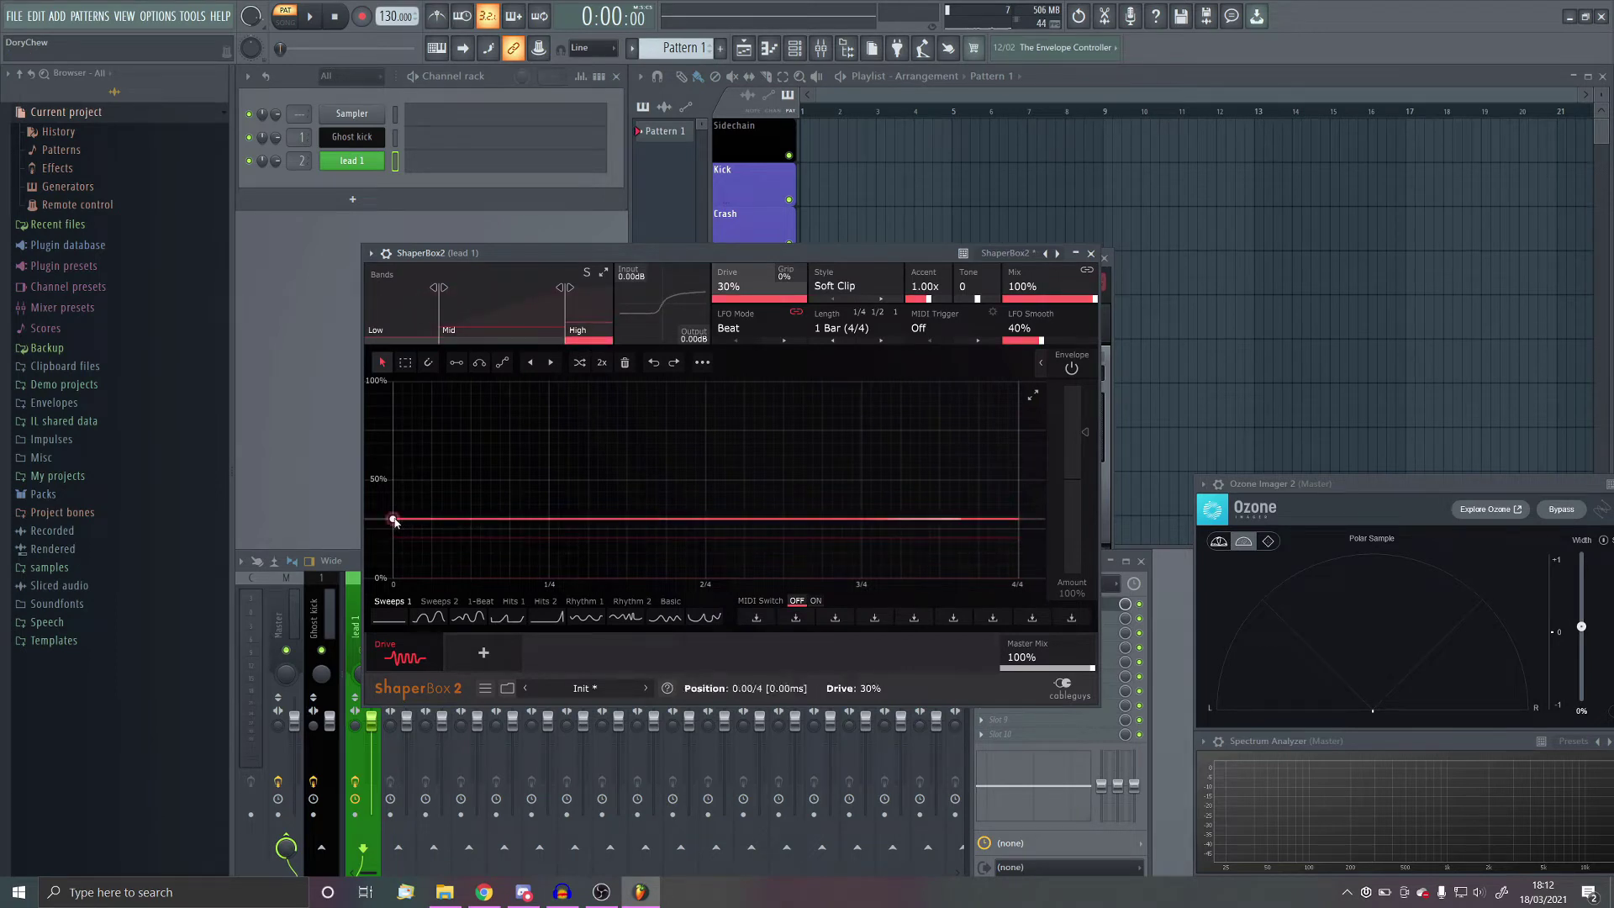
{"action": "left_click_drag", "start_coordinate": [394, 521], "coordinate": [392, 473]}
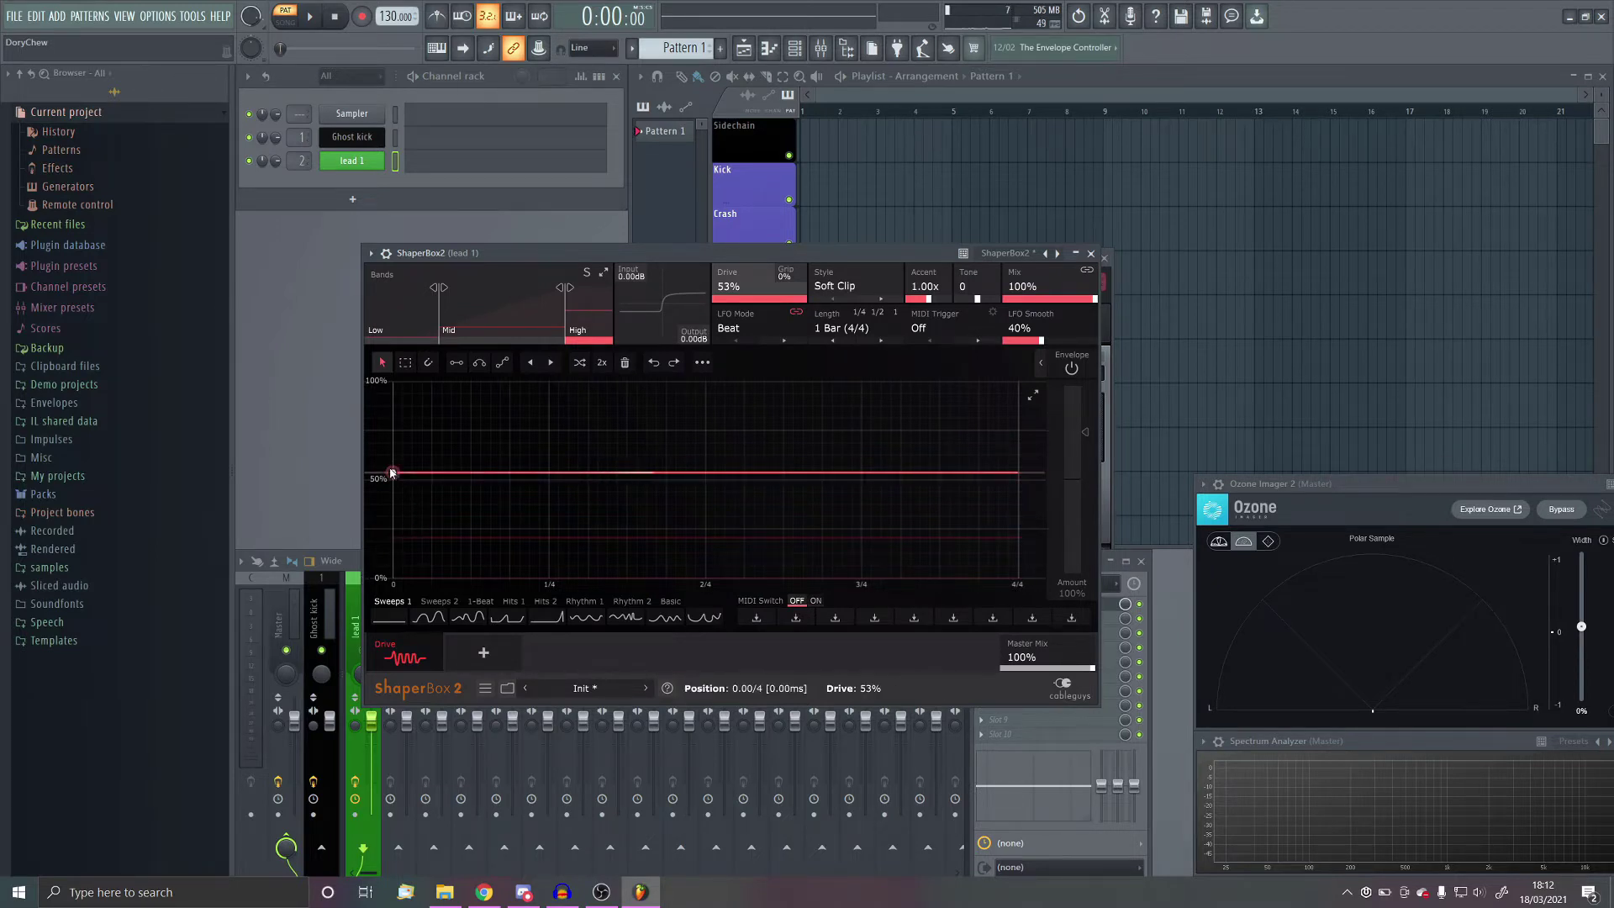
{"action": "left_click_drag", "start_coordinate": [393, 473], "coordinate": [434, 484]}
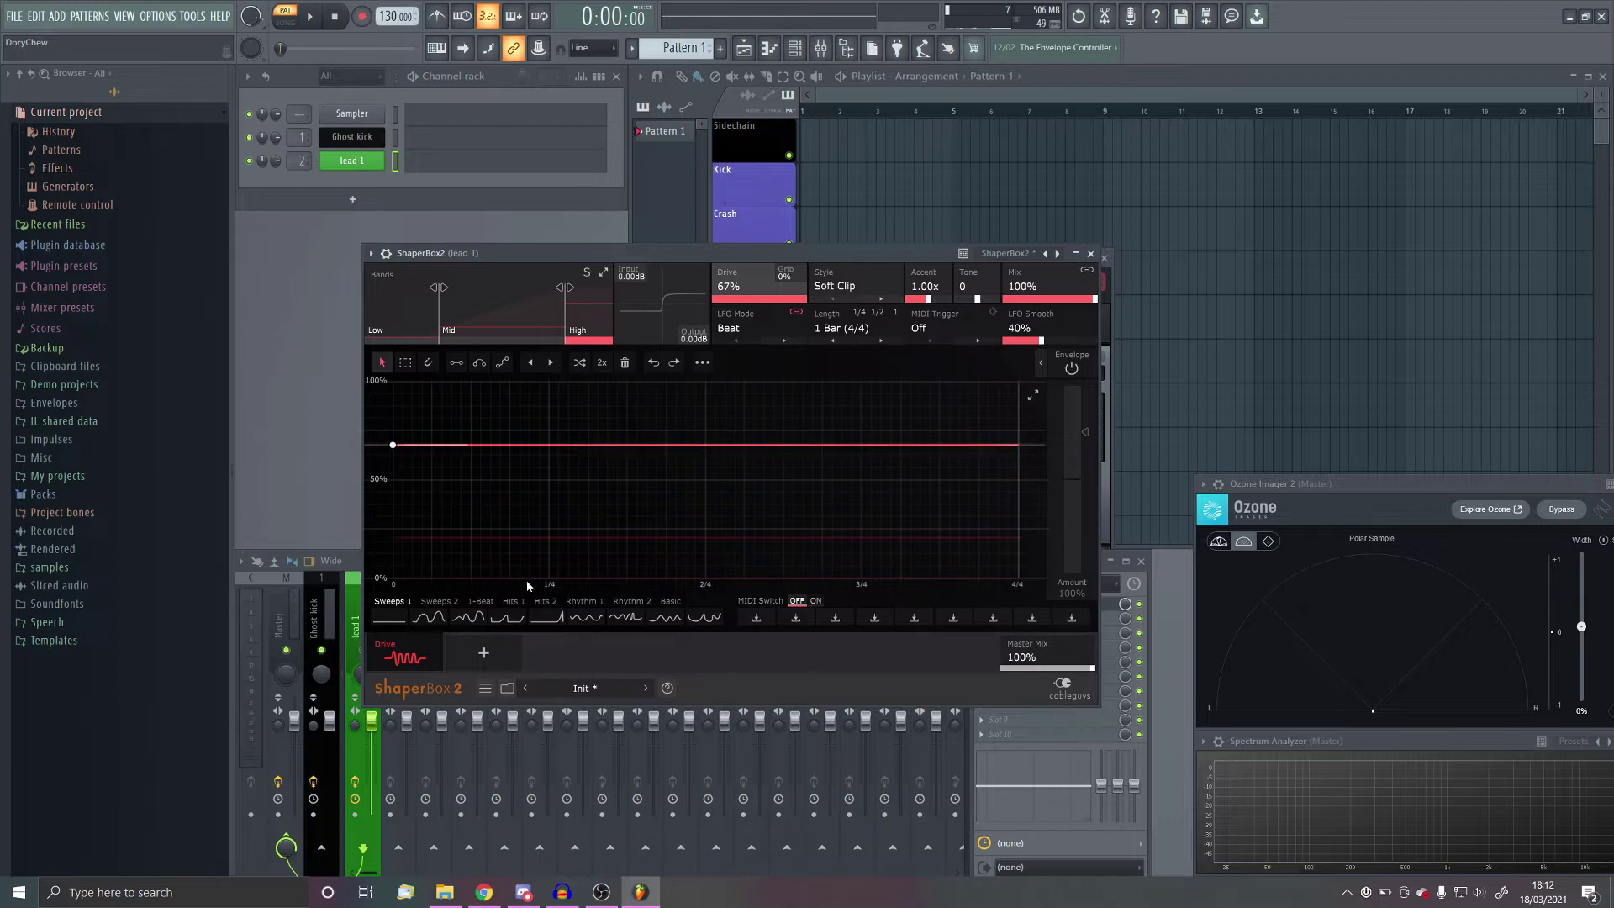
{"action": "left_click_drag", "start_coordinate": [491, 445], "coordinate": [492, 542]}
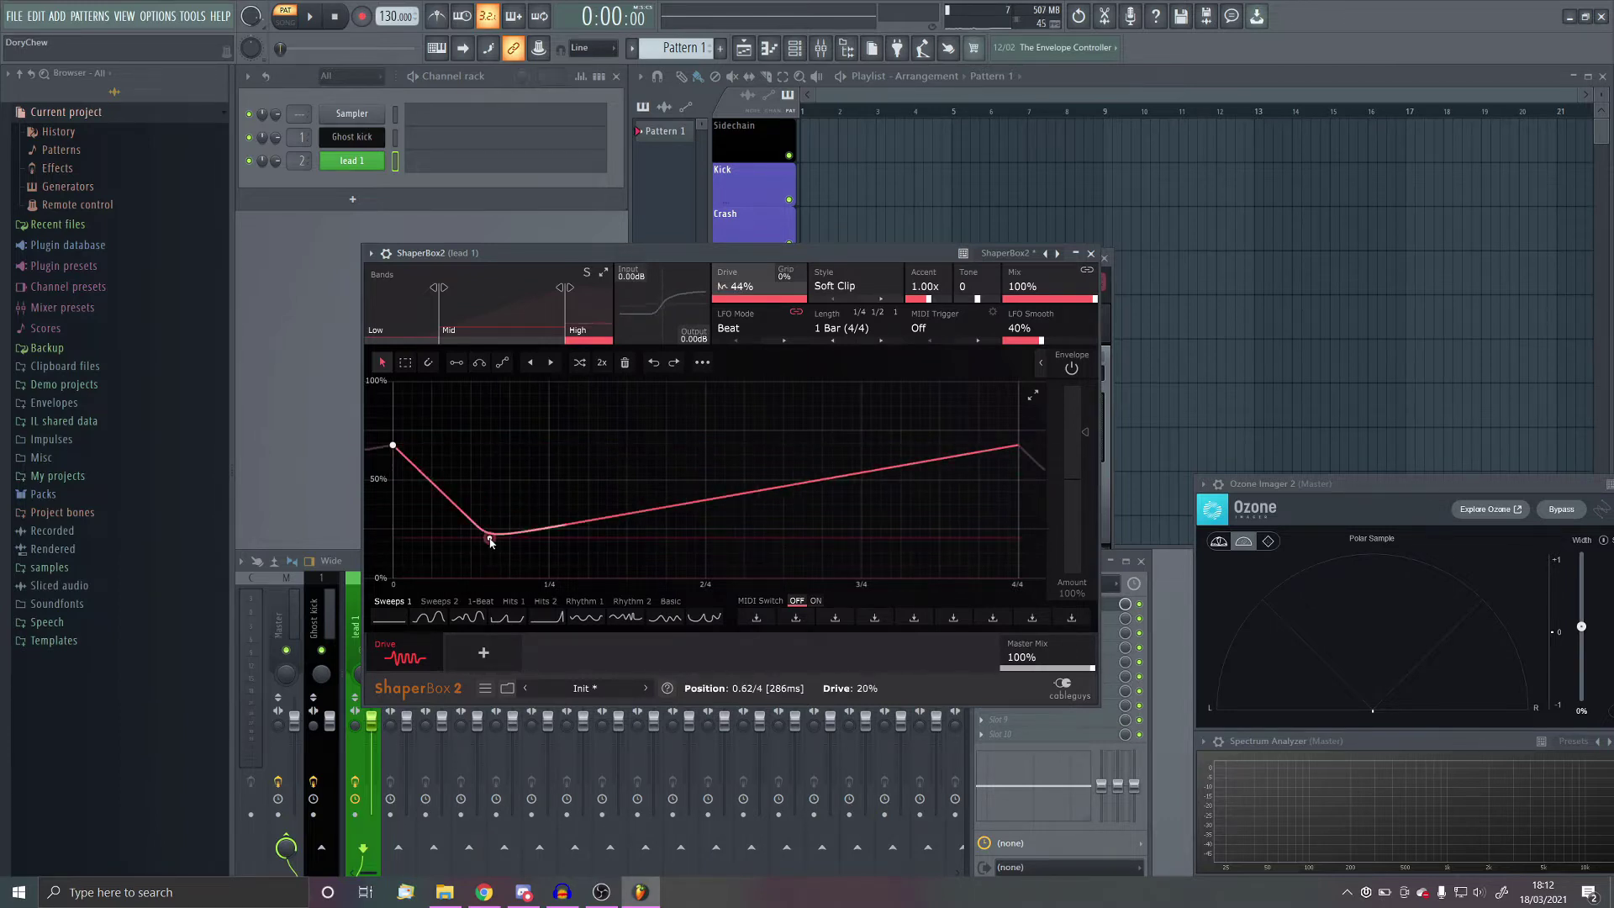
{"action": "double_click", "coordinate": [490, 539]}
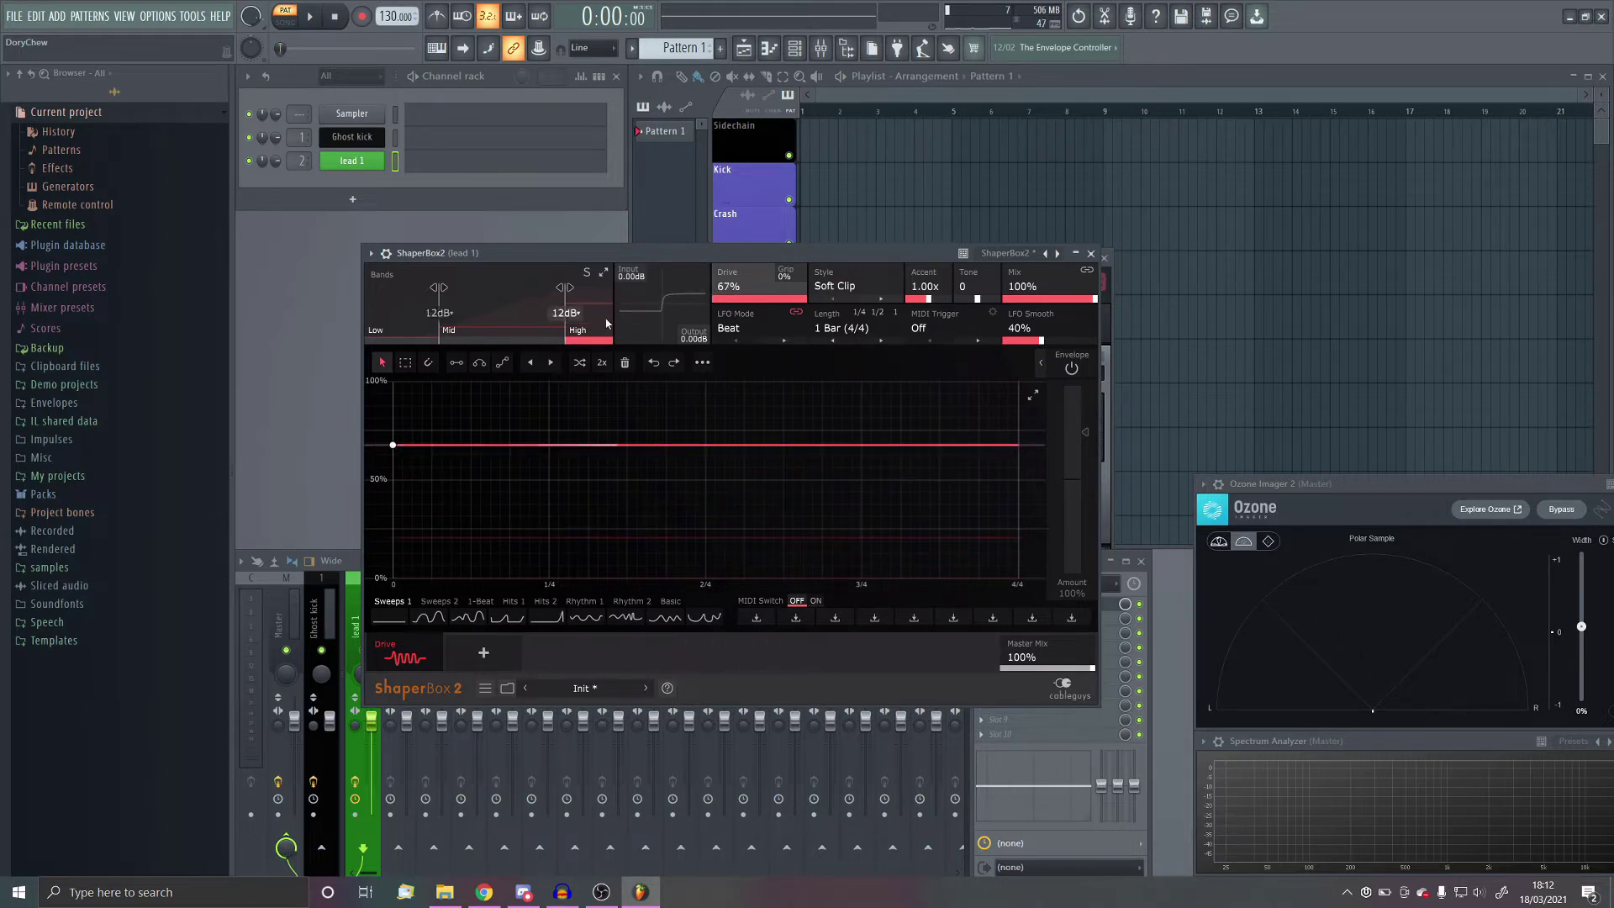
{"action": "key", "text": "v"}
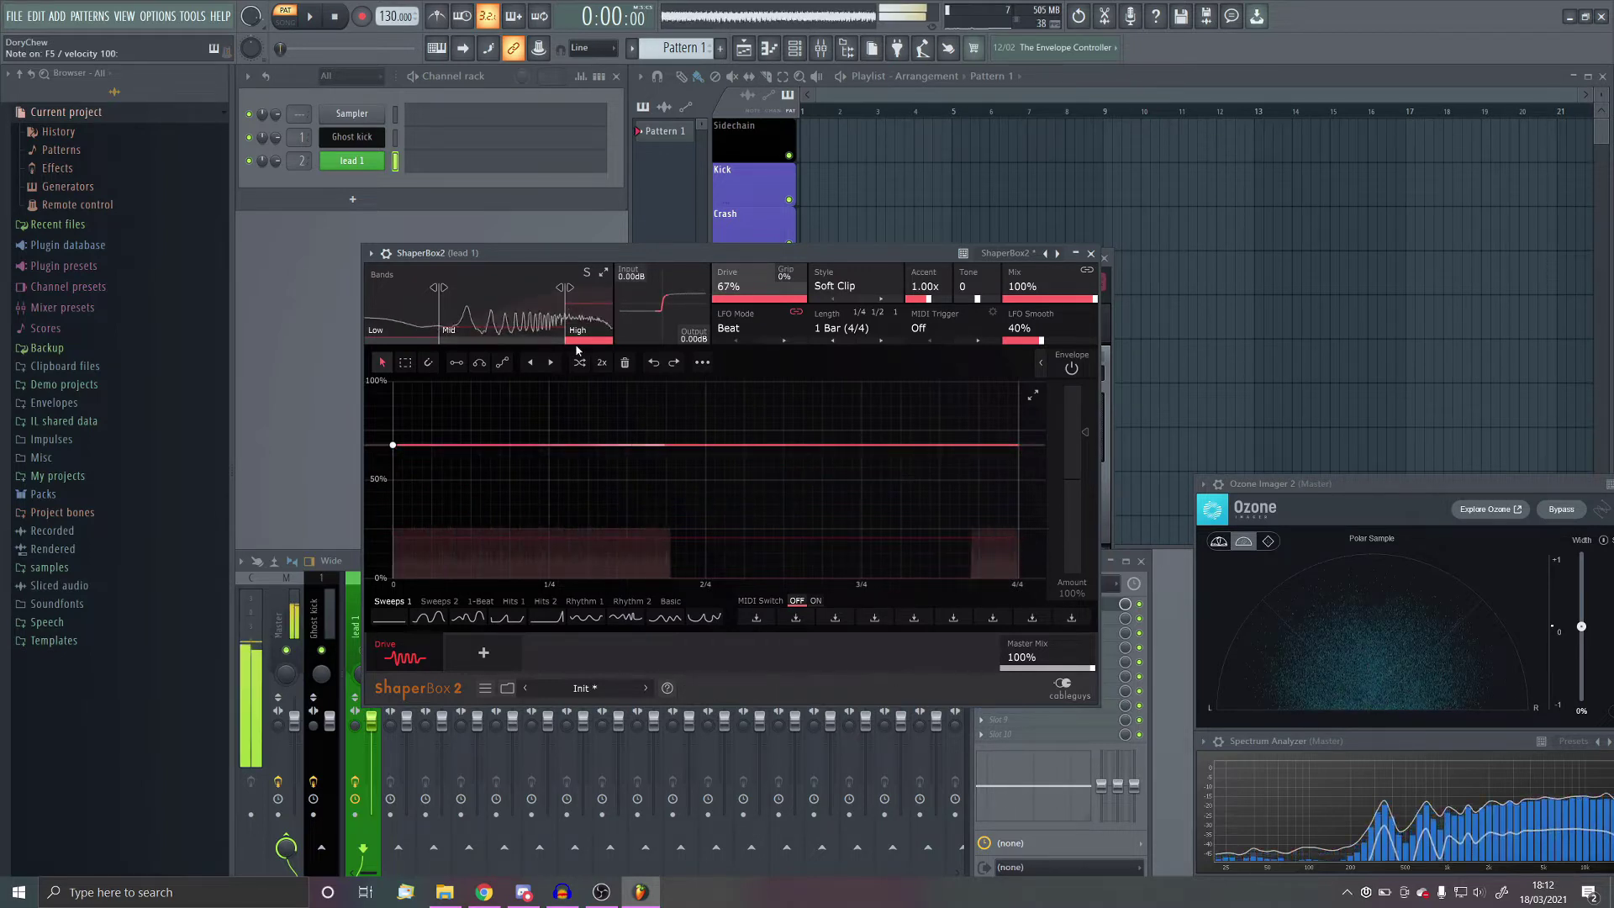
Step: Lower the high band's drive to 55% and set the mid band's drive to 45% while auditioning
{"action": "left_click_drag", "start_coordinate": [392, 444], "coordinate": [392, 538]}
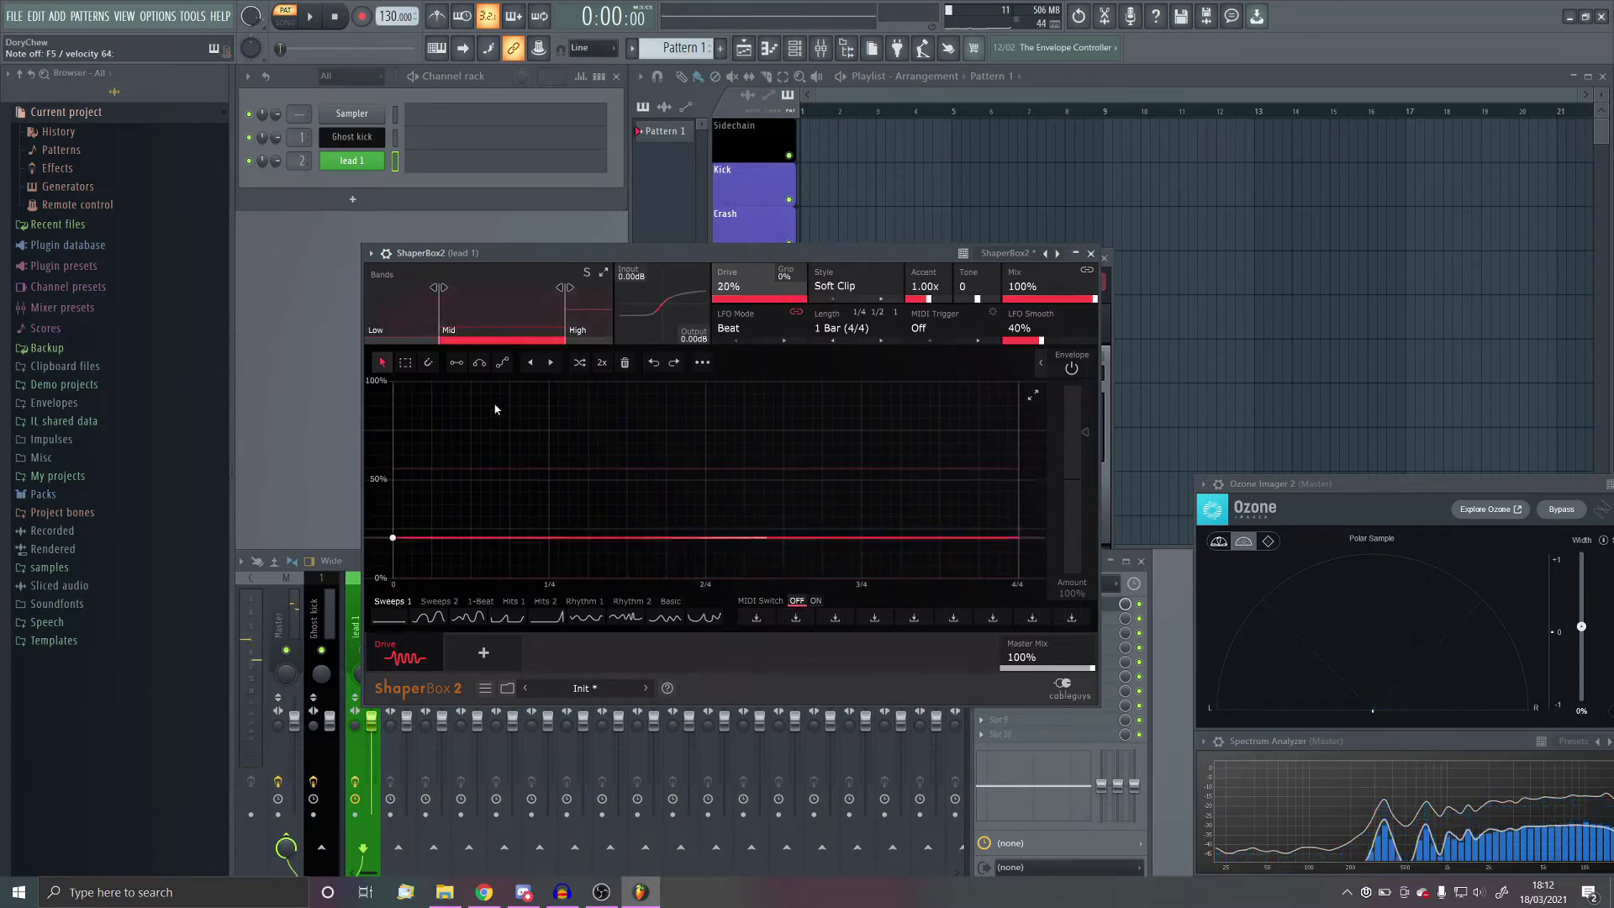
{"action": "left_click_drag", "start_coordinate": [393, 538], "coordinate": [392, 381]}
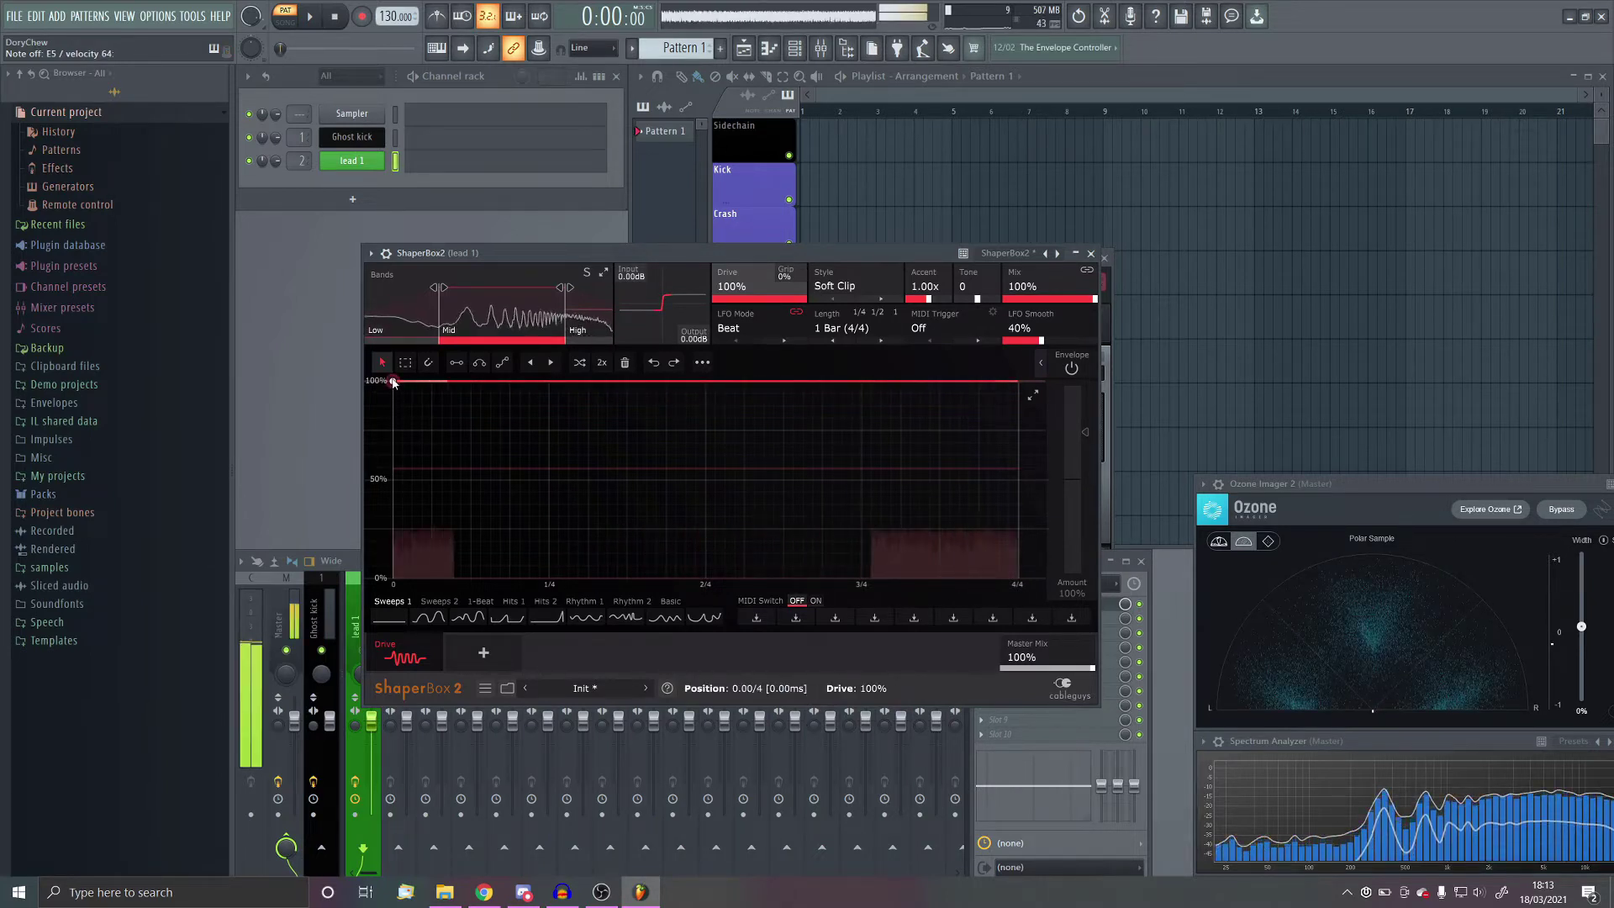
{"action": "left_click_drag", "start_coordinate": [393, 383], "coordinate": [392, 487]}
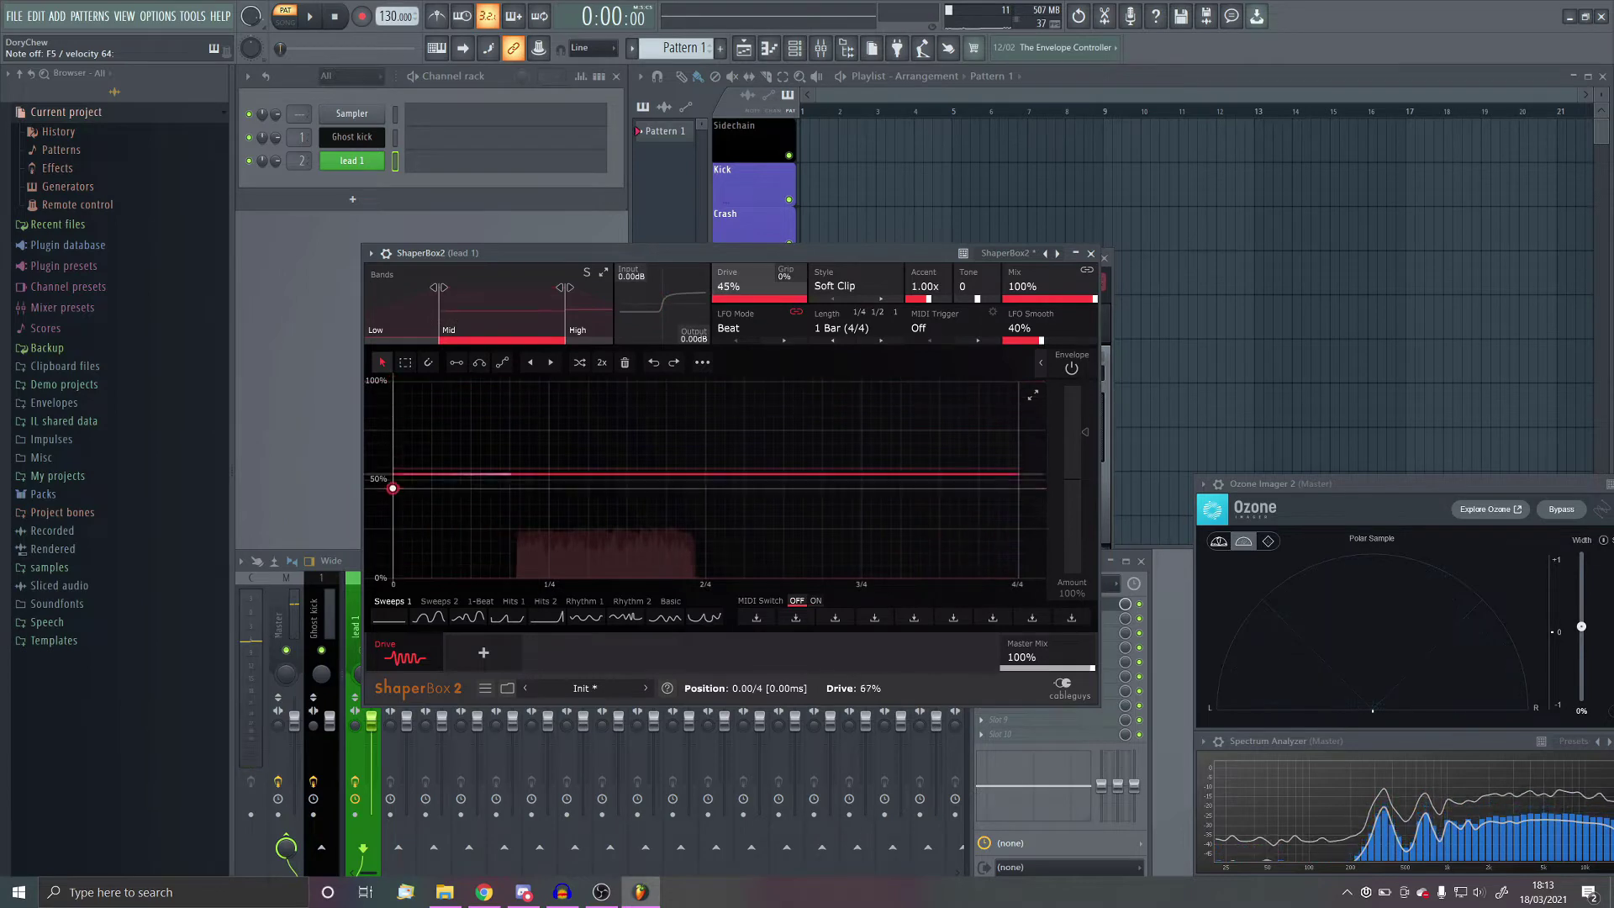
{"action": "left_click", "coordinate": [354, 160]}
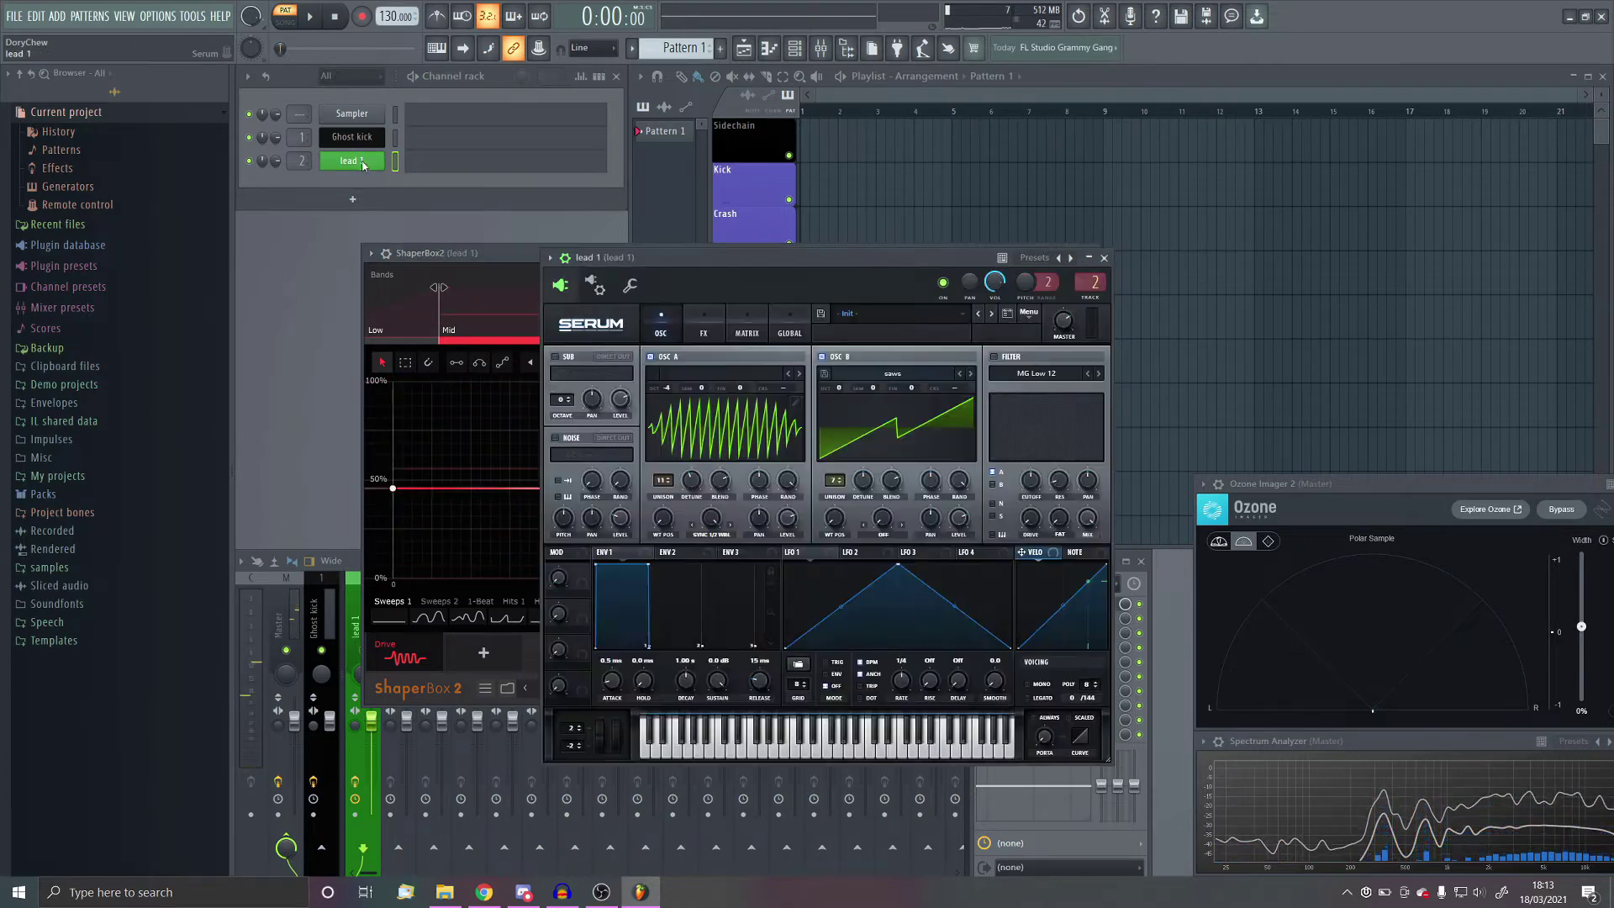
{"action": "left_click", "coordinate": [1103, 257]}
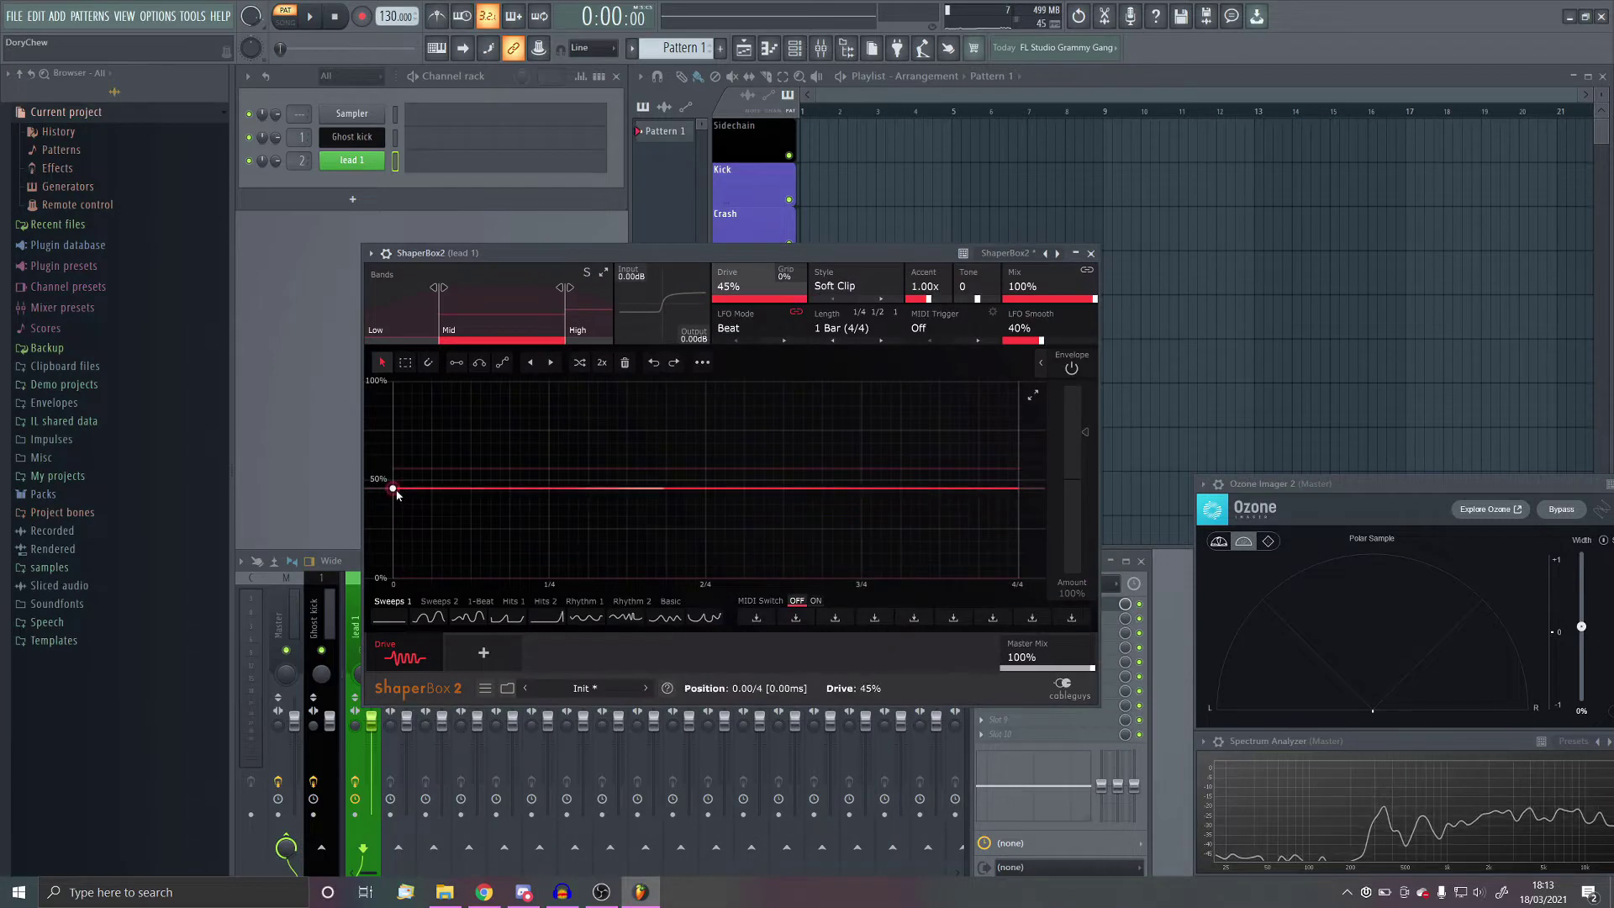
Step: Set the mid band's drive to 34% and the high band's to 80%, review the bands, and close ShaperBox2
{"action": "left_click_drag", "start_coordinate": [397, 492], "coordinate": [392, 468]}
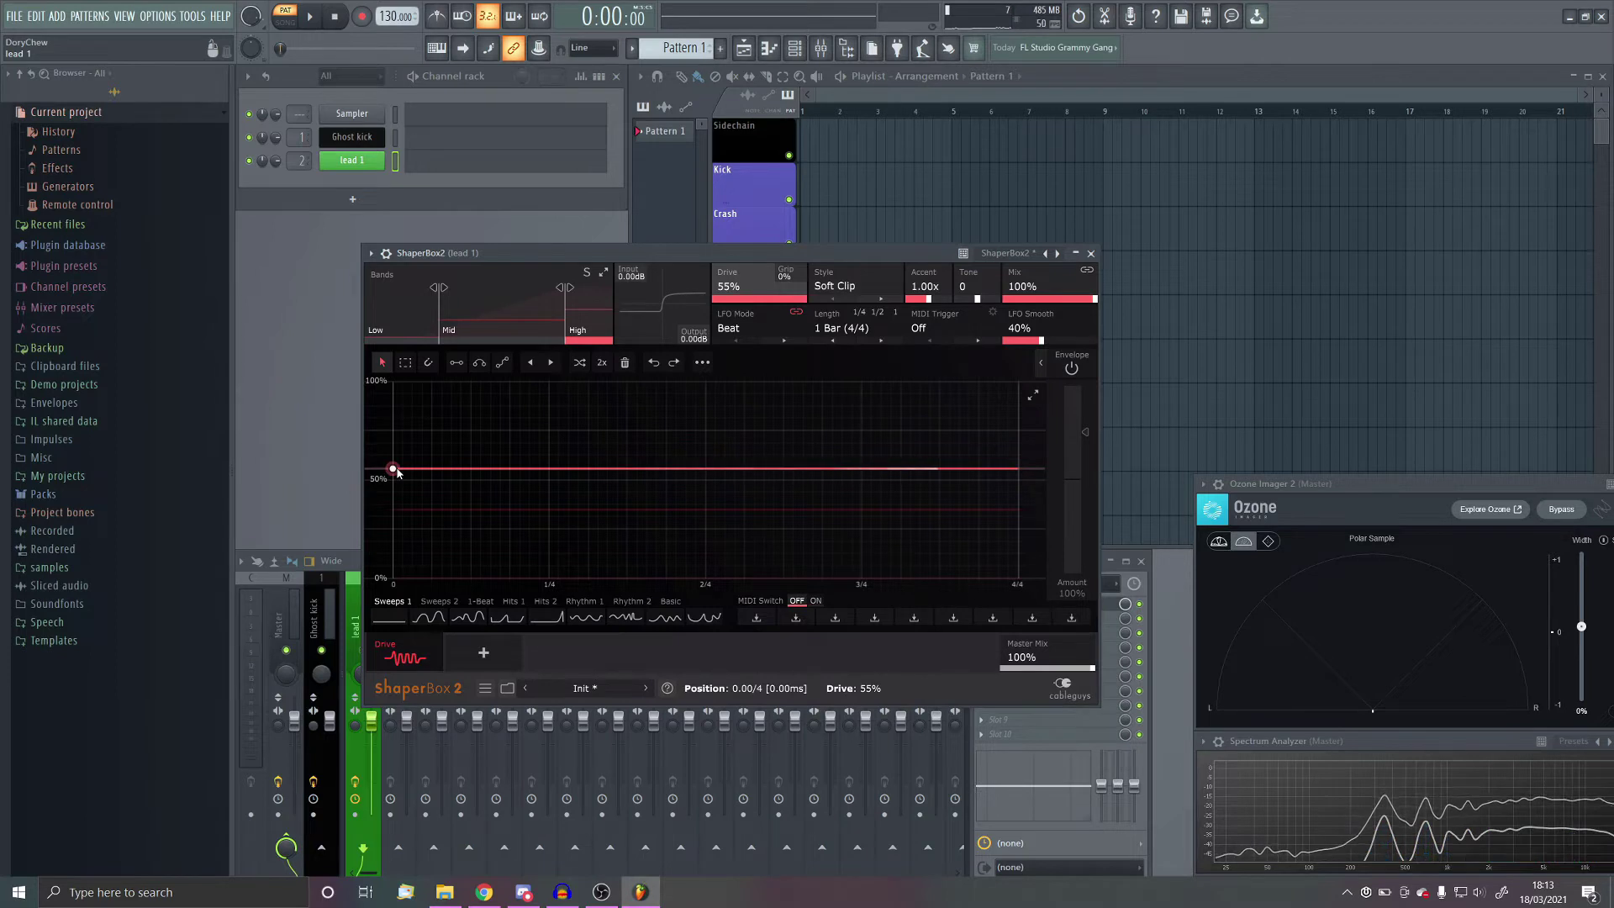
{"action": "left_click_drag", "start_coordinate": [392, 469], "coordinate": [393, 420]}
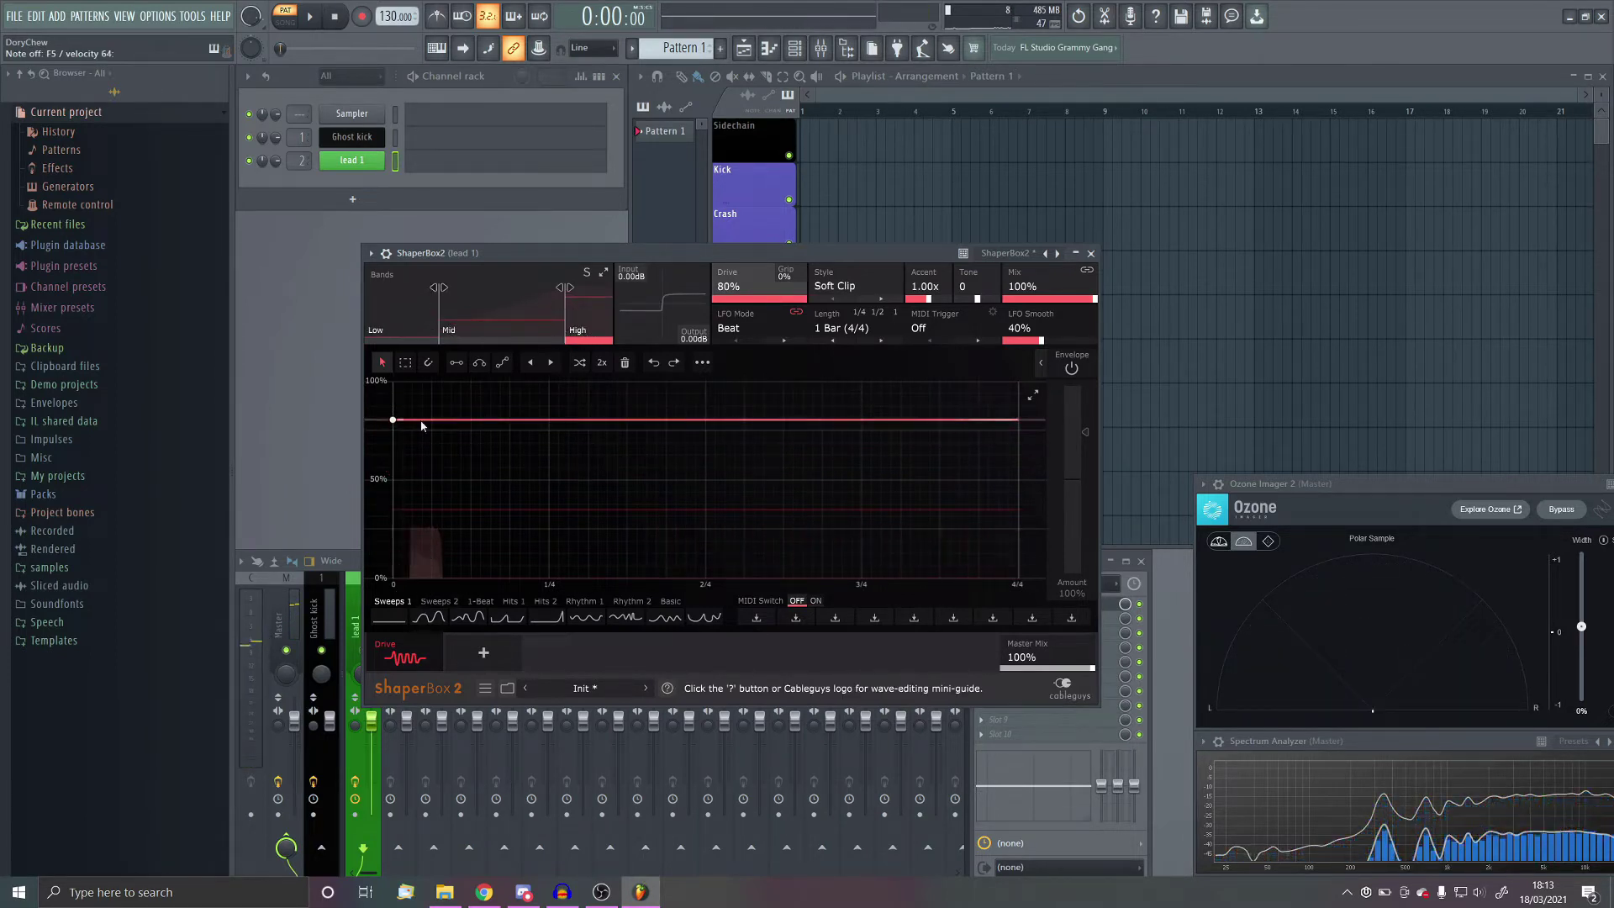
{"action": "left_click", "coordinate": [436, 316]}
{"action": "left_click", "coordinate": [407, 337]}
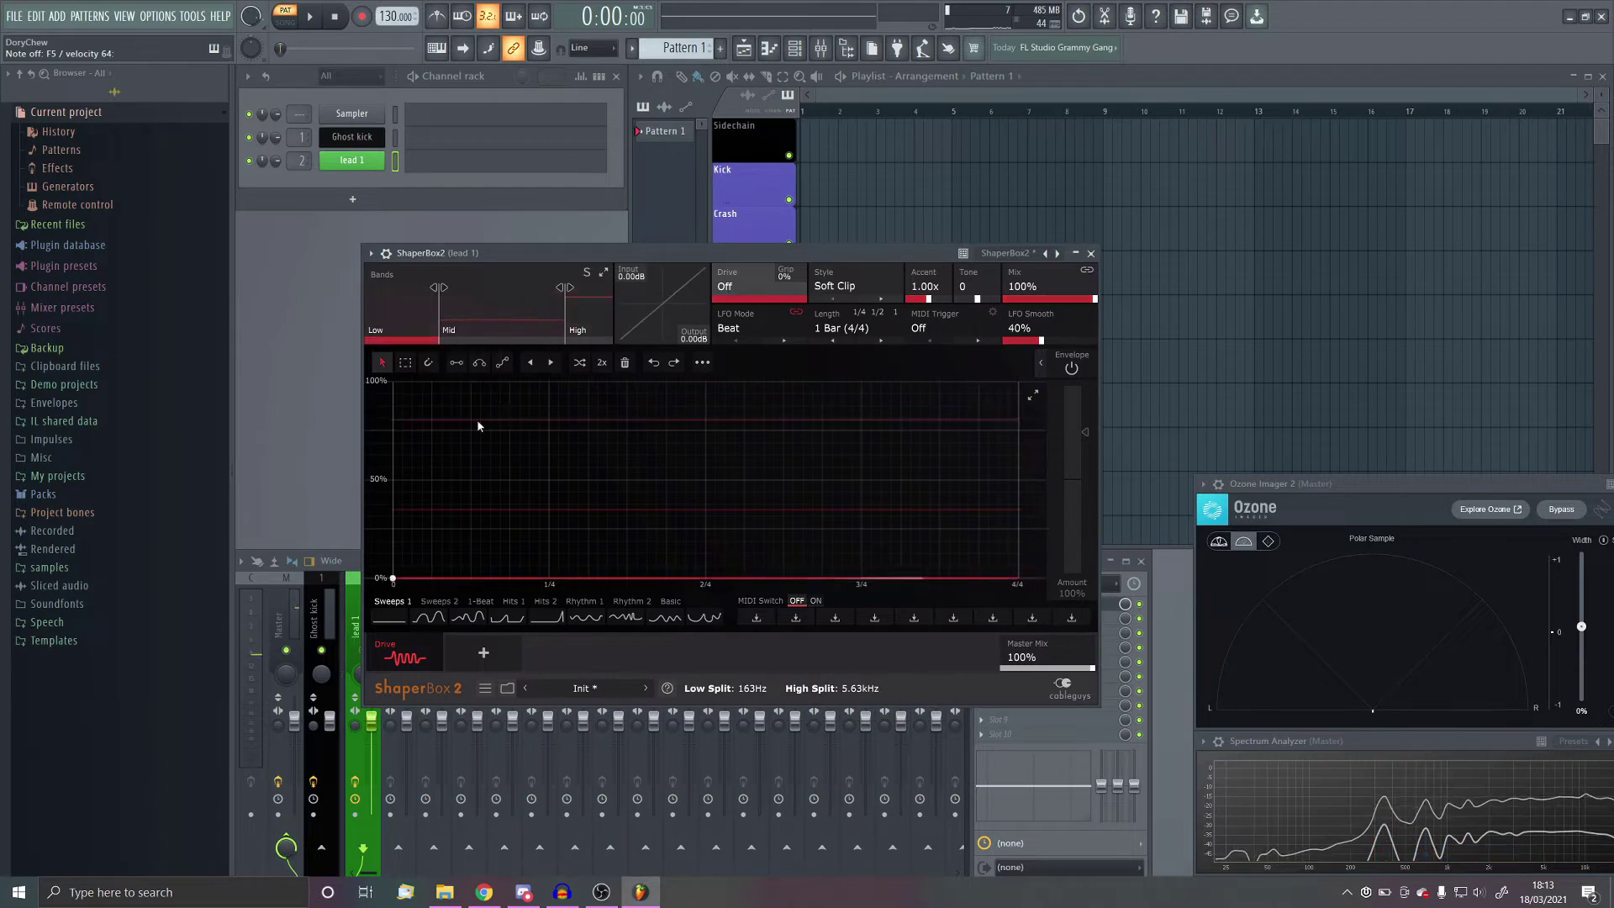
{"action": "left_click", "coordinate": [498, 333]}
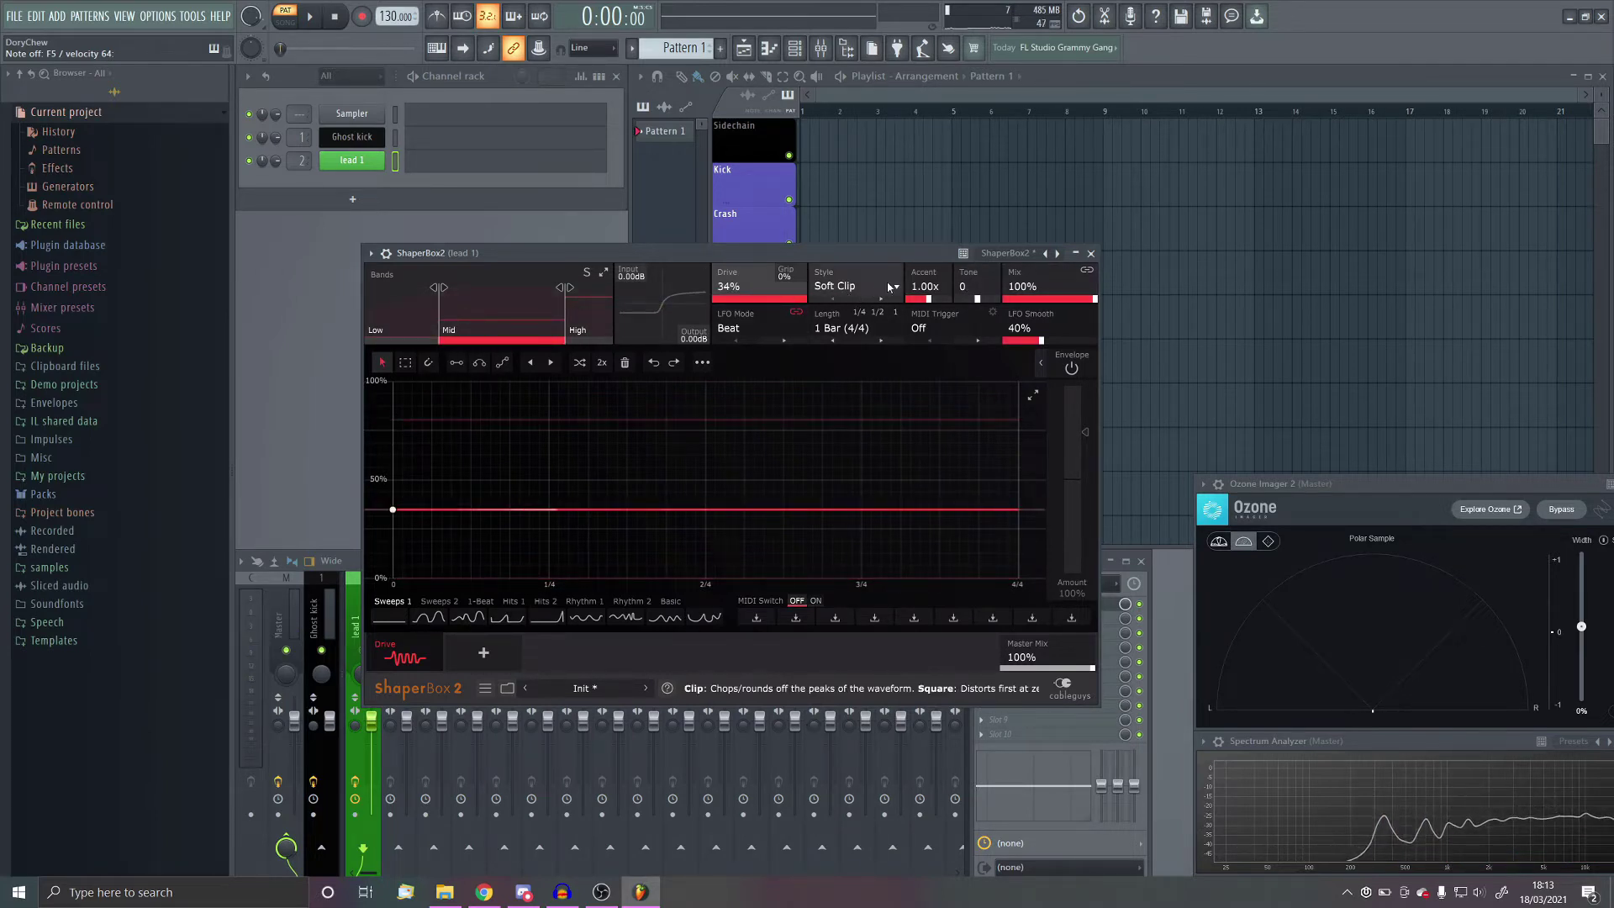
{"action": "left_click", "coordinate": [1090, 253]}
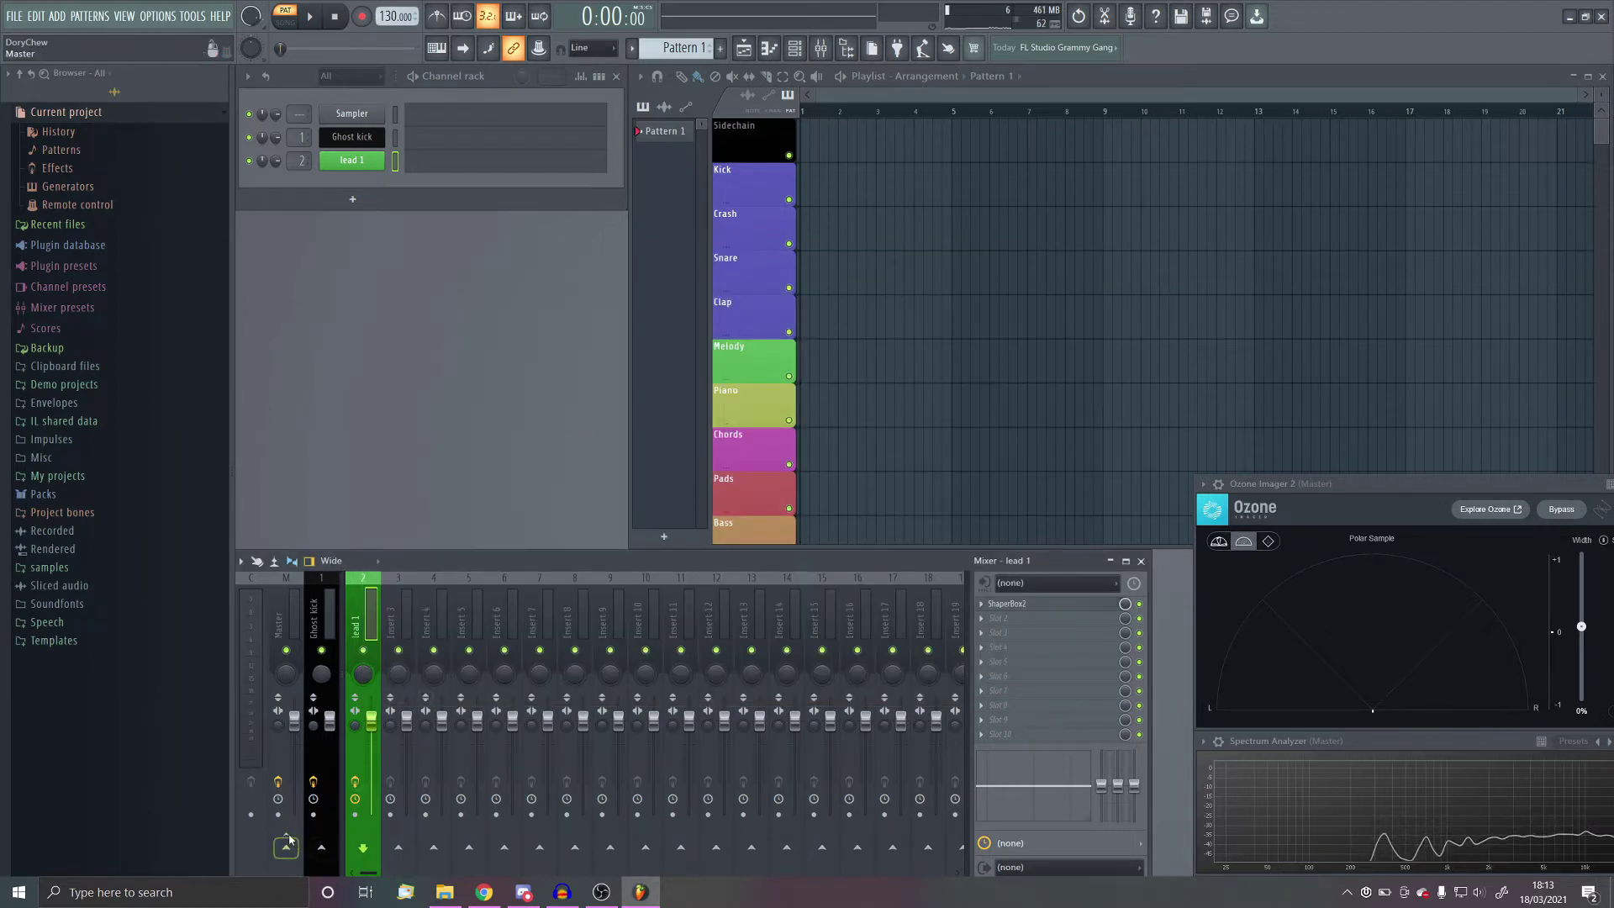
Step: Route lead 1 to insert 3 instead of the master, and rename insert 3 "leads" with a medium sea green color
{"action": "left_click", "coordinate": [399, 849]}
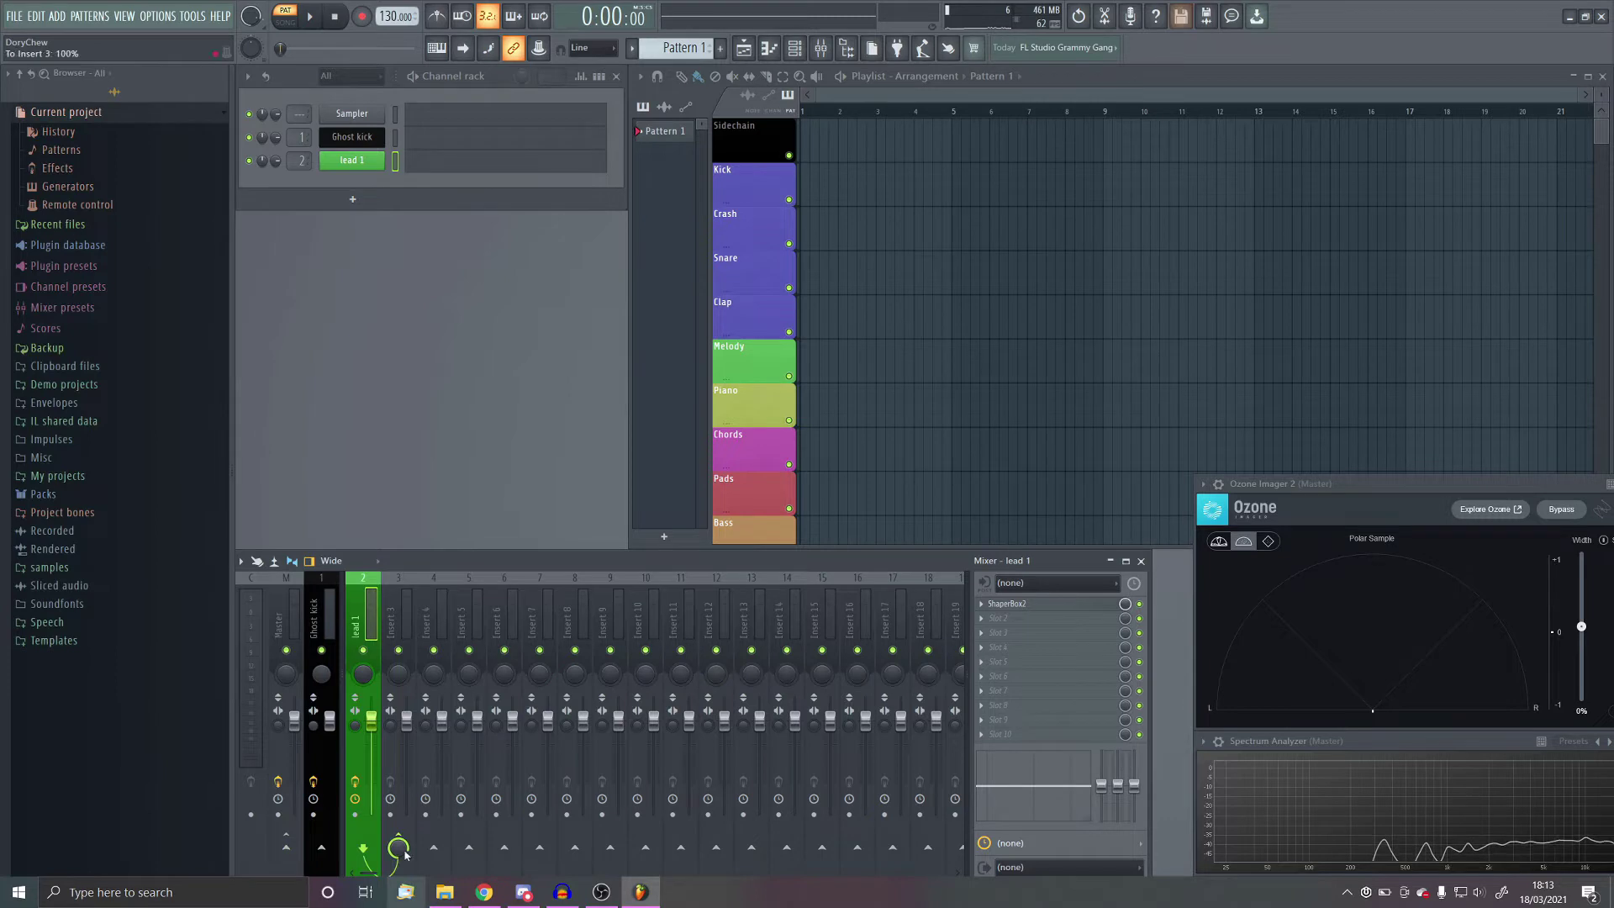
{"action": "middle_click", "coordinate": [405, 623]}
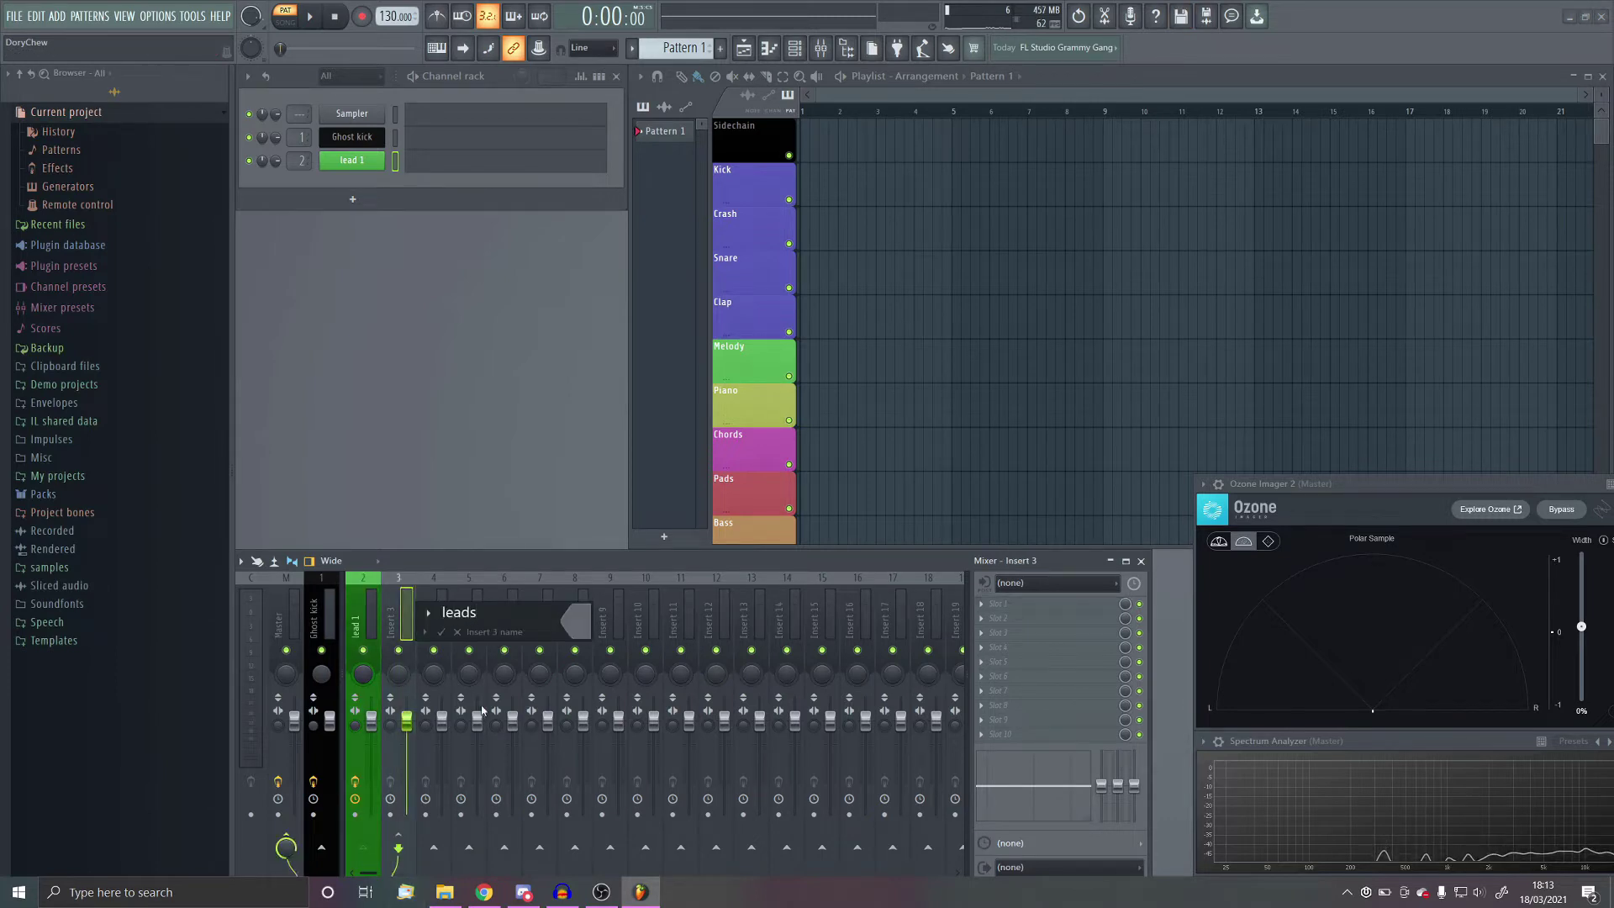
{"action": "left_click", "coordinate": [584, 625]}
{"action": "left_click", "coordinate": [635, 722]}
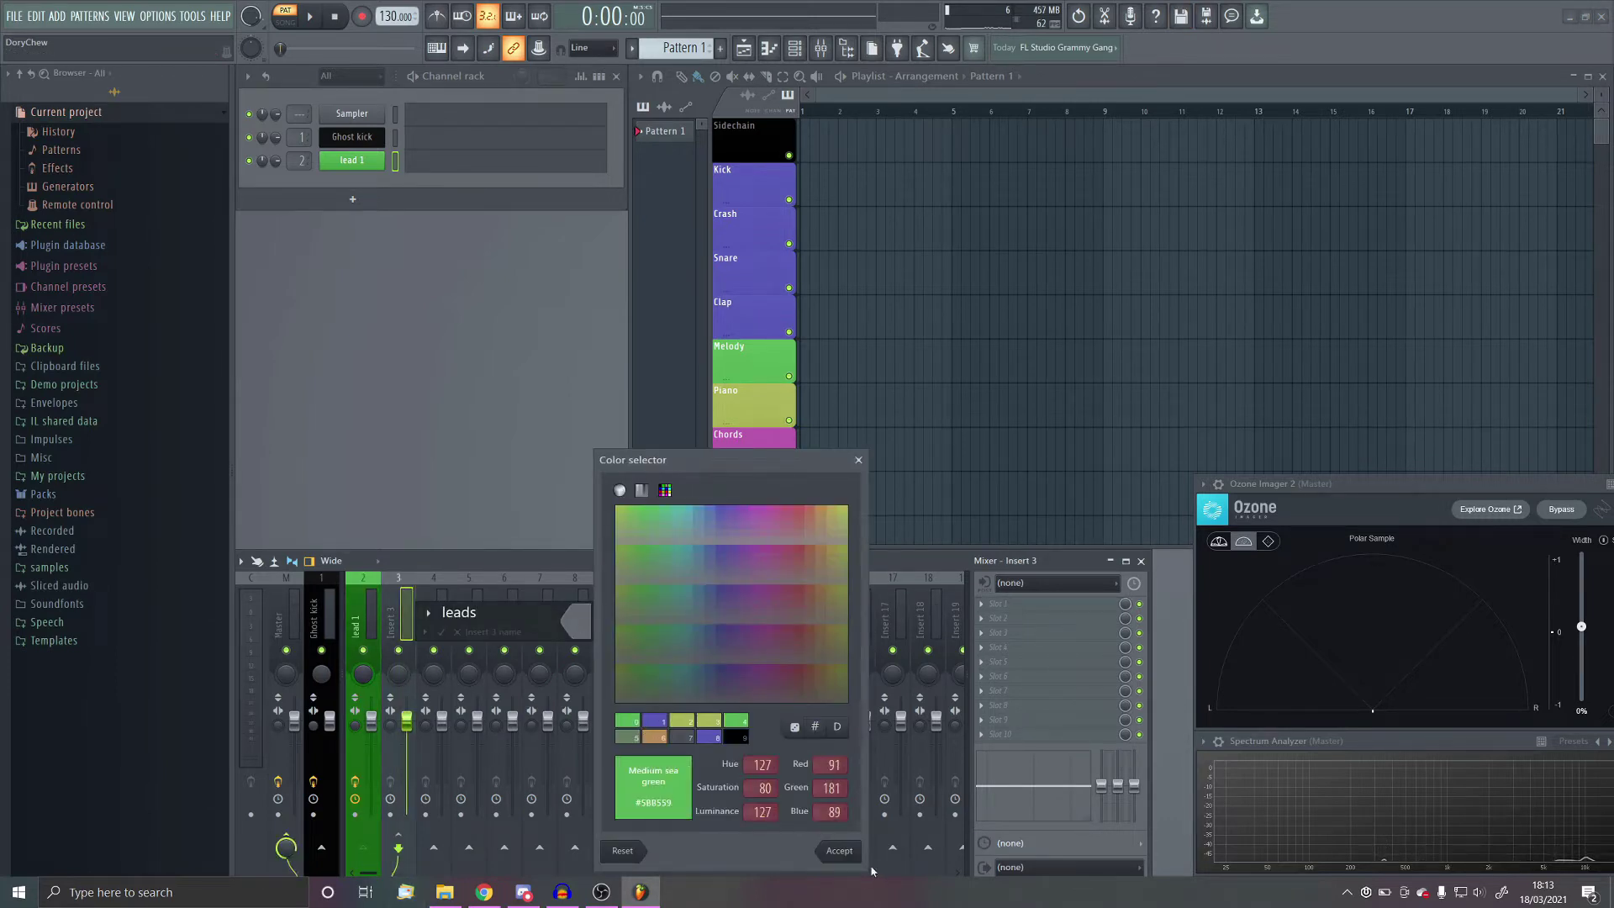
{"action": "left_click", "coordinate": [839, 850]}
{"action": "key", "text": "Return"}
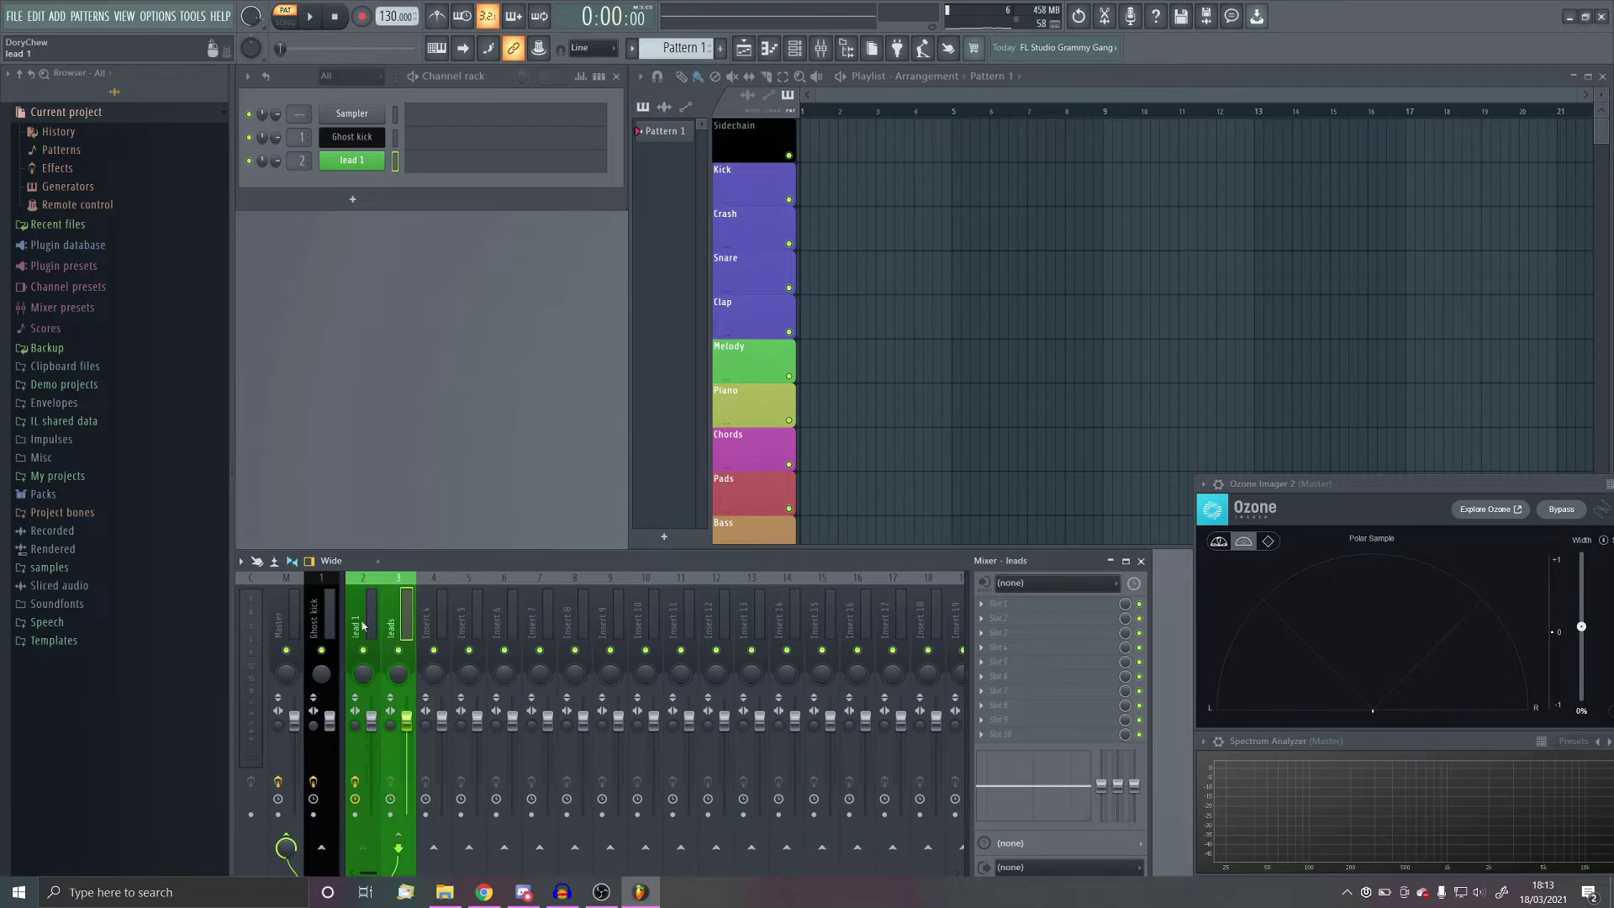
Step: Dock the leads track to the right side of the mixer and reselect the lead 1 track
{"action": "right_click", "coordinate": [411, 624]}
{"action": "mouse_move", "coordinate": [500, 804]}
{"action": "left_click", "coordinate": [598, 831]}
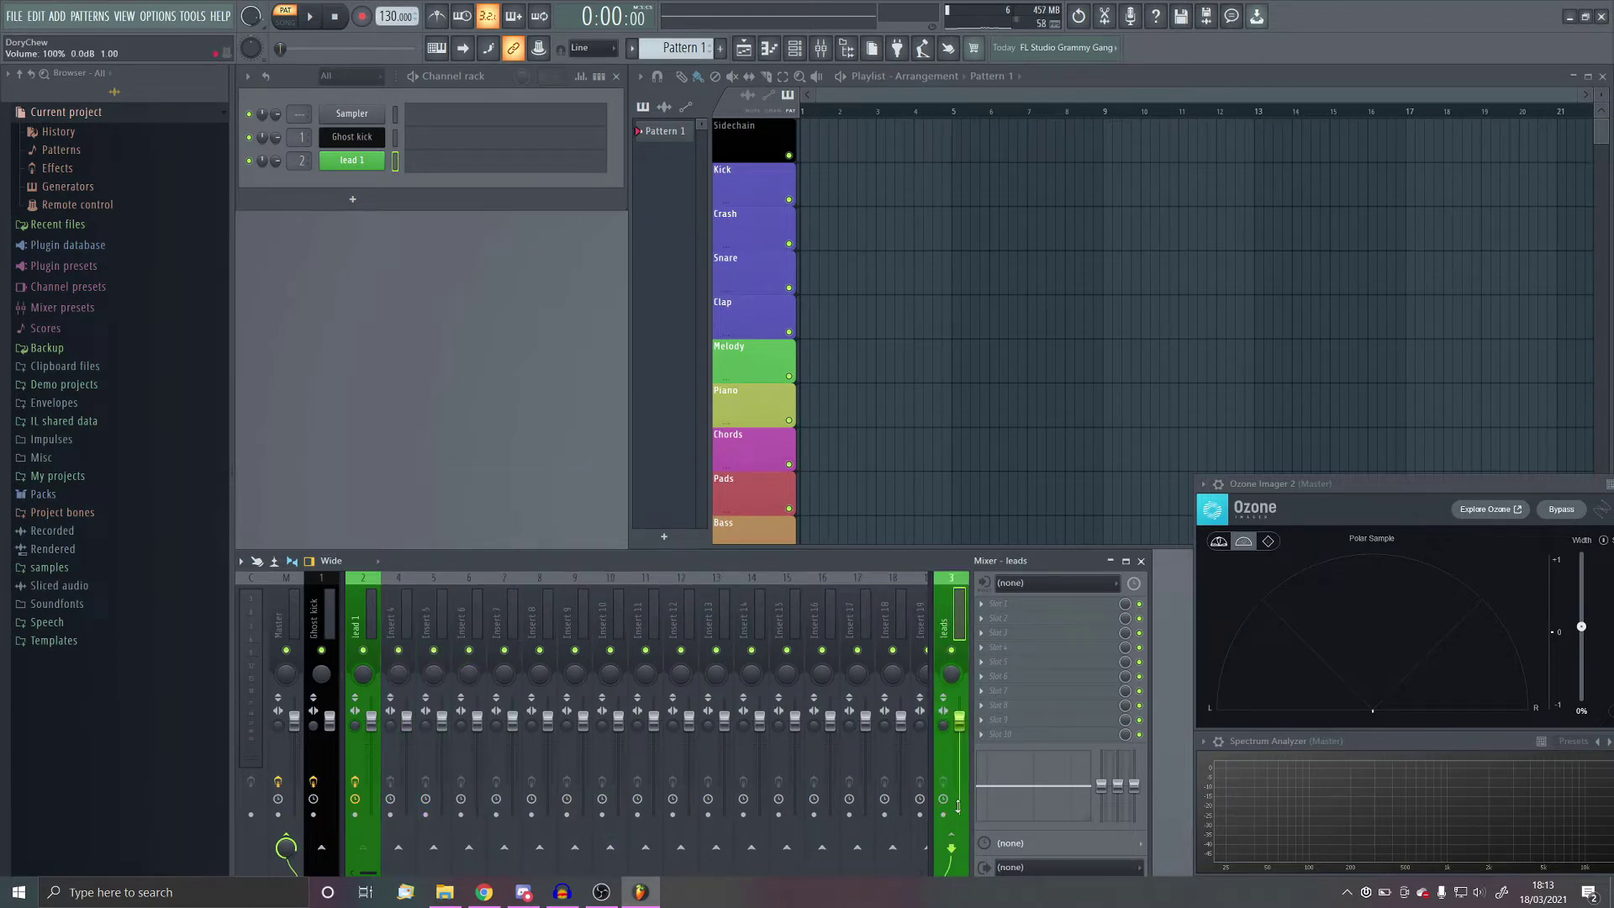
{"action": "left_click", "coordinate": [1039, 608]}
{"action": "left_click", "coordinate": [750, 641]}
{"action": "left_click", "coordinate": [368, 622]}
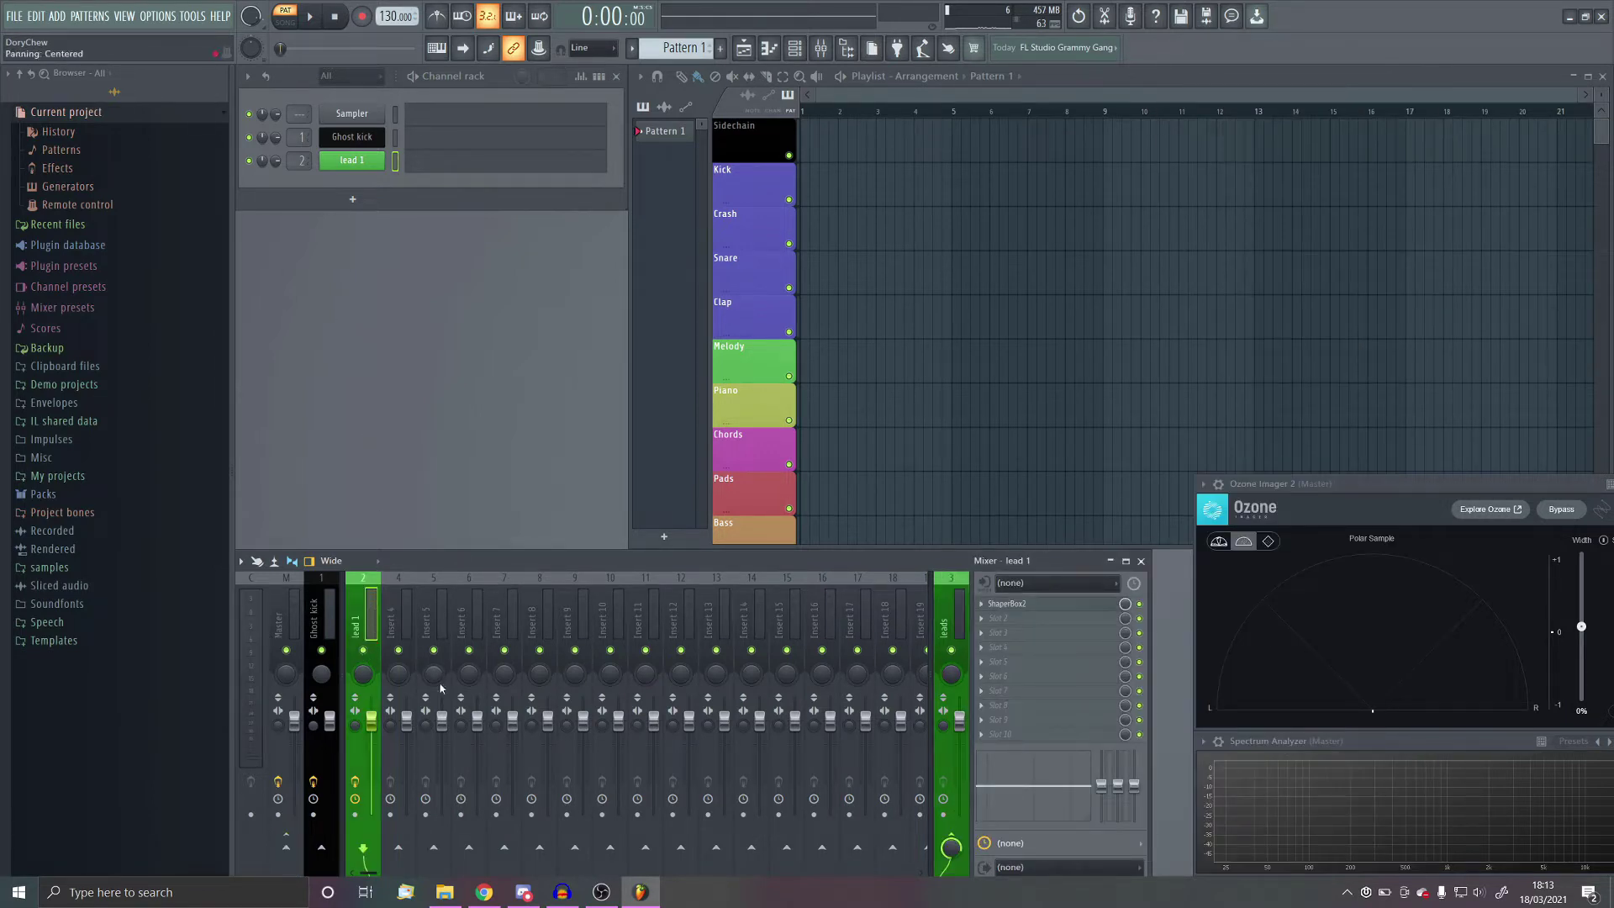
Step: Add another Serum channel, name it "lead 2" and color it green
{"action": "left_click", "coordinate": [352, 199]}
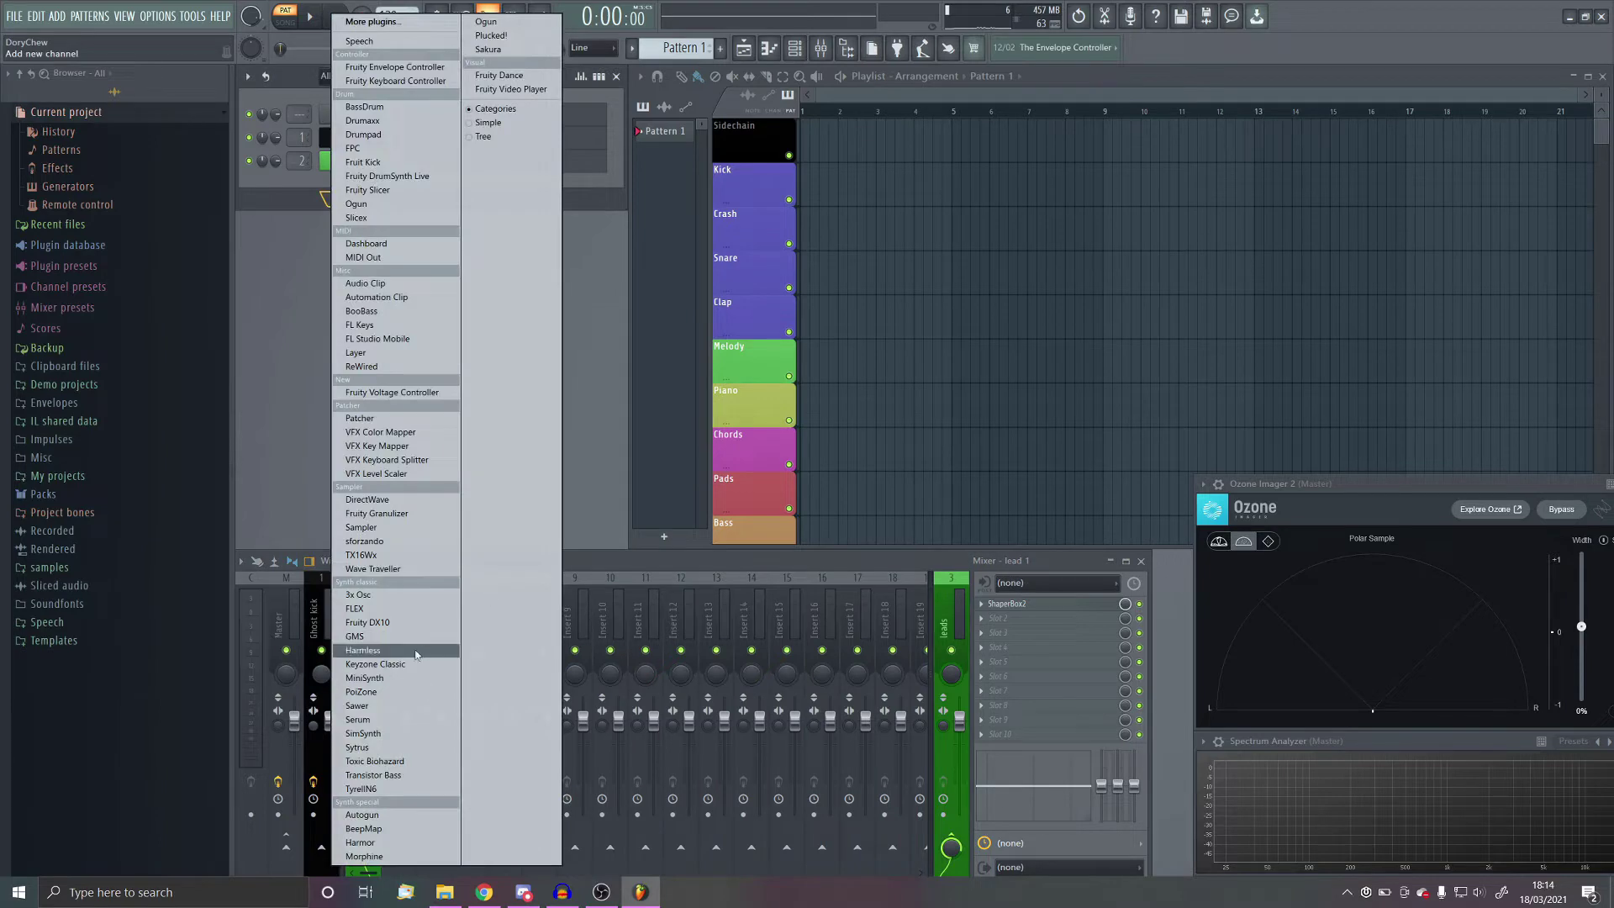
{"action": "left_click", "coordinate": [381, 720]}
{"action": "left_click_drag", "start_coordinate": [500, 223], "coordinate": [815, 187]}
{"action": "left_click", "coordinate": [353, 184], "text": "shift"}
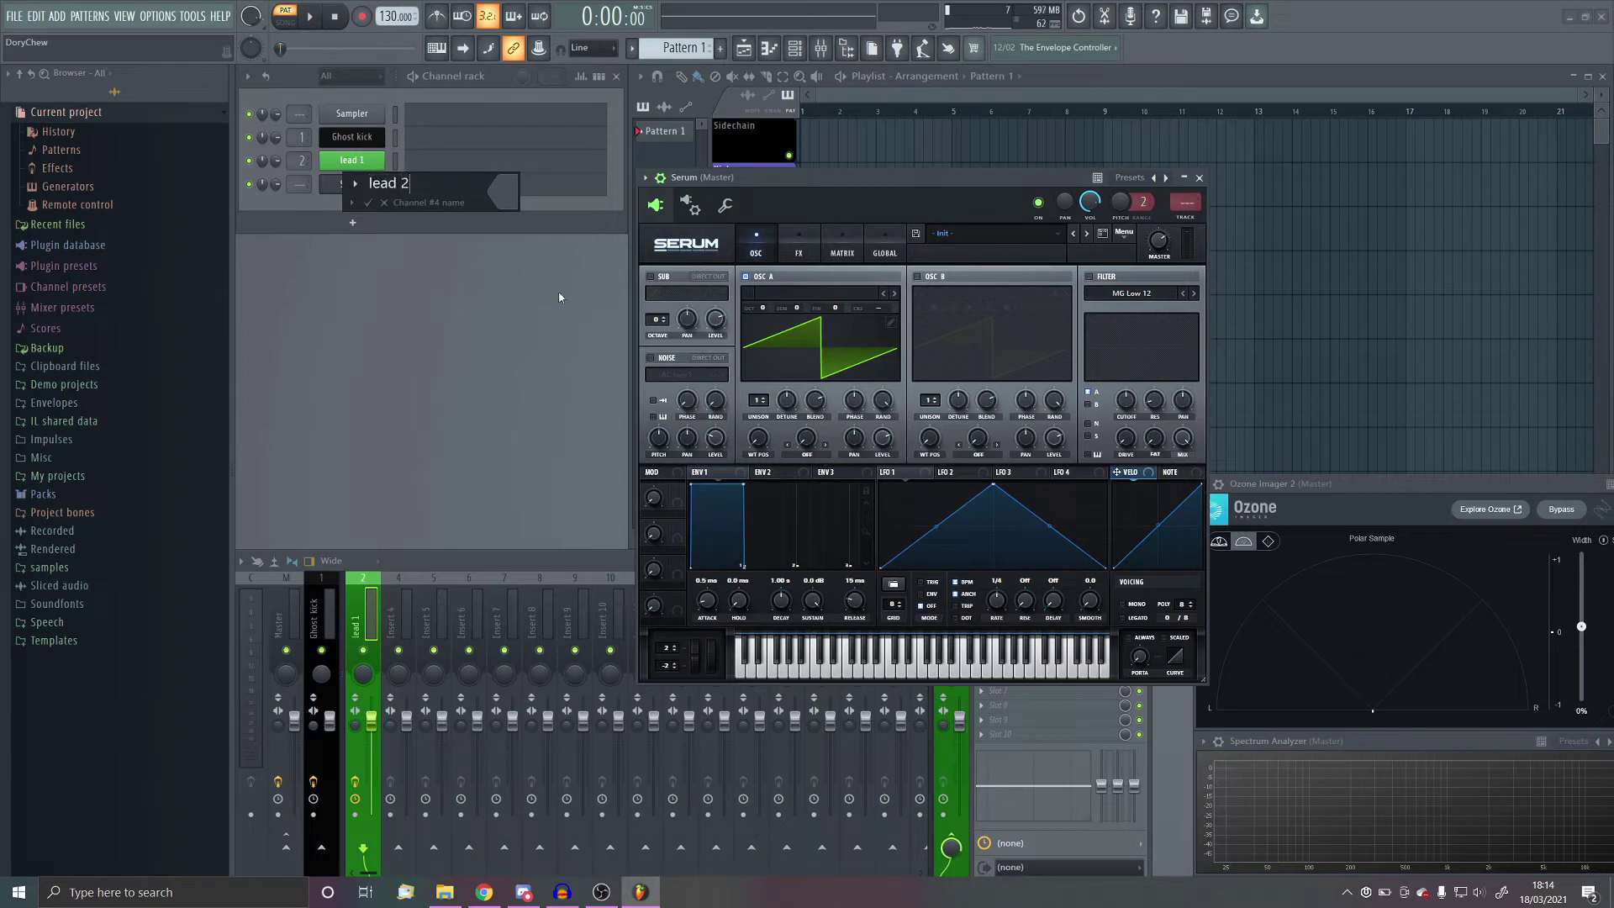
{"action": "left_click", "coordinate": [503, 198]}
{"action": "left_click", "coordinate": [558, 444]}
{"action": "left_click", "coordinate": [765, 575]}
{"action": "left_click", "coordinate": [368, 203]}
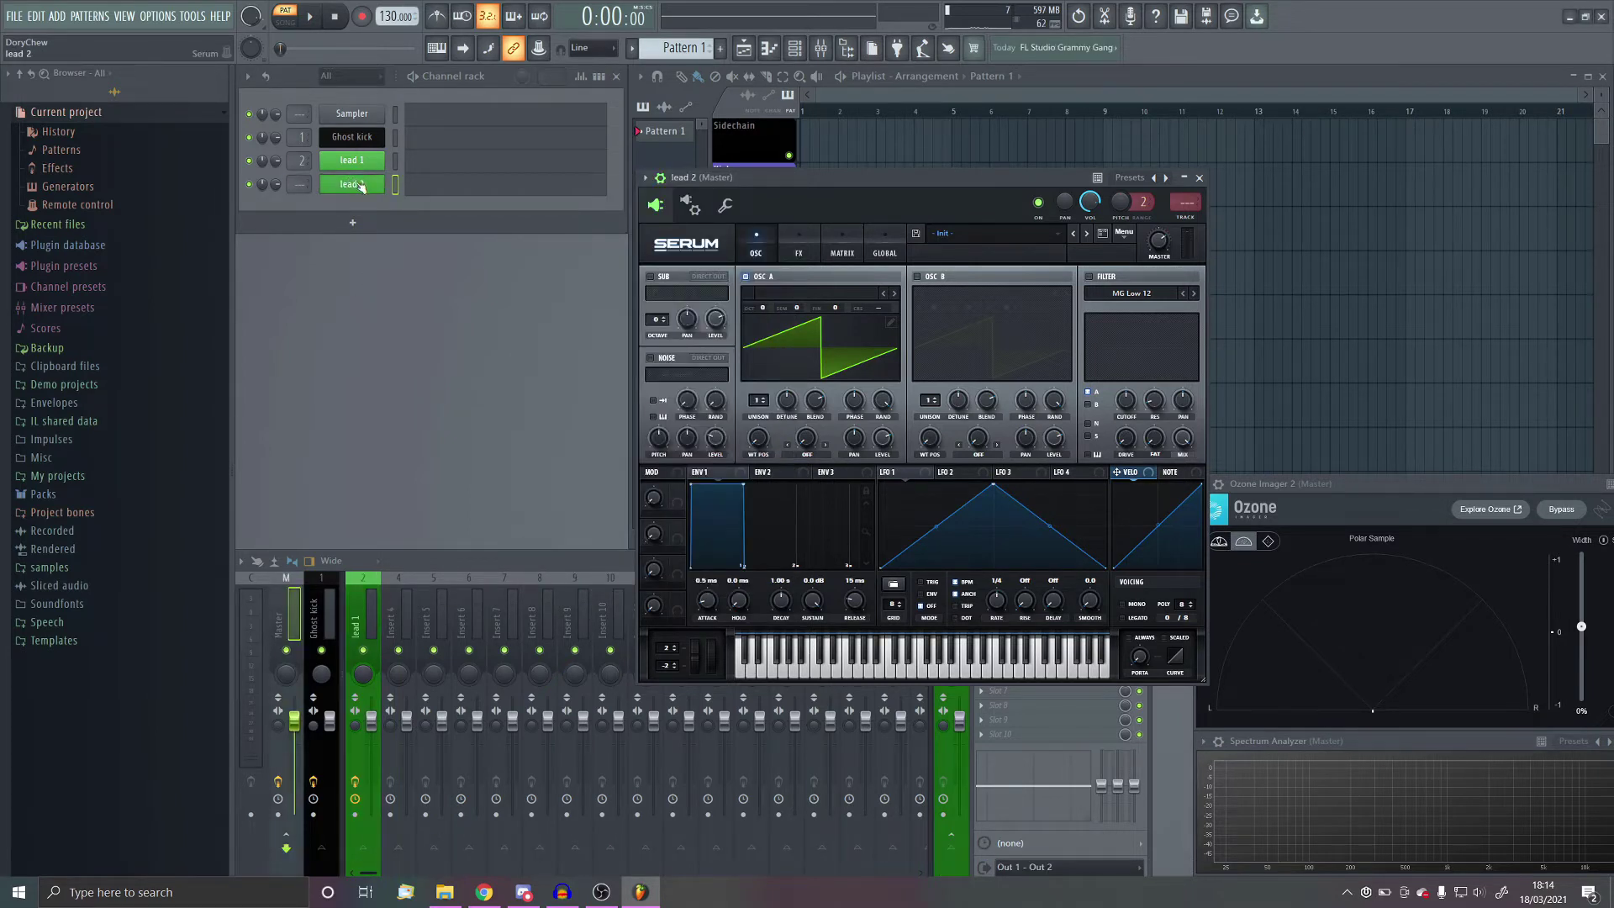
Step: Link the lead 2 channel to mixer track 4, carrying over its name and color
{"action": "left_click", "coordinate": [361, 187]}
{"action": "left_click", "coordinate": [362, 190]}
{"action": "key", "text": "ctrl+shift+l"}
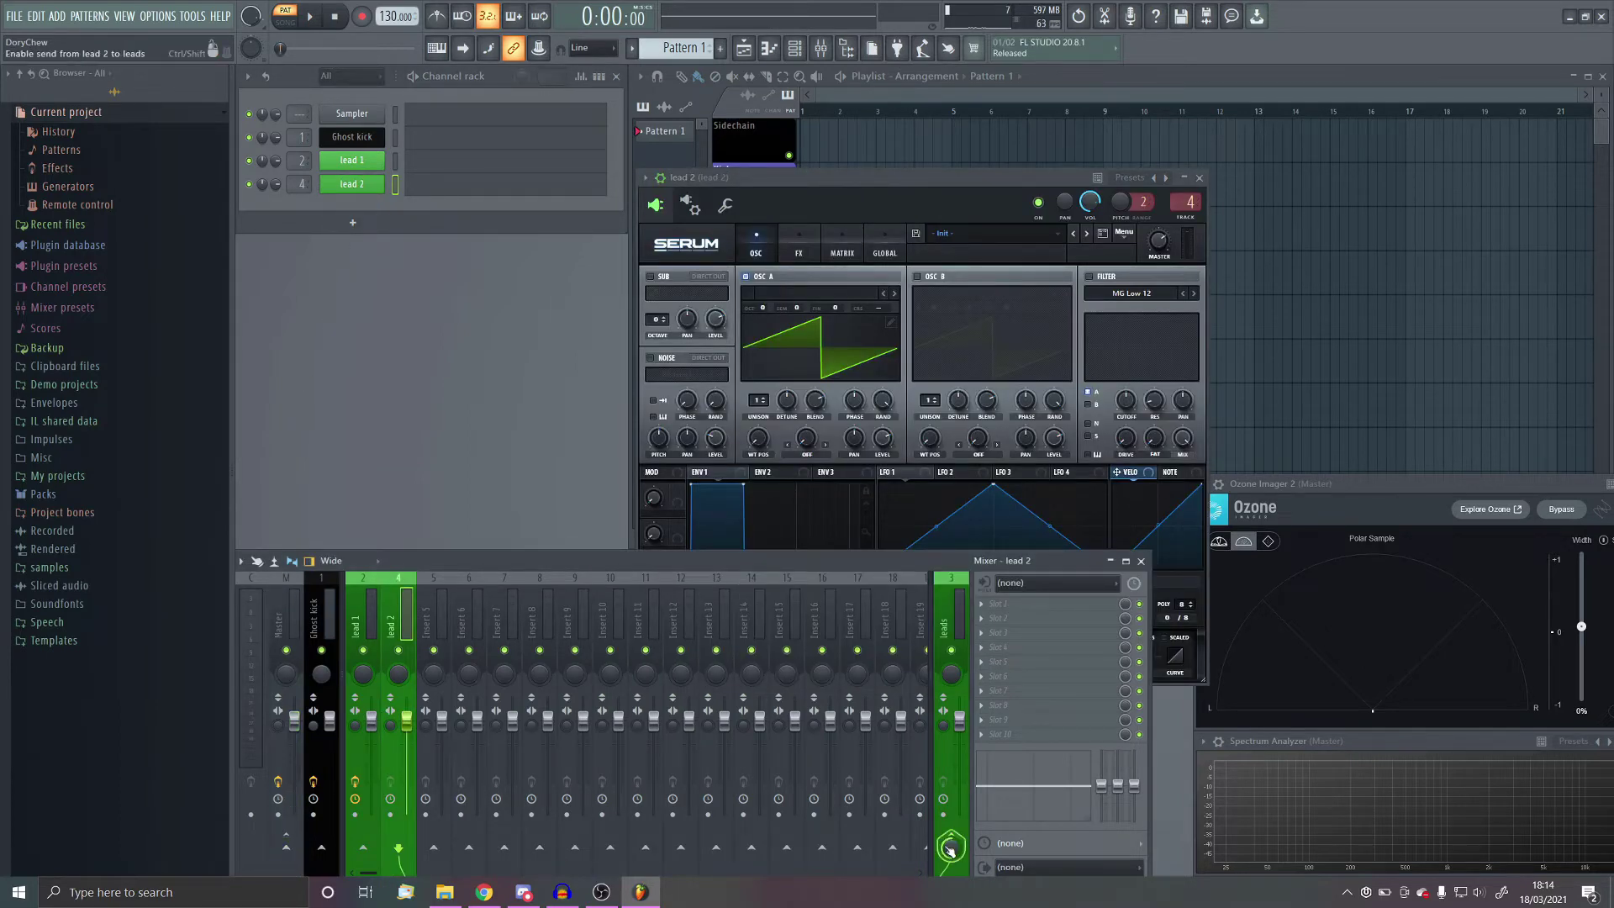
Step: Widen the mixer window slightly and bring lead 2's Serum window to the front
{"action": "left_click", "coordinate": [925, 184]}
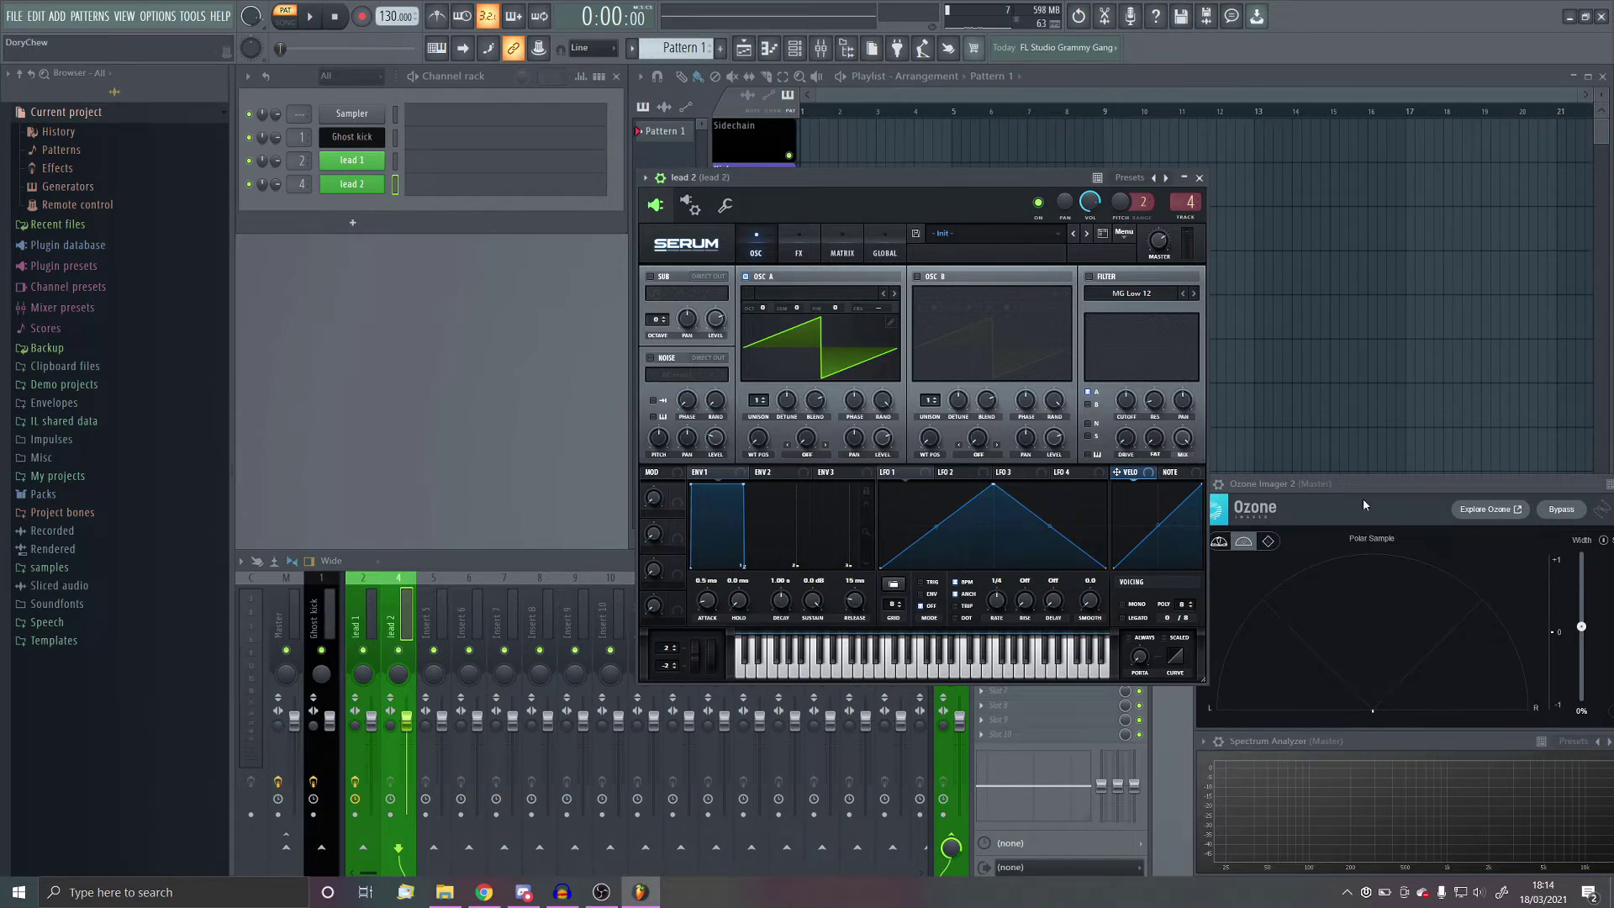
{"action": "left_click_drag", "start_coordinate": [1148, 719], "coordinate": [1188, 721]}
{"action": "left_click", "coordinate": [751, 341]}
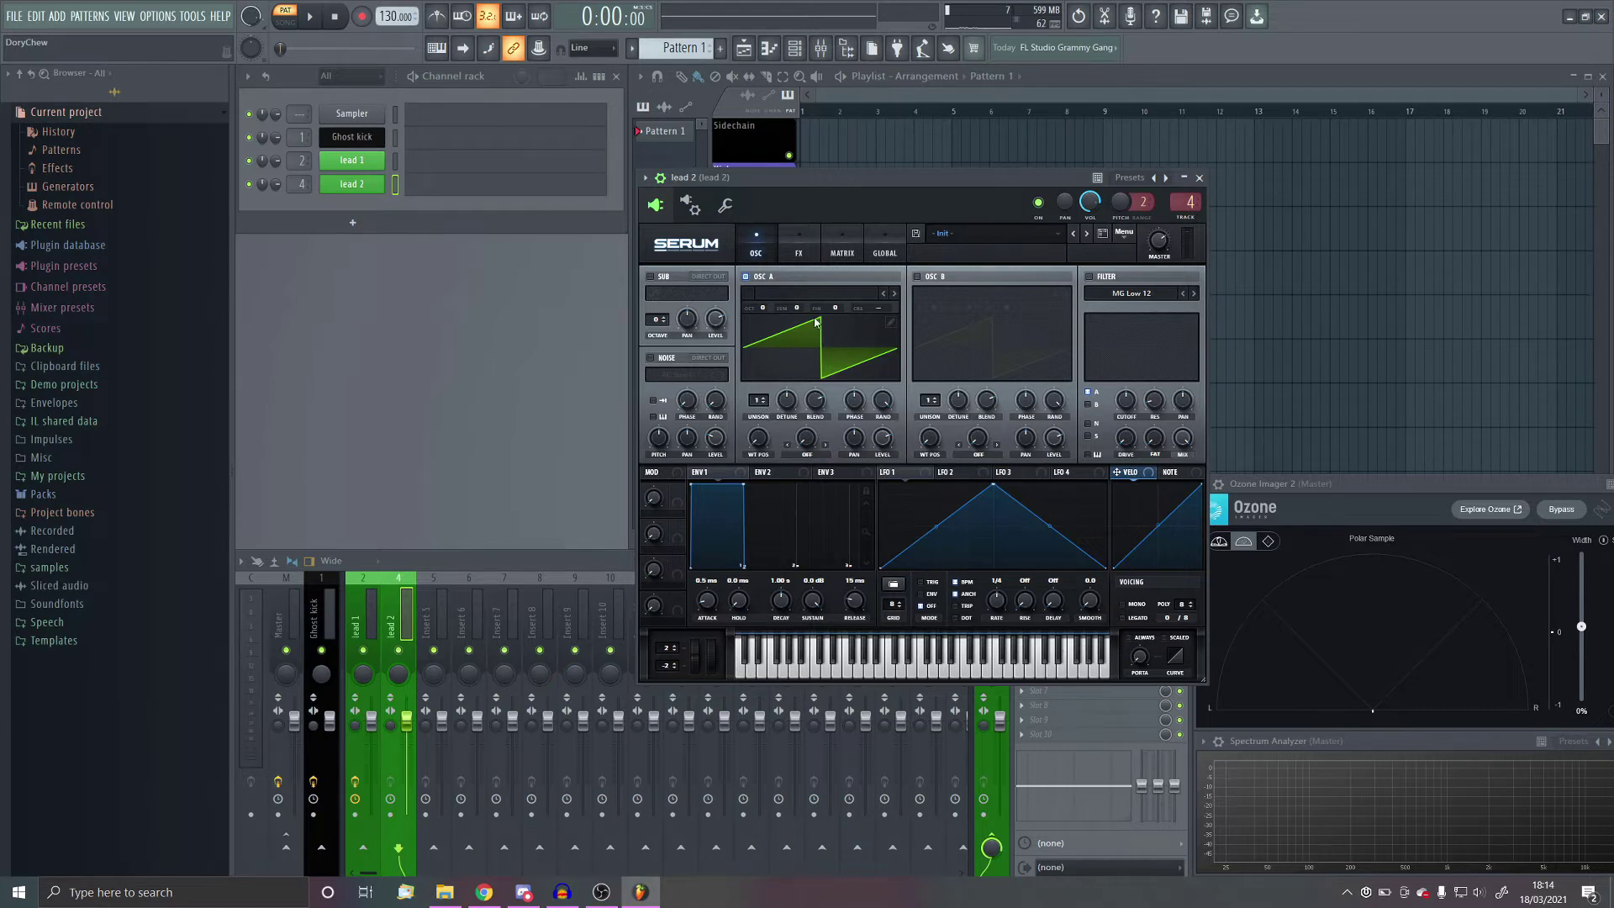
Step: Enable distortion in lead 2's Serum effects, set its mode to Zero-Square and adjust the drive
{"action": "left_click", "coordinate": [801, 252]}
{"action": "left_click", "coordinate": [656, 299]}
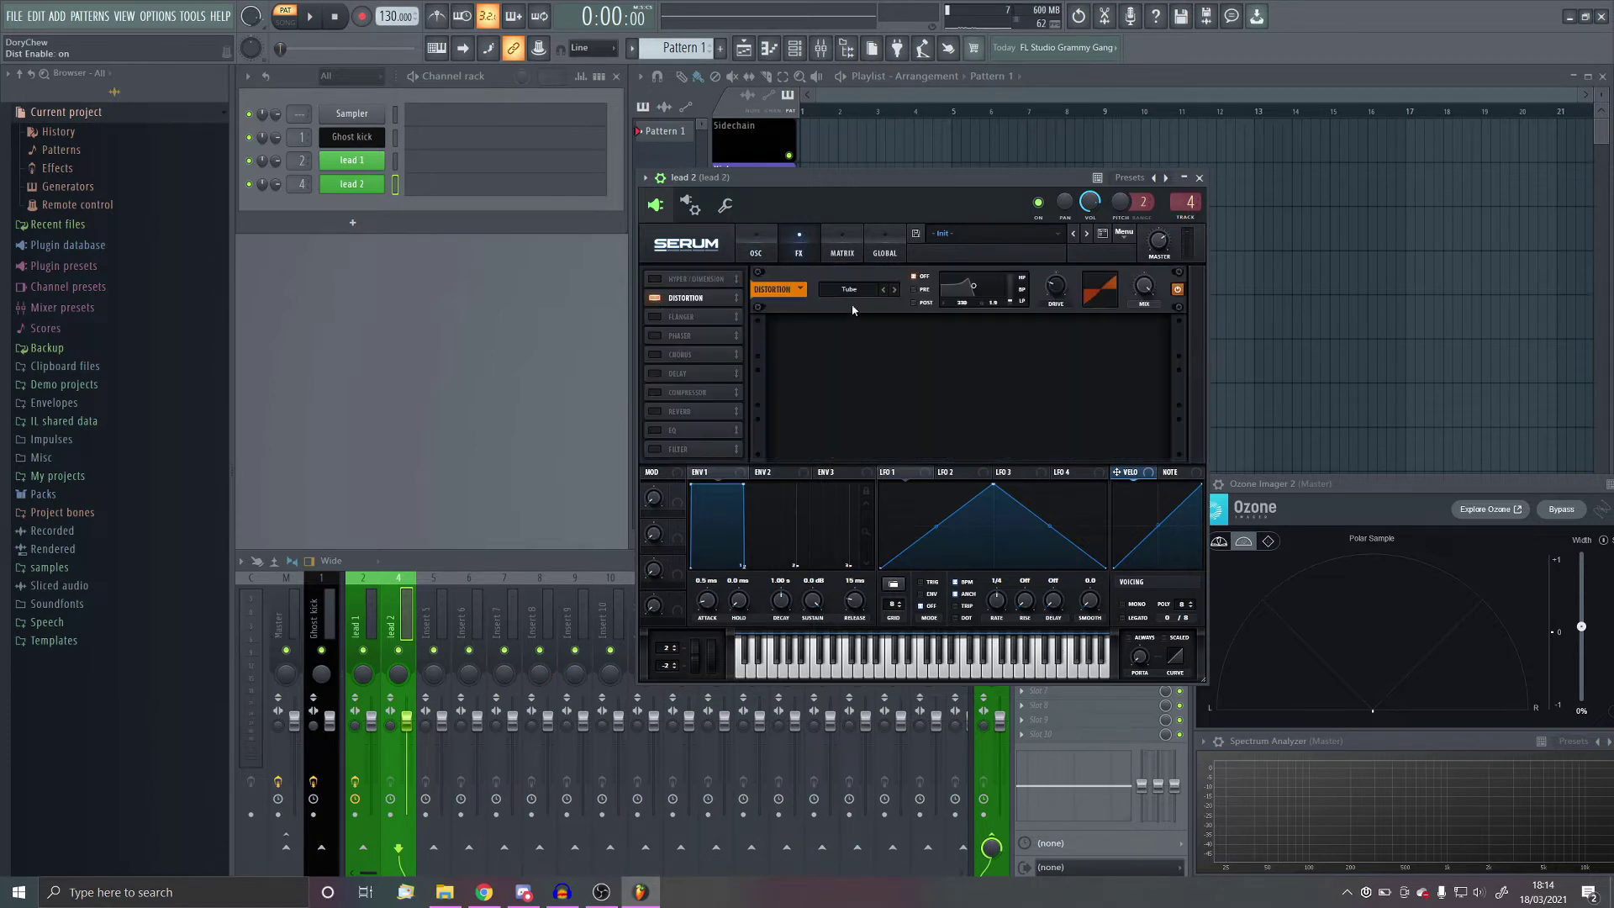
{"action": "left_click", "coordinate": [855, 296]}
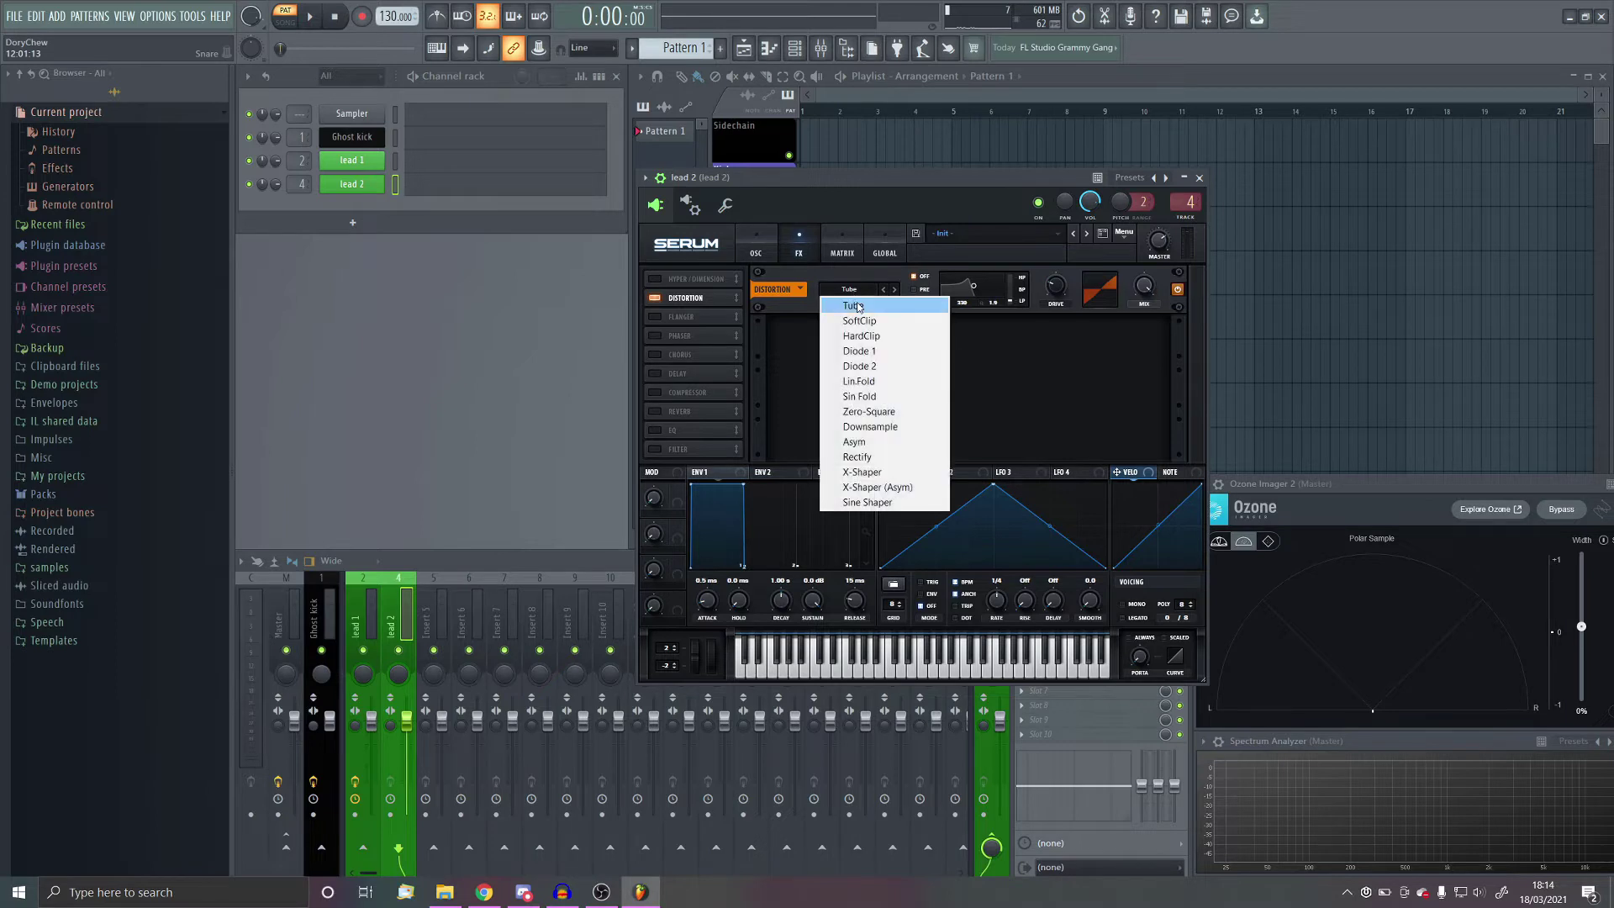
{"action": "left_click", "coordinate": [878, 411]}
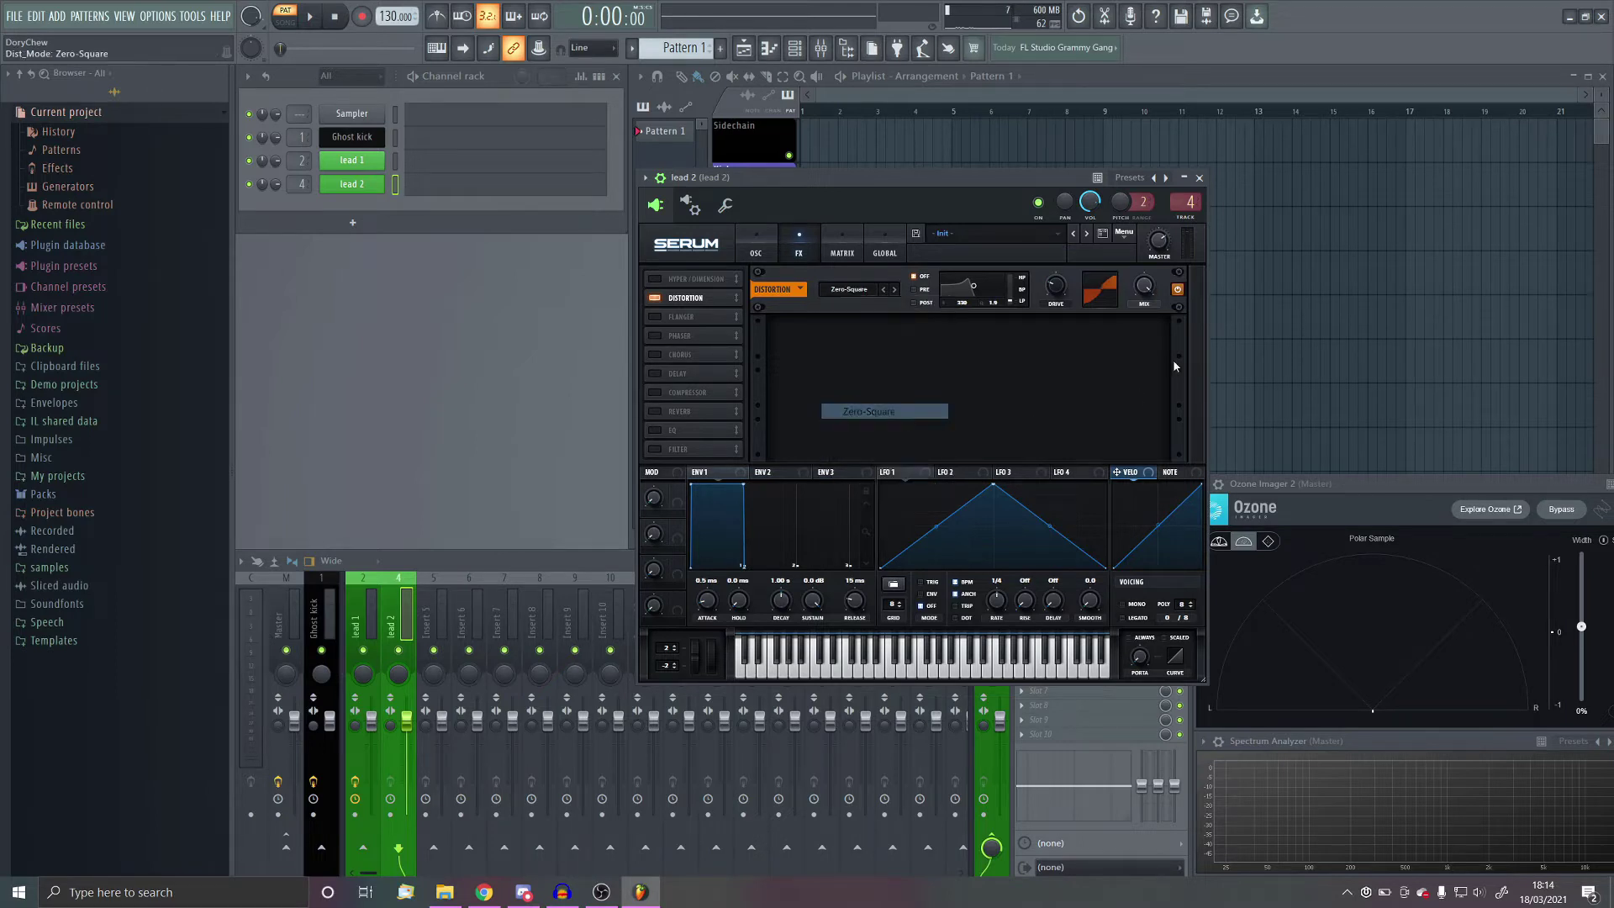
{"action": "mouse_move", "coordinate": [1060, 299]}
{"action": "left_mouse_down"}
{"action": "mouse_move", "coordinate": [1076, 259]}
{"action": "mouse_move", "coordinate": [1064, 275]}
{"action": "left_mouse_up"}
Step: Enable lead 2's filter with the Flg L6- type, turn on key tracking and adjust its cutoff and resonance
{"action": "left_click", "coordinate": [756, 245]}
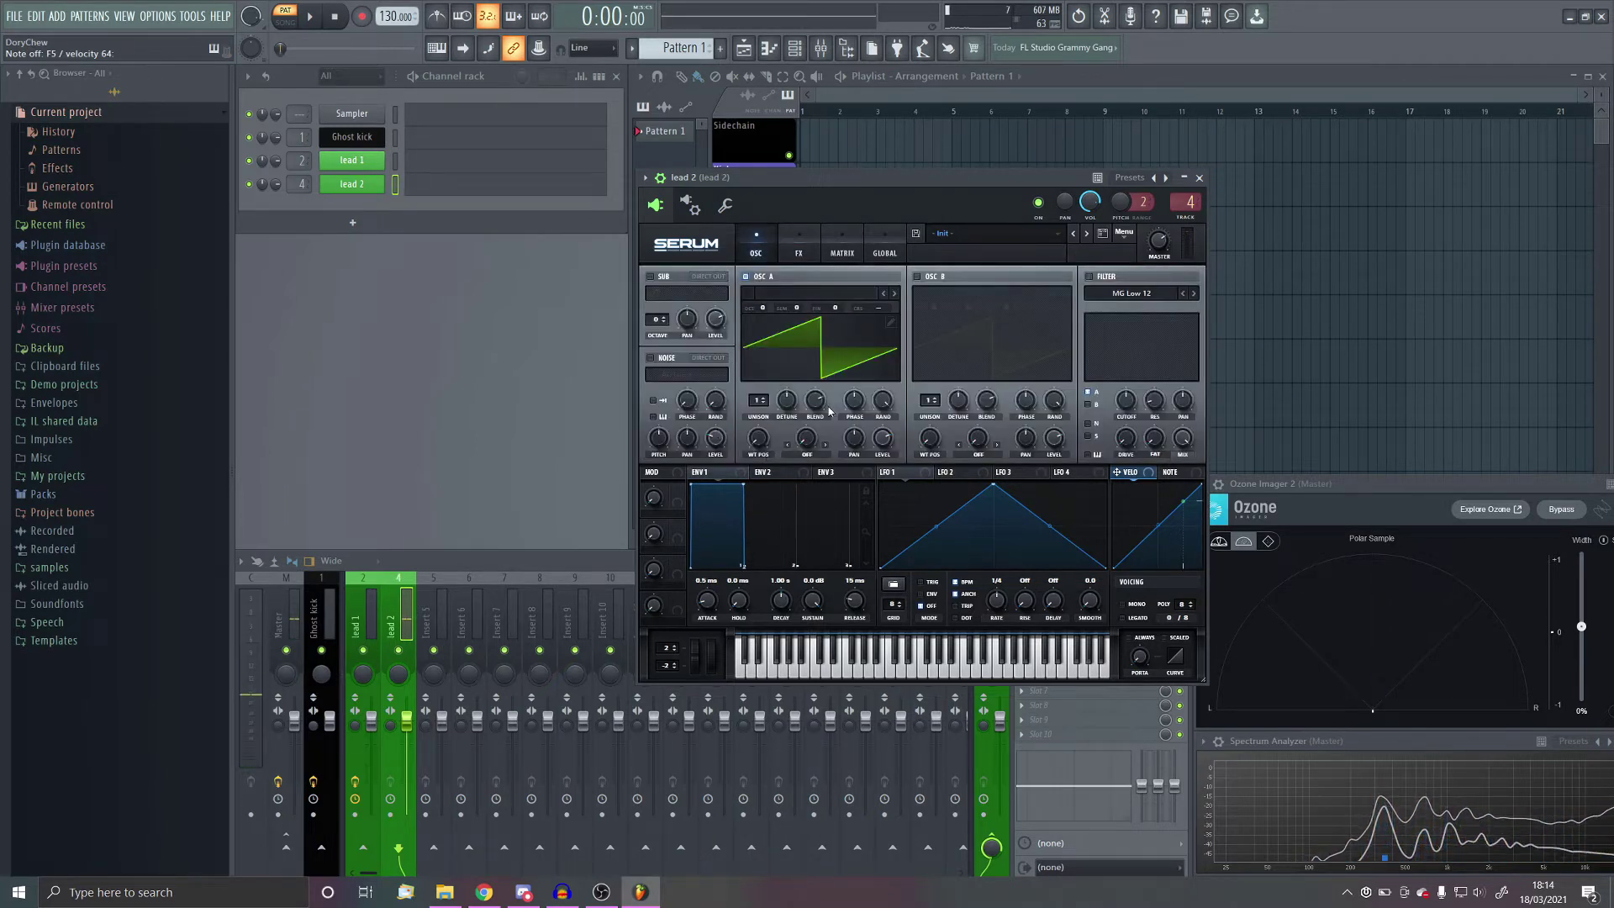
{"action": "left_click", "coordinate": [1089, 276]}
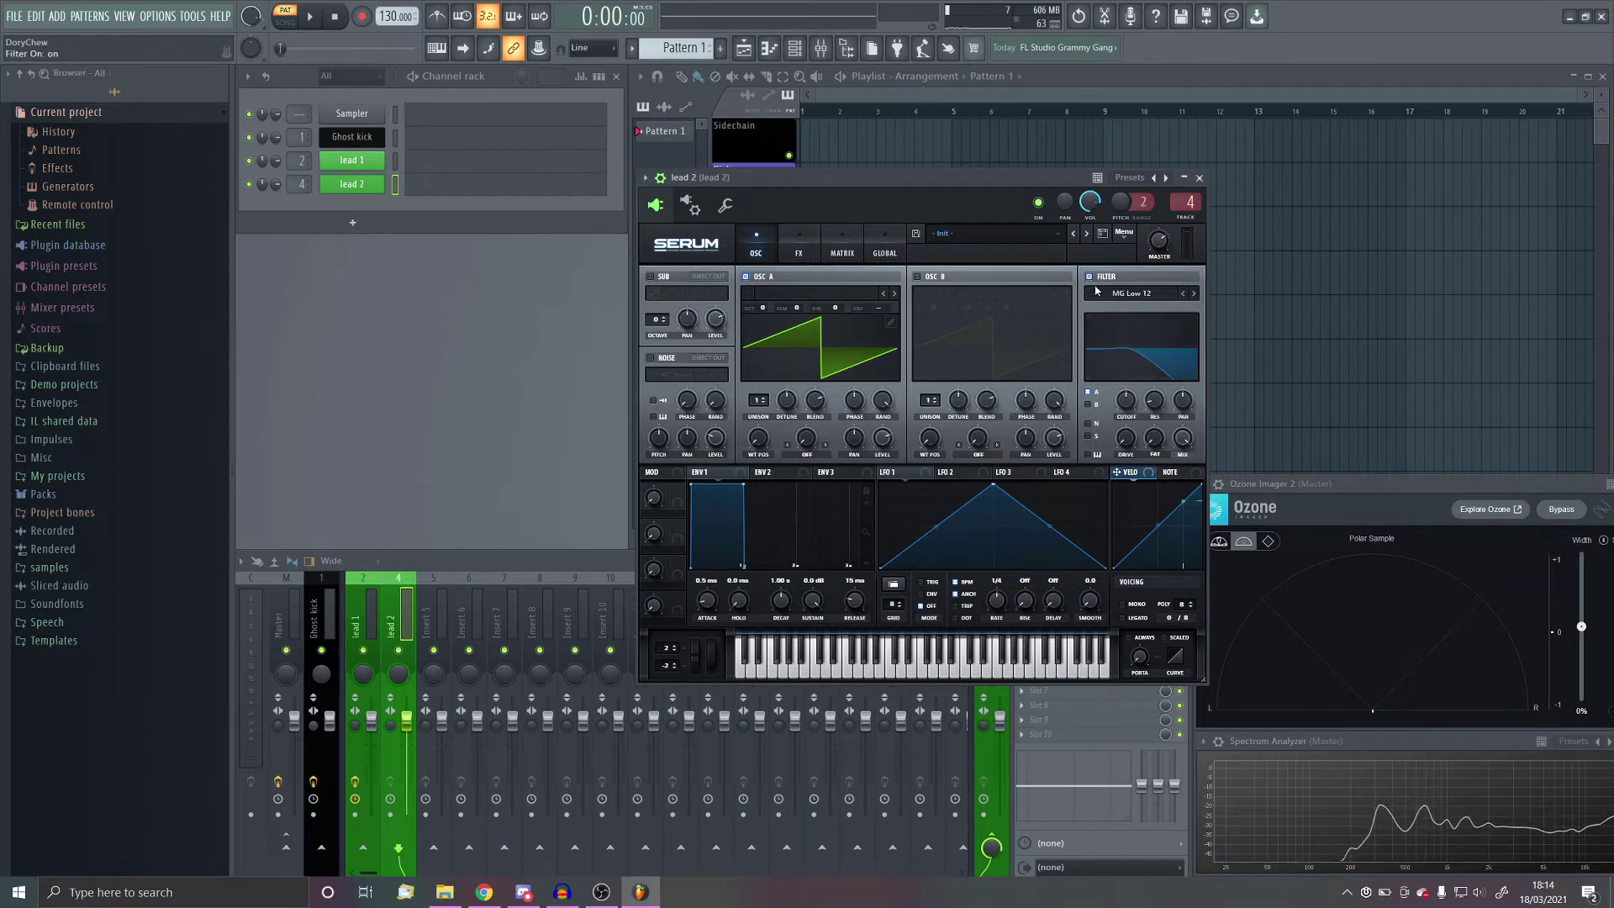
{"action": "left_click", "coordinate": [1118, 292]}
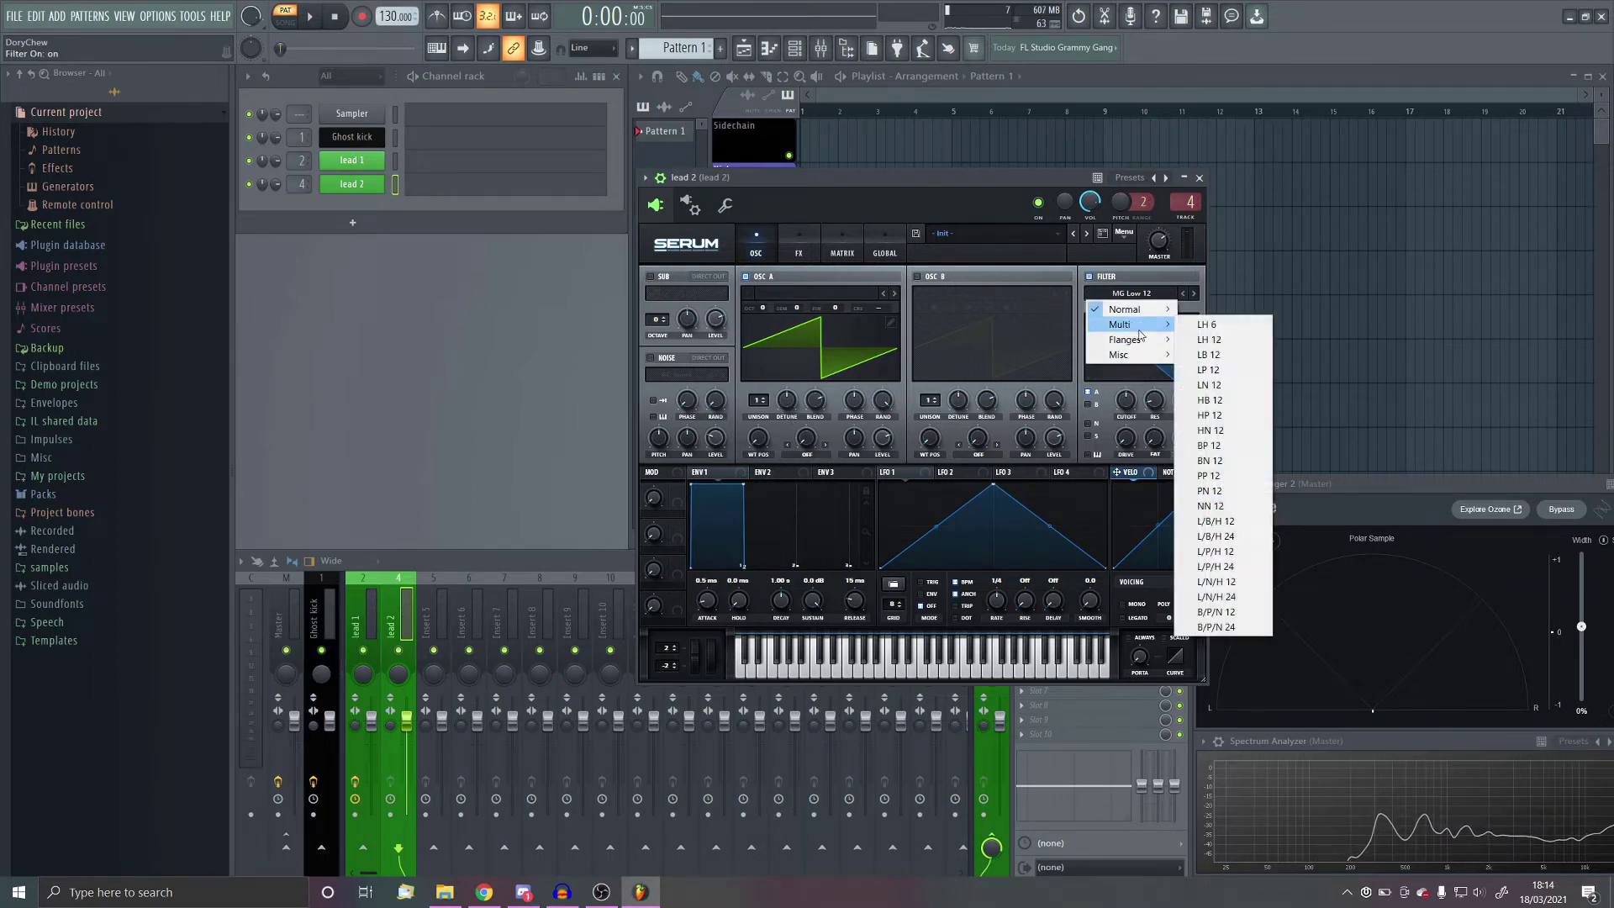
{"action": "mouse_move", "coordinate": [1118, 325]}
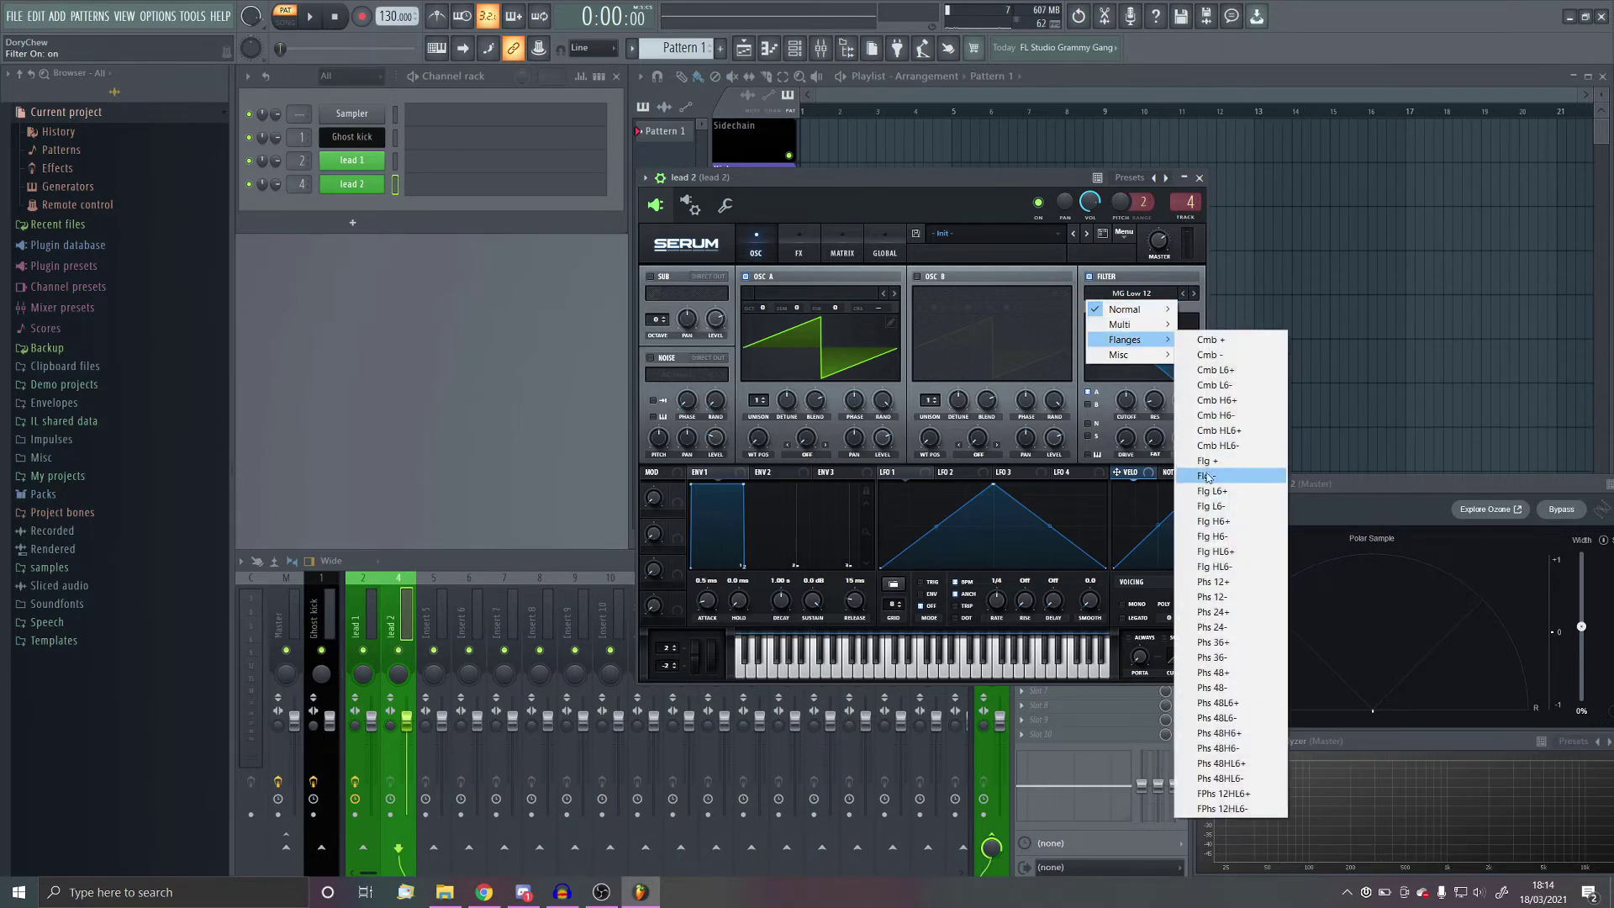
{"action": "left_click", "coordinate": [1204, 506]}
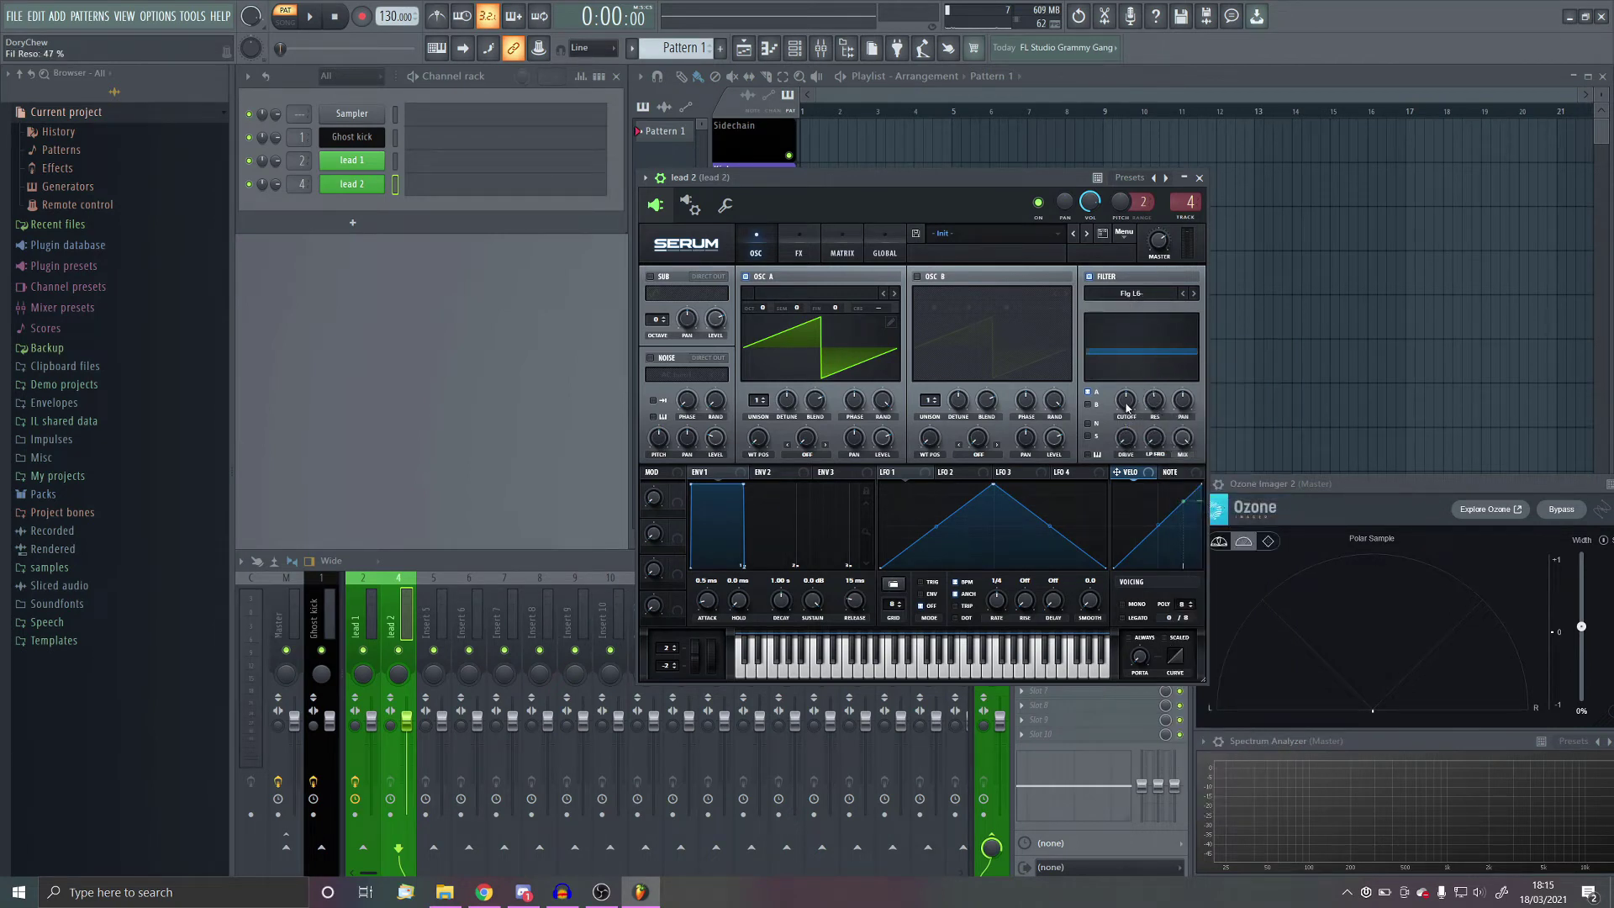
{"action": "left_click_drag", "start_coordinate": [1126, 408], "coordinate": [1153, 364]}
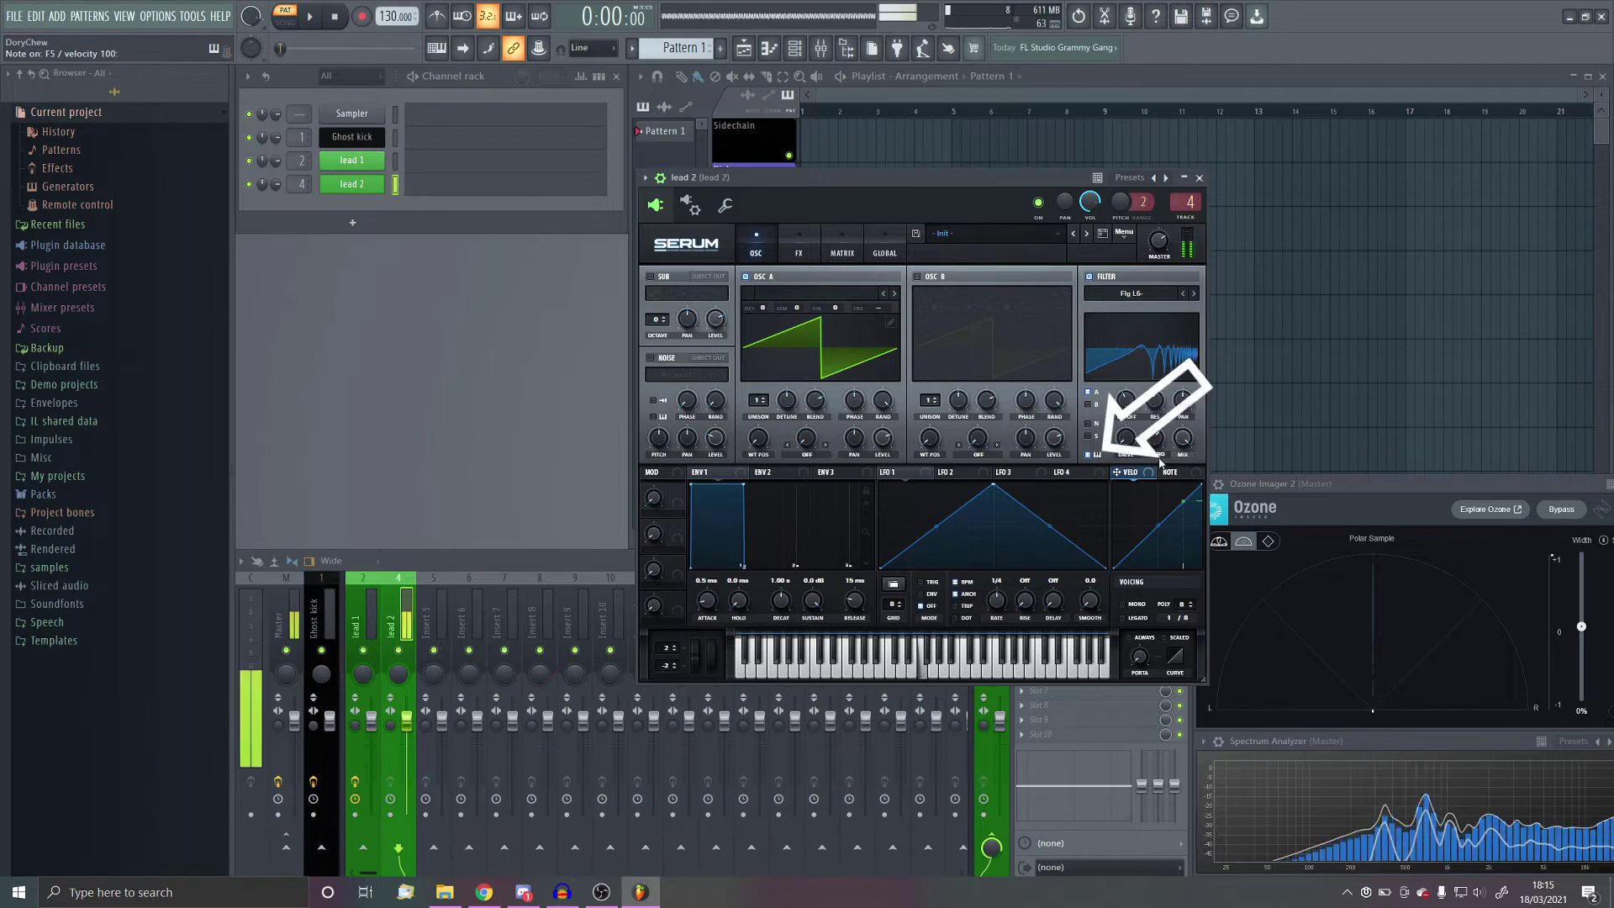
{"action": "left_click_drag", "start_coordinate": [1156, 402], "coordinate": [1157, 414]}
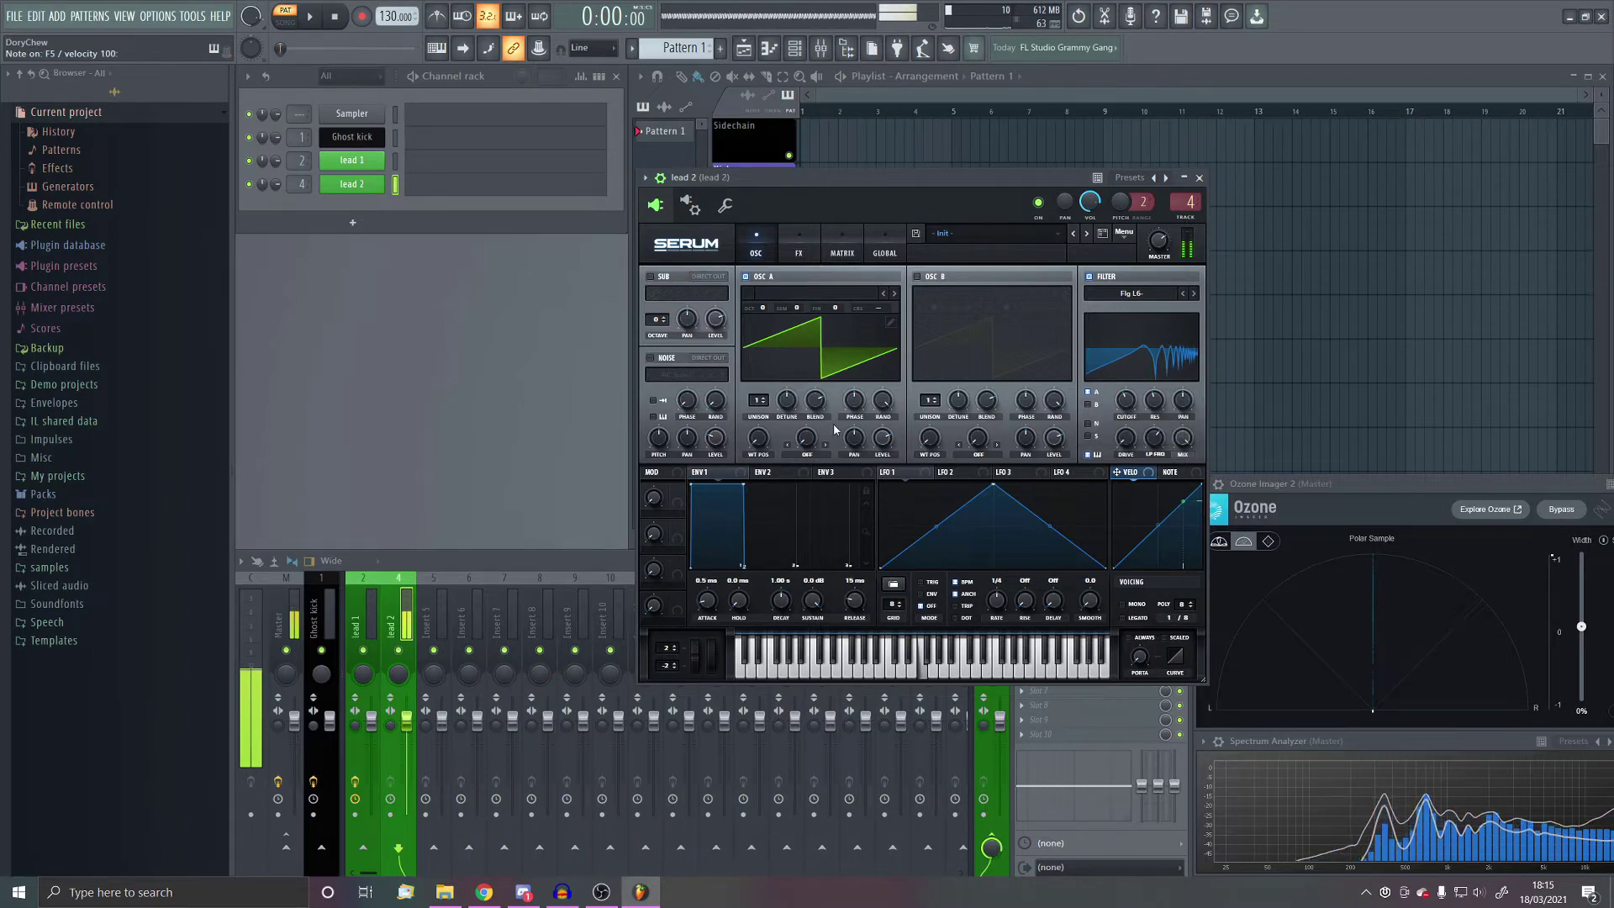
Step: Increase lead 1's portamento, and set lead 2's voicing to mono and legato with portamento always on
{"action": "left_click", "coordinate": [368, 162]}
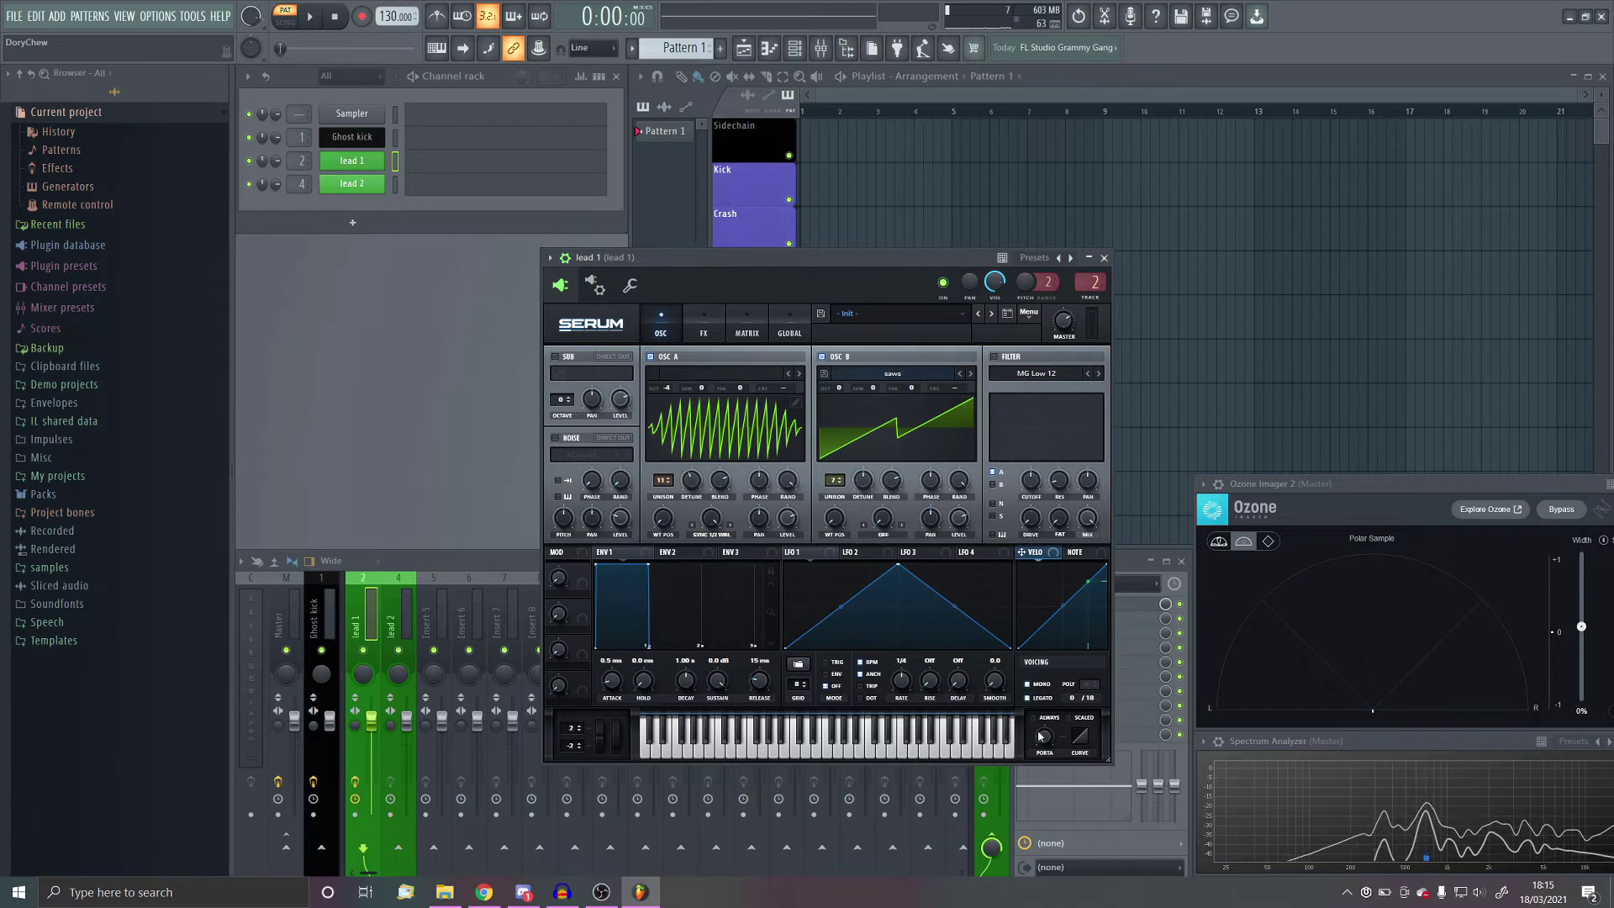
{"action": "left_click_drag", "start_coordinate": [1053, 740], "coordinate": [1054, 696]}
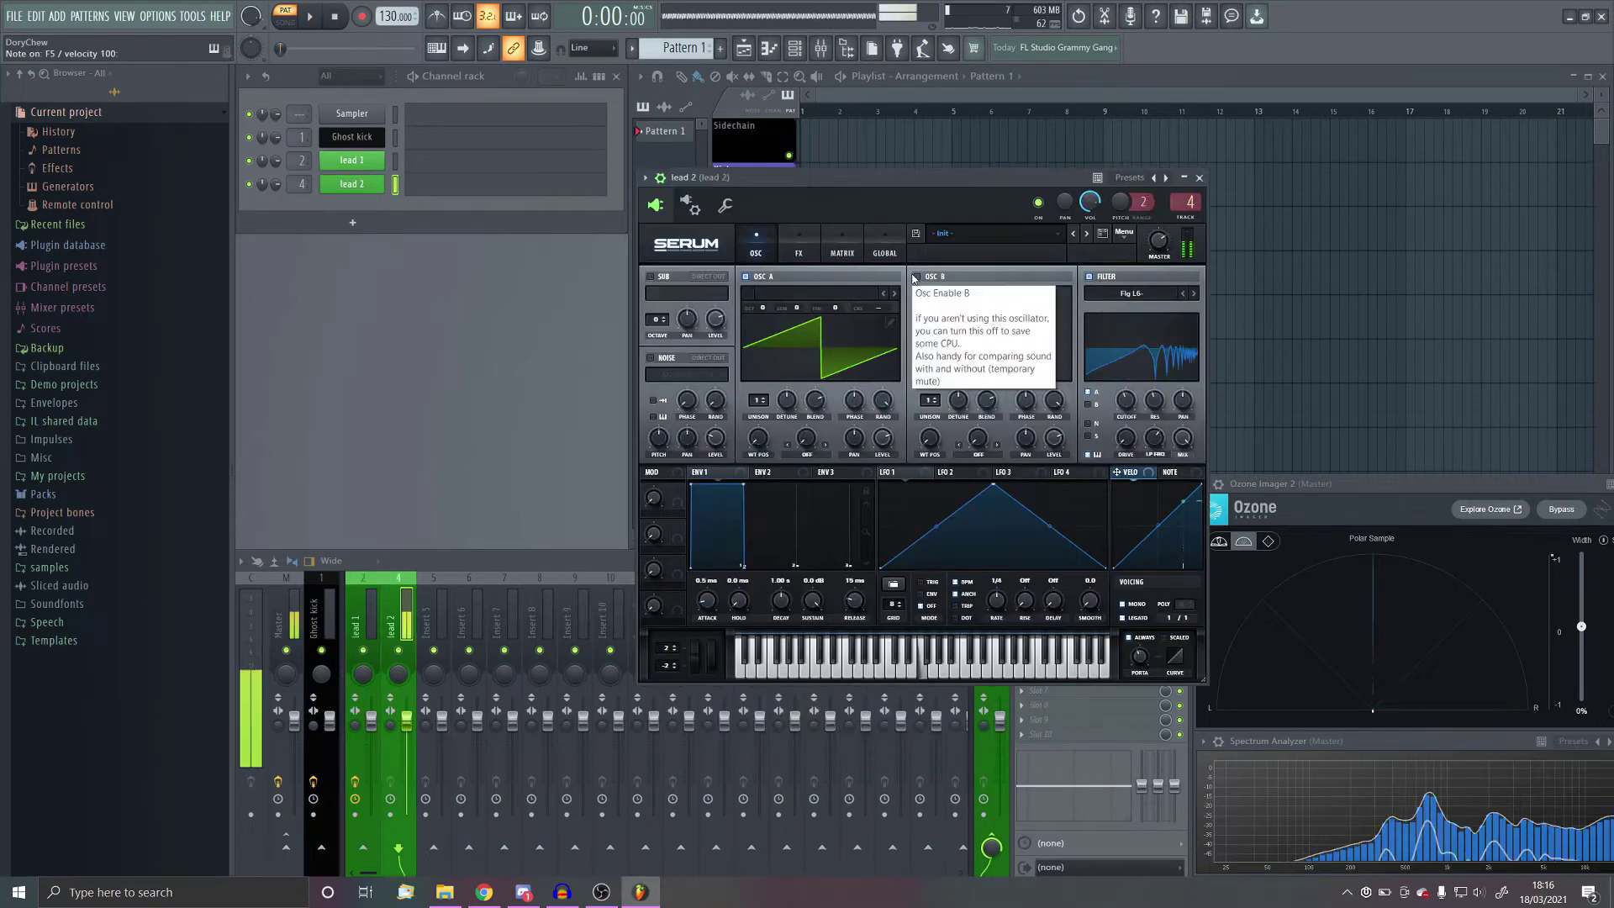
Step: Enable the compressor in lead 2's Serum effects with multiband on and raise its gain to about 15 dB
{"action": "left_click", "coordinate": [916, 276]}
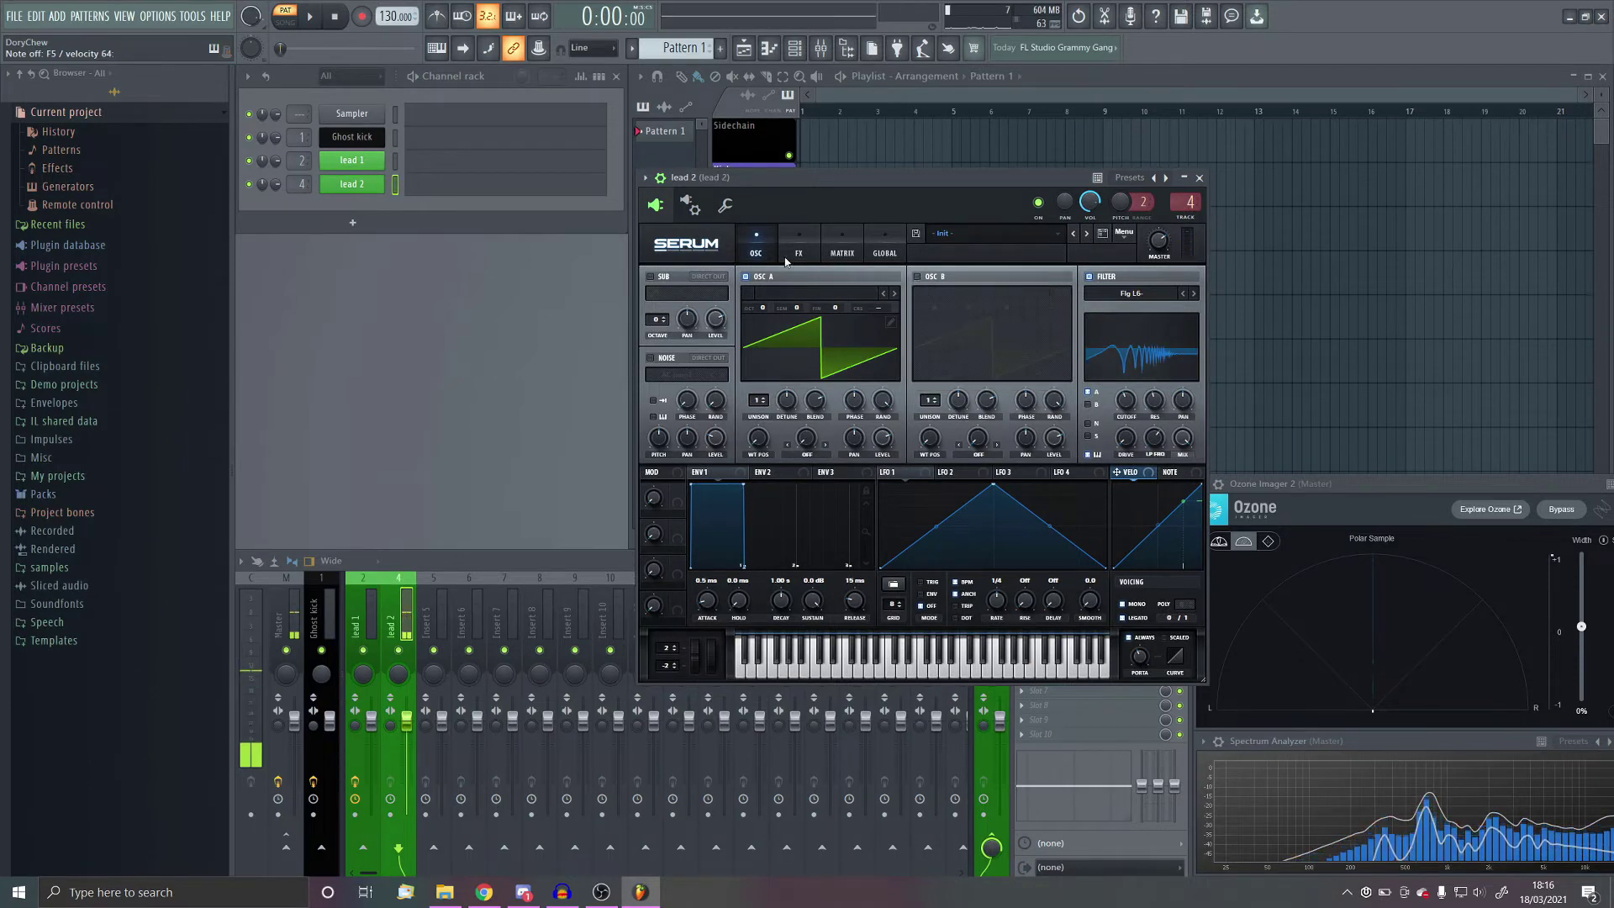
{"action": "left_click", "coordinate": [798, 251]}
{"action": "left_click", "coordinate": [679, 392]}
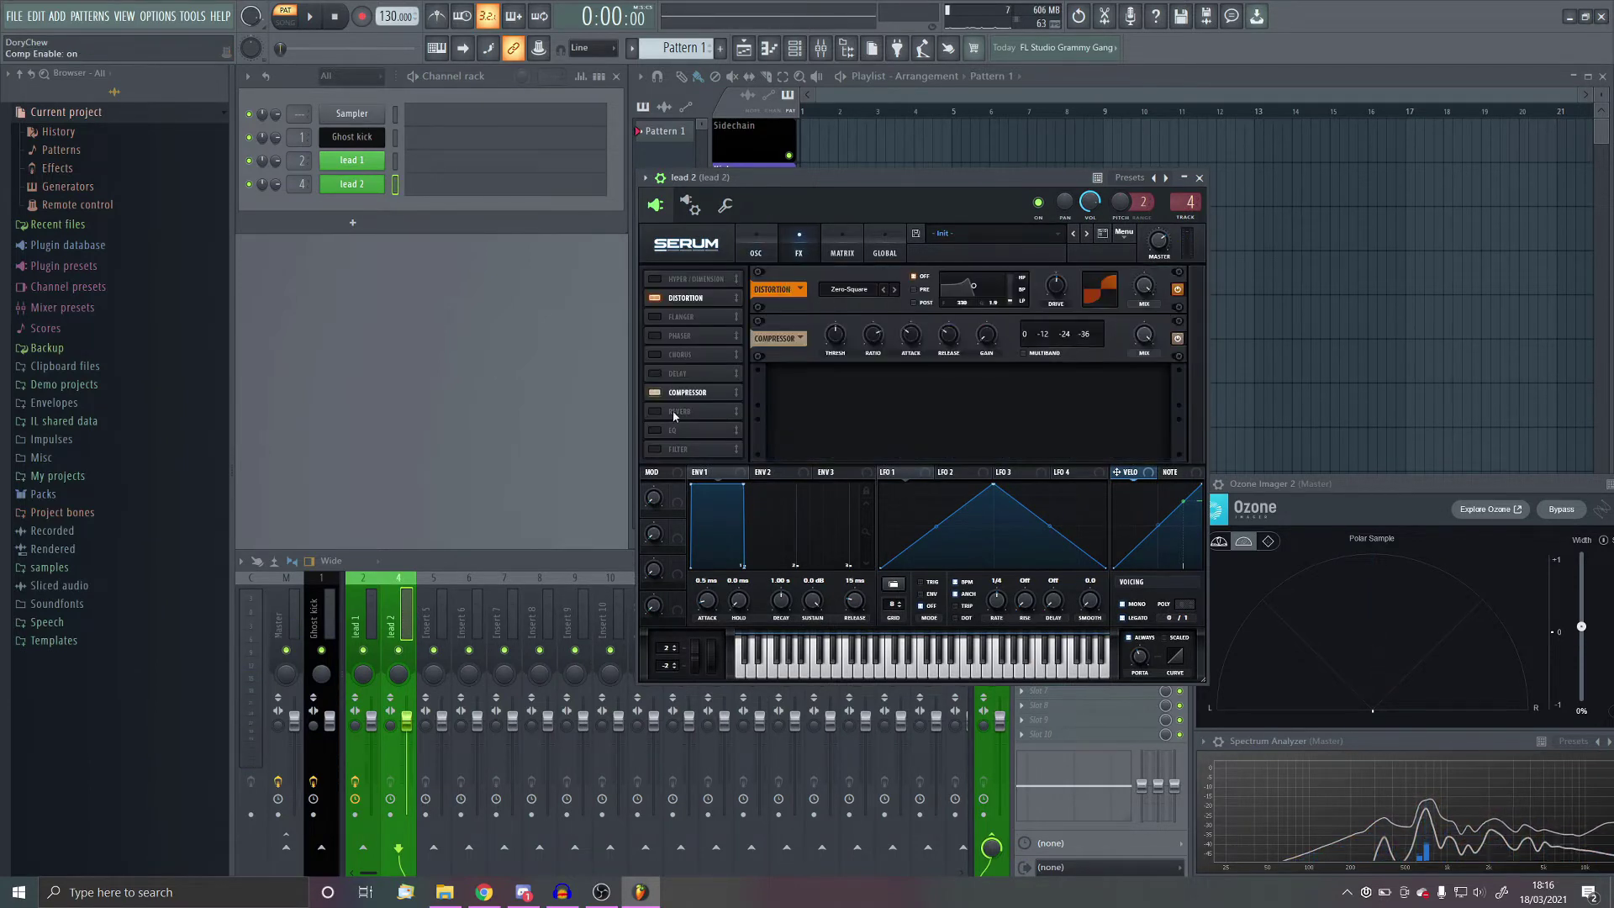
{"action": "left_click_drag", "start_coordinate": [987, 345], "coordinate": [995, 307]}
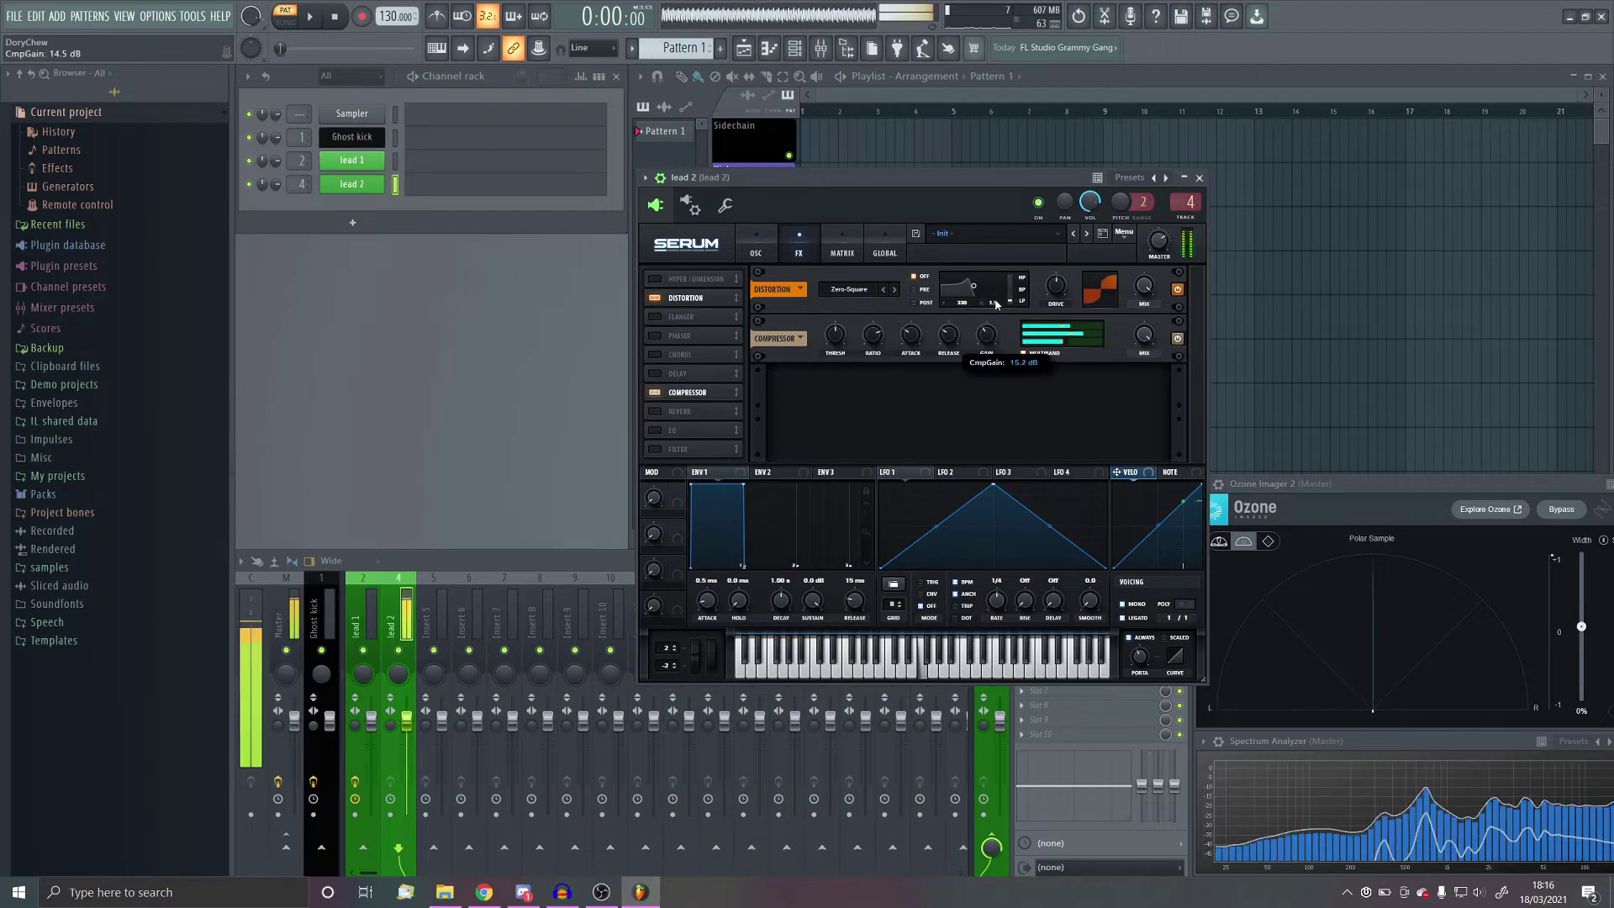
Step: Enable oscillator B on lead 2, load the Analog wavetable Basic Shapes and shift its wavetable position to the triangle wave
{"action": "left_click", "coordinate": [755, 245]}
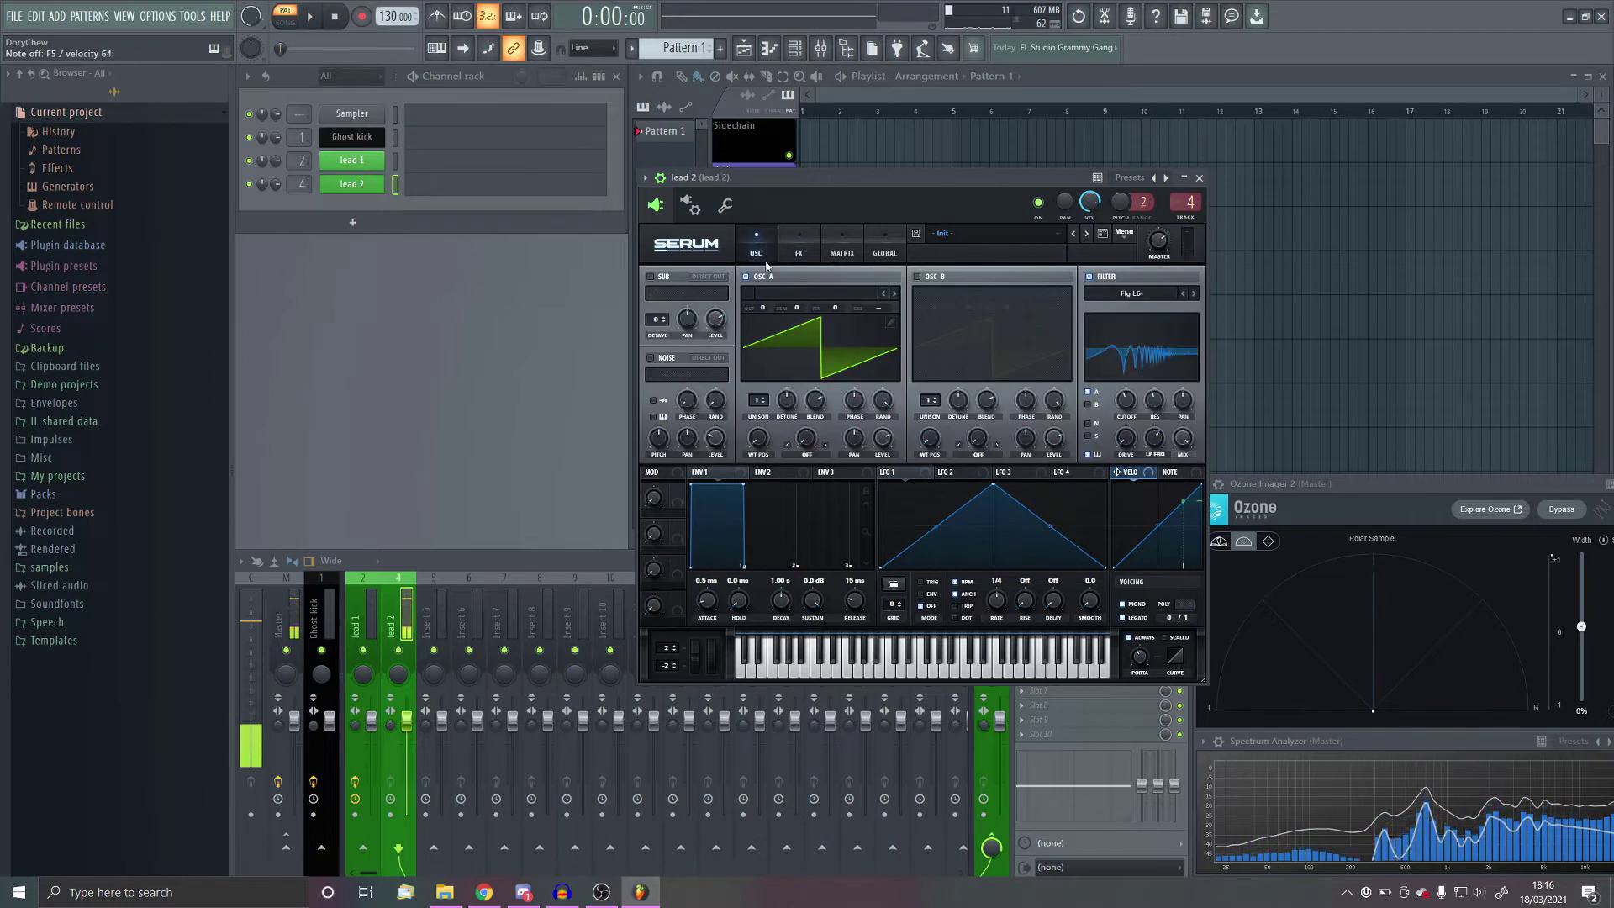
{"action": "left_click", "coordinate": [917, 276]}
{"action": "left_click", "coordinate": [975, 293]}
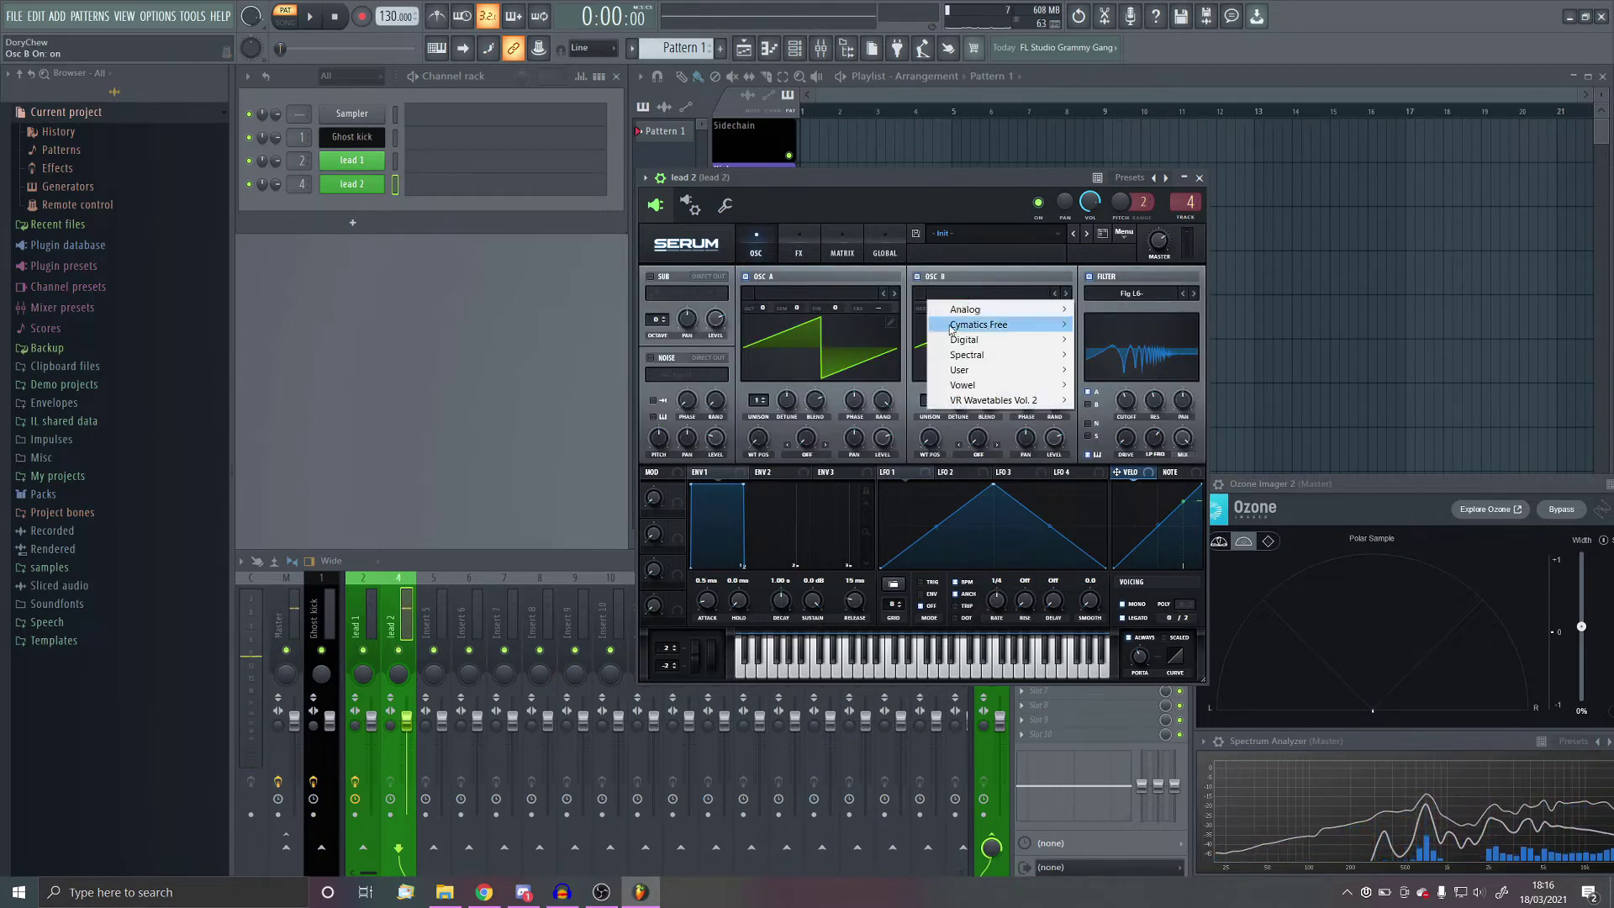
{"action": "mouse_move", "coordinate": [971, 309]}
{"action": "left_click", "coordinate": [1114, 384]}
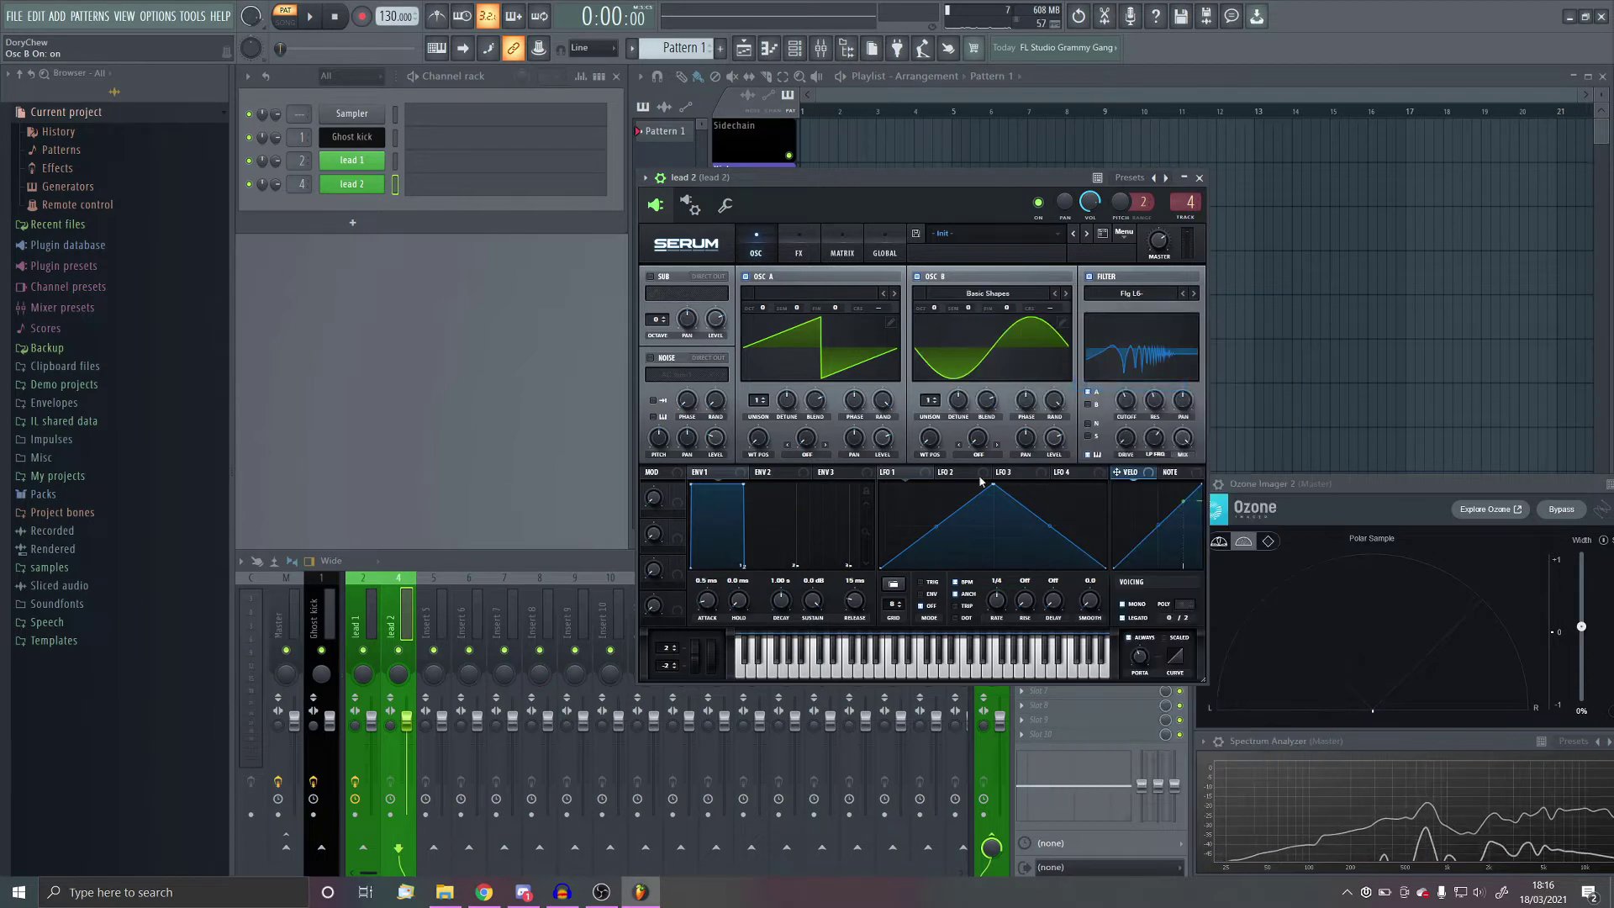
{"action": "left_click_drag", "start_coordinate": [926, 419], "coordinate": [933, 410]}
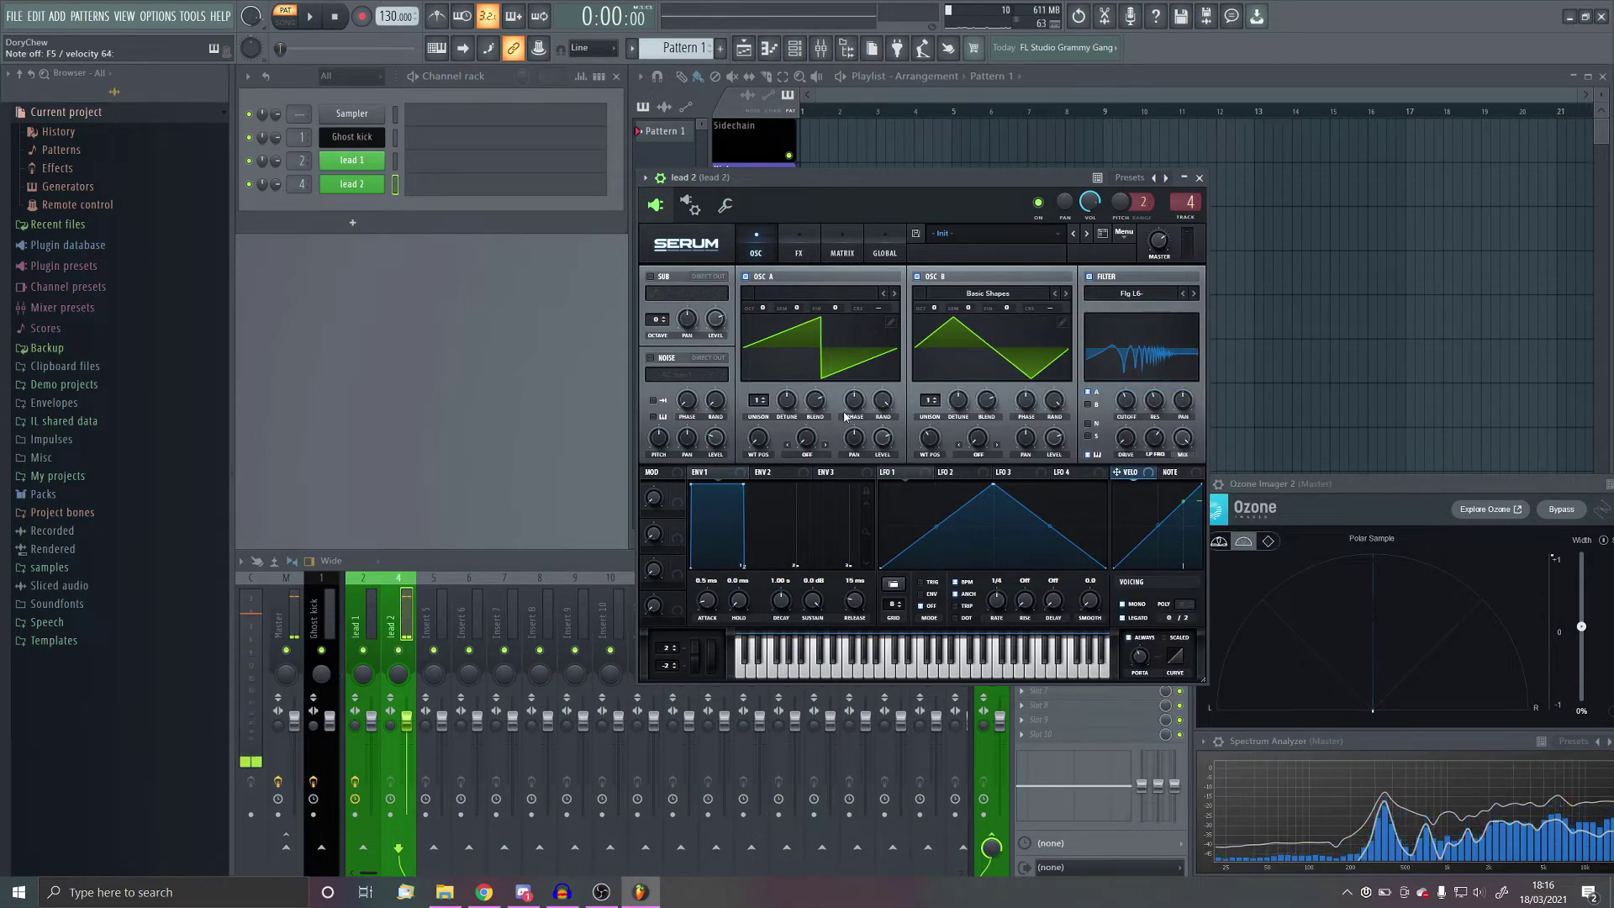
Step: Lower the random phase of lead 2's oscillators A and B, and set oscillator A's phase to about 129°
{"action": "left_click_drag", "start_coordinate": [1054, 401], "coordinate": [1056, 538]}
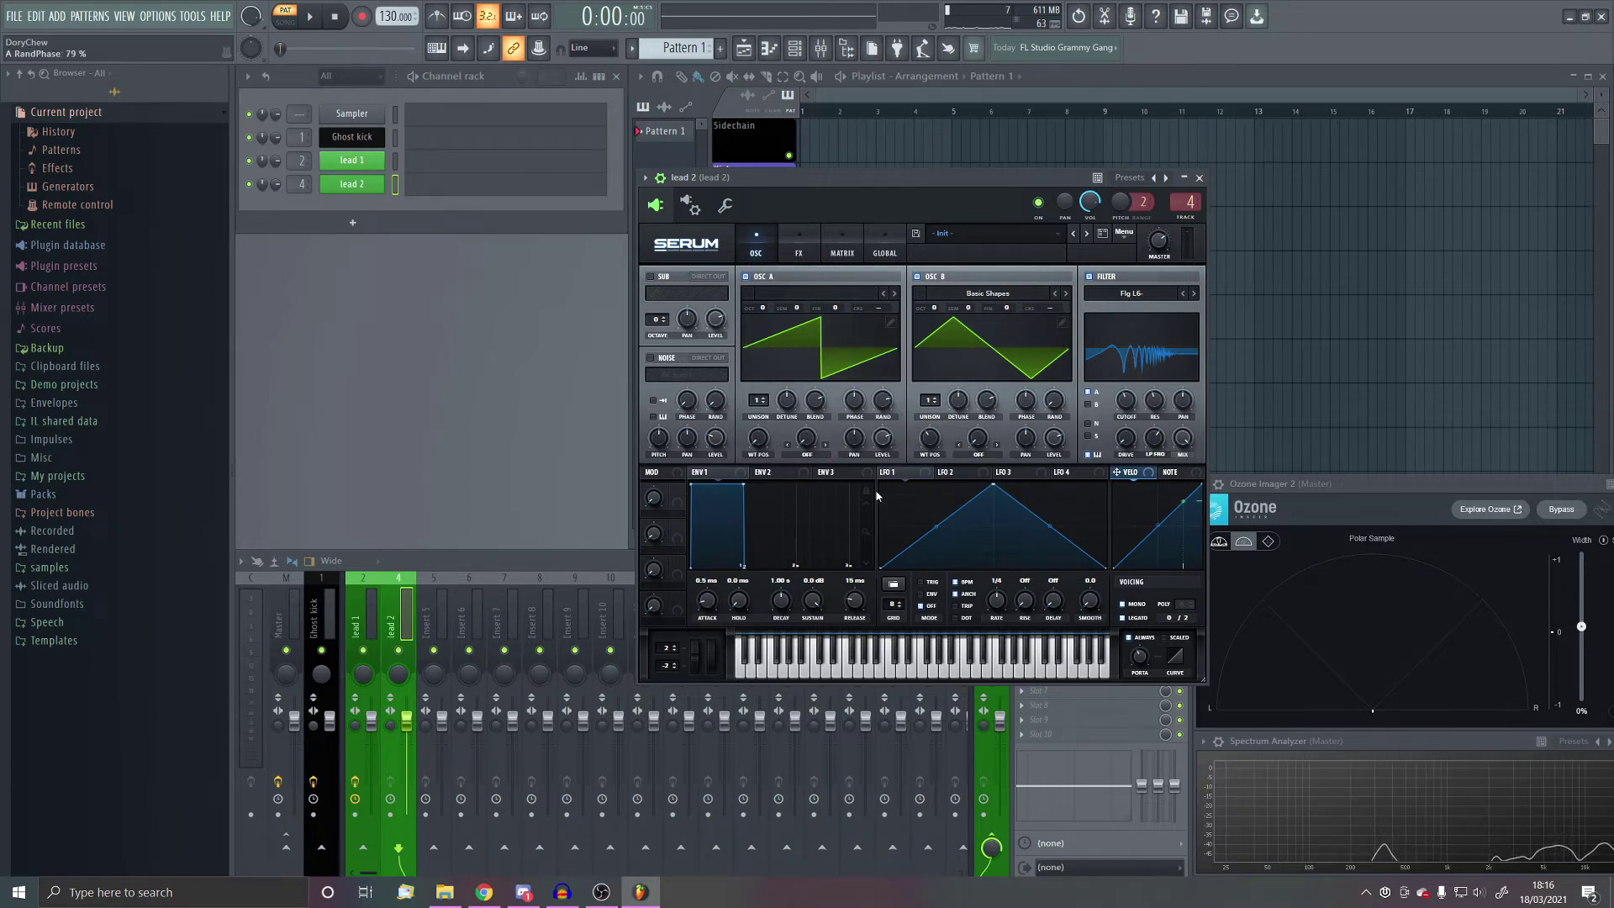
{"action": "left_click_drag", "start_coordinate": [889, 397], "coordinate": [878, 535]}
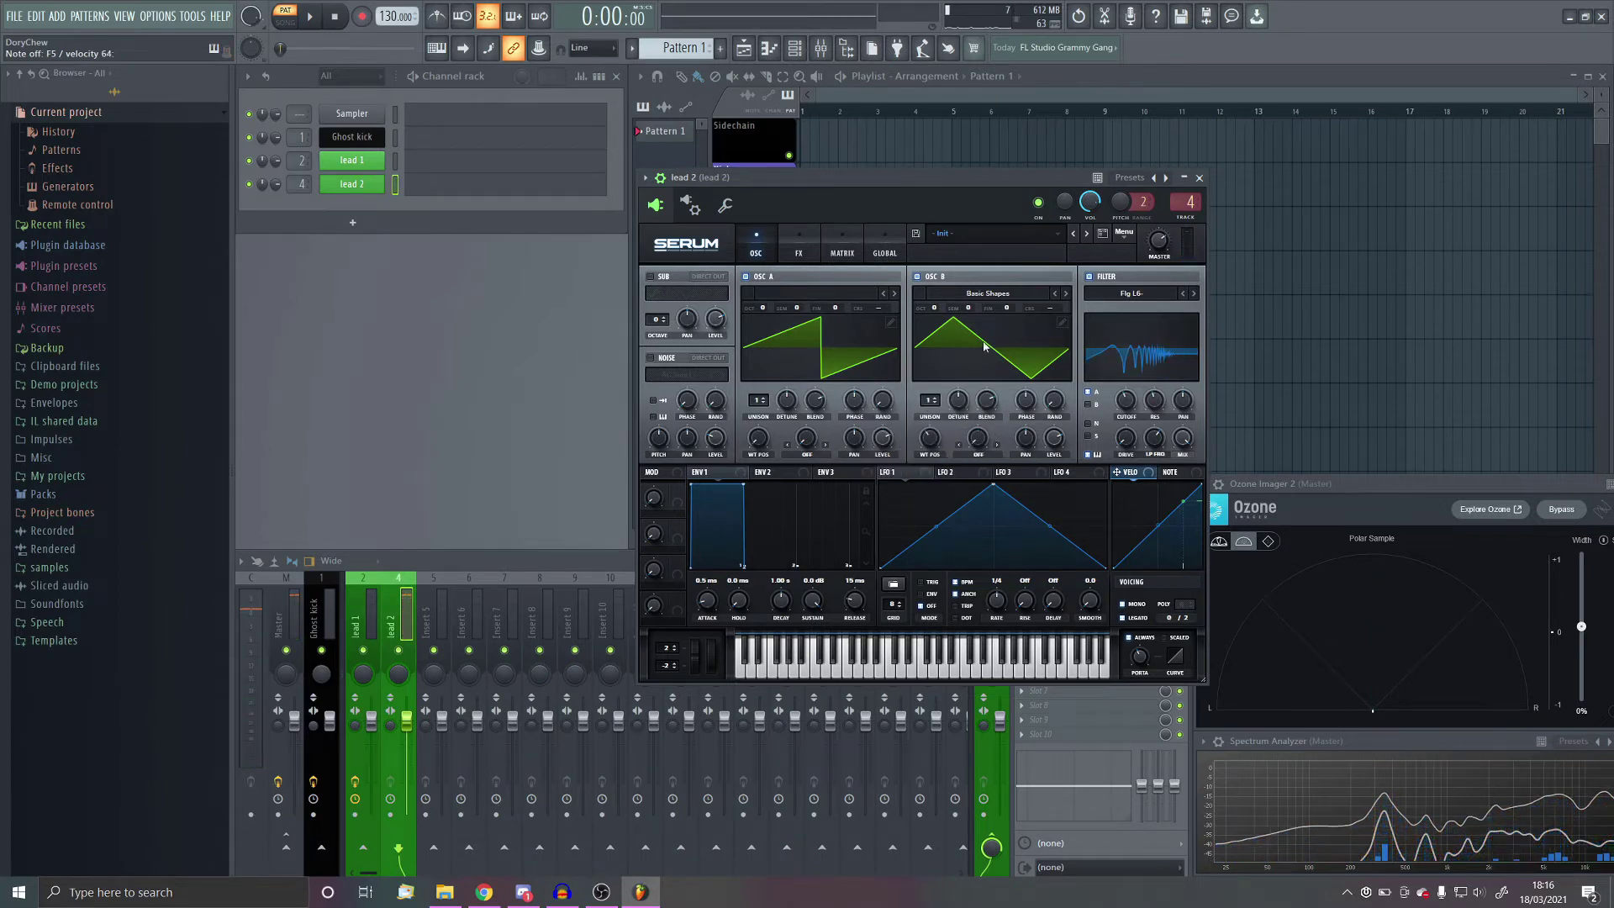
{"action": "mouse_move", "coordinate": [857, 419]}
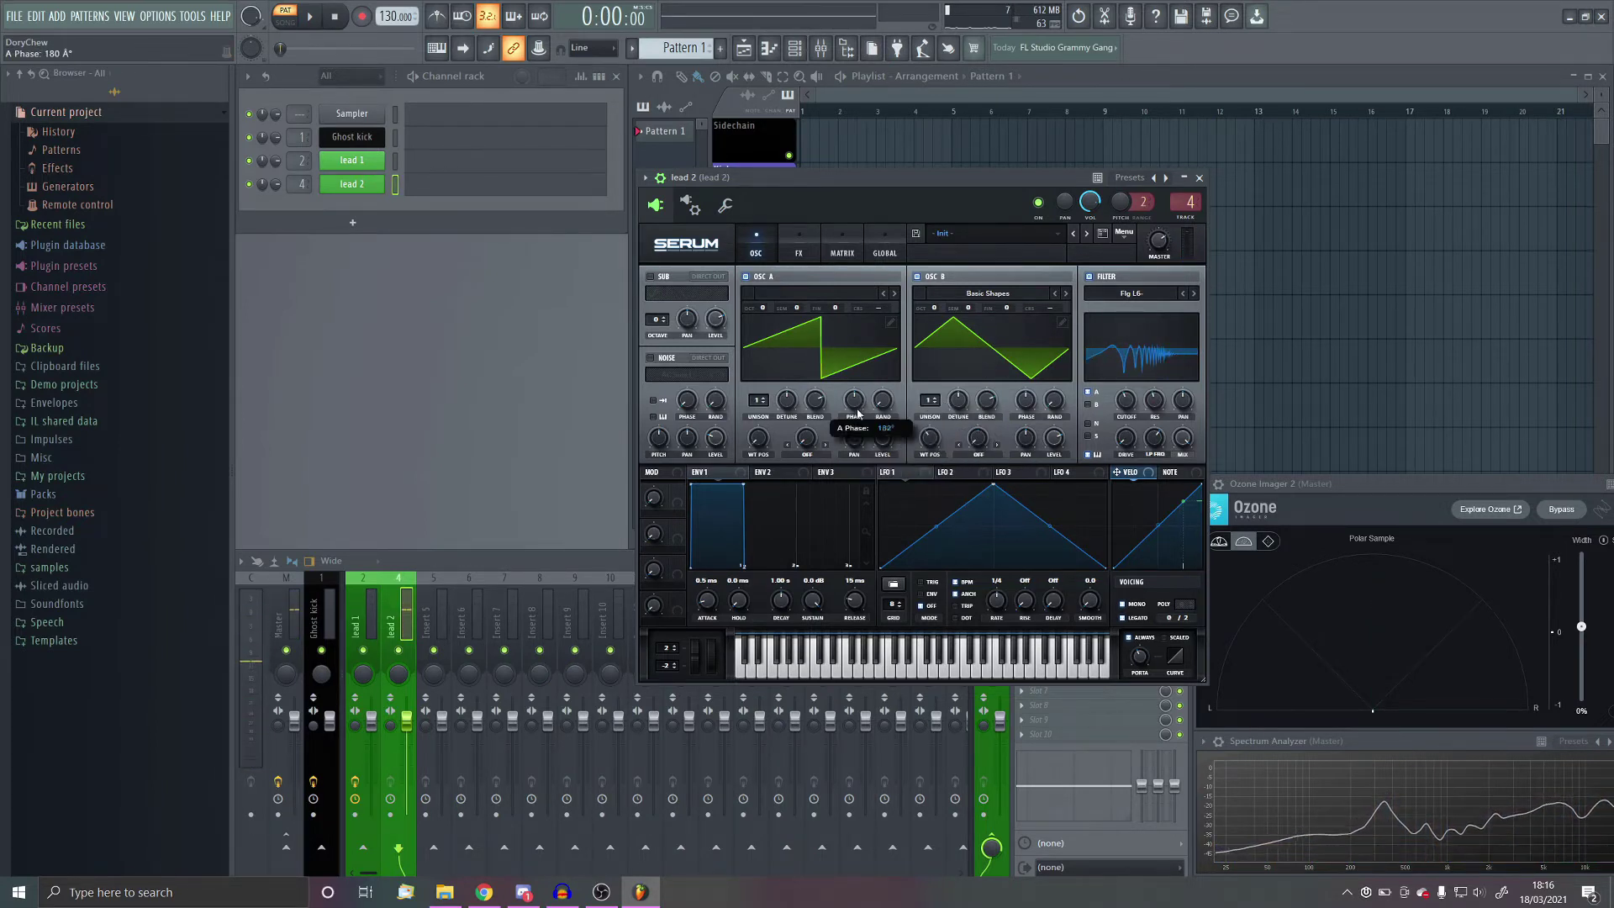
{"action": "left_click_drag", "start_coordinate": [858, 419], "coordinate": [858, 445]}
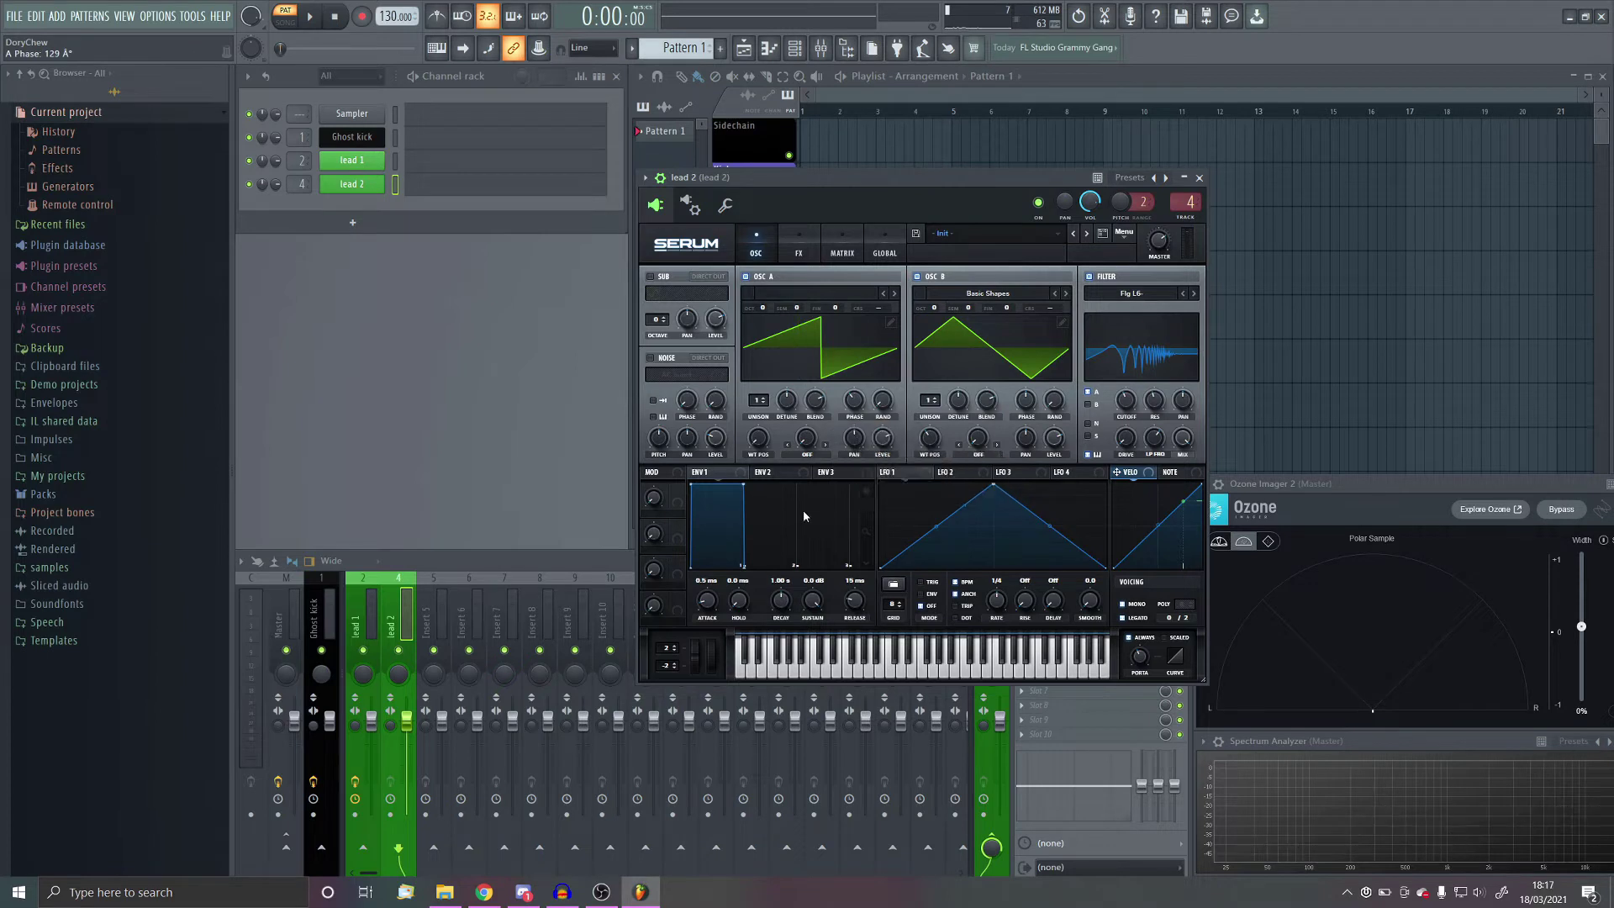
Step: Route lead 2's oscillator B through the filter and play test notes to compare the sound
{"action": "key", "text": "v"}
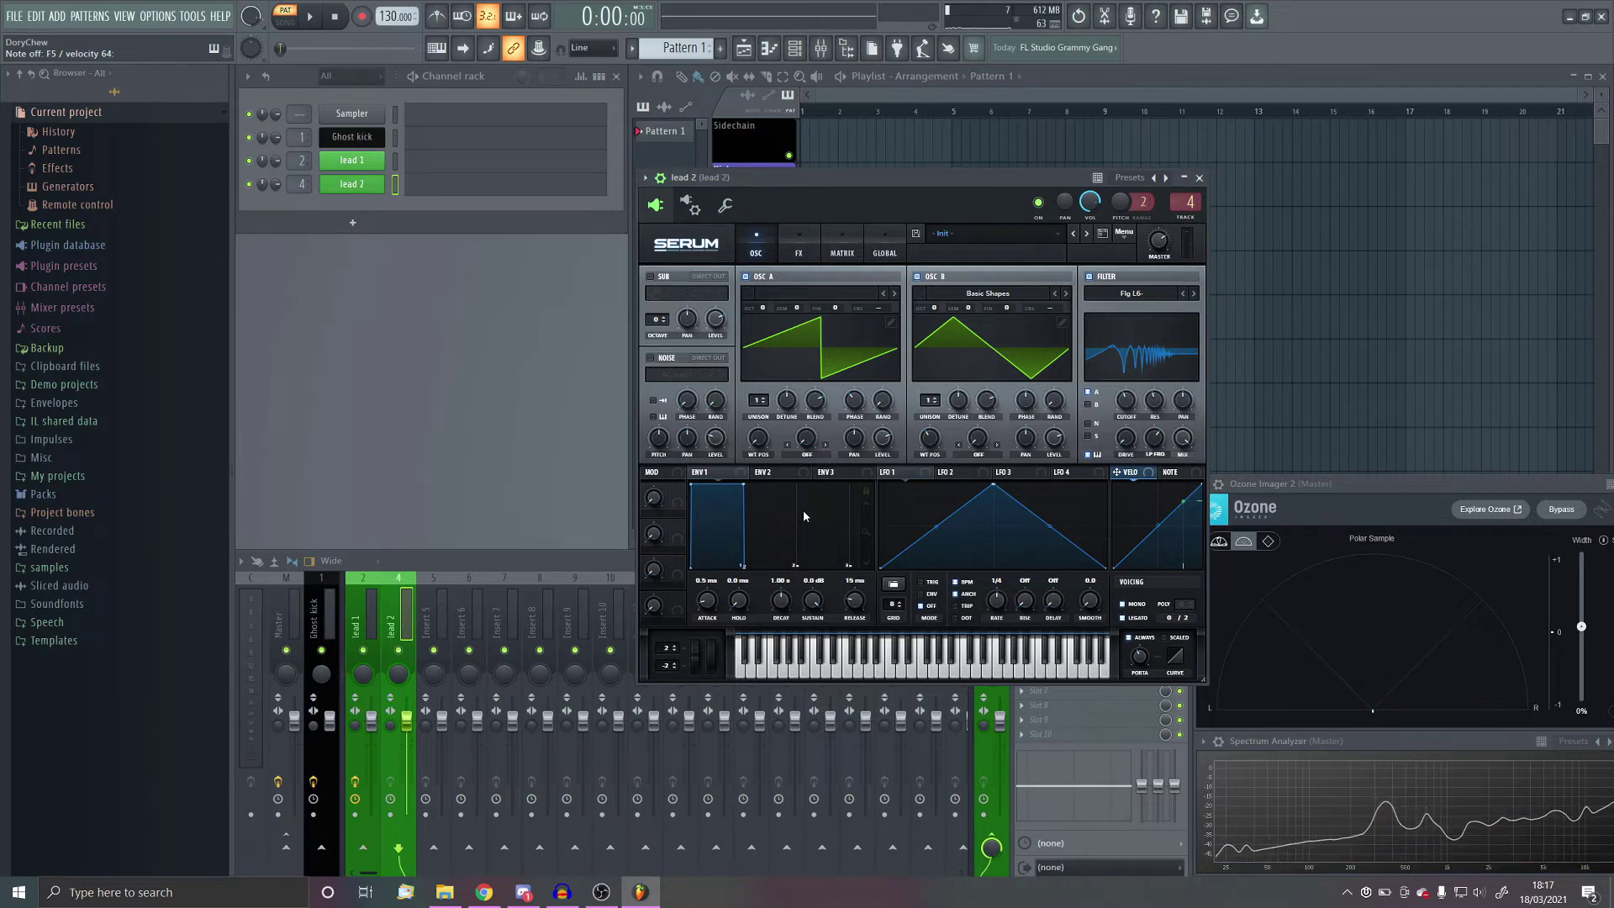
{"action": "key", "text": "v"}
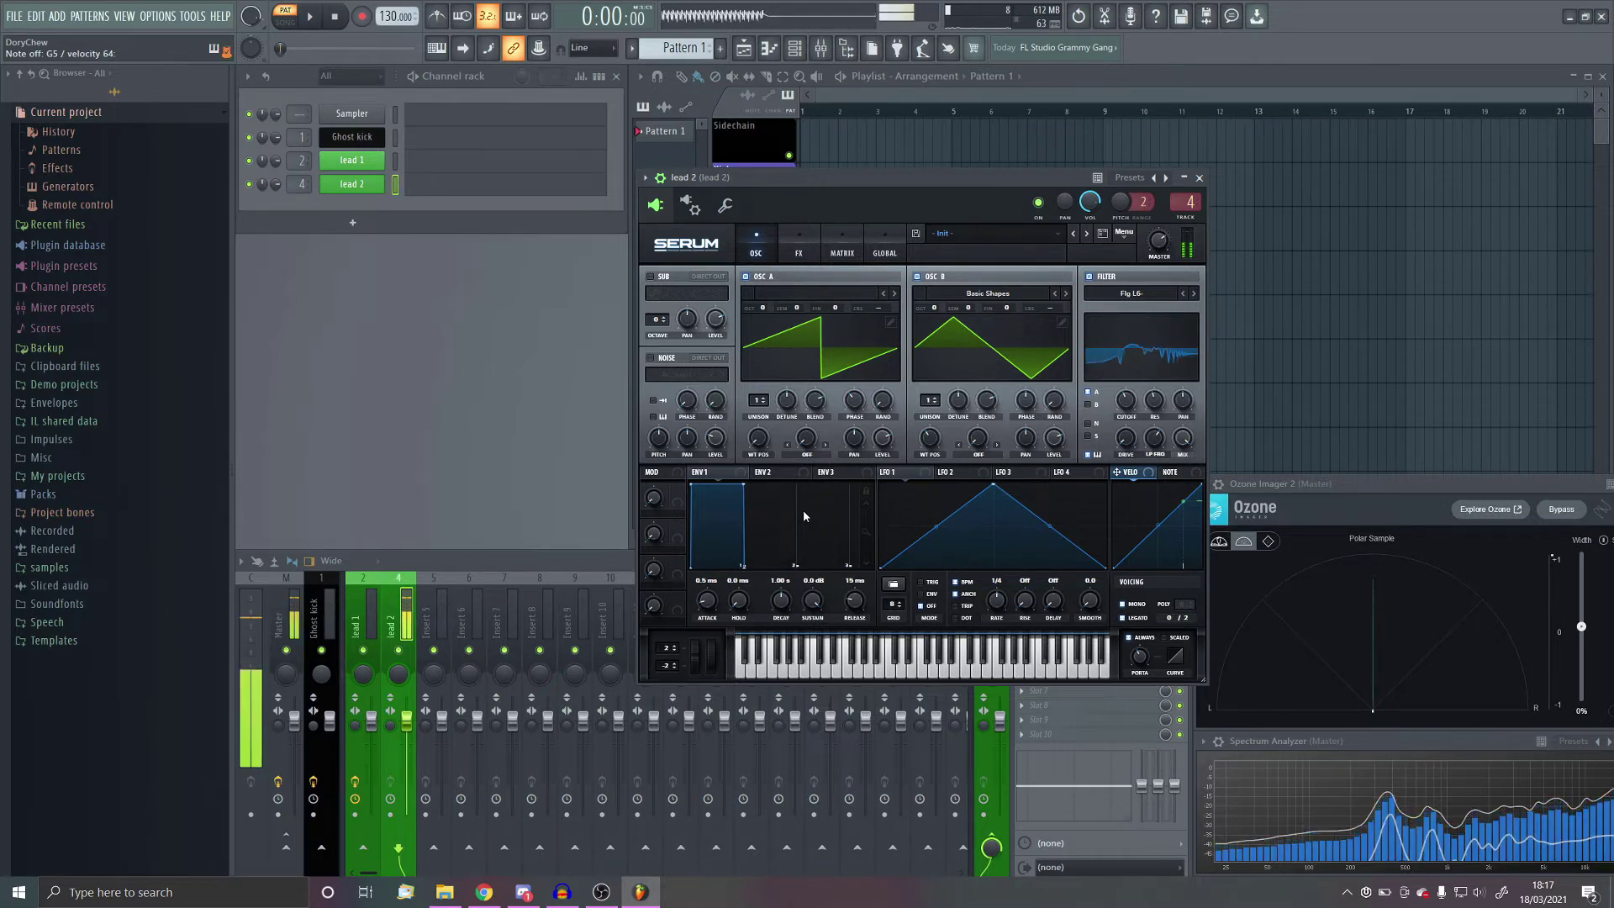
{"action": "key", "text": "v"}
{"action": "left_click", "coordinate": [1089, 405]}
{"action": "key", "text": "v"}
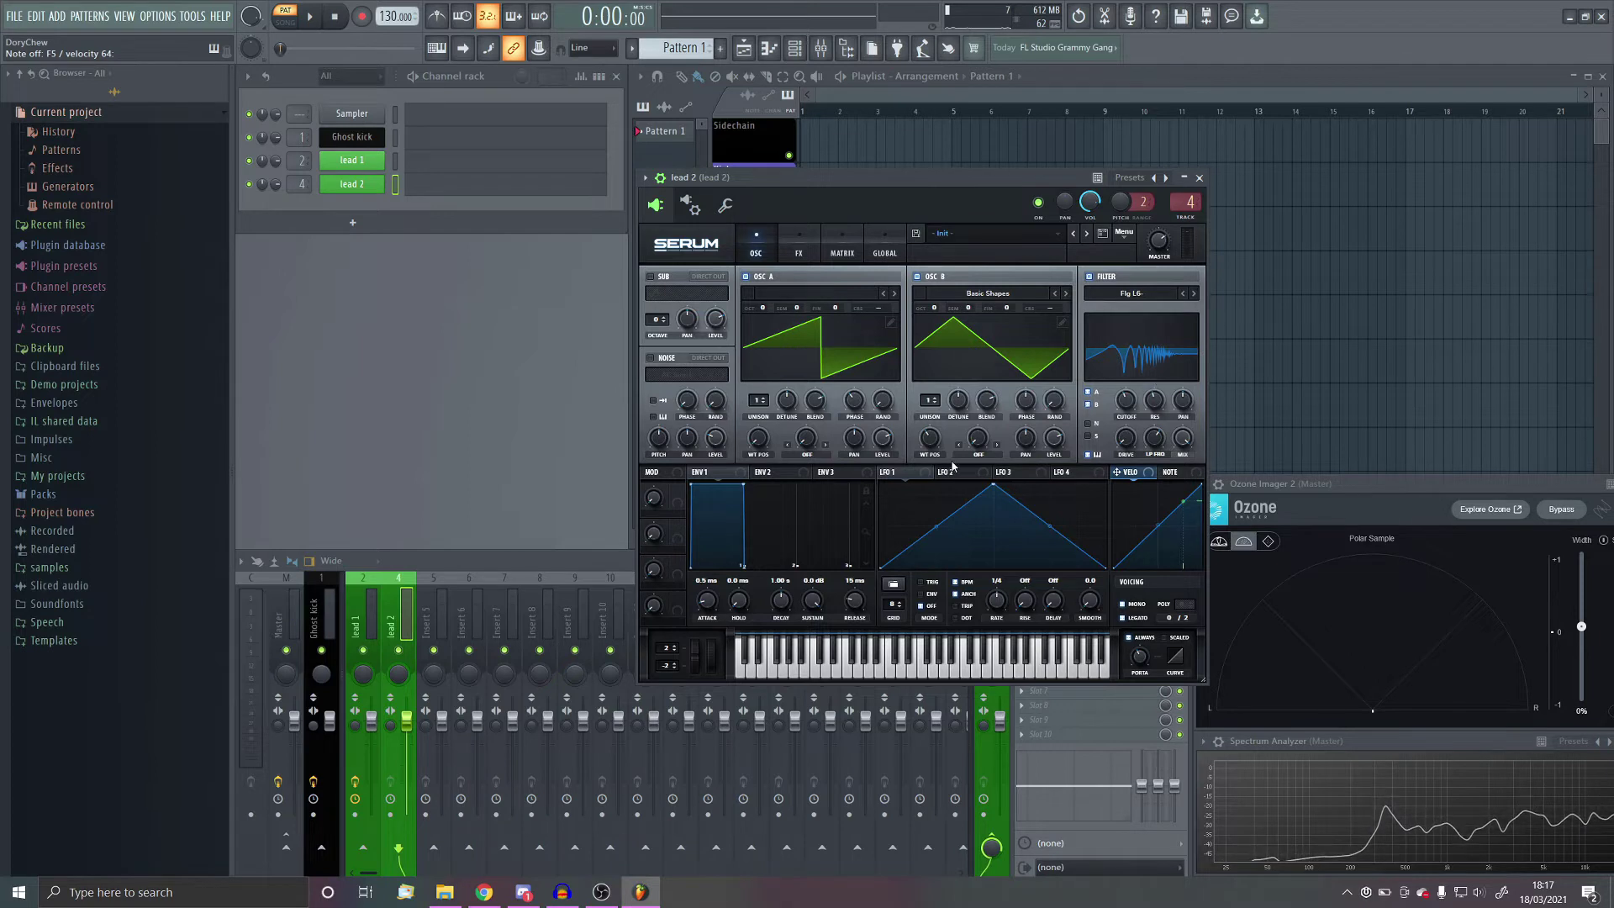
{"action": "key", "text": "v"}
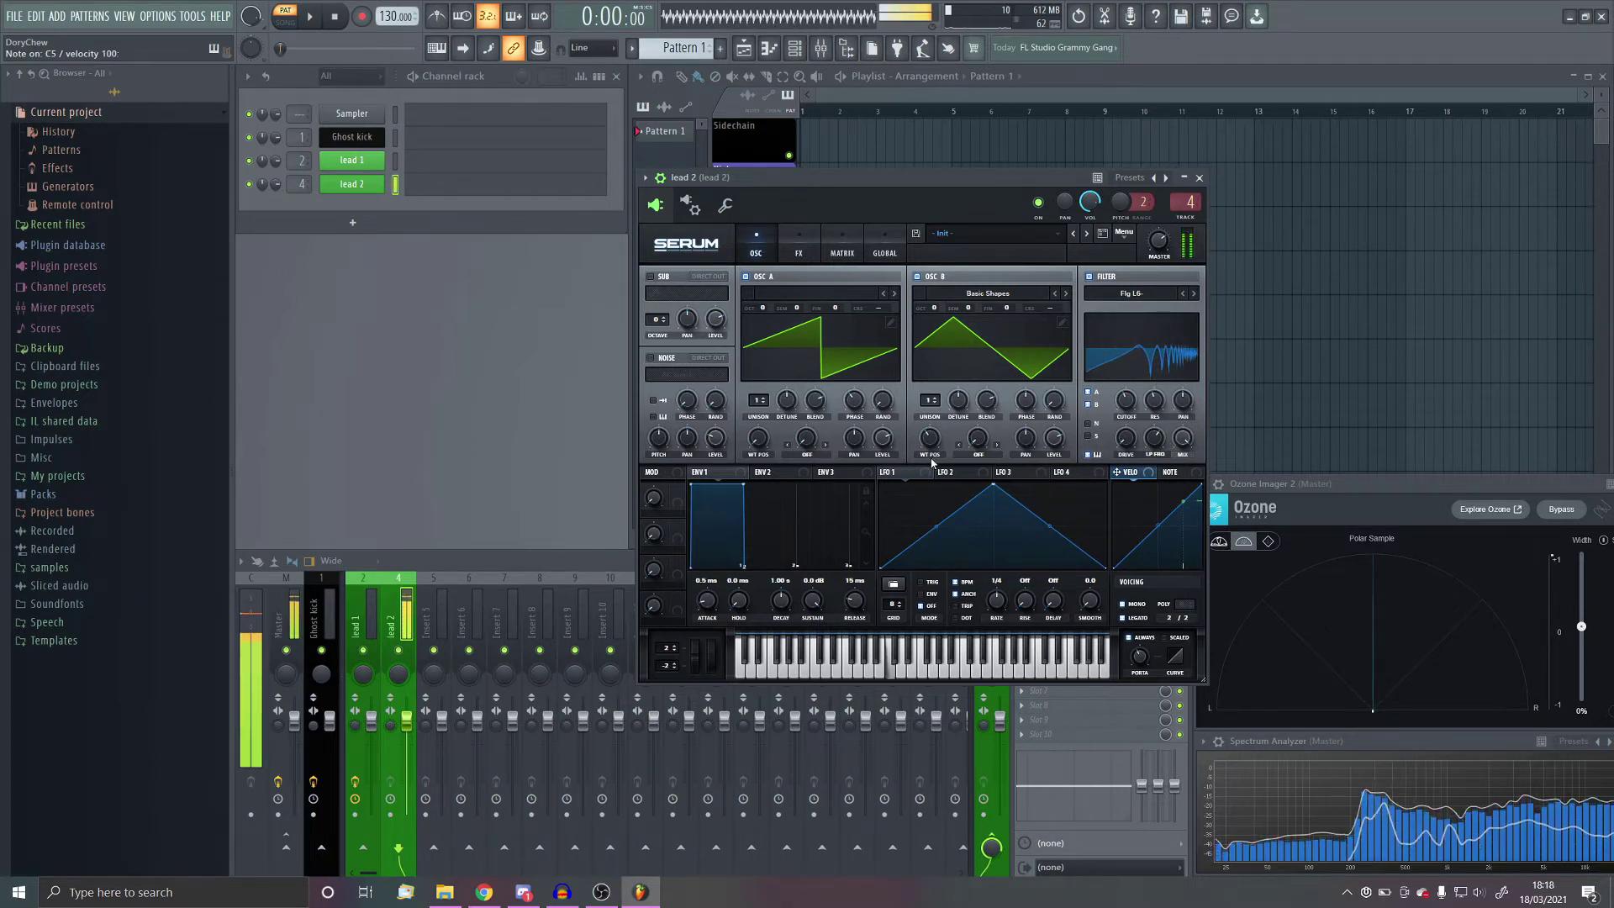
Step: Close the Serum windows and look over the channels and mixer tracks of lead 1, lead 2 and the leads bus
{"action": "left_click", "coordinate": [1199, 177]}
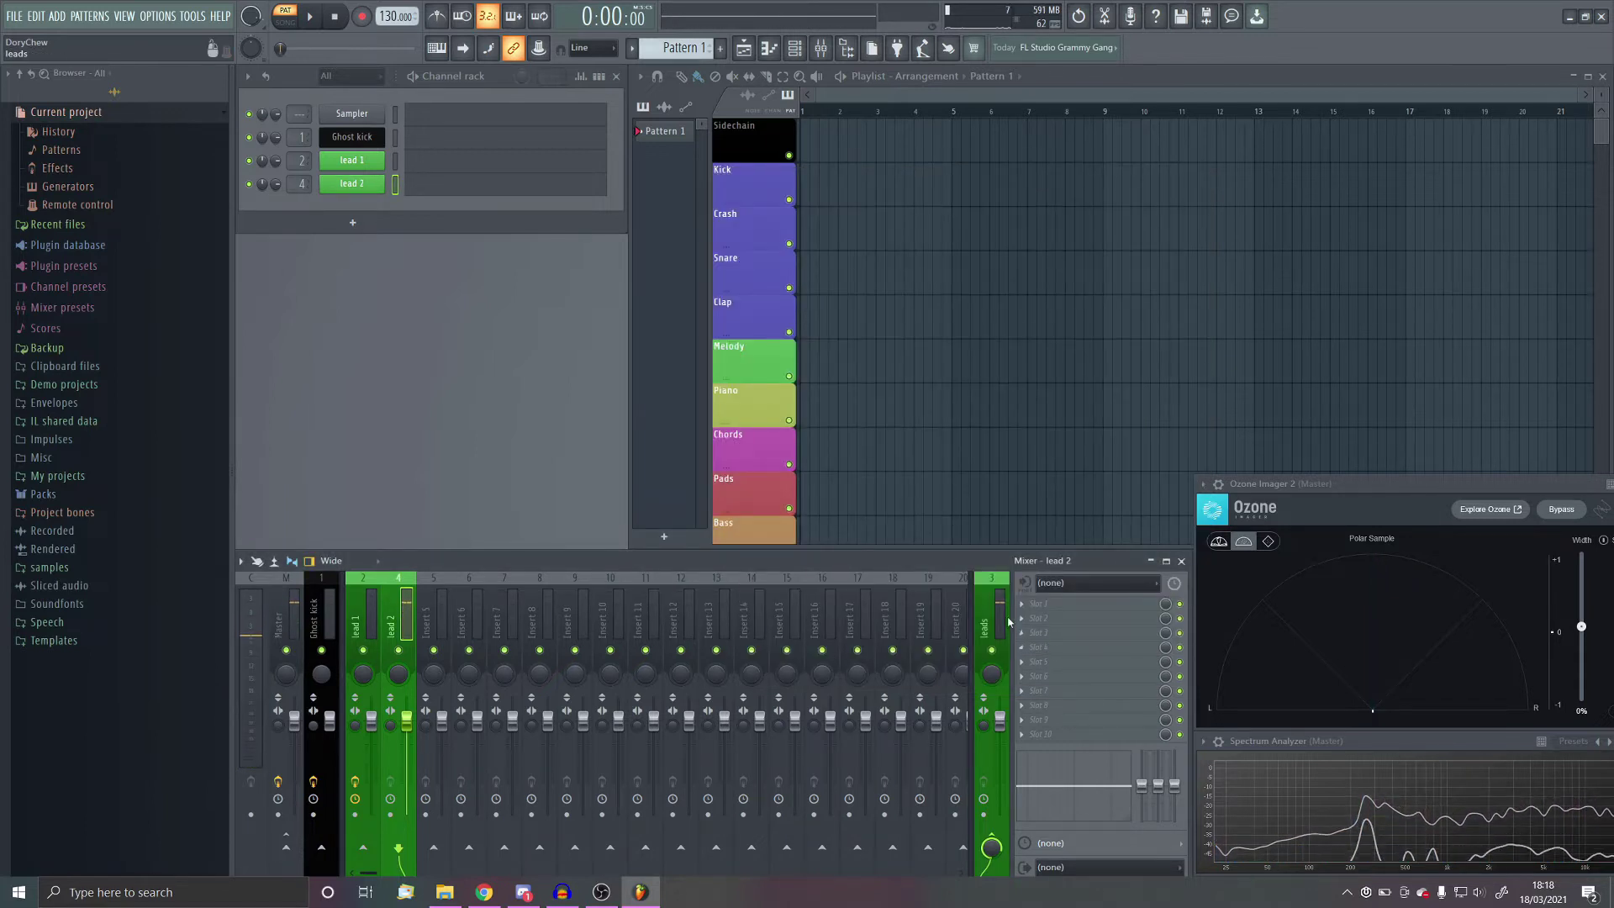
{"action": "left_click", "coordinate": [987, 632]}
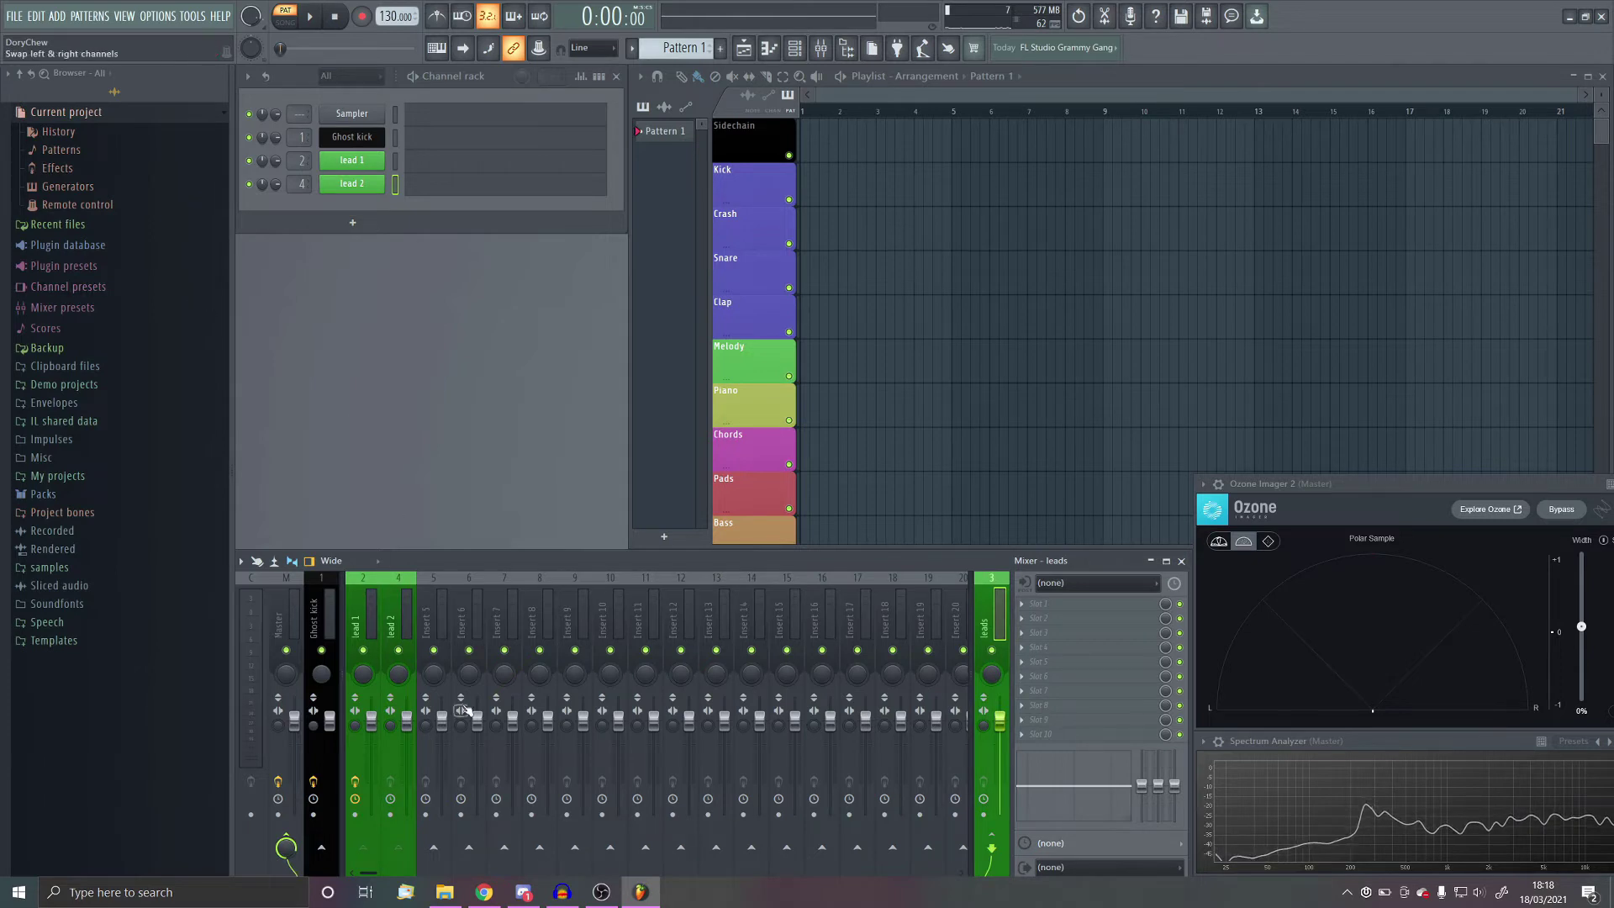
{"action": "key", "text": "Left"}
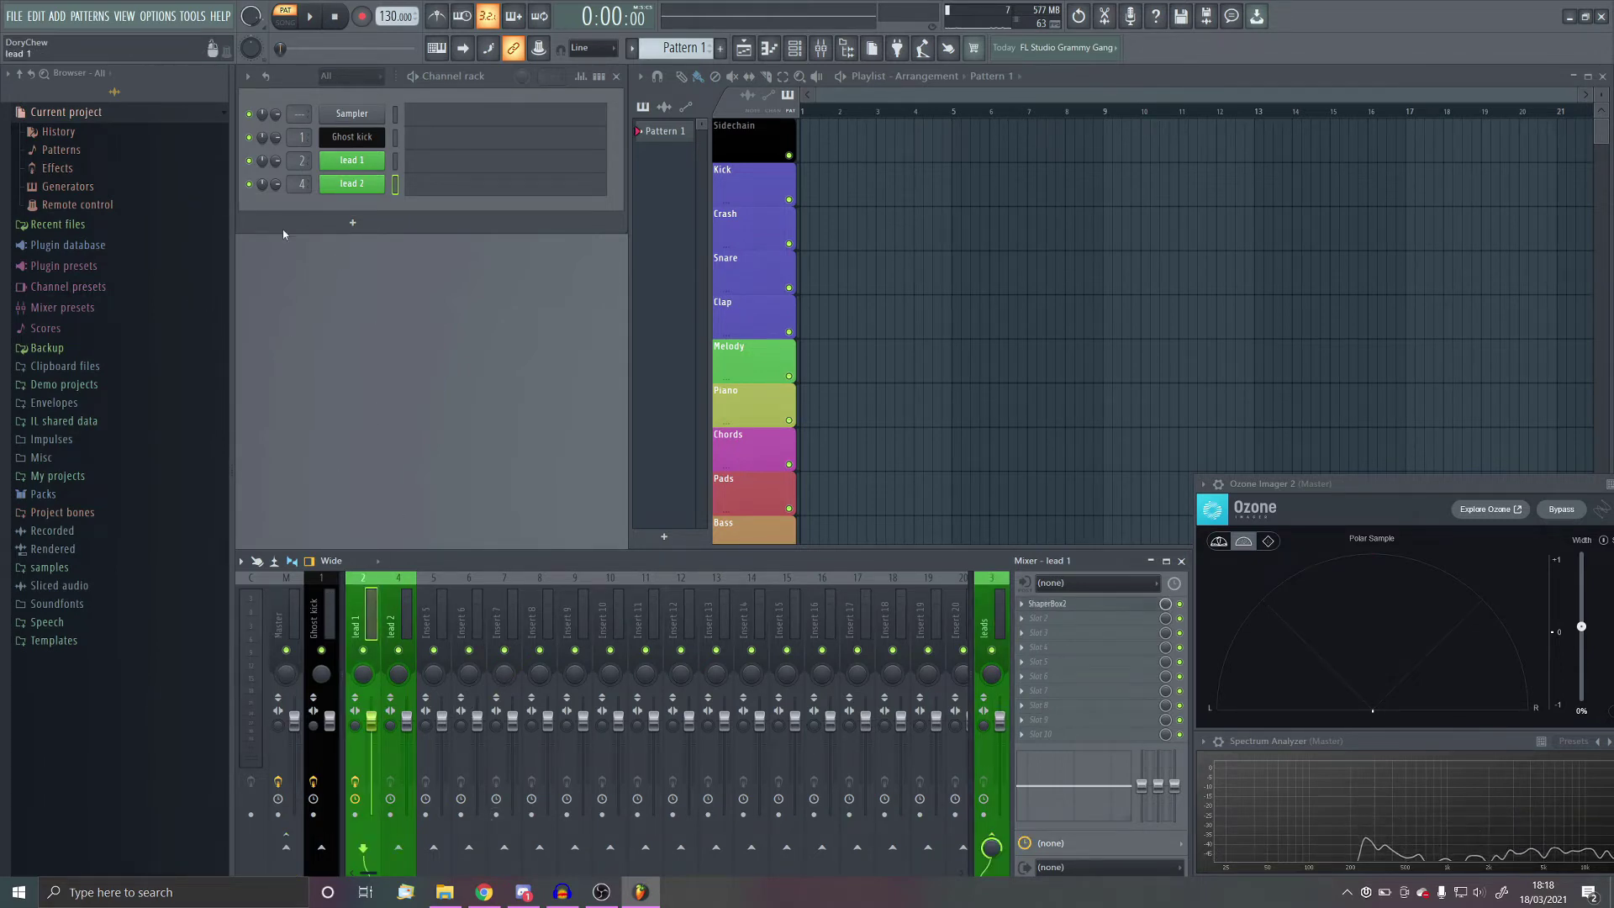
{"action": "left_click", "coordinate": [351, 160]}
{"action": "left_click", "coordinate": [362, 186]}
{"action": "left_click", "coordinate": [359, 160]}
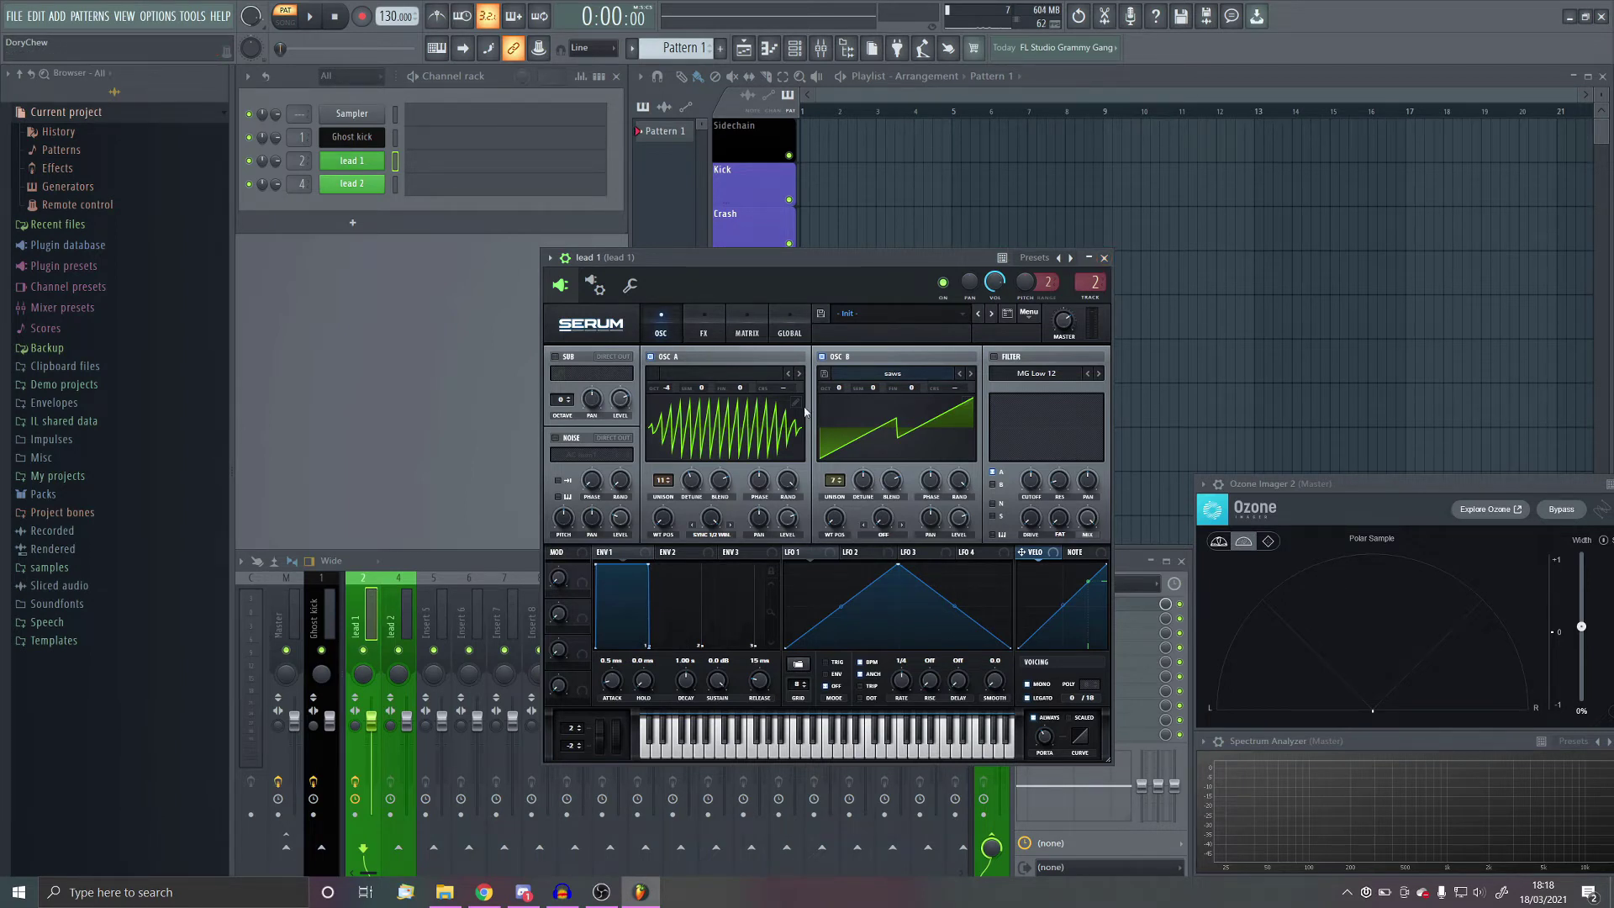
{"action": "left_click", "coordinate": [1104, 259]}
{"action": "left_click", "coordinate": [400, 606]}
{"action": "left_click", "coordinate": [369, 621]}
{"action": "left_click", "coordinate": [402, 626]}
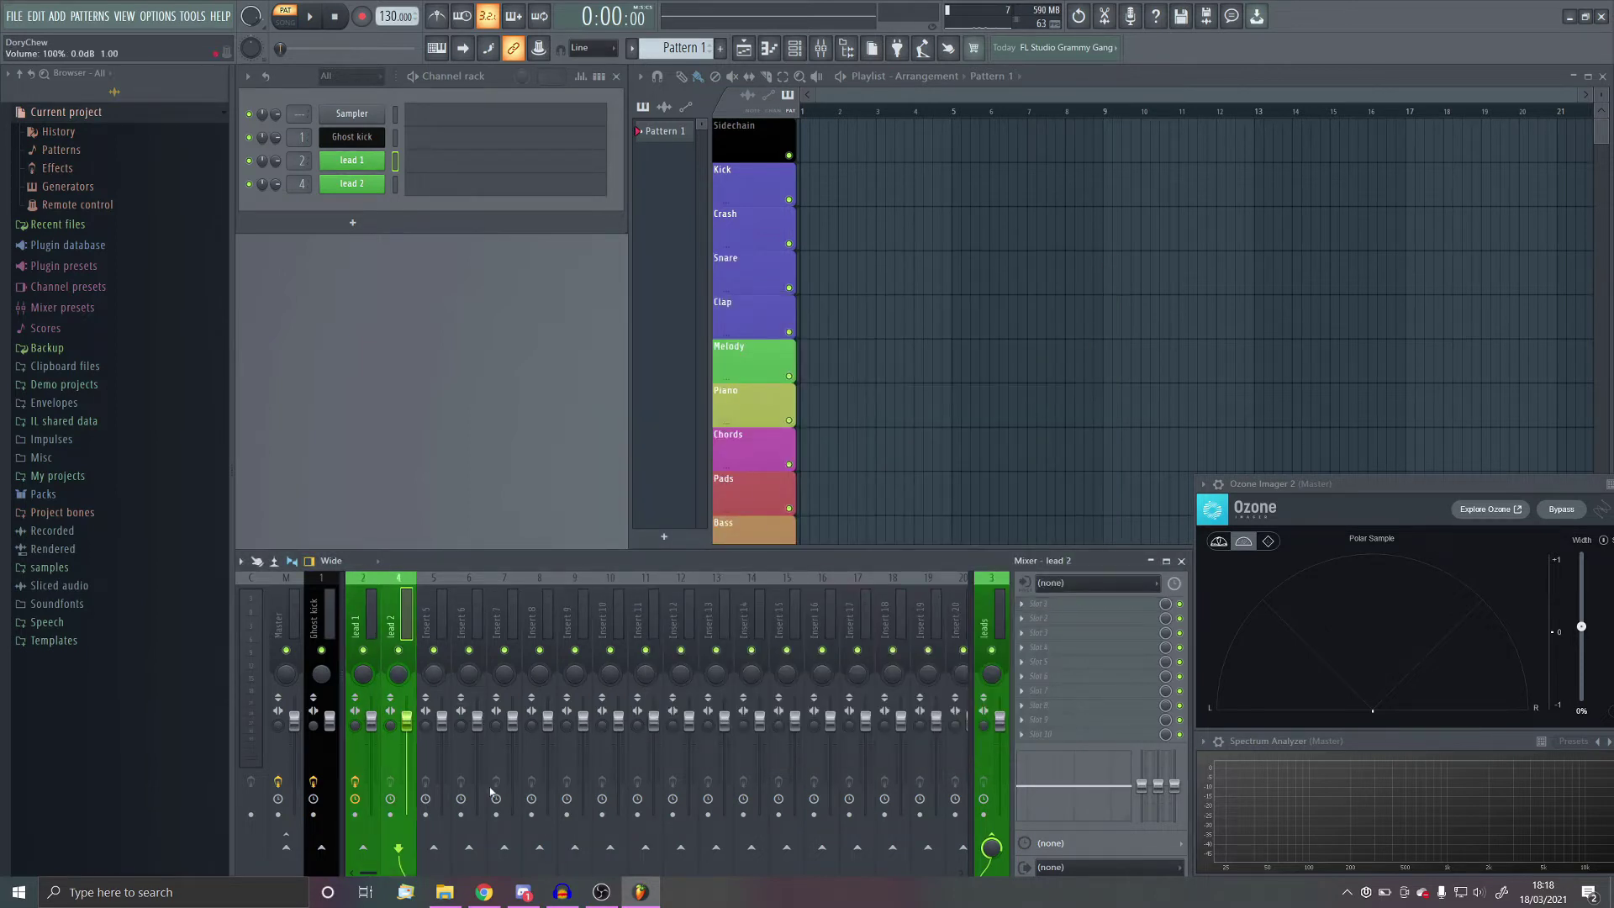
Step: Open the piano roll of lead 1
{"action": "left_click", "coordinate": [471, 161]}
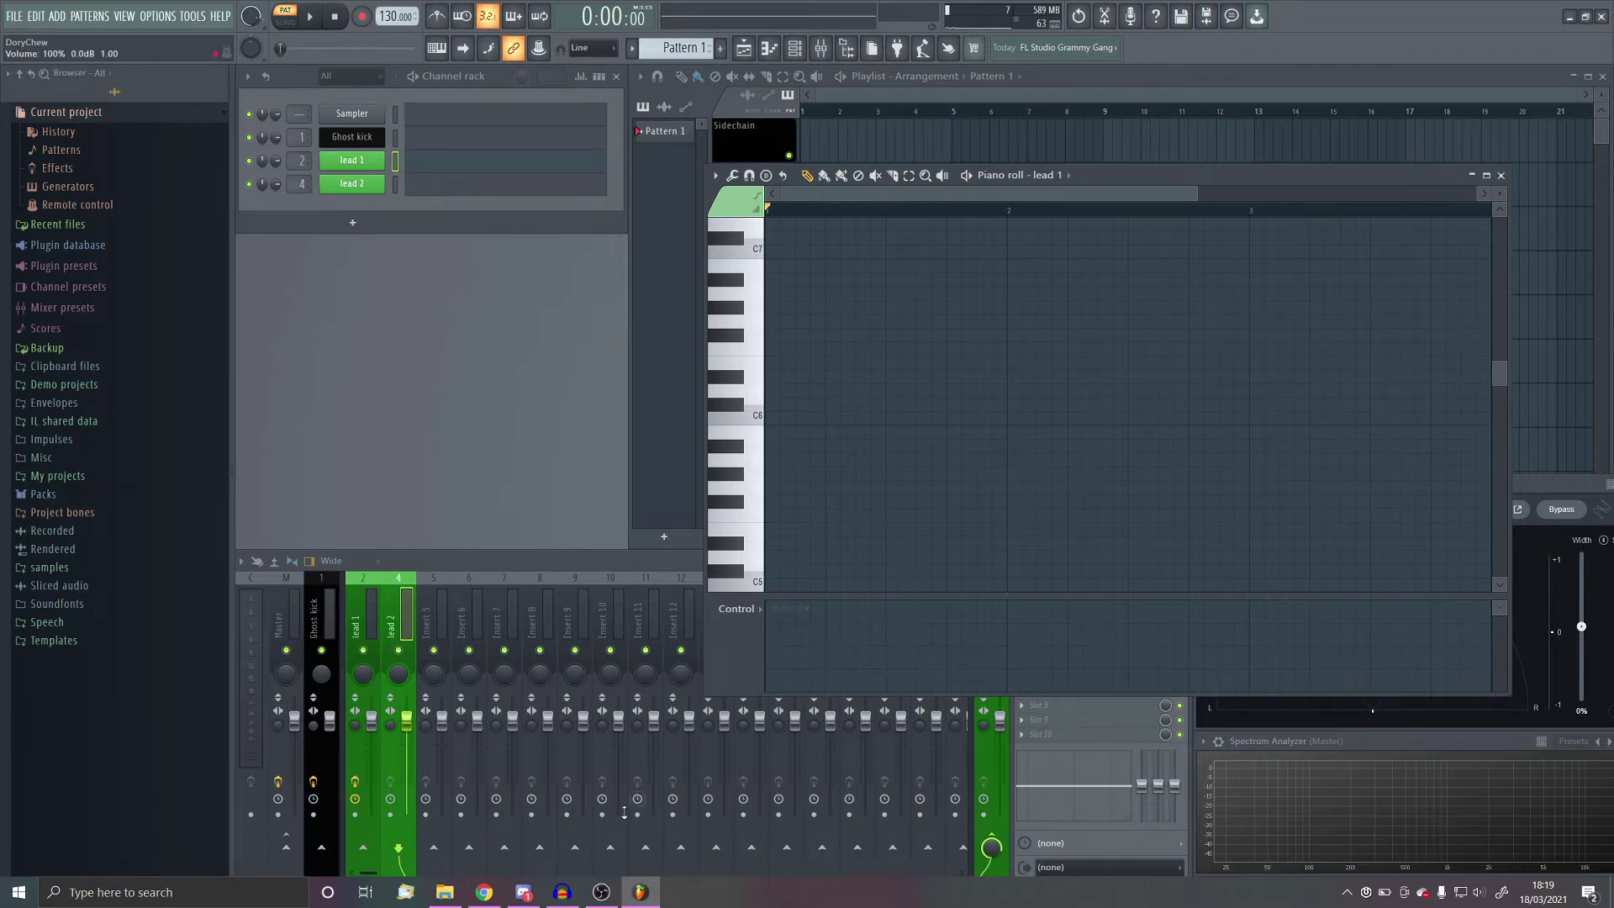
Step: Switch to Chrome and look over the Kobaryo video Villain Virus and the uploads on the Kobaryo channel
{"action": "left_click", "coordinate": [484, 892]}
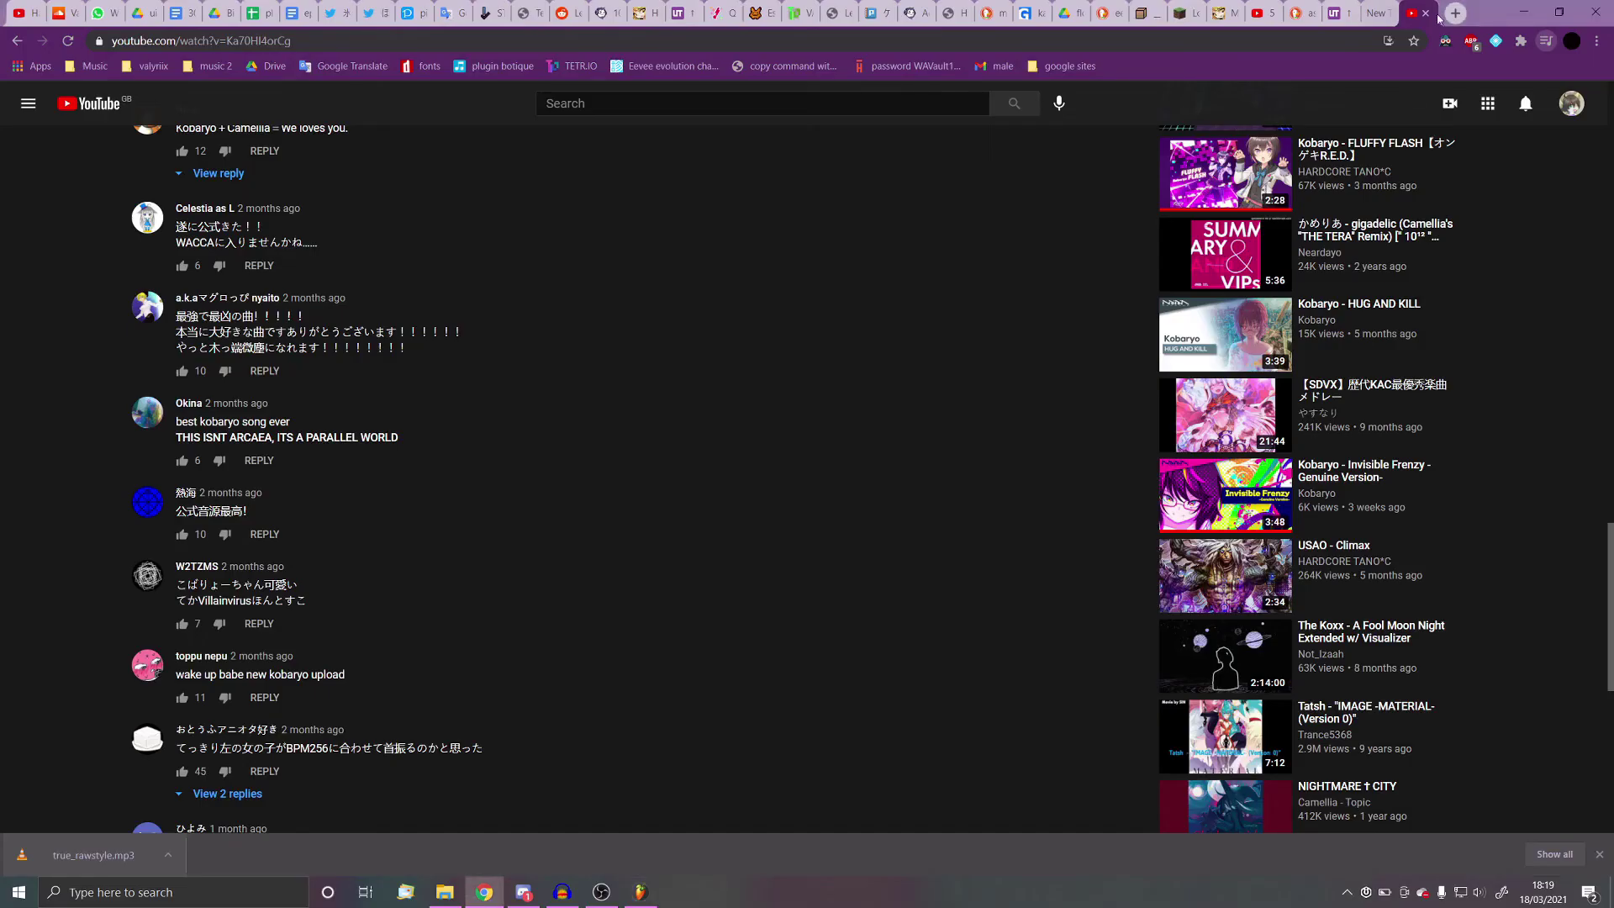
{"action": "scroll", "coordinate": [424, 550], "scroll_direction": "up", "scroll_amount": 15}
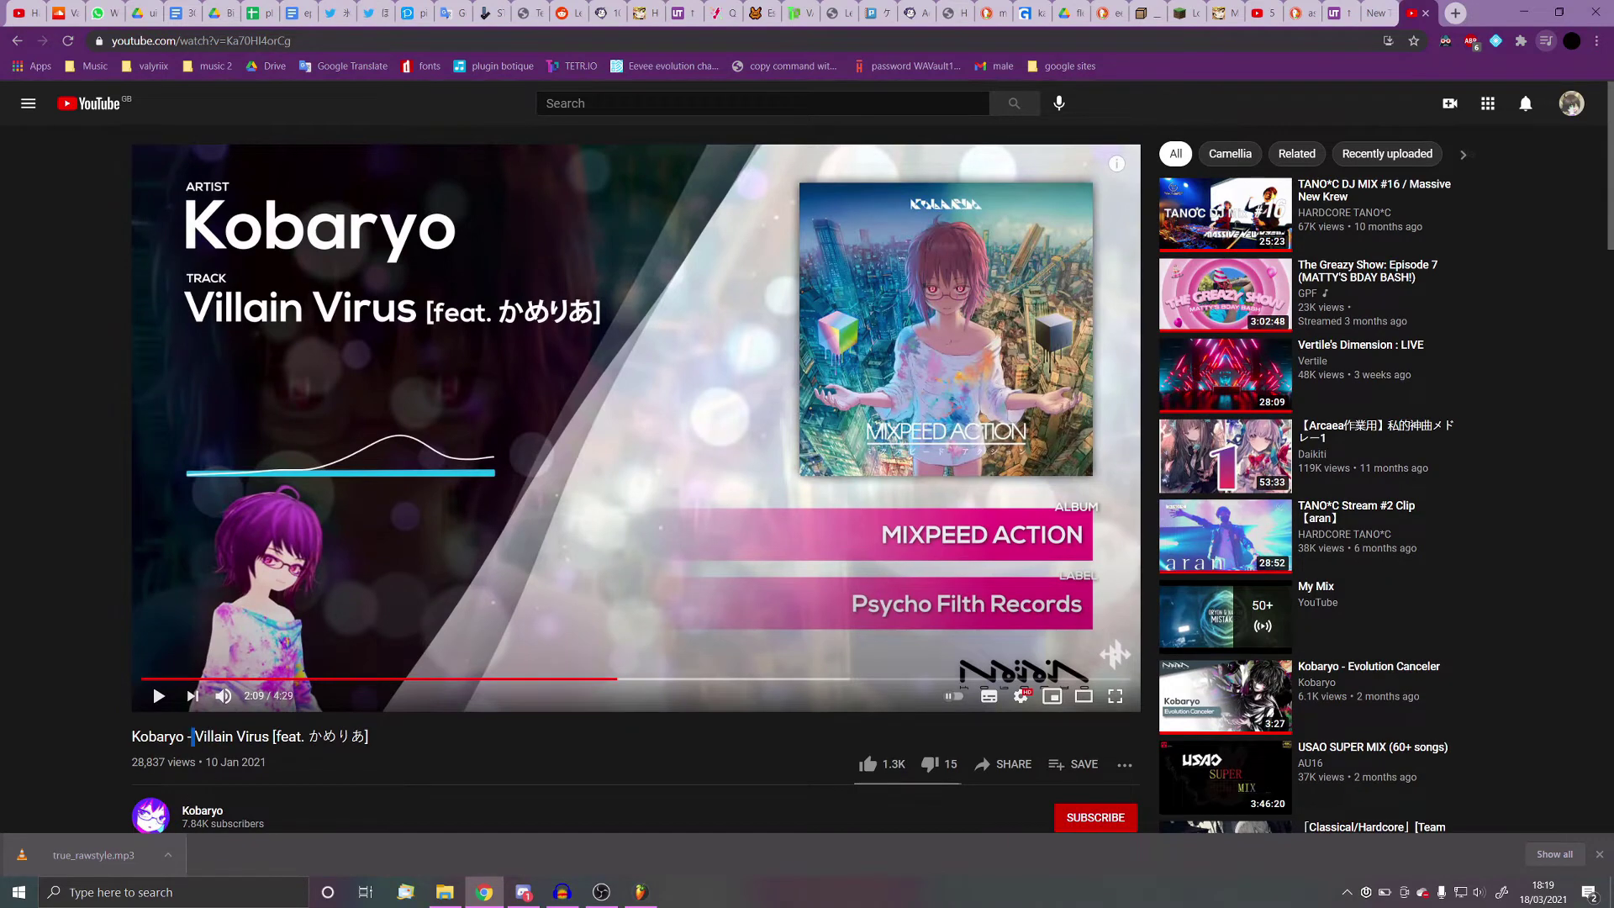
{"action": "left_click_drag", "start_coordinate": [195, 737], "coordinate": [314, 763]}
{"action": "left_click", "coordinate": [680, 146]}
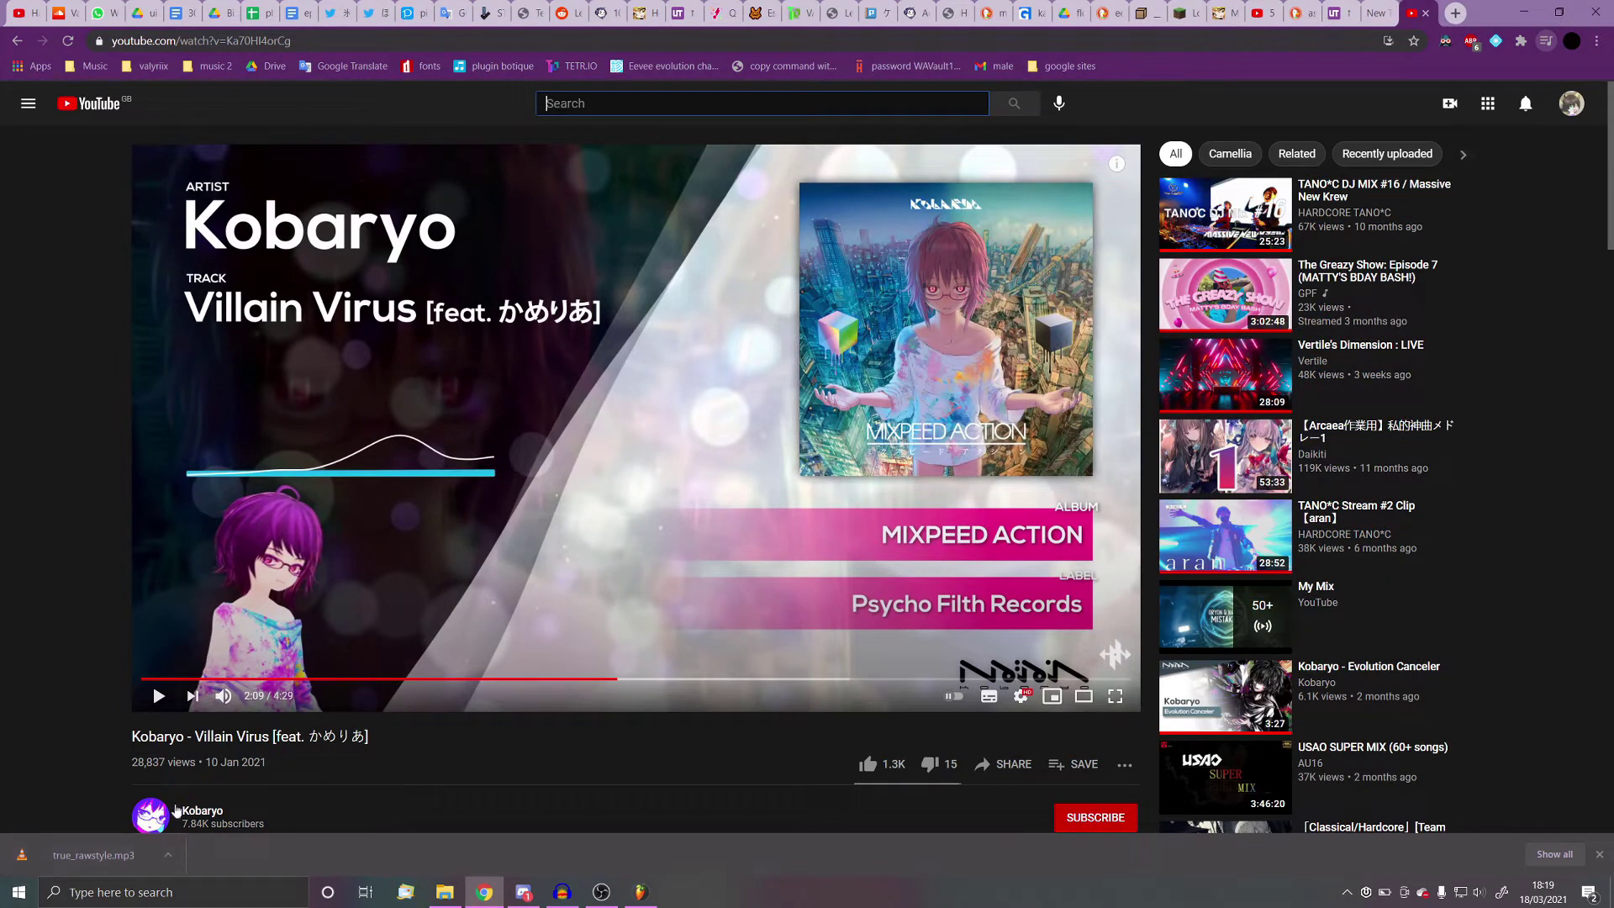
{"action": "left_click", "coordinate": [178, 812]}
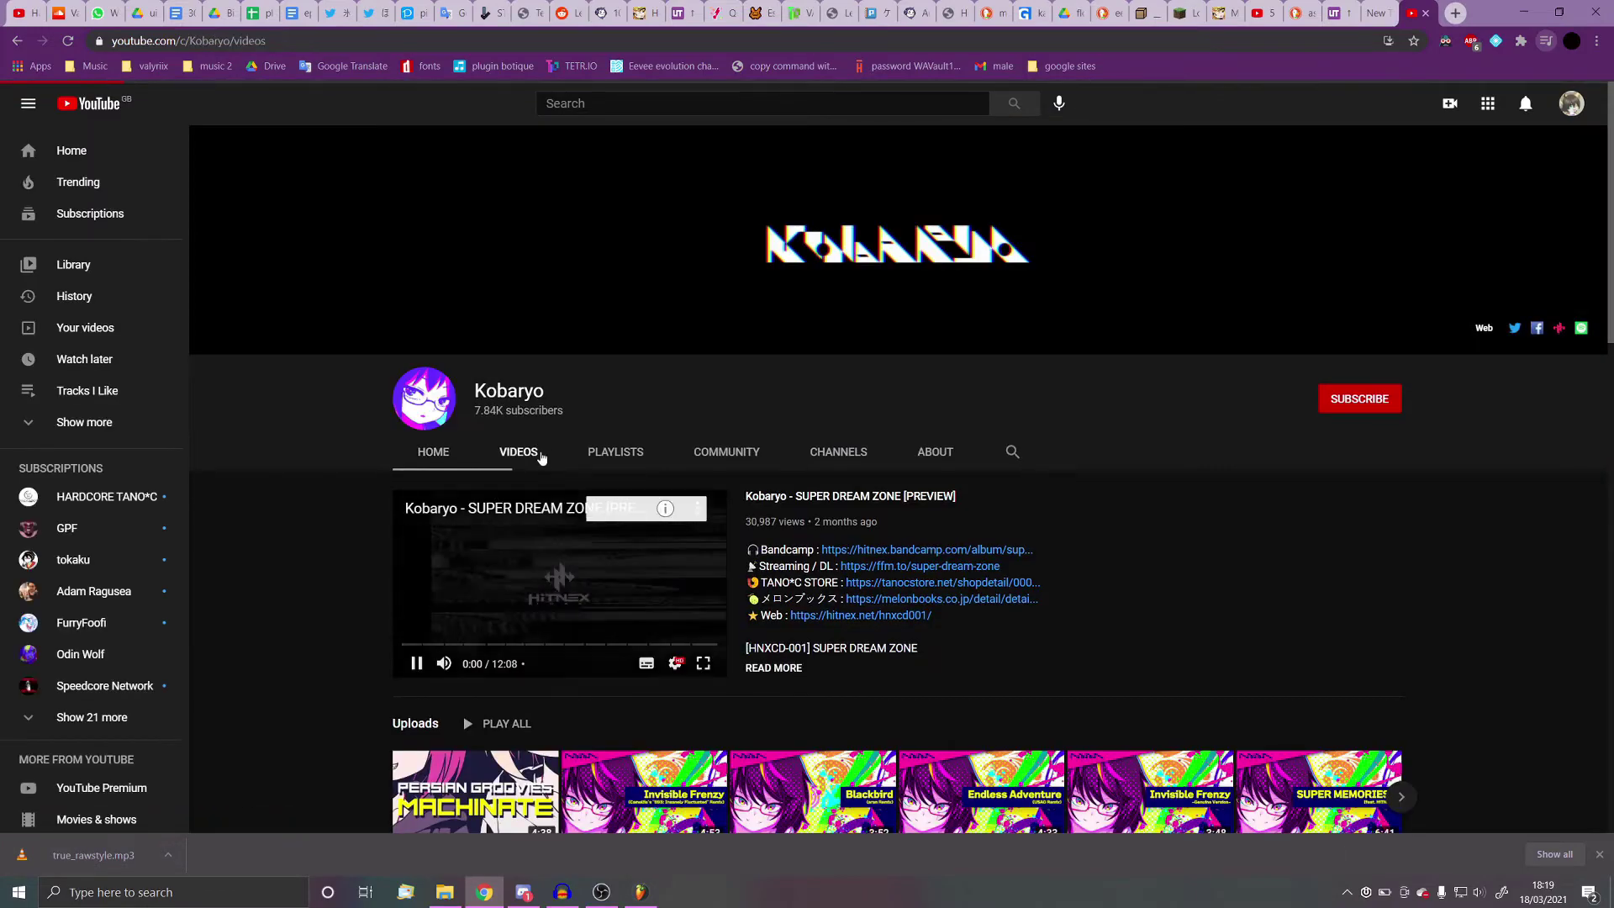
{"action": "left_click", "coordinate": [518, 451]}
{"action": "scroll", "coordinate": [400, 700], "scroll_direction": "down", "scroll_amount": 6}
{"action": "scroll", "coordinate": [399, 701], "scroll_direction": "up", "scroll_amount": 6}
{"action": "scroll", "coordinate": [628, 507], "scroll_direction": "down", "scroll_amount": 3}
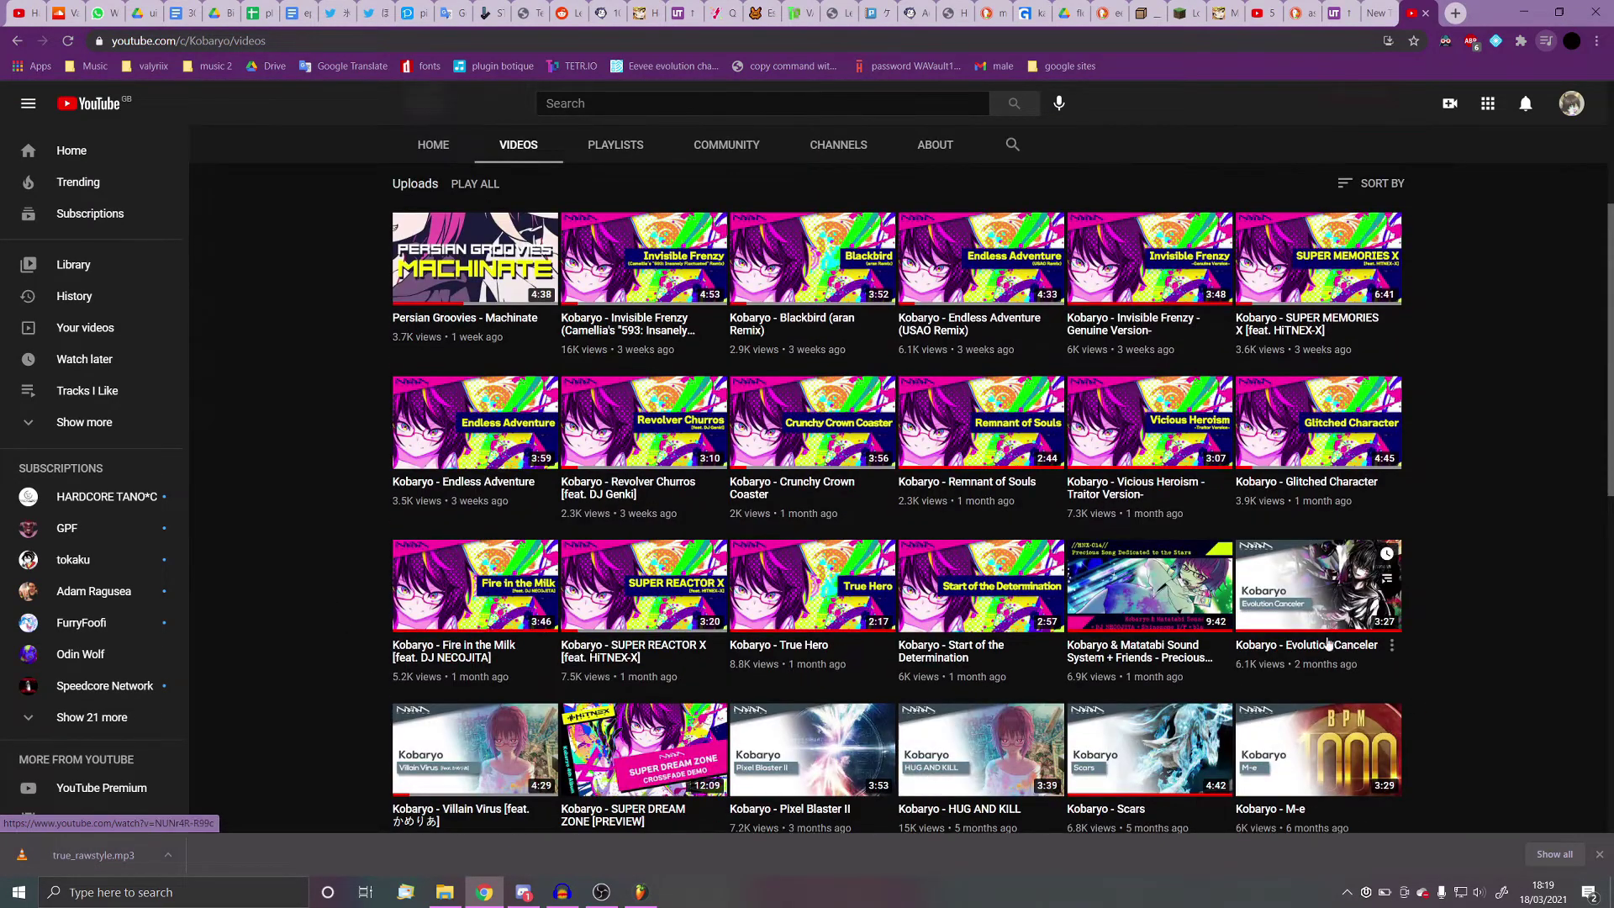
Step: Switch back to FL Studio and set lead 1's piano roll scale highlighting to Minor Natural (Aeolian) with root note F
{"action": "left_click", "coordinate": [640, 892]}
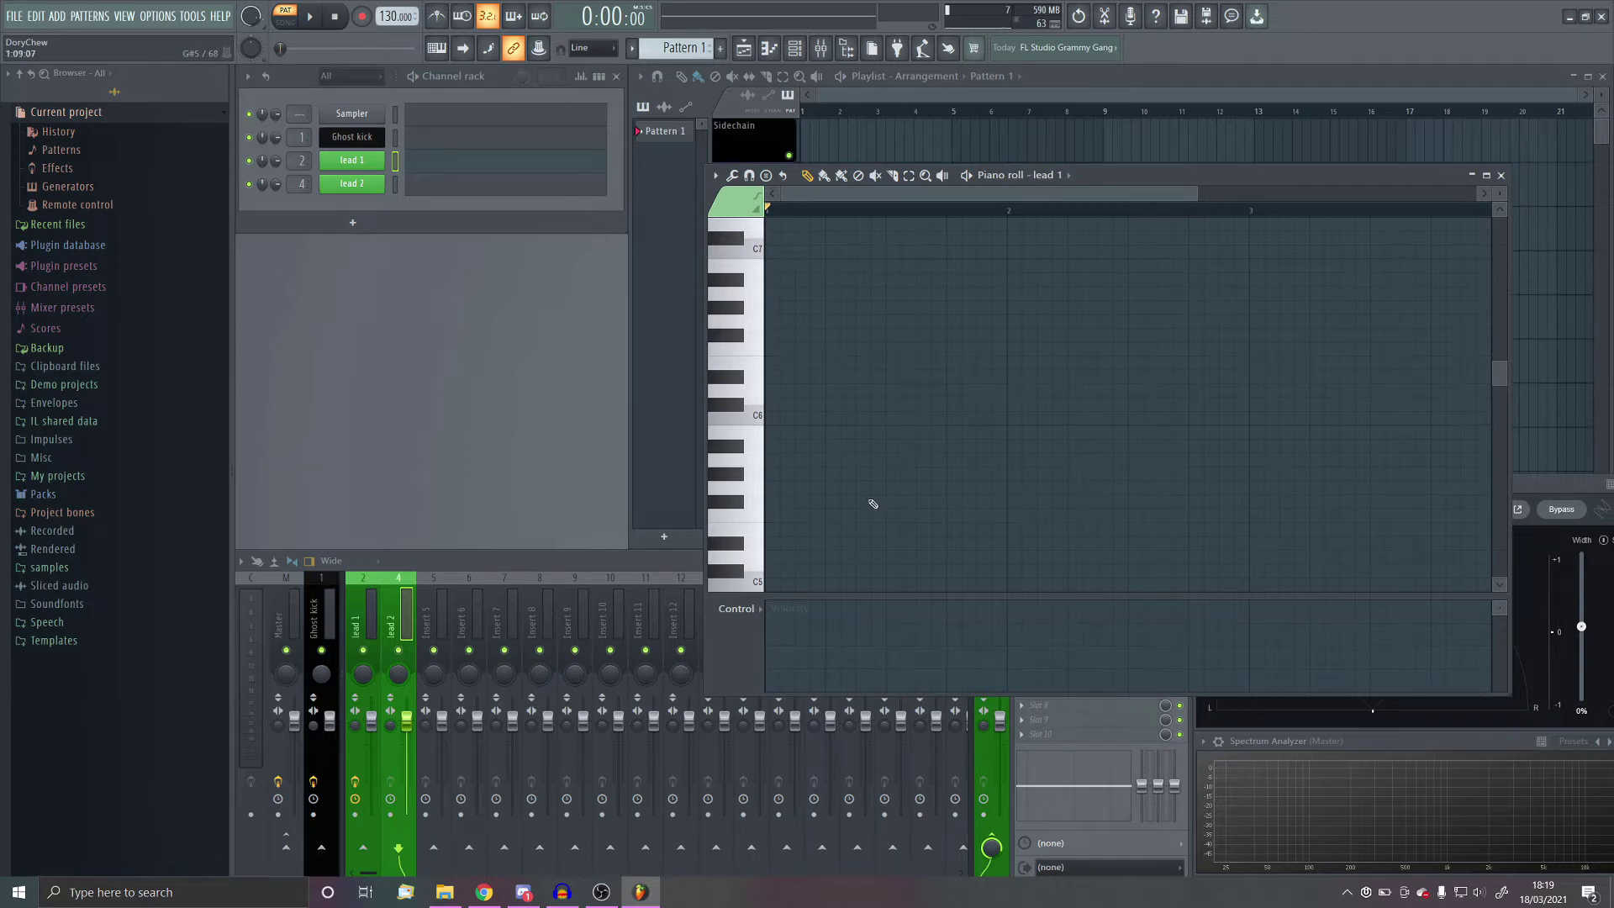
{"action": "scroll", "coordinate": [842, 476], "scroll_direction": "down", "scroll_amount": 5}
{"action": "scroll", "coordinate": [843, 476], "scroll_direction": "up", "scroll_amount": 2}
{"action": "left_click", "coordinate": [715, 175]}
{"action": "mouse_move", "coordinate": [754, 293]}
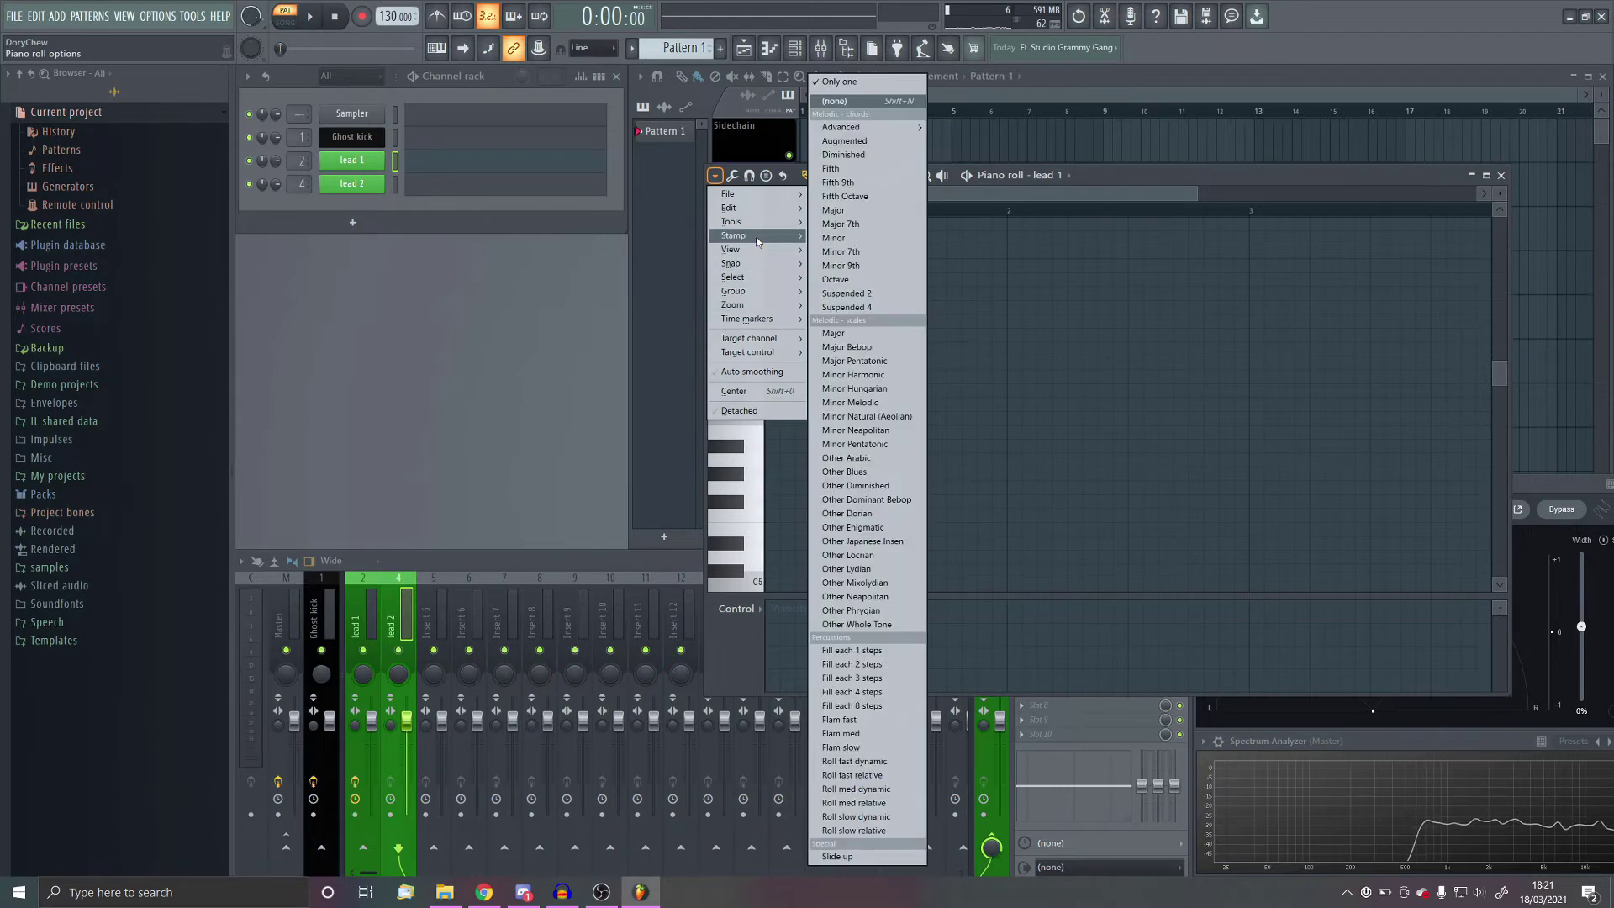
{"action": "mouse_move", "coordinate": [759, 226]}
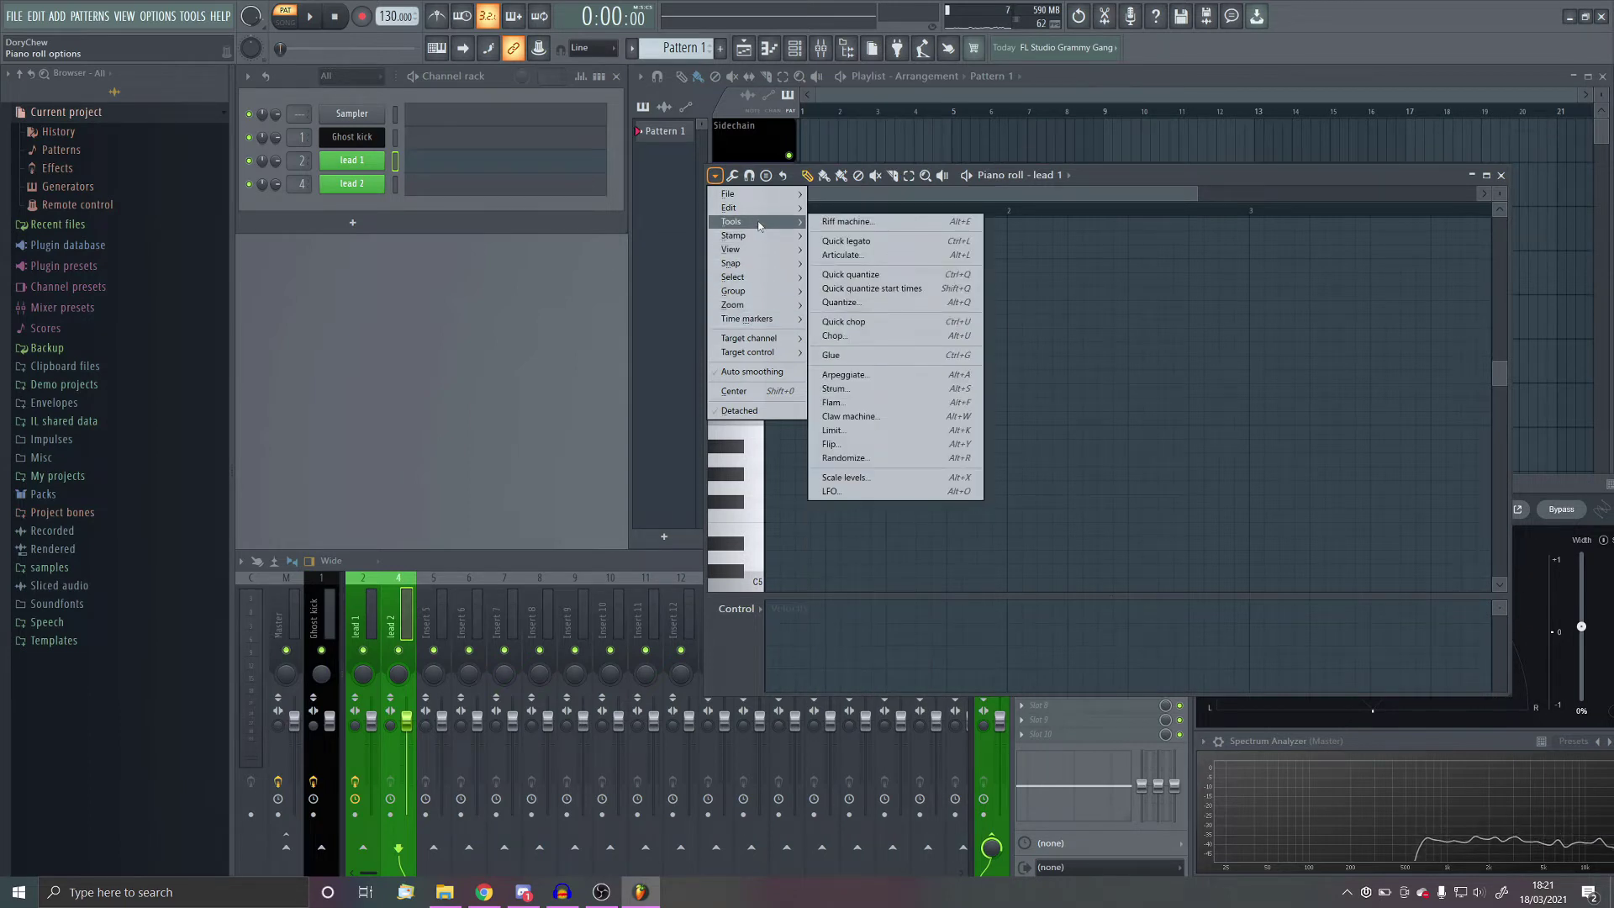
{"action": "mouse_move", "coordinate": [752, 258]}
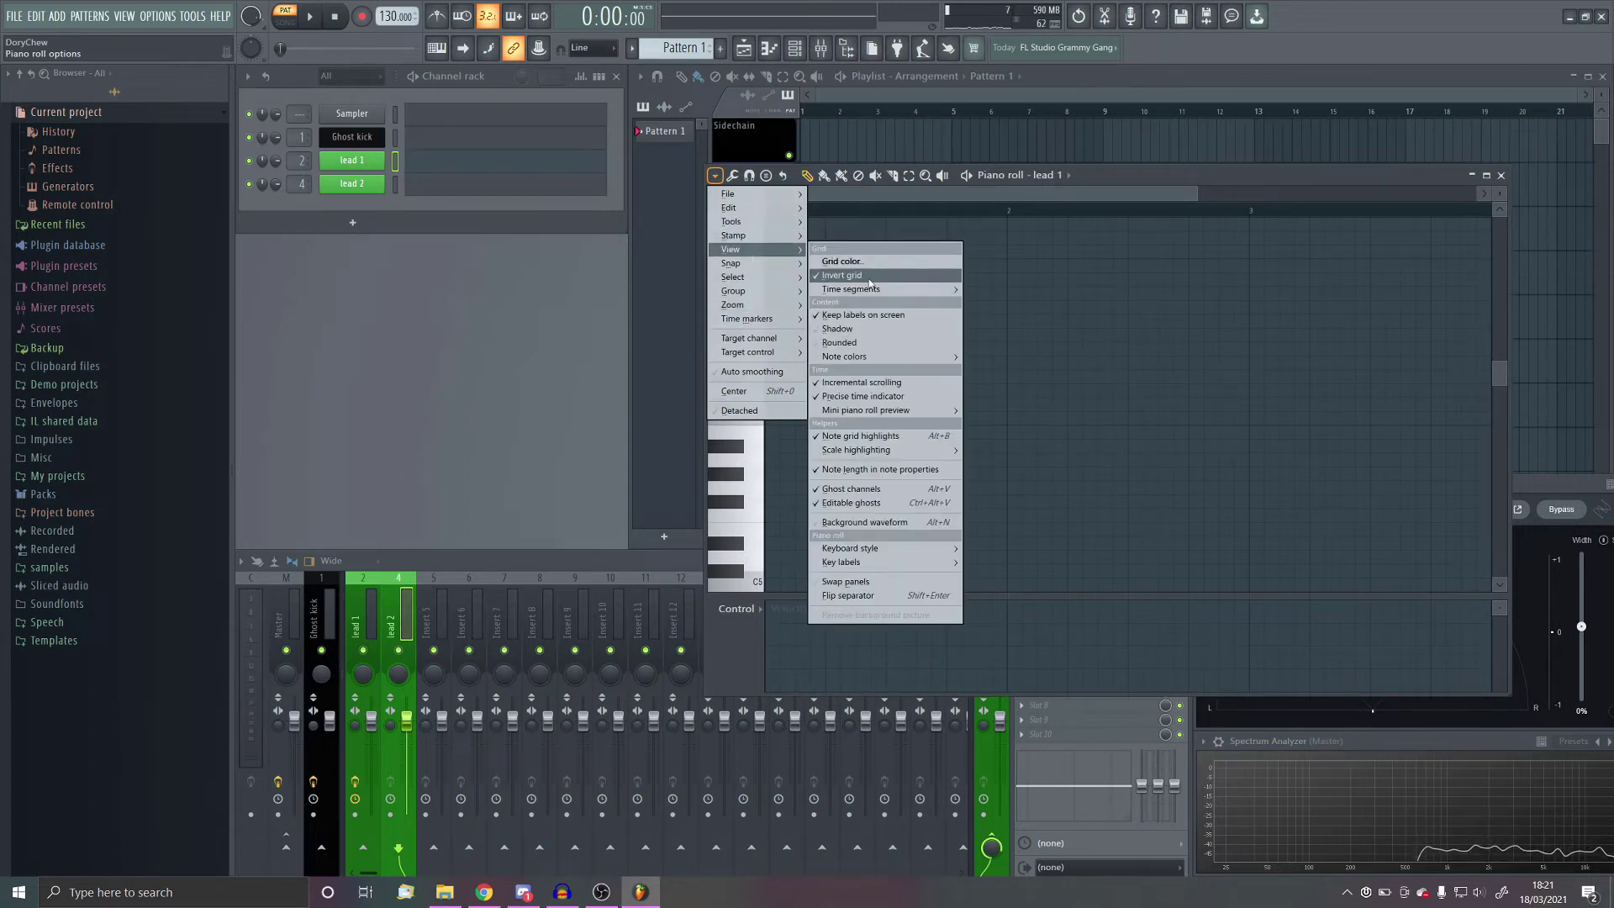
{"action": "mouse_move", "coordinate": [903, 455]}
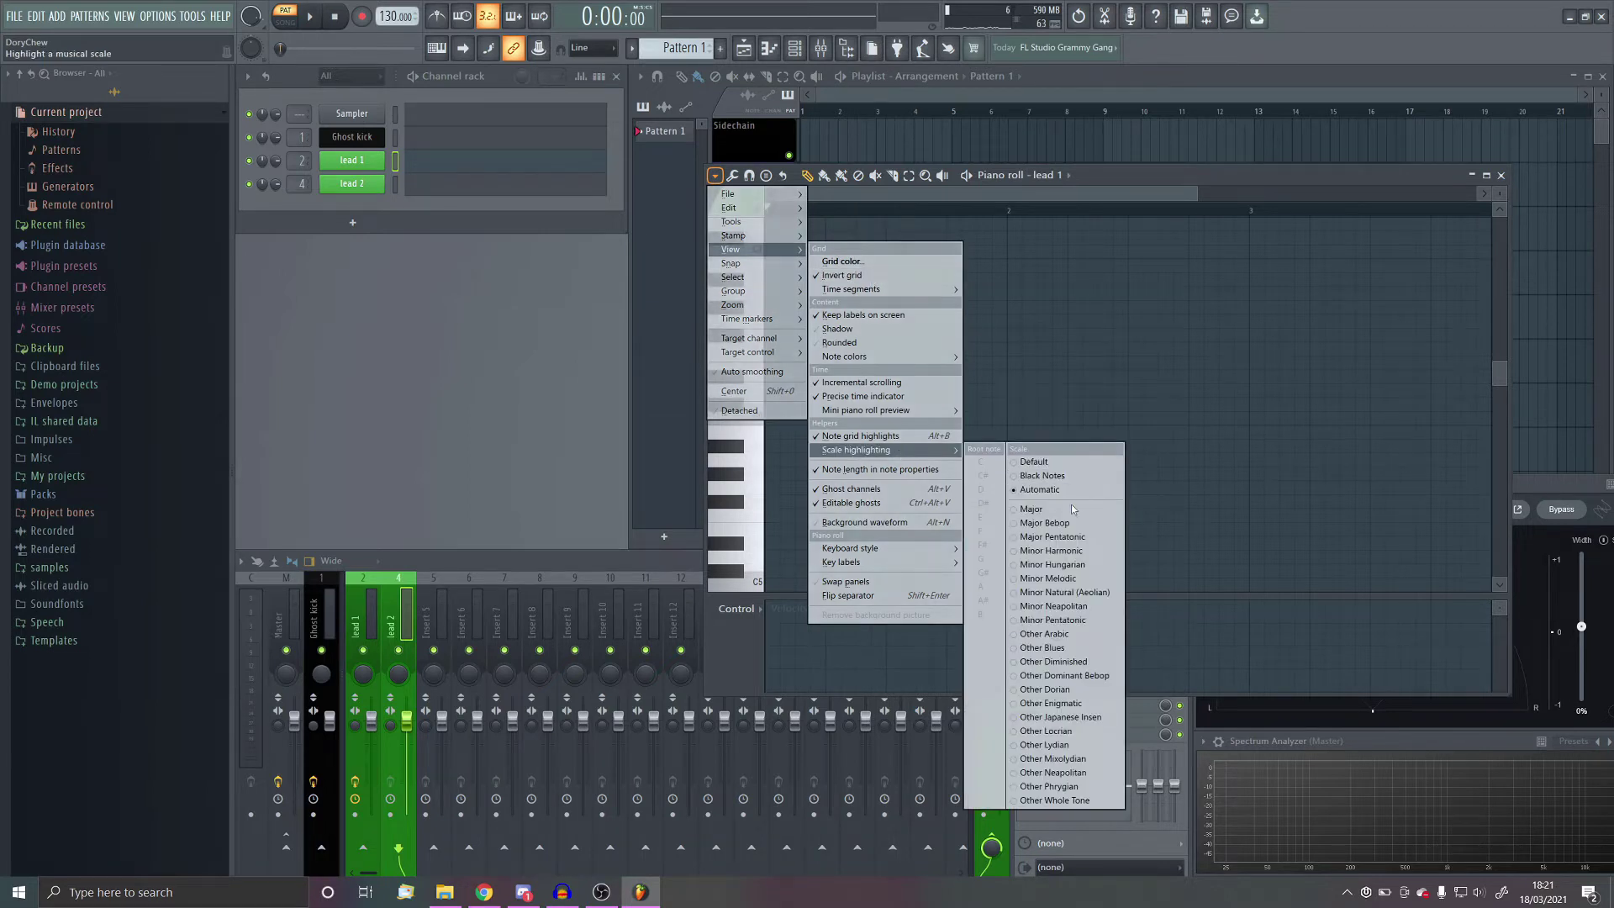
{"action": "left_click", "coordinate": [1085, 593]}
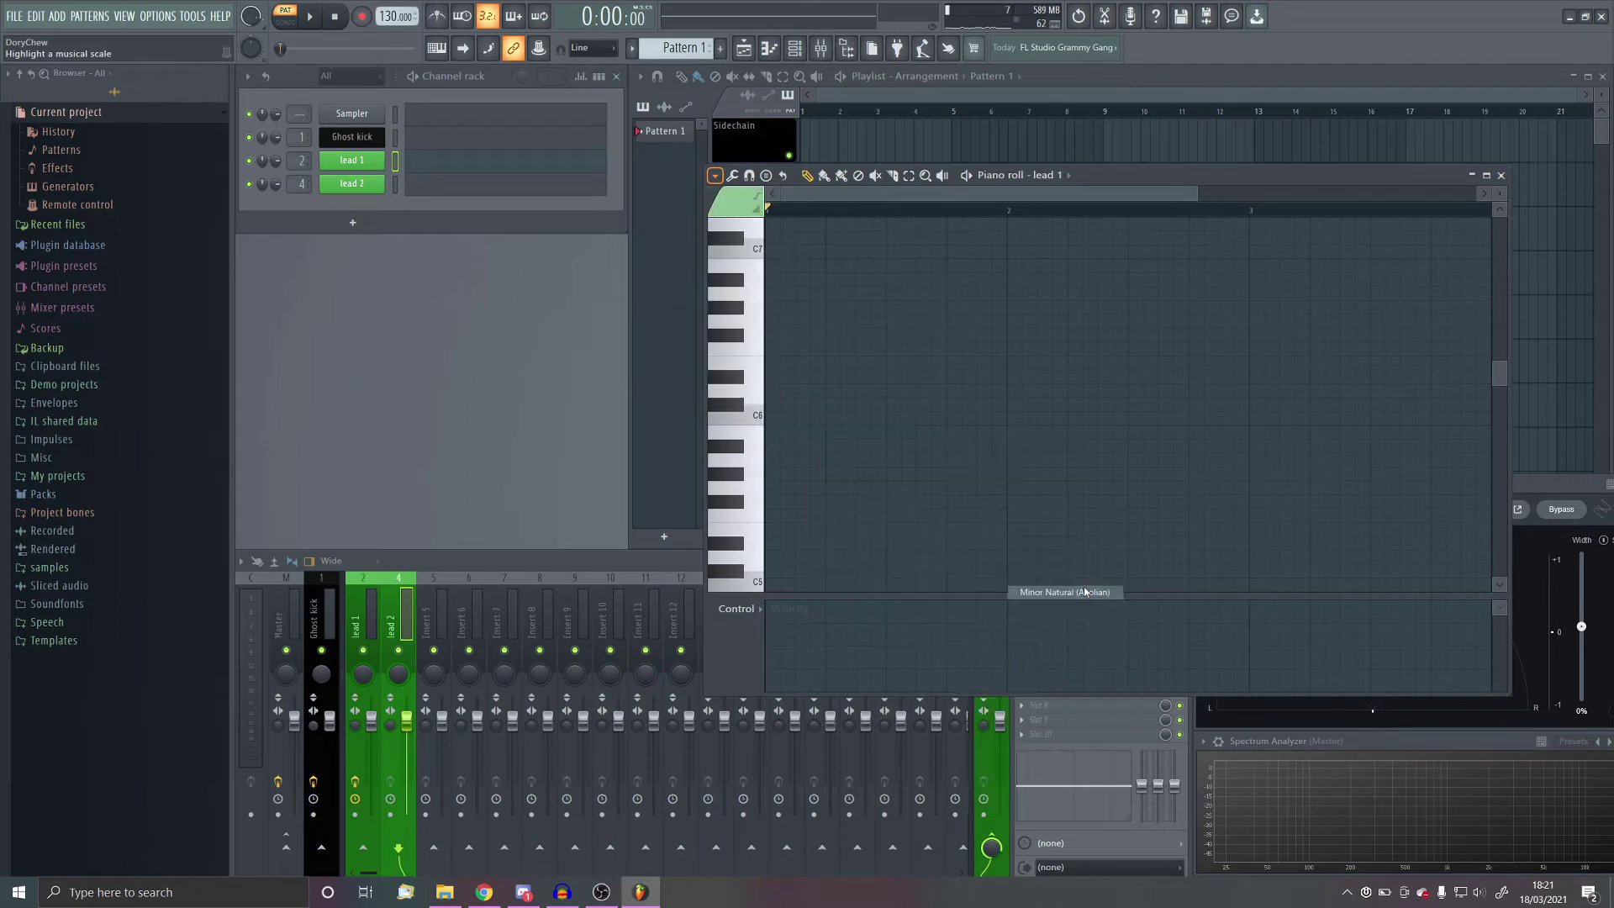
{"action": "left_click", "coordinate": [714, 176]}
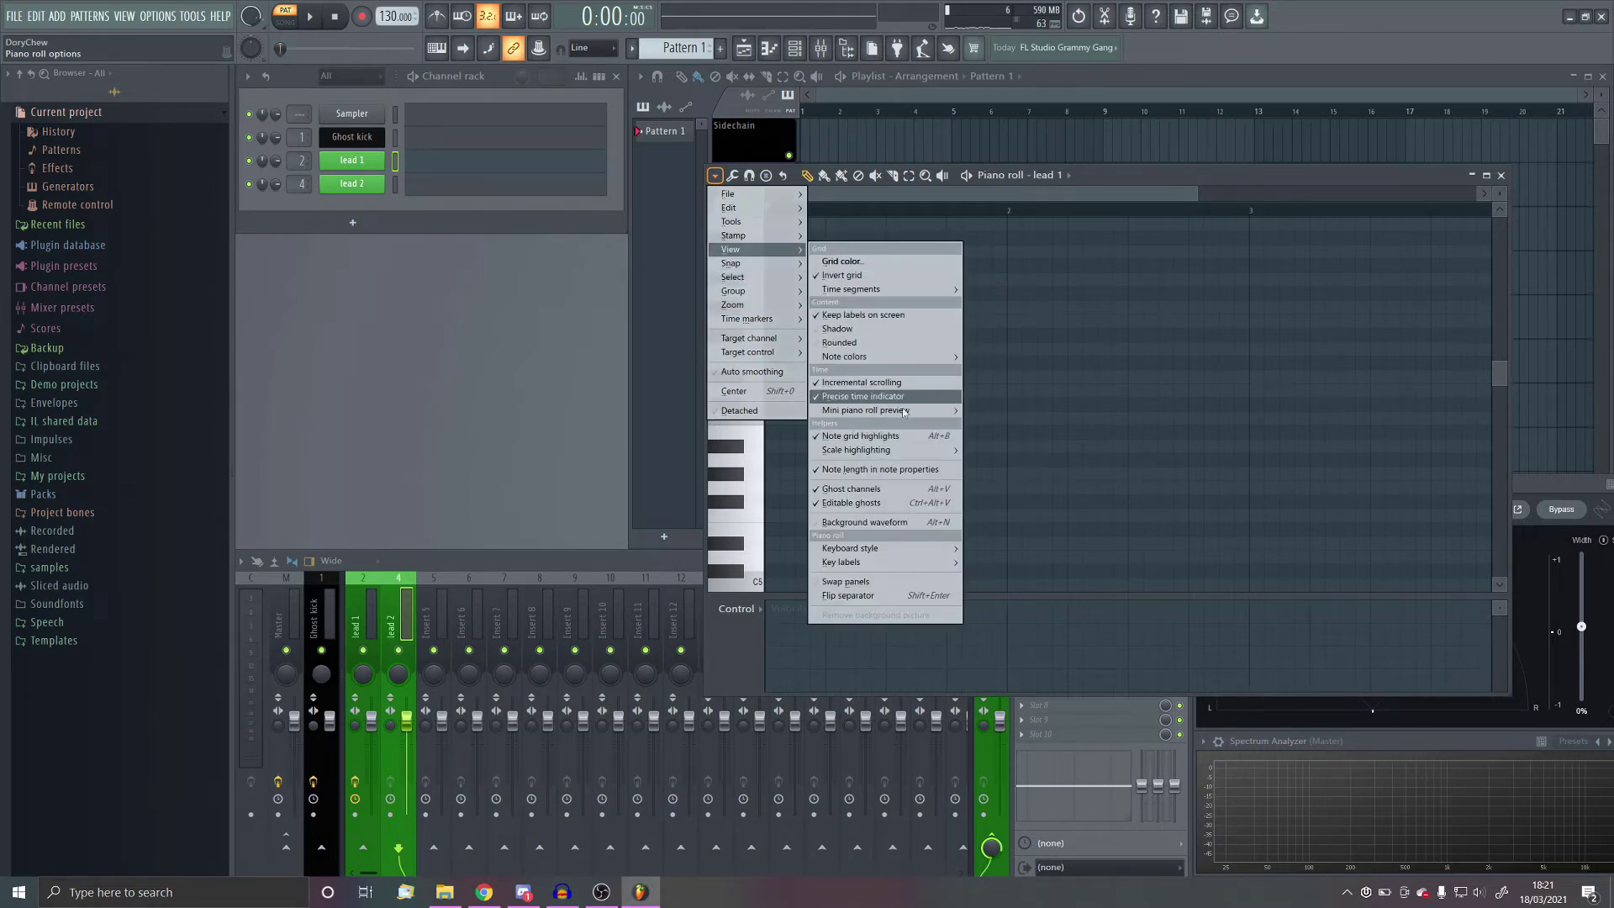
{"action": "mouse_move", "coordinate": [900, 448]}
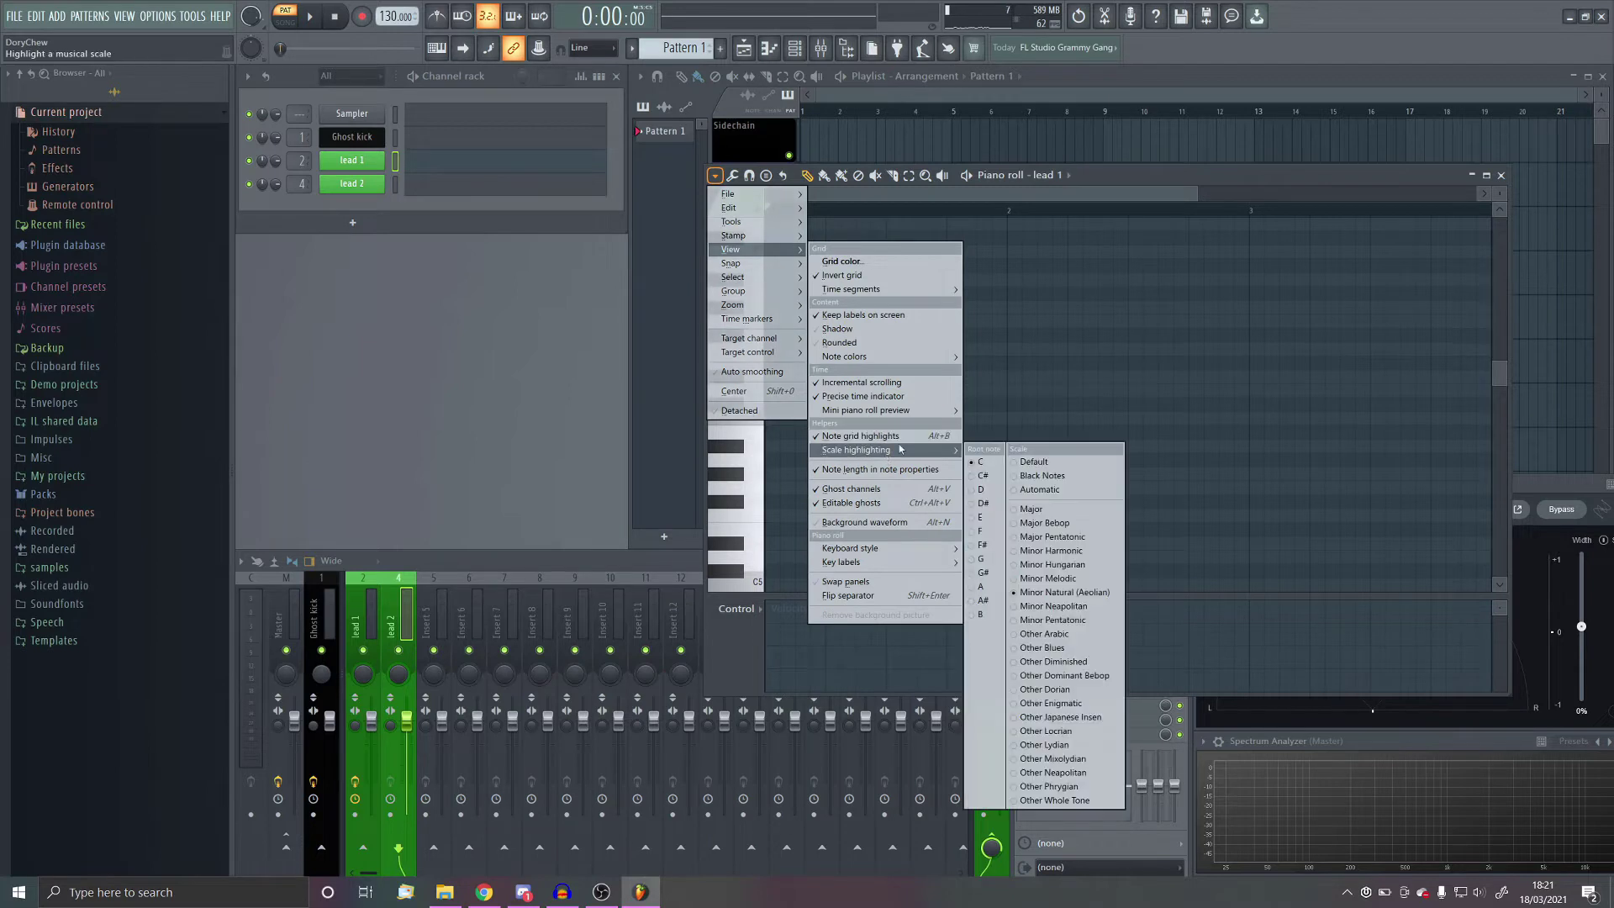
{"action": "left_click", "coordinate": [978, 532]}
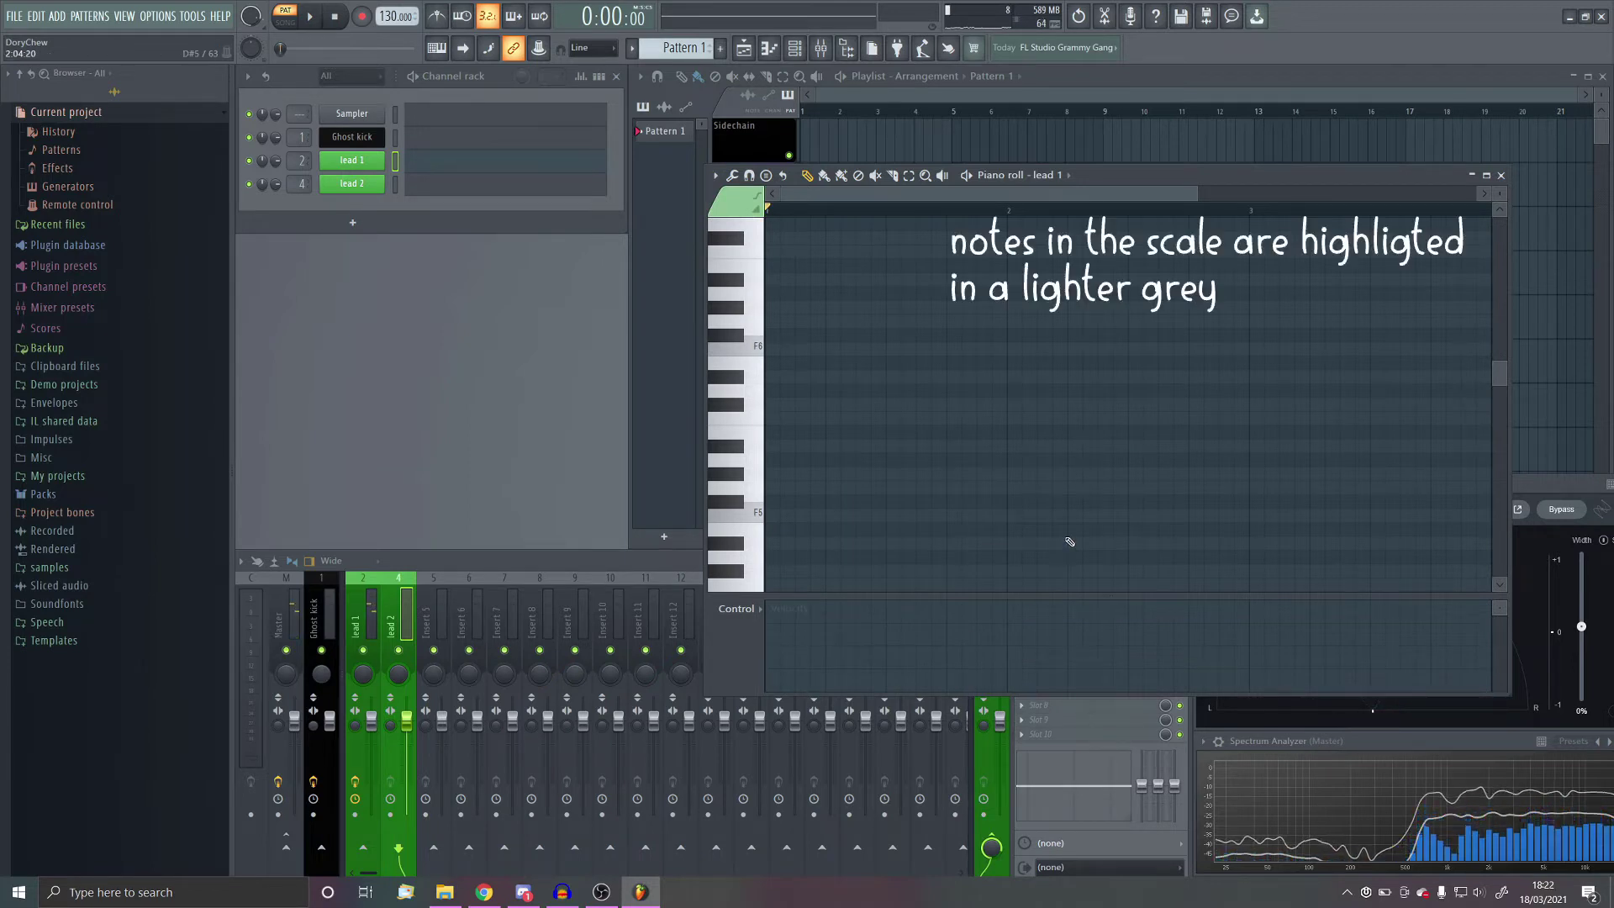
Step: Try a single note in bar 2 of lead 1's piano roll and remove it
{"action": "key", "text": "t"}
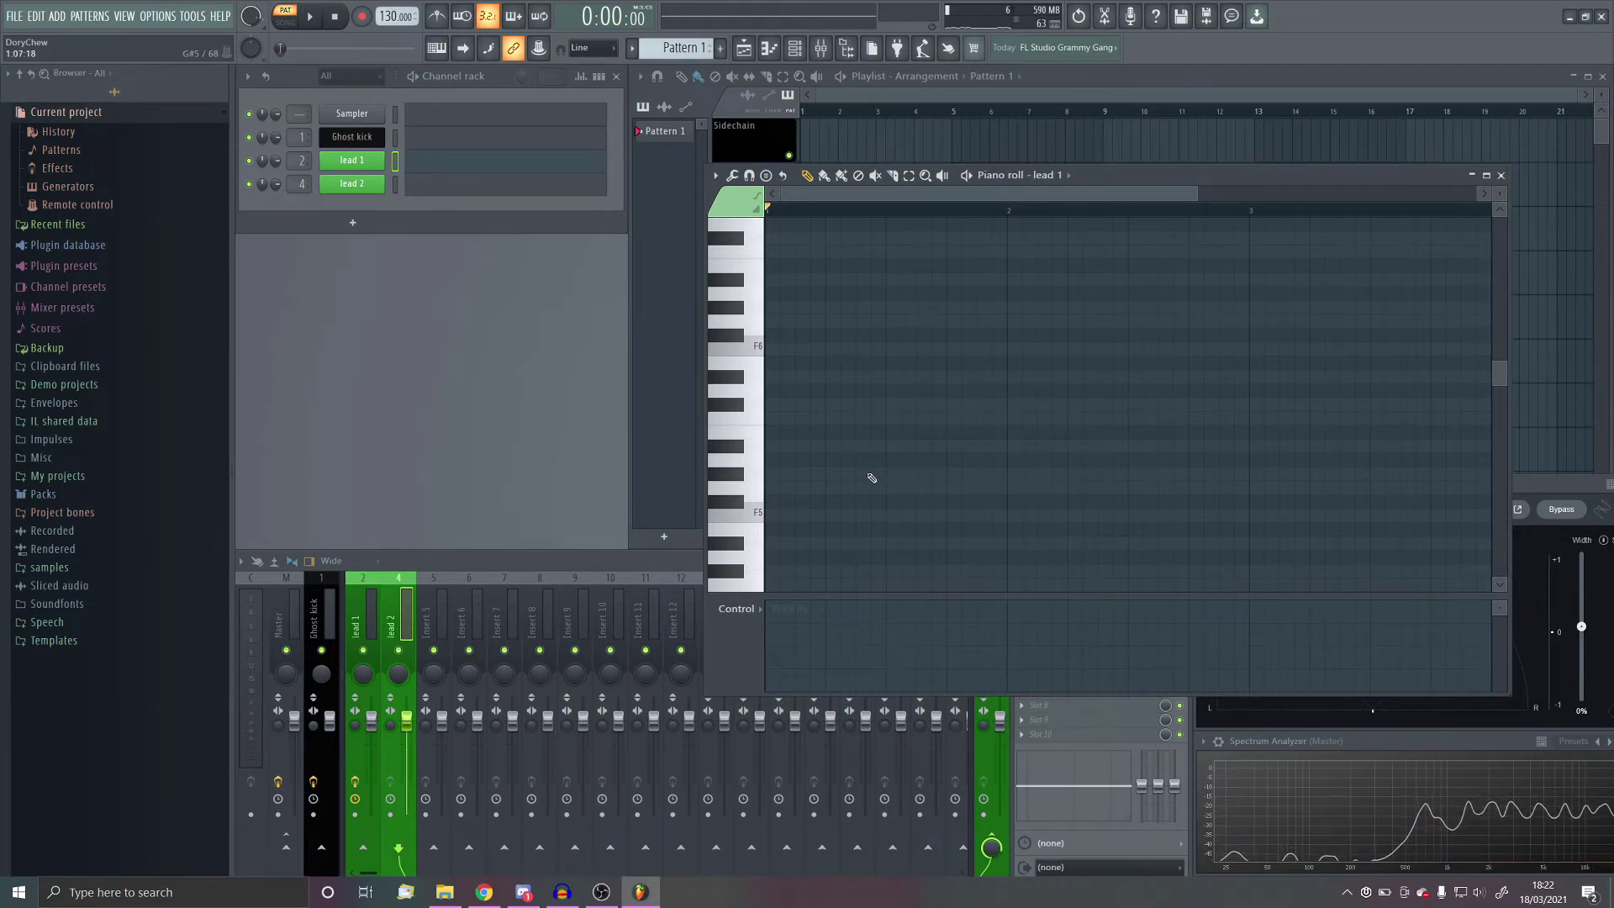
{"action": "left_click", "coordinate": [1033, 404]}
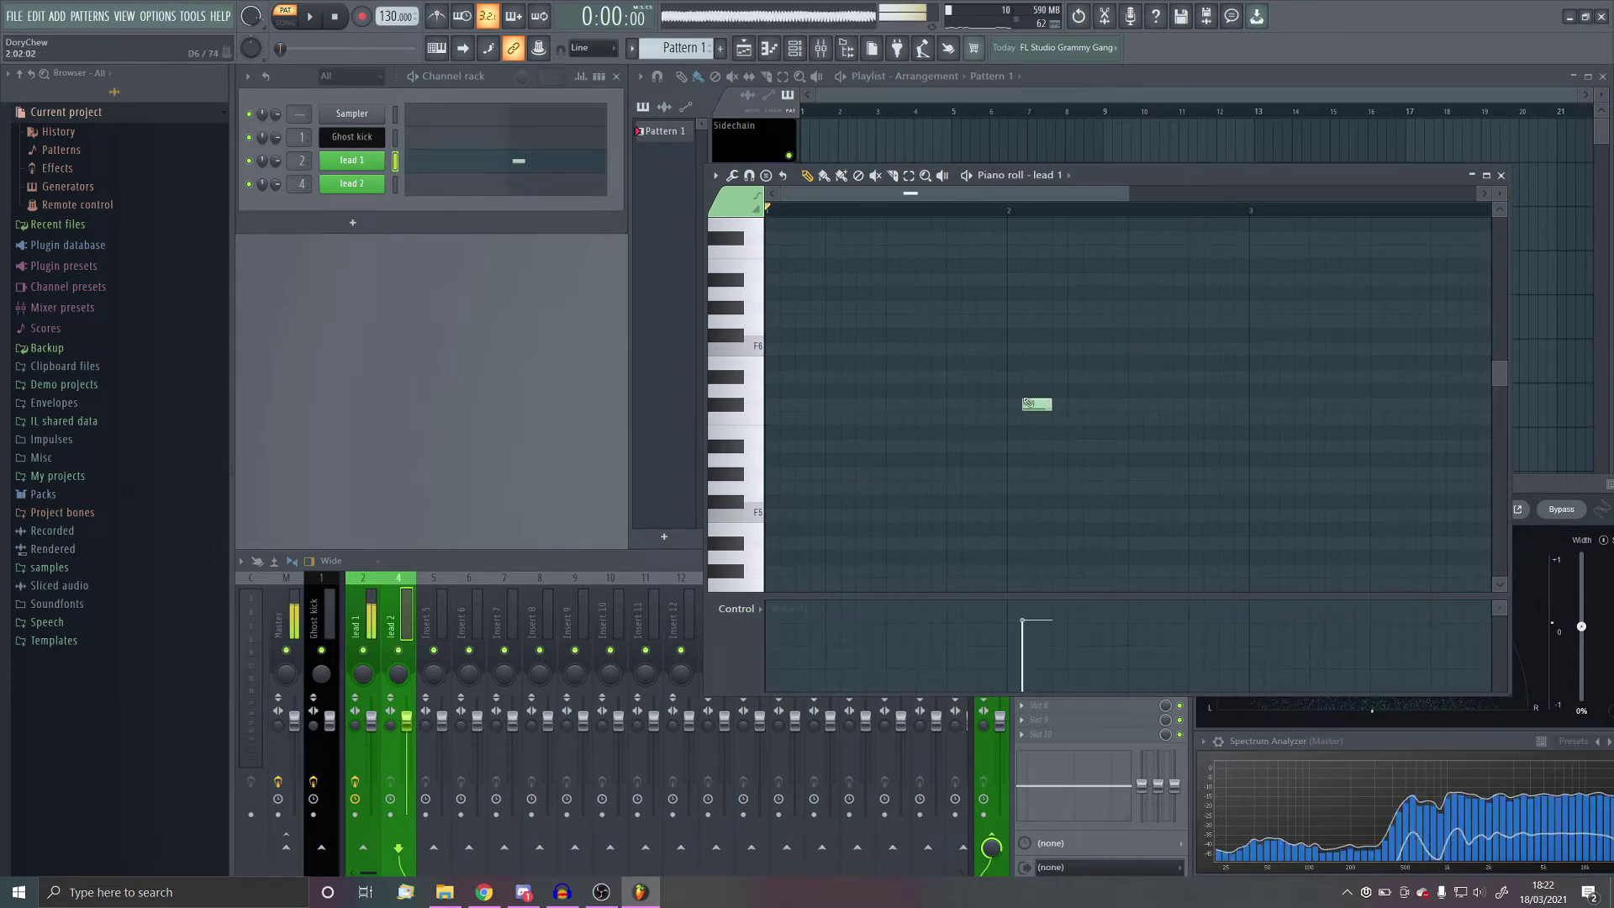
{"action": "right_click", "coordinate": [1032, 405]}
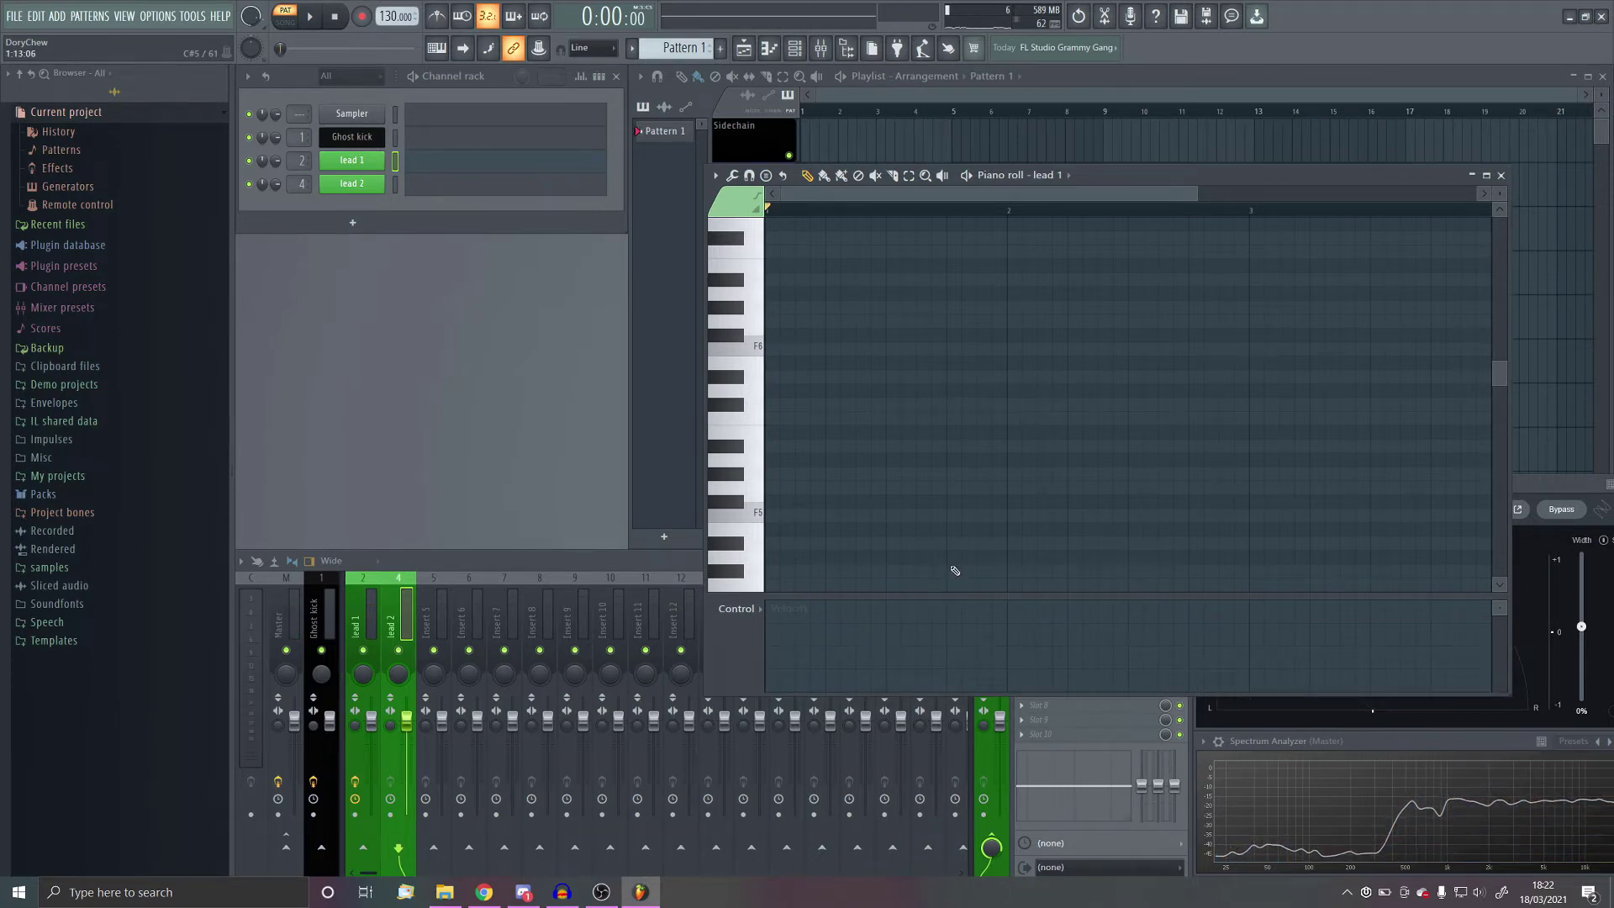
Step: Play test notes of the F minor scale, including F6, G#6 and D#7, to work out a melody for lead 1
{"action": "key", "text": "v"}
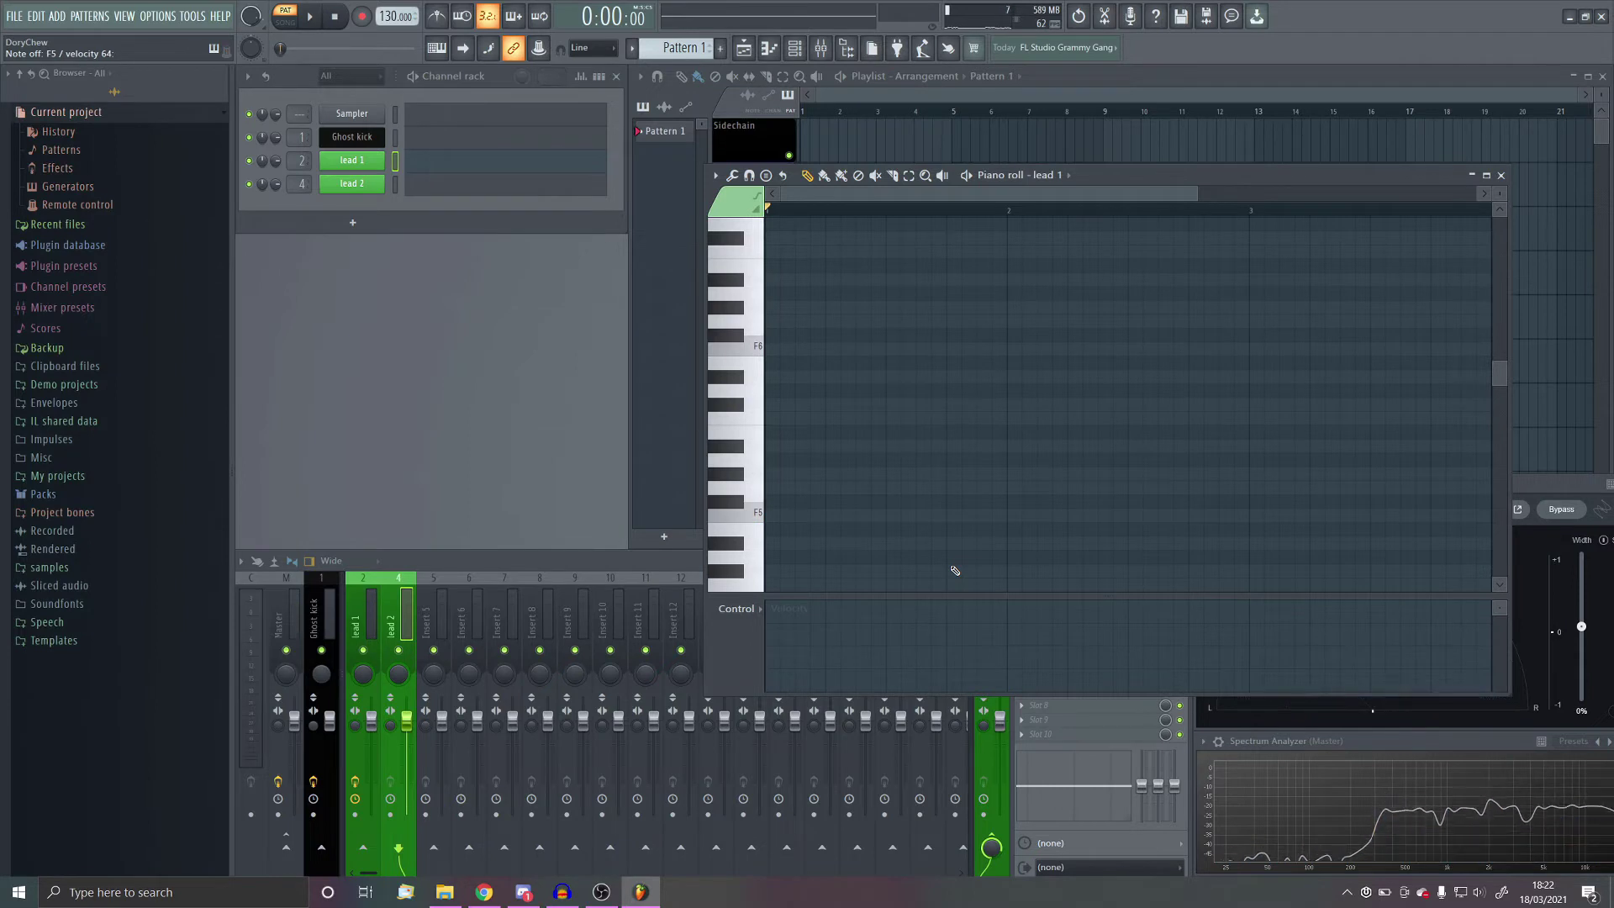
{"action": "key", "text": "6"}
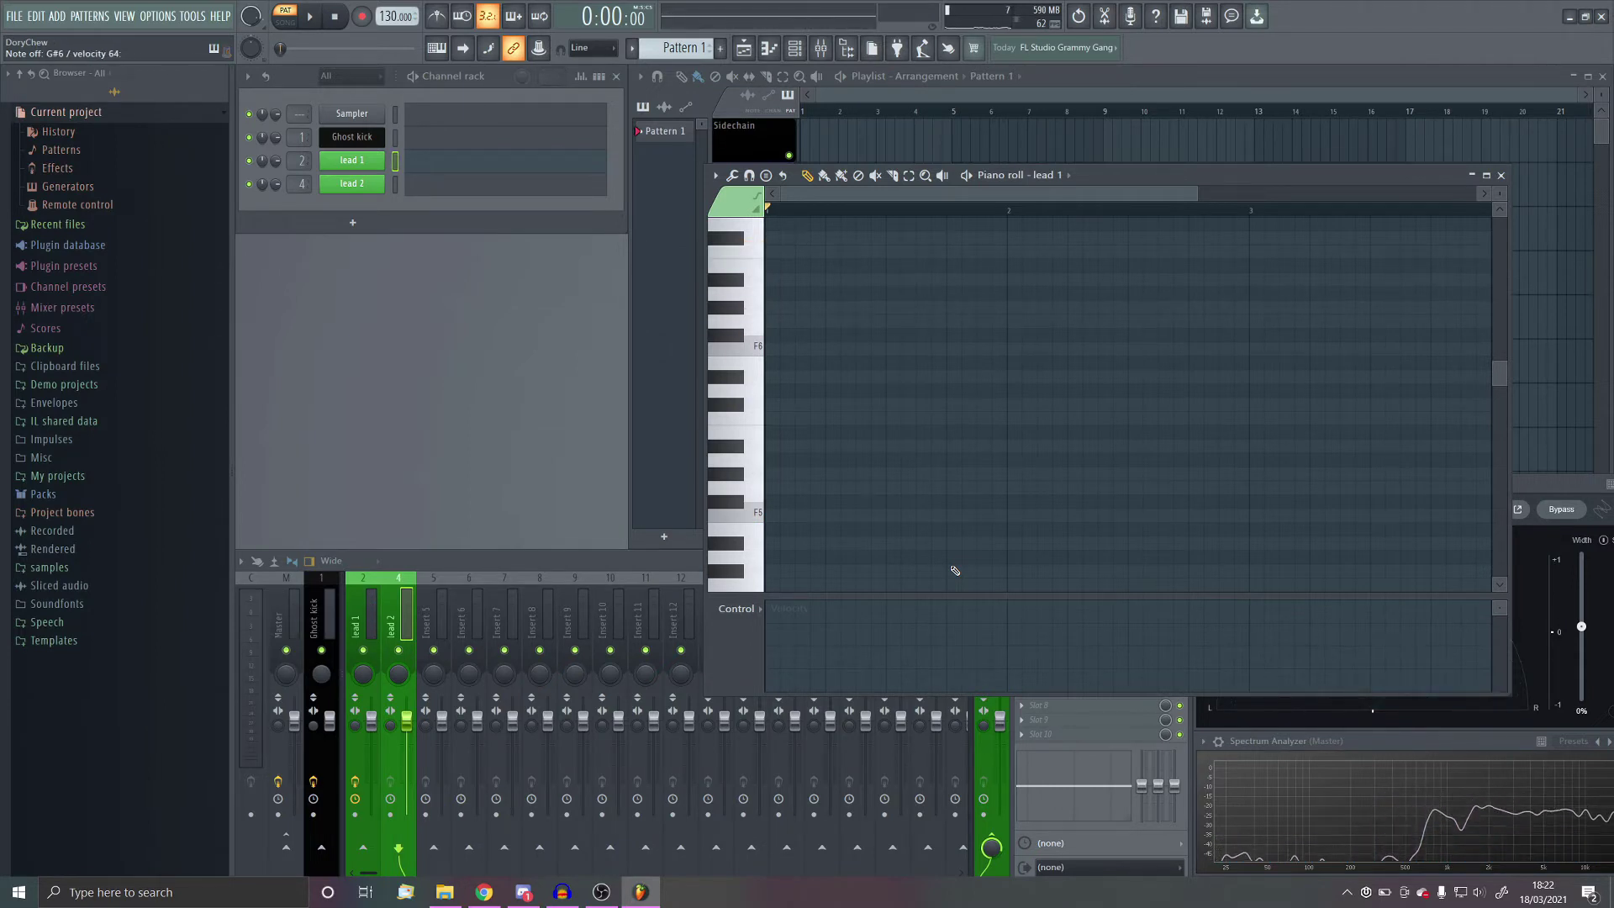
{"action": "key", "text": "t"}
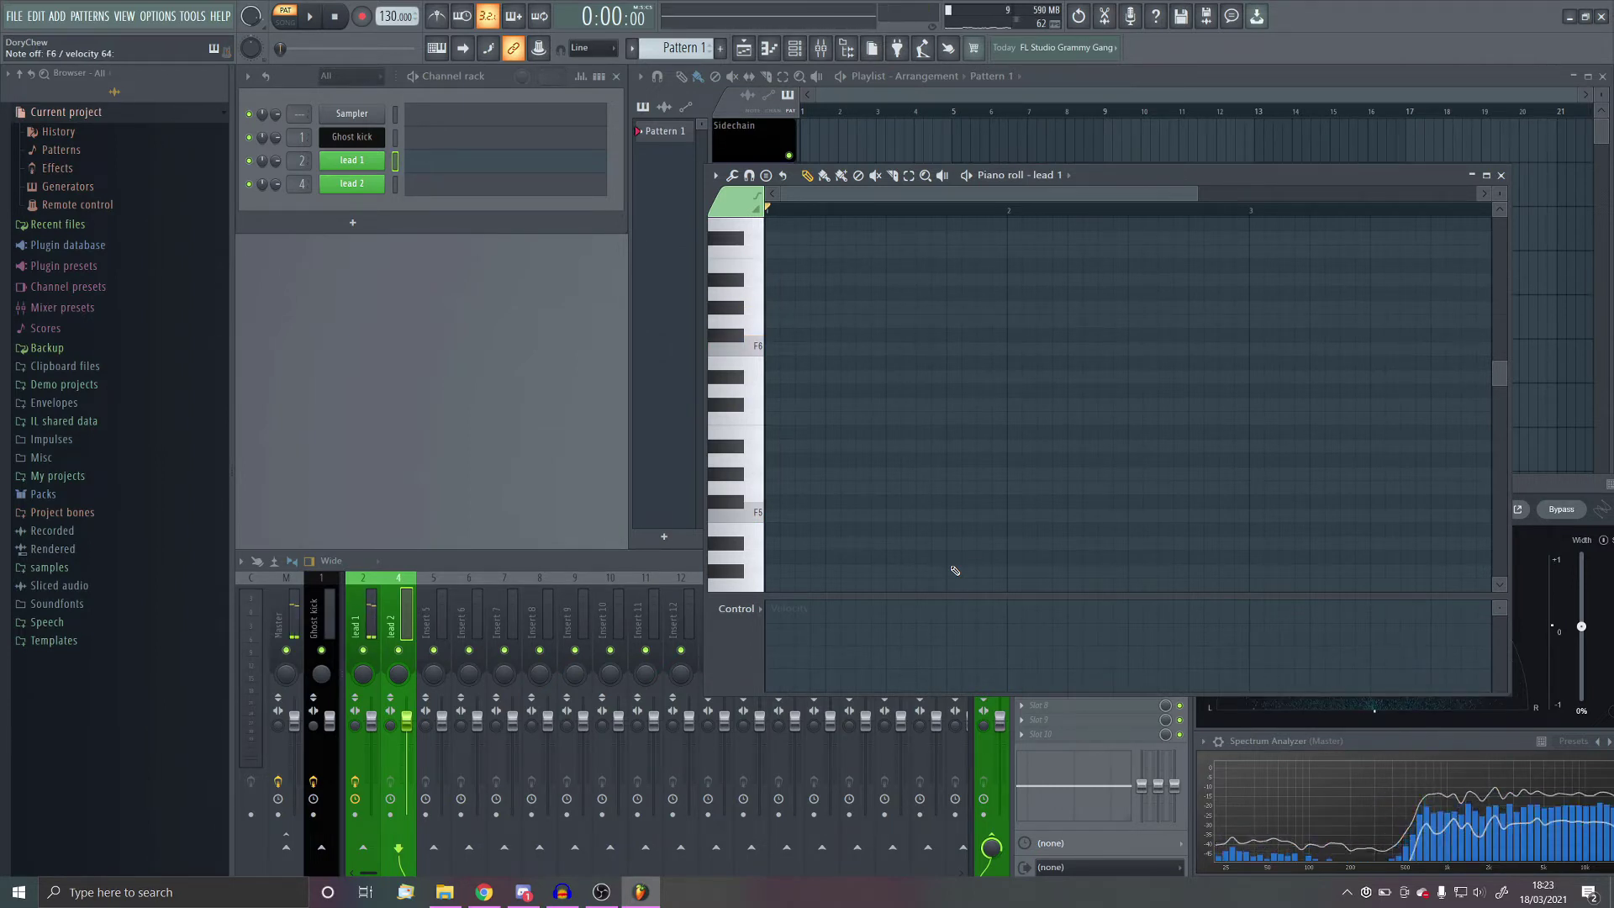
{"action": "key", "text": "t"}
{"action": "key", "text": "r"}
{"action": "key", "text": "t"}
{"action": "key", "text": "7"}
{"action": "key", "text": "6"}
{"action": "key", "text": "r"}
{"action": "key", "text": "r"}
{"action": "key", "text": "6"}
{"action": "key", "text": "t"}
{"action": "key", "text": "0"}
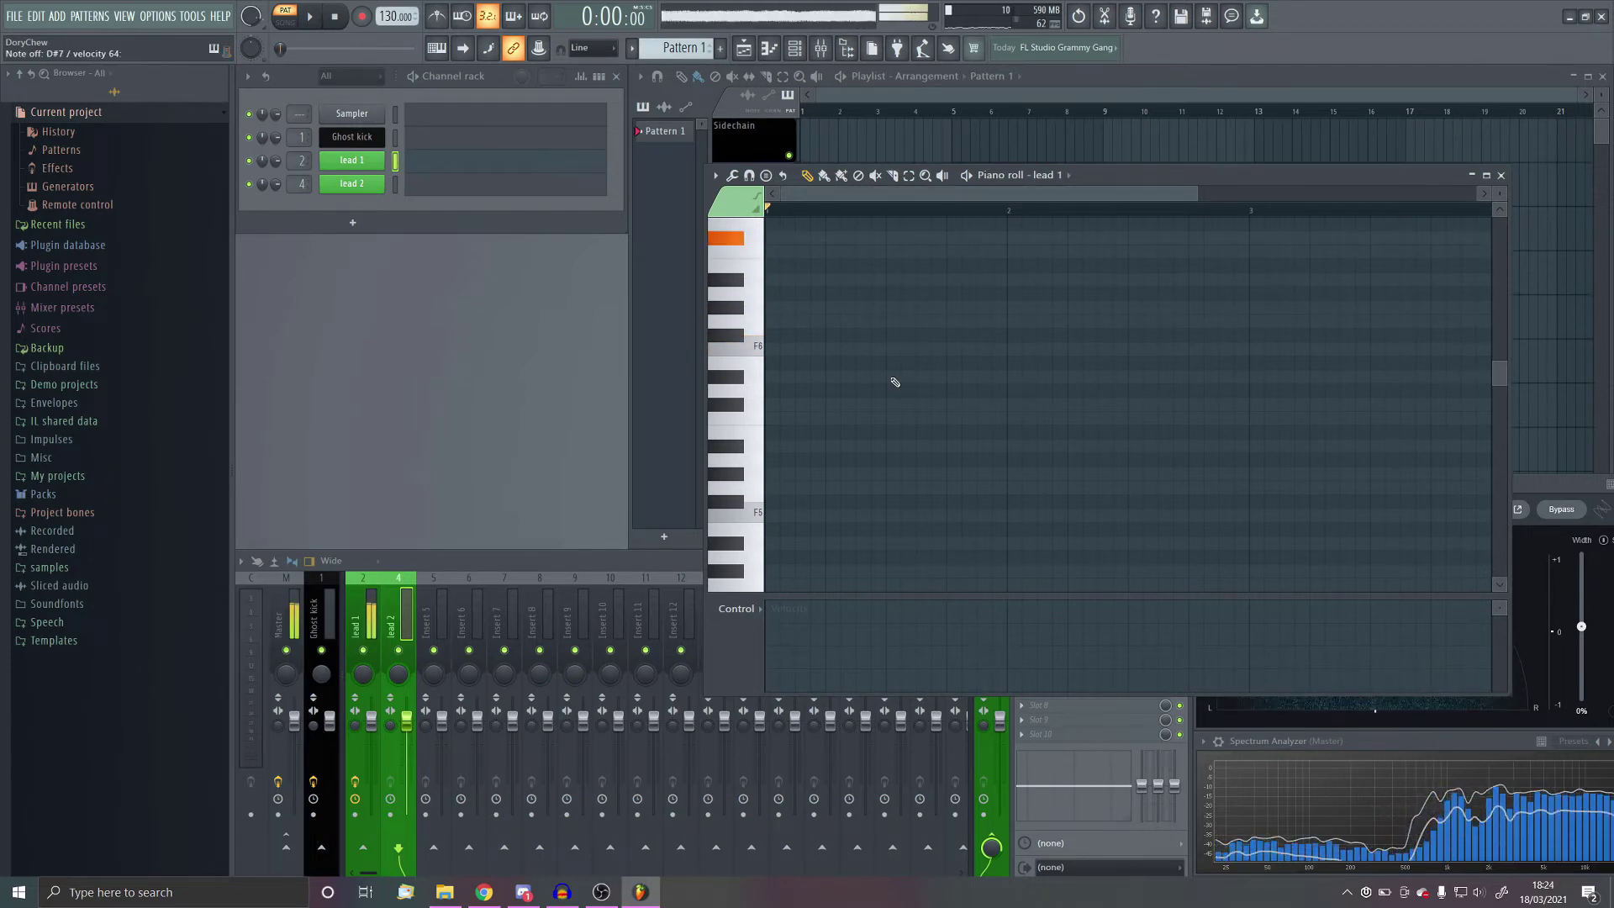
{"action": "key", "text": "space"}
{"action": "key", "text": "r"}
{"action": "key", "text": "6"}
{"action": "key", "text": "t"}
{"action": "key", "text": "space"}
Step: Build lead 1's opening phrase by removing a stray note, adjusting lengths and adding G6, F6, C7 and G#6 notes
{"action": "right_click", "coordinate": [959, 404]}
{"action": "left_click_drag", "start_coordinate": [914, 391], "coordinate": [885, 391]}
{"action": "left_click", "coordinate": [903, 405]}
{"action": "left_click", "coordinate": [959, 432]}
{"action": "left_click", "coordinate": [988, 335]}
{"action": "left_click", "coordinate": [1055, 391]}
{"action": "left_click", "coordinate": [1113, 405]}
{"action": "mouse_move", "coordinate": [1004, 335]}
{"action": "left_mouse_down"}
{"action": "mouse_move", "coordinate": [1036, 336]}
{"action": "mouse_move", "coordinate": [1244, 458]}
{"action": "mouse_move", "coordinate": [1036, 321]}
{"action": "left_mouse_up"}
Step: Extend the phrase with an F6 and a C#7 note, nudge the selected notes forward in time and play it
{"action": "left_click", "coordinate": [1164, 433]}
{"action": "left_click", "coordinate": [1196, 321]}
{"action": "key", "text": "shift+Right"}
{"action": "key", "text": "shift+Right"}
{"action": "key", "text": "shift+Right"}
{"action": "key", "text": "space"}
Step: Save the project and play lead 1's melody
{"action": "scroll", "coordinate": [991, 396], "scroll_direction": "down", "scroll_amount": 3}
{"action": "key", "text": "ctrl+s"}
{"action": "type", "text": "DoryChew"}
{"action": "key", "text": "Return"}
{"action": "key", "text": "space"}
Step: Continue the melody after the C#7 with F6 and G6 notes, adjust an F6 and try out the following pitches
{"action": "scroll", "coordinate": [1005, 374], "scroll_direction": "up", "scroll_amount": 3}
{"action": "left_click", "coordinate": [962, 432]}
{"action": "left_click_drag", "start_coordinate": [1055, 432], "coordinate": [1022, 432]}
{"action": "left_click", "coordinate": [1034, 404]}
{"action": "key", "text": "r"}
{"action": "key", "text": "0"}
{"action": "key", "text": "9"}
{"action": "key", "text": "i"}
Step: Add the D#7, C#7, C7 and G6 run through bar 4, place an F6 at bar 5 and play the melody
{"action": "left_click_drag", "start_coordinate": [1207, 293], "coordinate": [1177, 293]}
{"action": "mouse_move", "coordinate": [1221, 321]}
{"action": "left_mouse_down"}
{"action": "mouse_move", "coordinate": [1192, 321]}
{"action": "mouse_move", "coordinate": [1326, 336]}
{"action": "mouse_move", "coordinate": [1299, 321]}
{"action": "left_mouse_up"}
{"action": "left_click", "coordinate": [1251, 404]}
{"action": "left_click", "coordinate": [1282, 336]}
{"action": "left_click", "coordinate": [1341, 363]}
{"action": "left_click_drag", "start_coordinate": [1355, 363], "coordinate": [1355, 335]}
{"action": "scroll", "coordinate": [850, 468], "scroll_direction": "down", "scroll_amount": 5}
{"action": "left_click", "coordinate": [1135, 432]}
{"action": "key", "text": "space"}
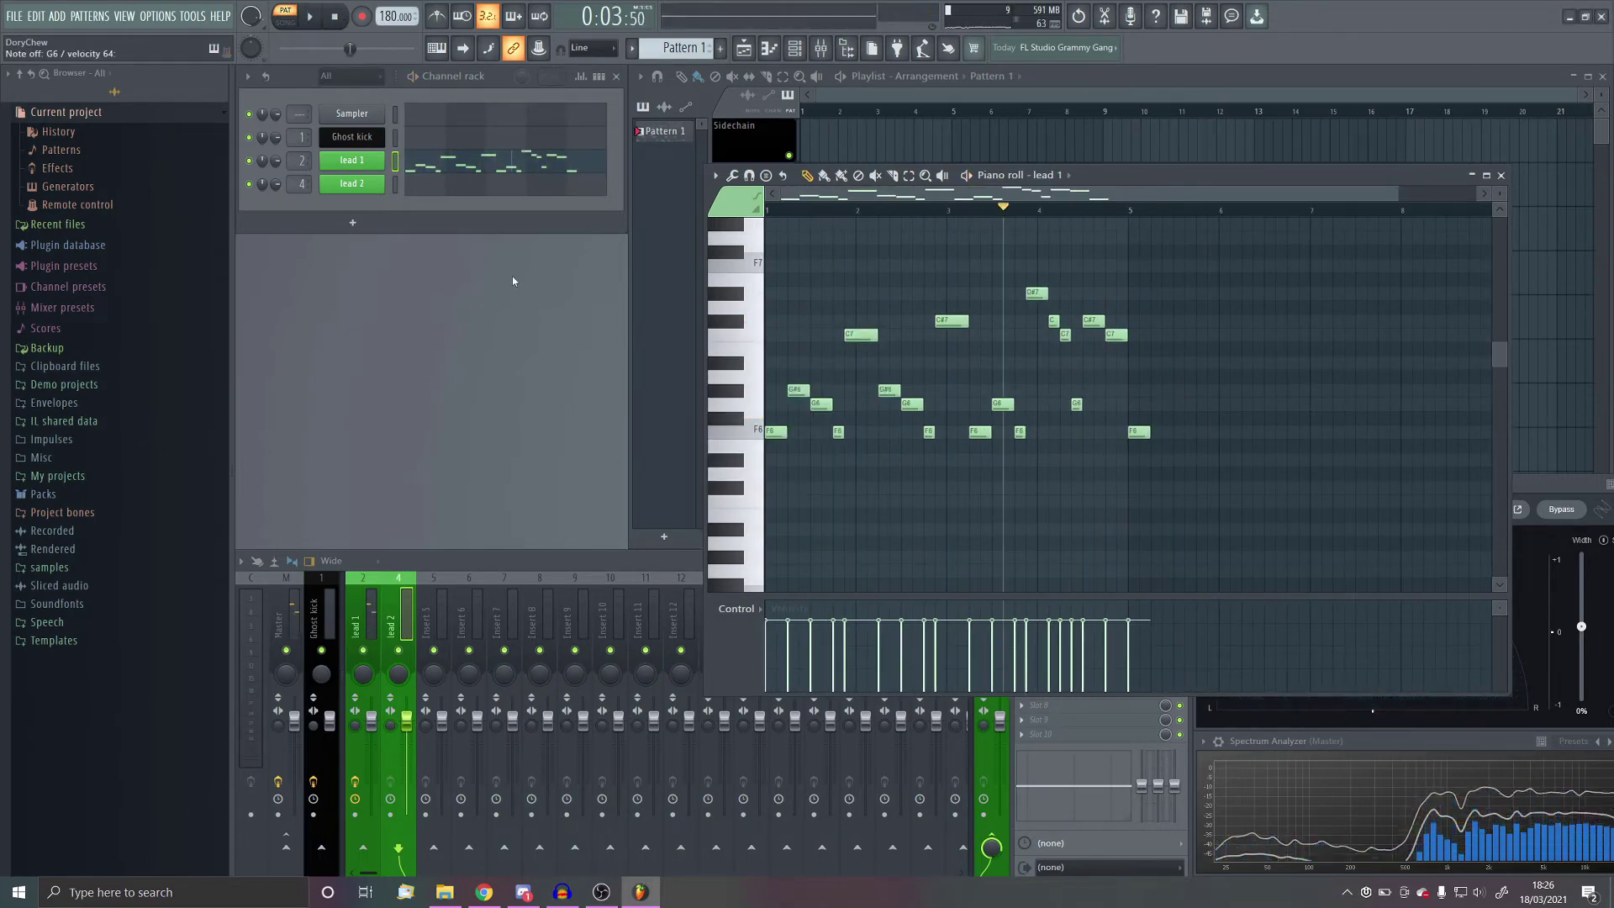
Step: Copy the opening F6, G#6, G6, F6 notes, paste them at bar 5 and play the result
{"action": "scroll", "coordinate": [1097, 432], "scroll_direction": "down", "scroll_amount": 1}
{"action": "left_click_drag", "start_coordinate": [767, 374], "coordinate": [843, 445]}
{"action": "key", "text": "ctrl+c"}
{"action": "key", "text": "ctrl+v"}
{"action": "scroll", "coordinate": [1093, 412], "scroll_direction": "up", "scroll_amount": 3}
{"action": "key", "text": "space"}
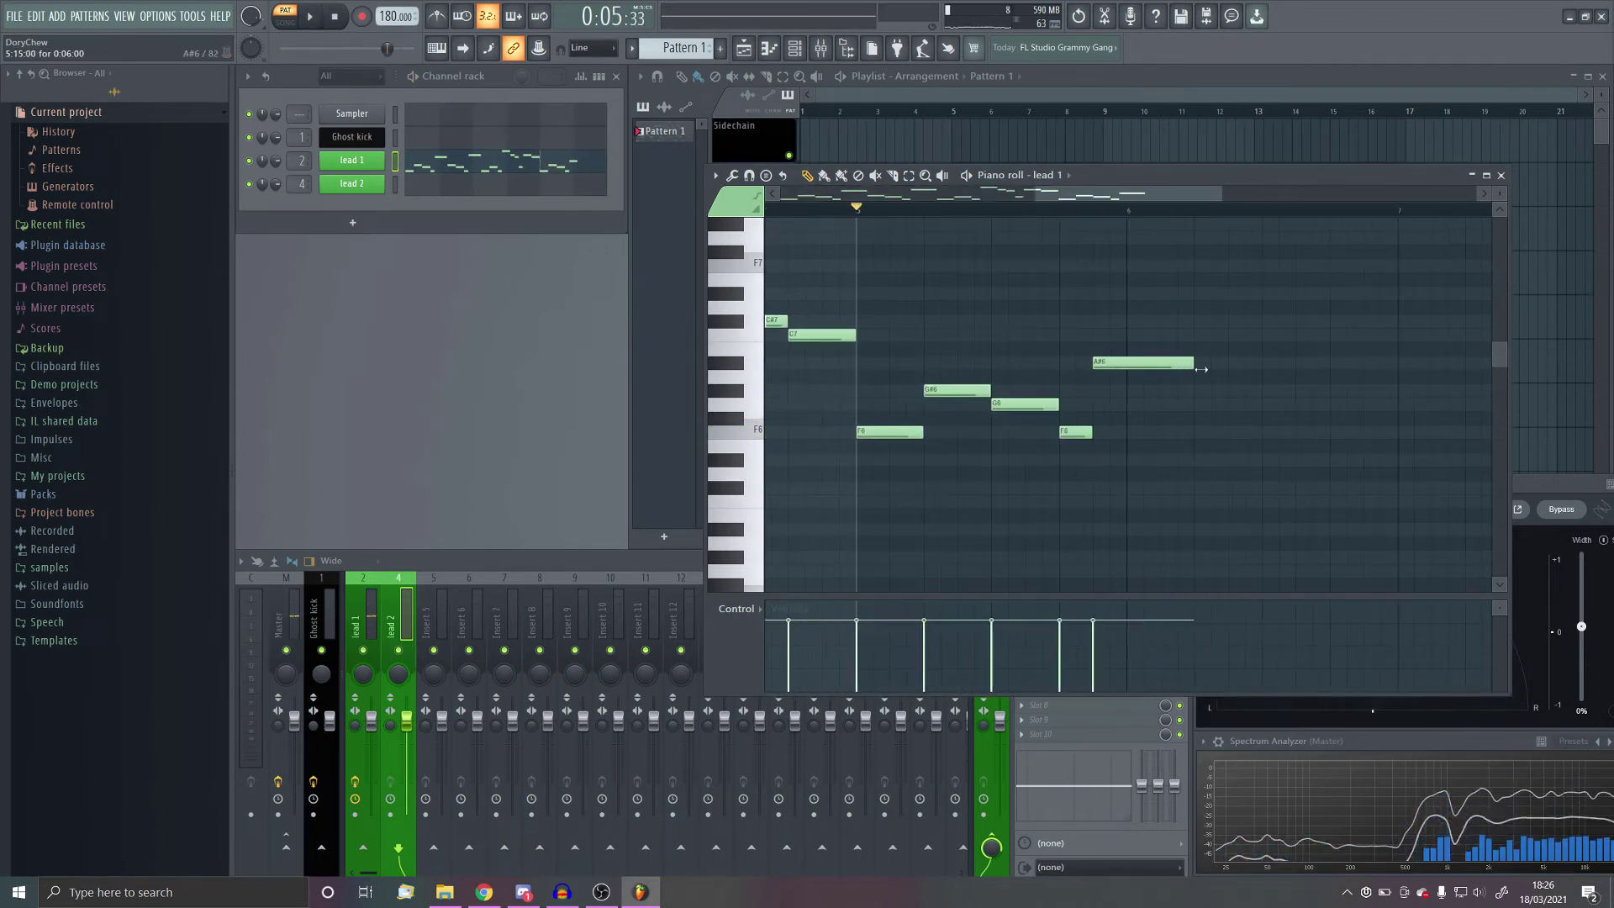
Step: Rework the second phrase by deleting an F6, lengthening a G#6 and moving the next note down to F6, and play it
{"action": "scroll", "coordinate": [955, 388], "scroll_direction": "down", "scroll_amount": 1}
{"action": "right_click", "coordinate": [1012, 435]}
{"action": "left_click_drag", "start_coordinate": [989, 390], "coordinate": [1028, 390]}
{"action": "left_click_drag", "start_coordinate": [1049, 390], "coordinate": [1049, 432]}
{"action": "scroll", "coordinate": [1185, 413], "scroll_direction": "down", "scroll_amount": 2}
{"action": "key", "text": "space"}
{"action": "scroll", "coordinate": [1135, 435], "scroll_direction": "up", "scroll_amount": 3}
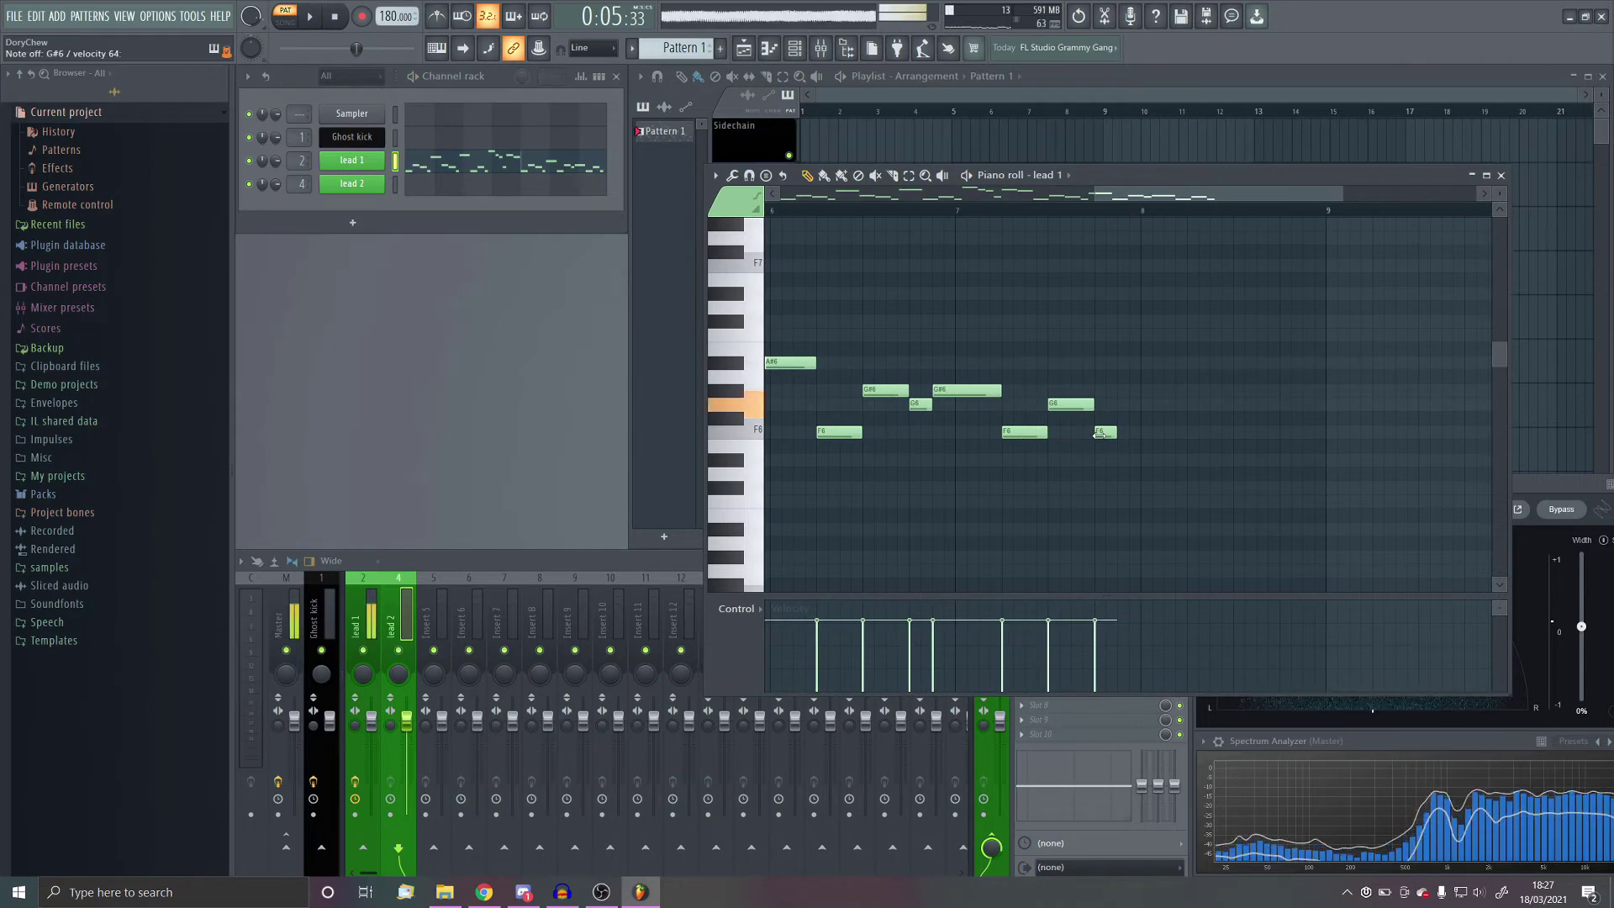
Step: Lengthen the A#6 note, add a G#6 note near the melody's end and play the melody from the start
{"action": "scroll", "coordinate": [1202, 411], "scroll_direction": "down", "scroll_amount": 4}
{"action": "key", "text": "space"}
{"action": "key", "text": "space"}
{"action": "scroll", "coordinate": [1194, 411], "scroll_direction": "up", "scroll_amount": 5}
{"action": "left_click_drag", "start_coordinate": [1064, 361], "coordinate": [1080, 362]}
{"action": "left_click", "coordinate": [1130, 391]}
{"action": "key", "text": "space"}
{"action": "scroll", "coordinate": [1143, 378], "scroll_direction": "down", "scroll_amount": 4}
{"action": "scroll", "coordinate": [1114, 349], "scroll_direction": "up", "scroll_amount": 4}
{"action": "key", "text": "space"}
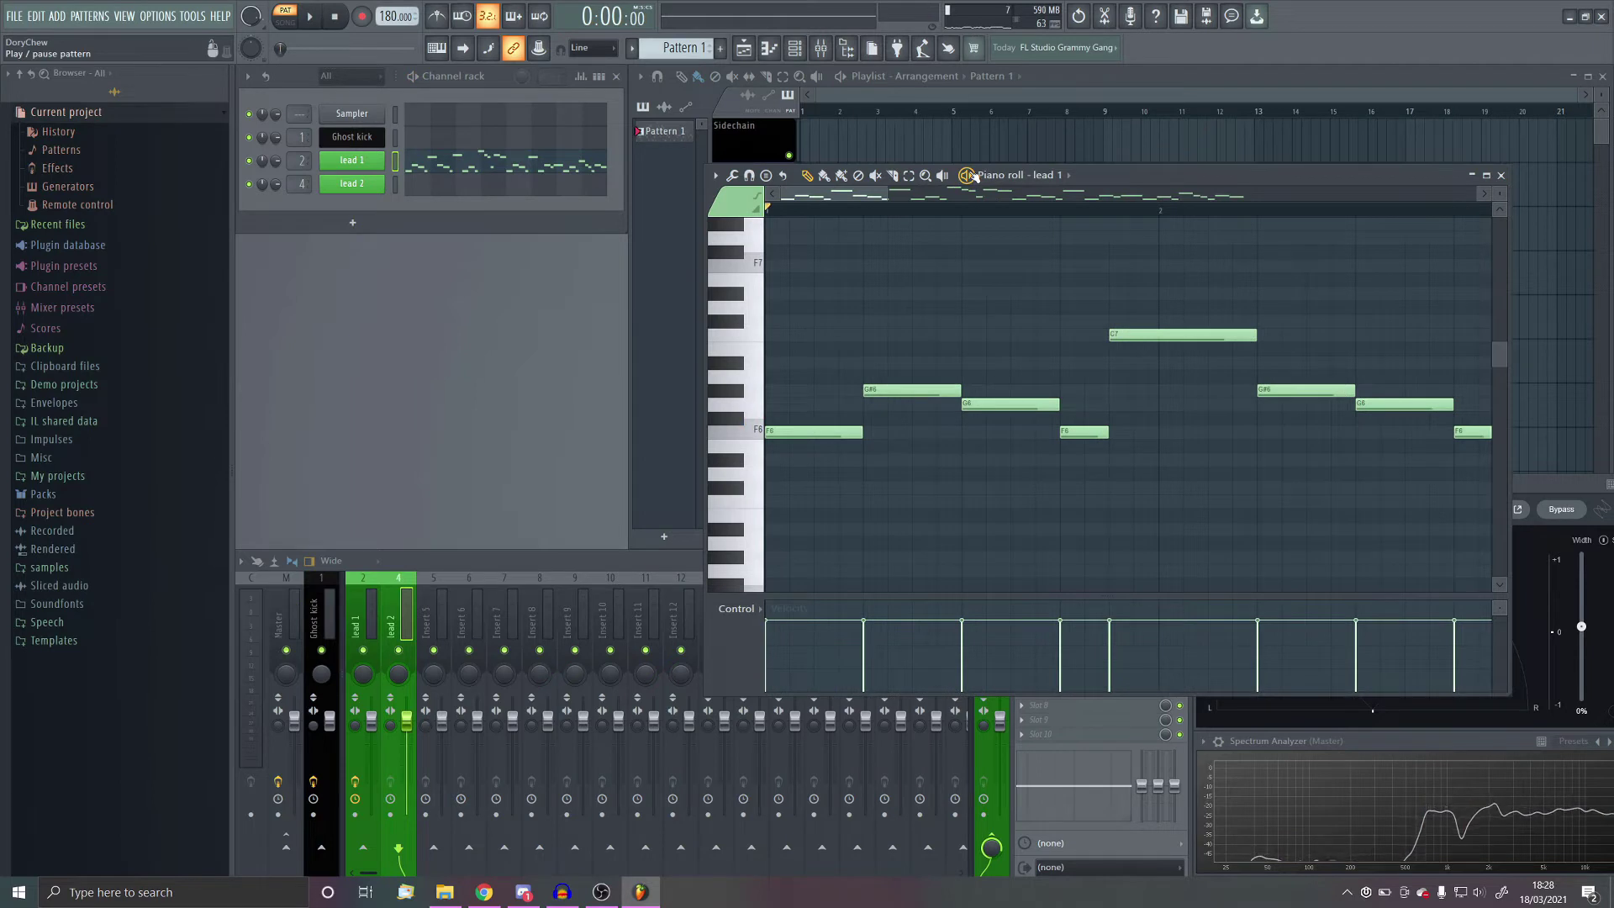
{"action": "key", "text": "space"}
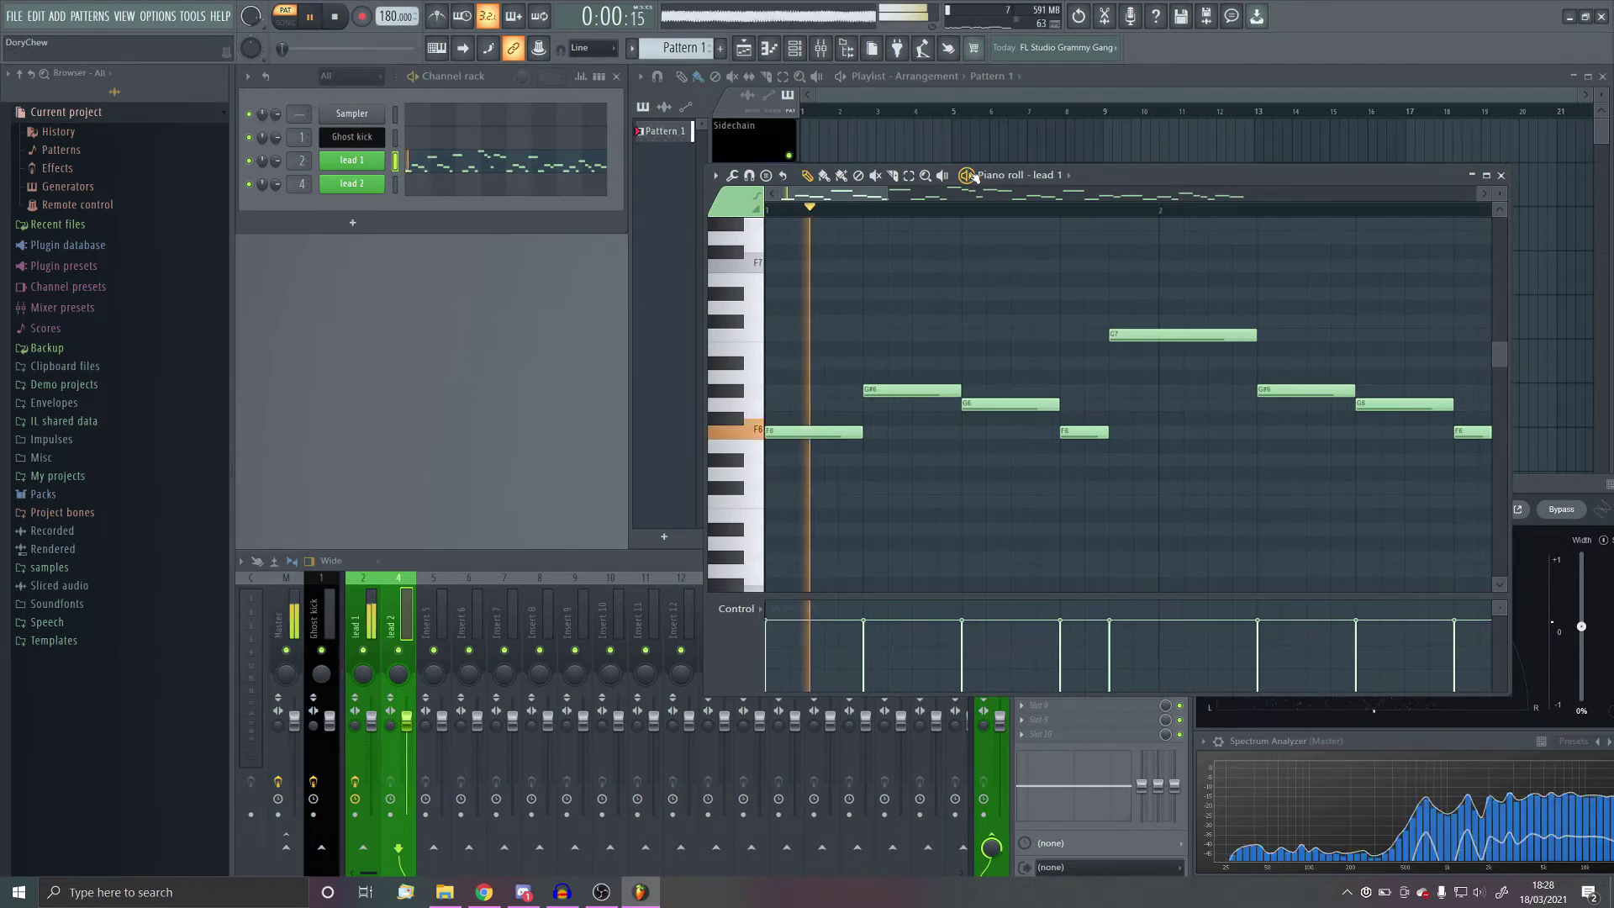
Step: Shorten the opening F6 to two steps, add an F5 in the freed two steps and play the opening
{"action": "scroll", "coordinate": [1058, 431], "scroll_direction": "down", "scroll_amount": 4}
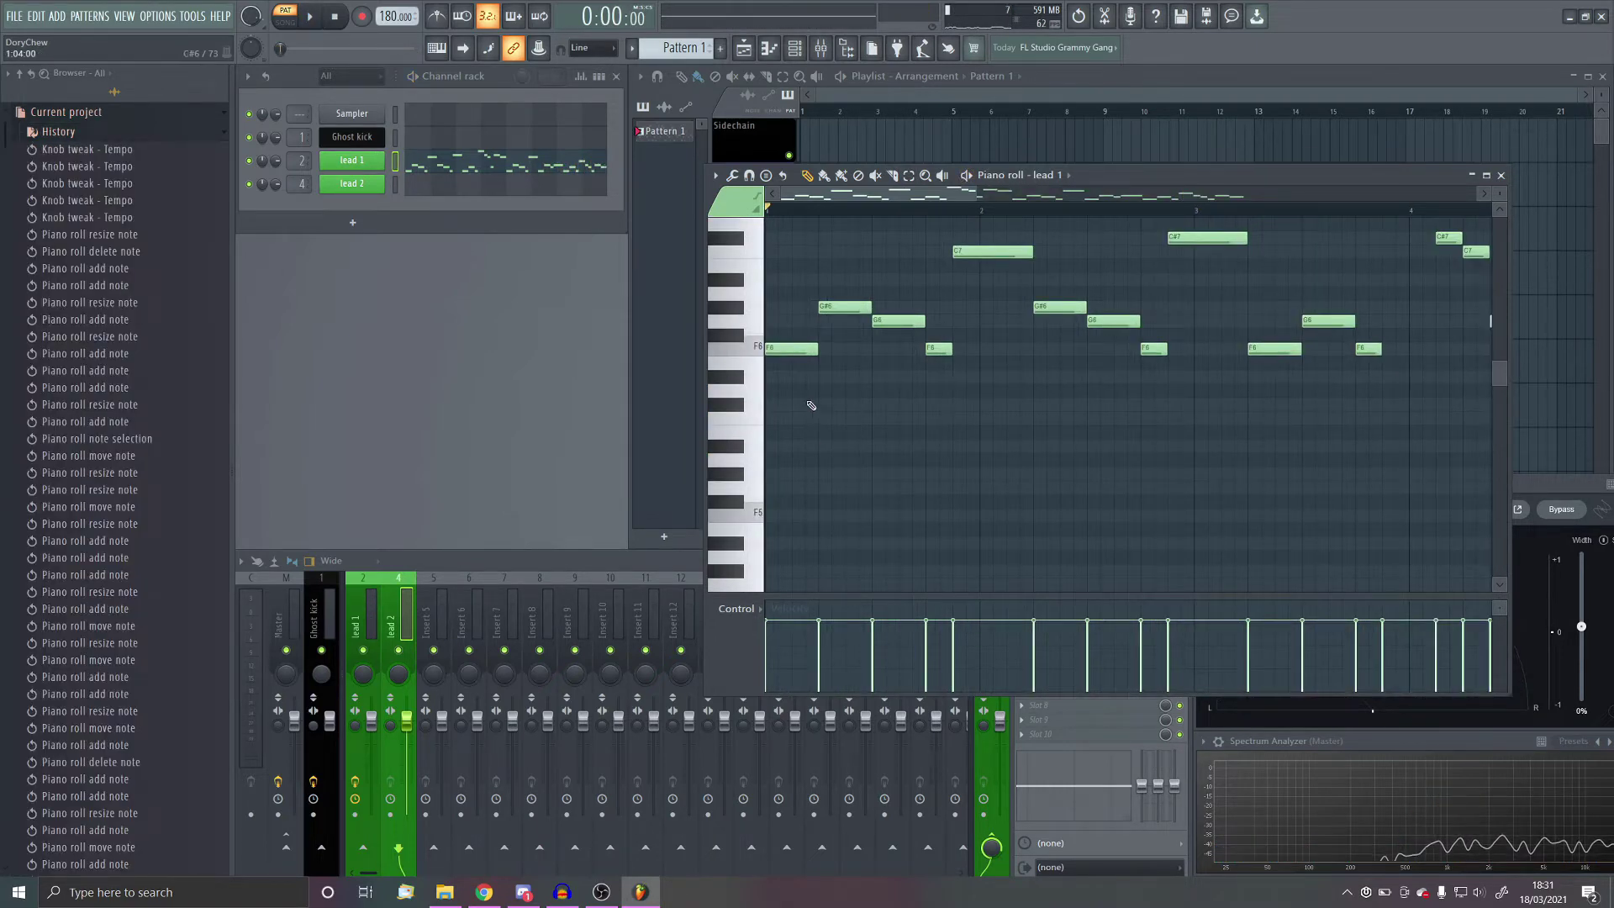
{"action": "scroll", "coordinate": [811, 403], "scroll_direction": "up", "scroll_amount": 1}
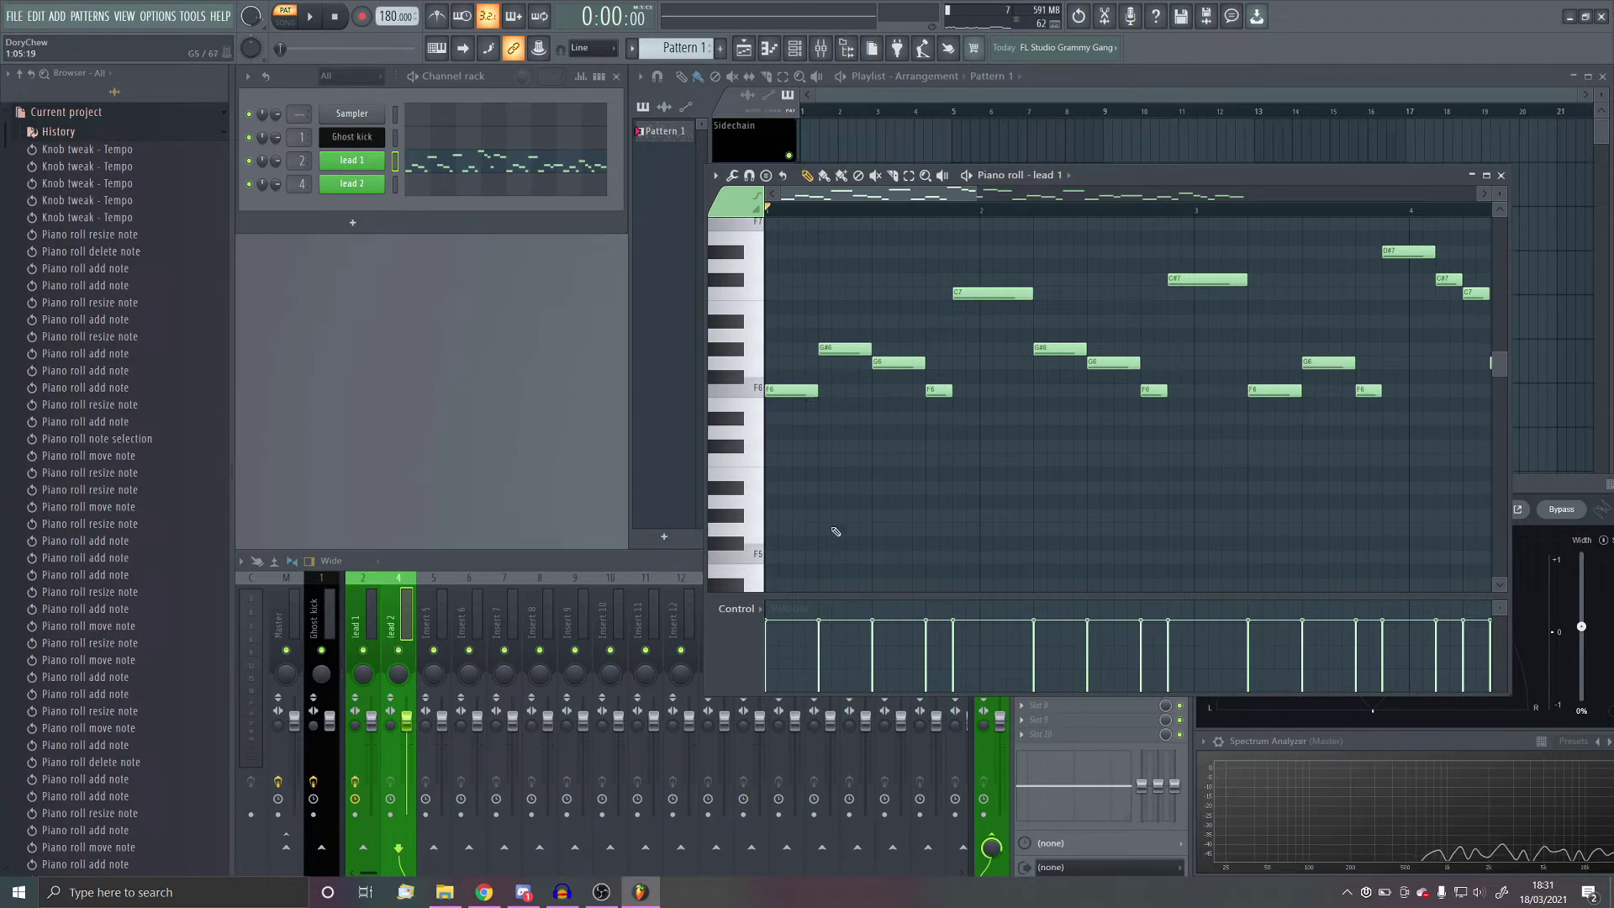
{"action": "scroll", "coordinate": [775, 496], "scroll_direction": "down", "scroll_amount": 2}
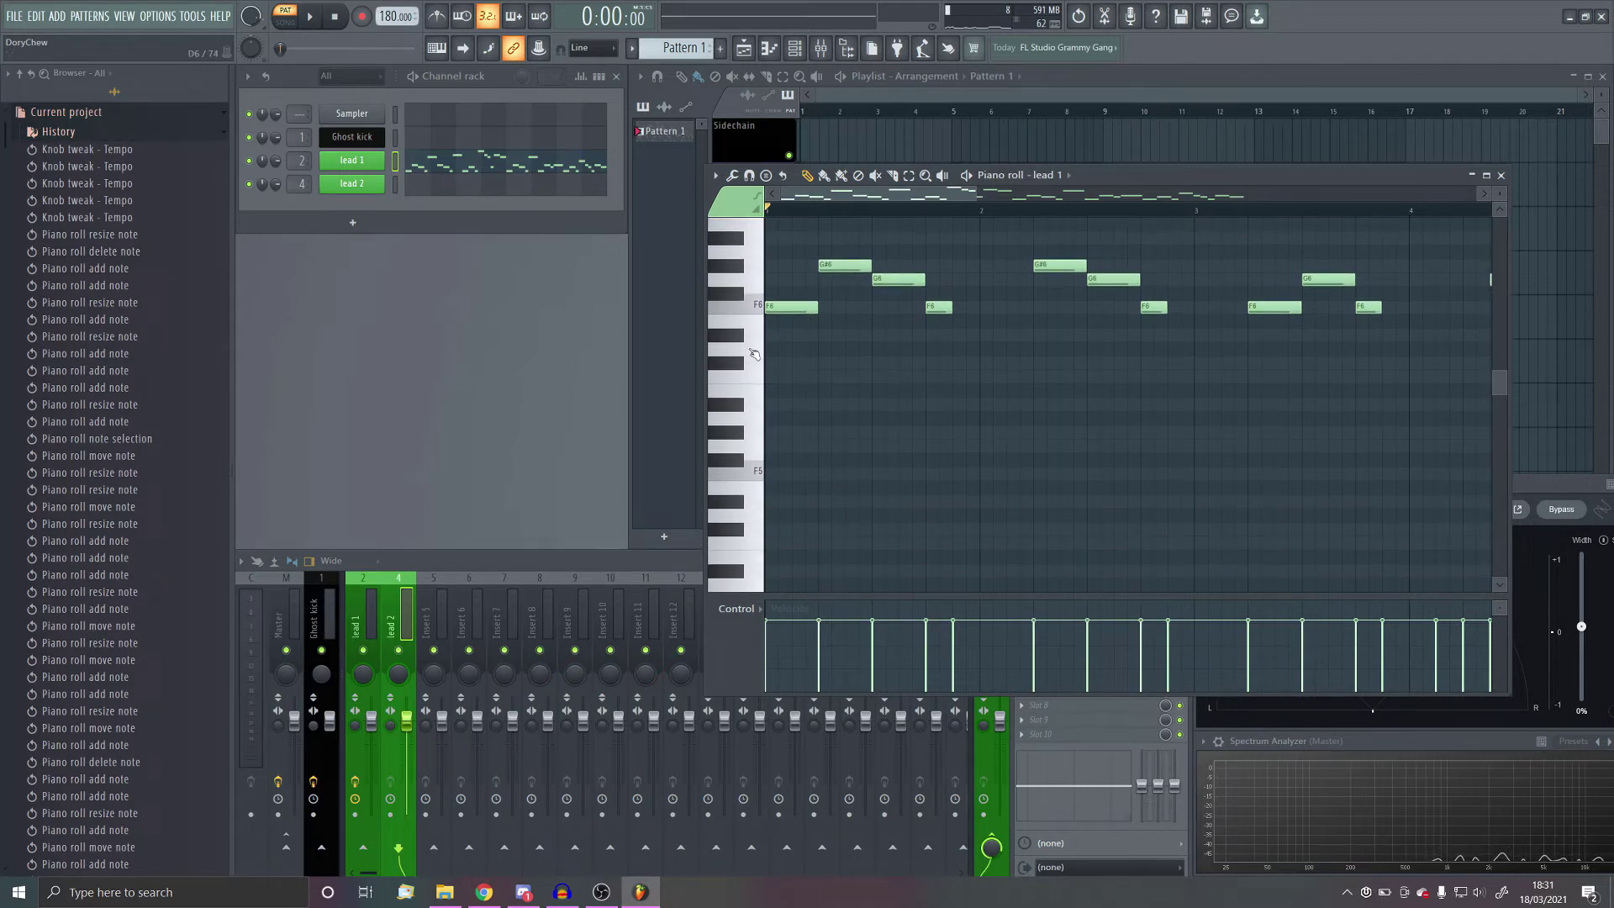
{"action": "scroll", "coordinate": [754, 355], "scroll_direction": "up", "scroll_amount": 2}
{"action": "left_click_drag", "start_coordinate": [902, 310], "coordinate": [816, 364]}
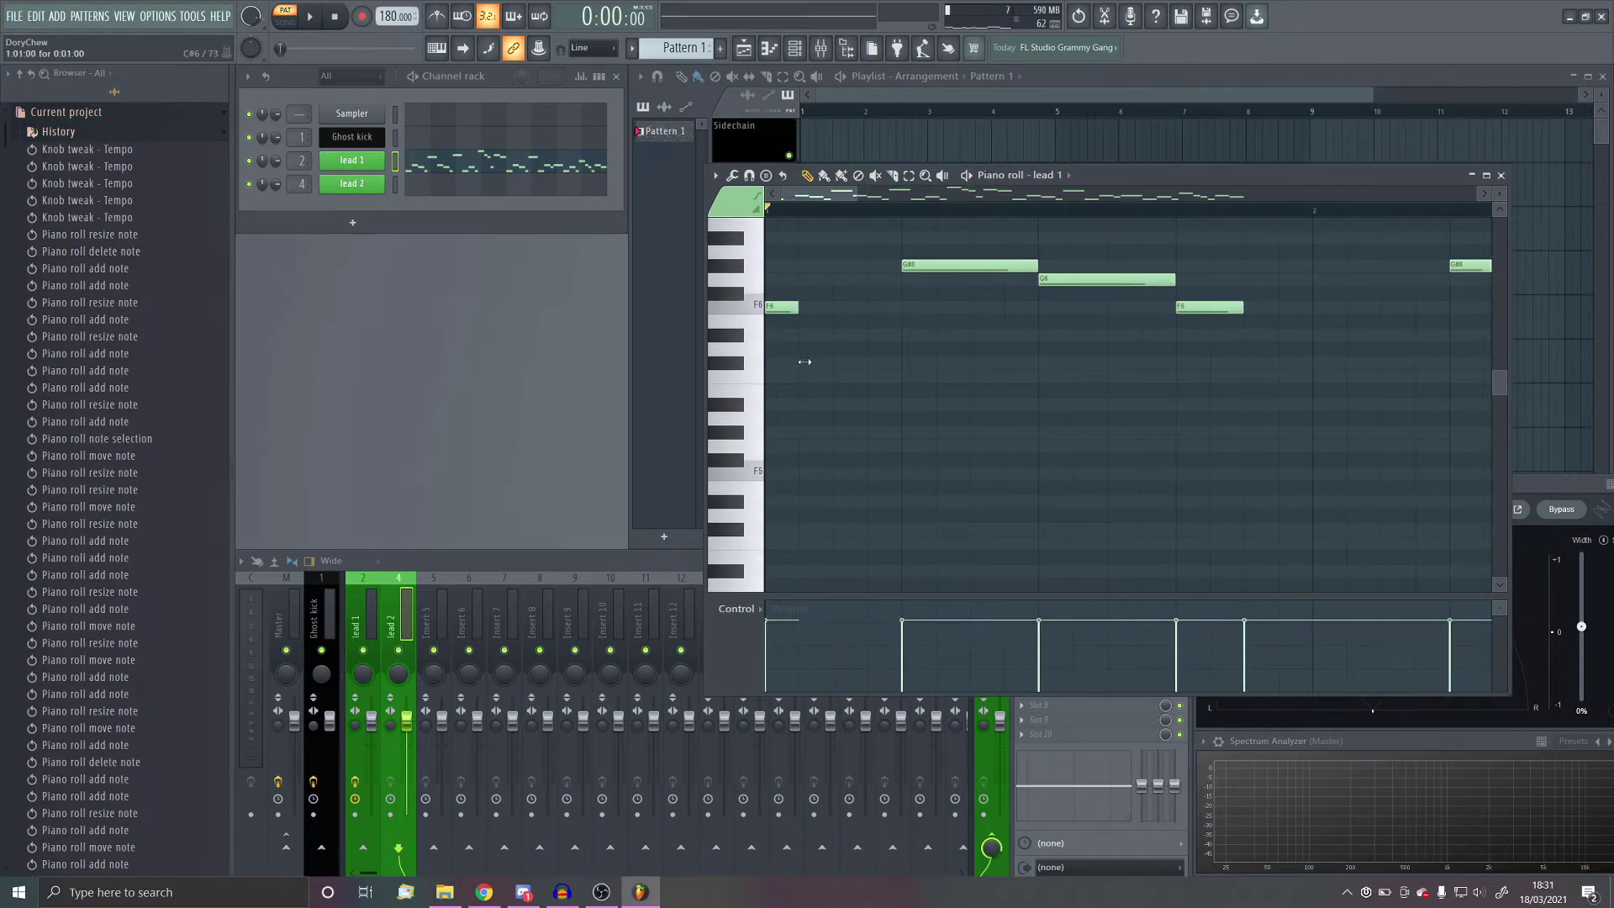
{"action": "scroll", "coordinate": [985, 328], "scroll_direction": "up", "scroll_amount": 2}
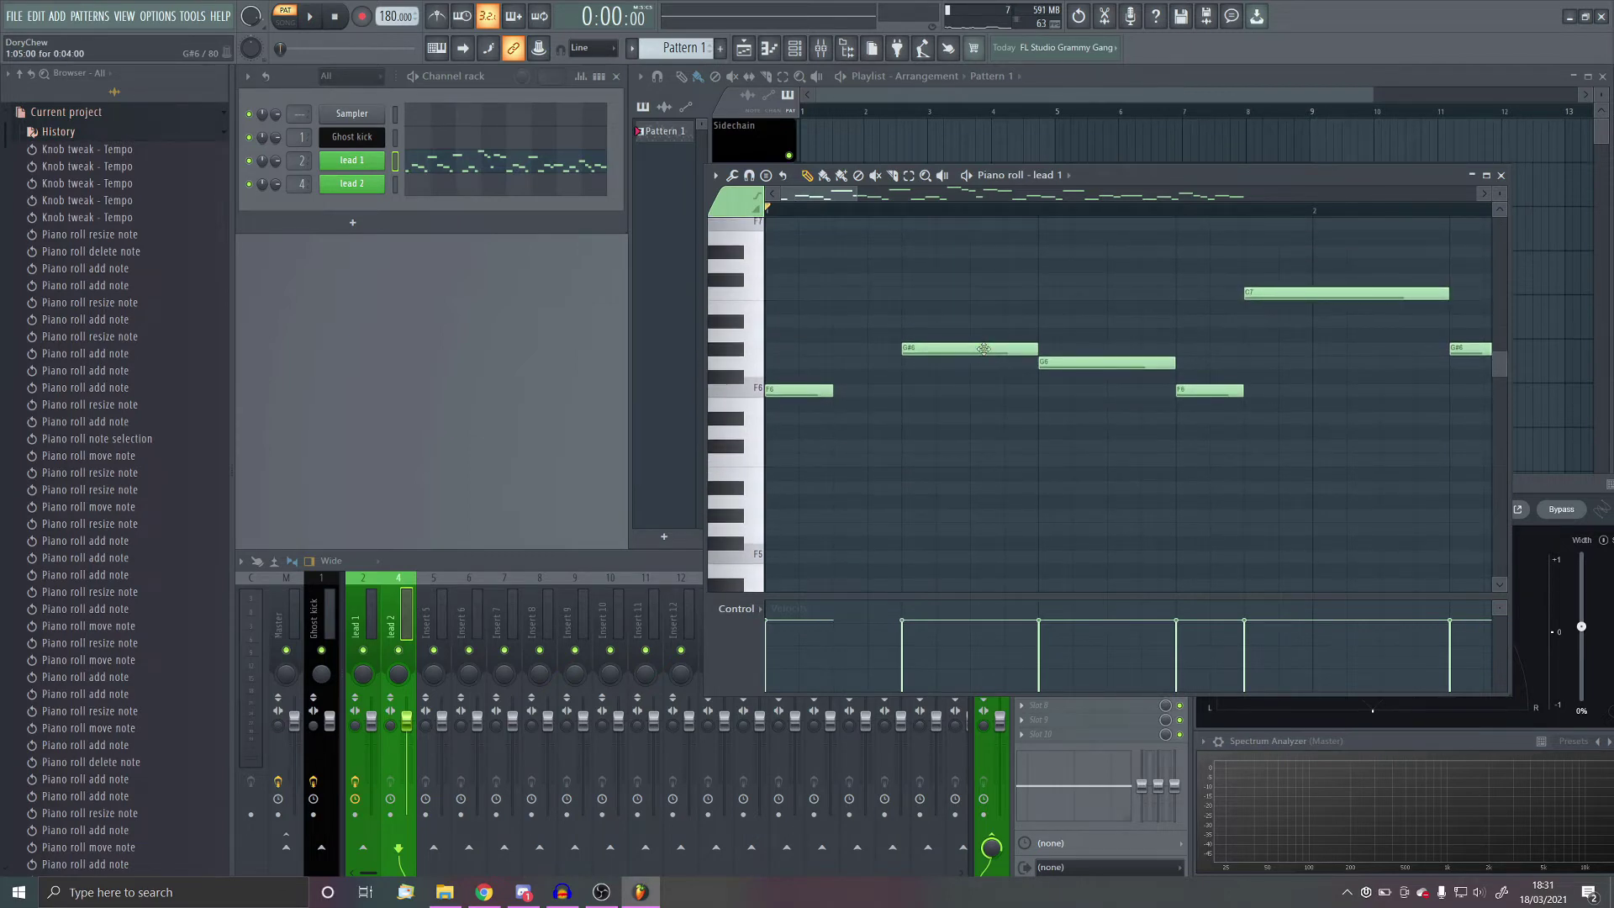
{"action": "scroll", "coordinate": [975, 445], "scroll_direction": "down", "scroll_amount": 2}
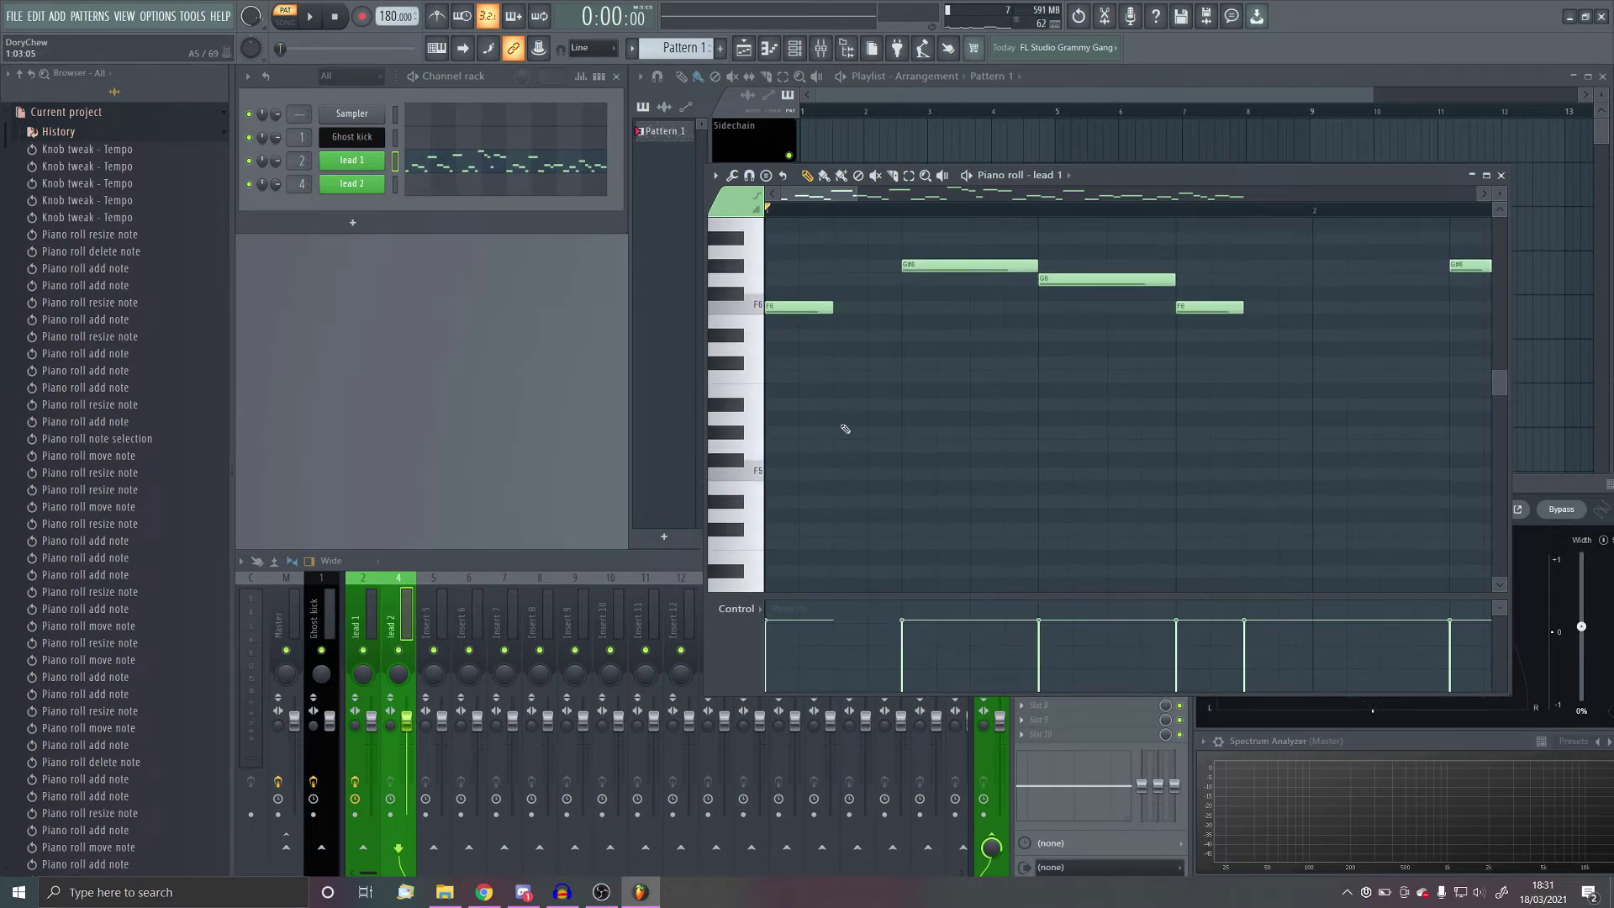
{"action": "left_click", "coordinate": [838, 476]}
{"action": "scroll", "coordinate": [900, 551], "scroll_direction": "up", "scroll_amount": 2}
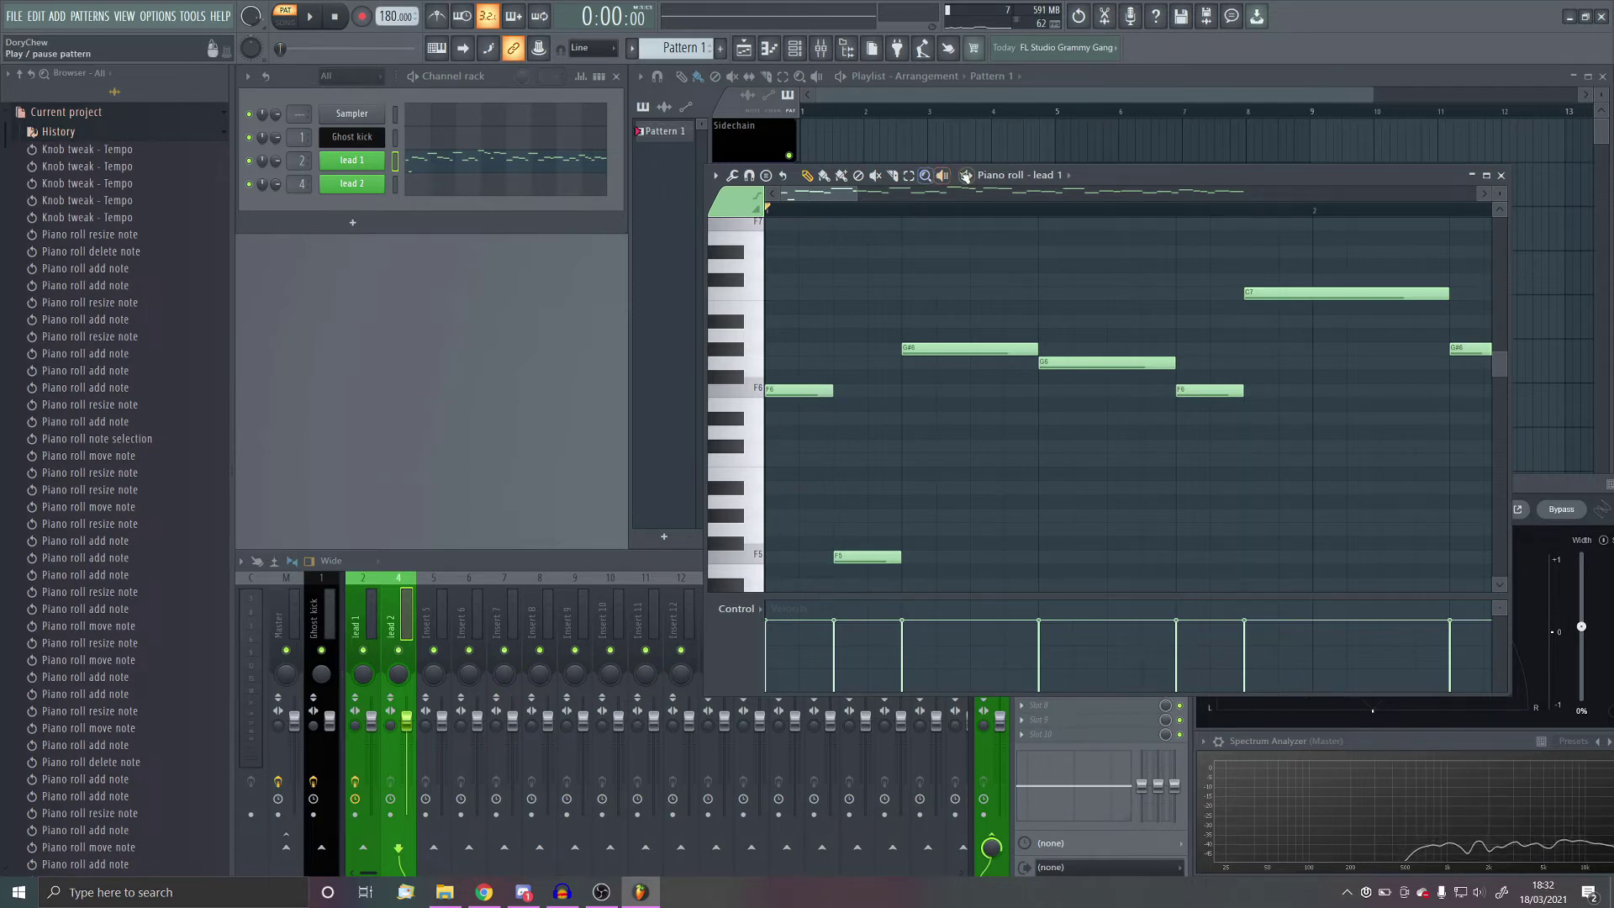
{"action": "left_click", "coordinate": [967, 176]}
{"action": "scroll", "coordinate": [942, 446], "scroll_direction": "down", "scroll_amount": 2}
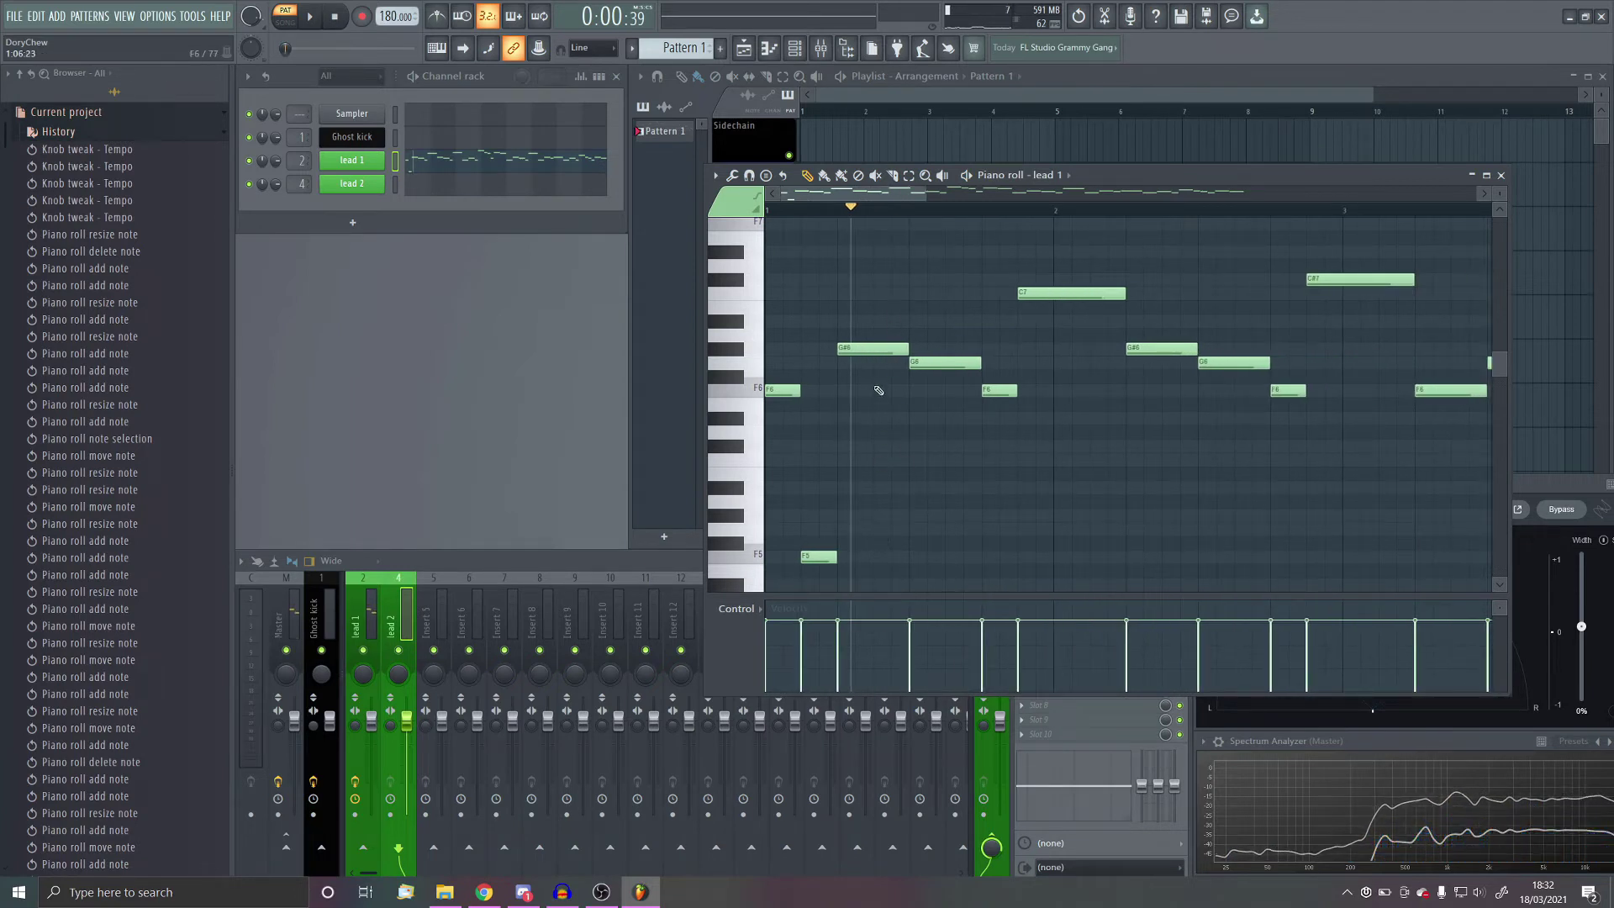
Step: Shorten the first G#6 to two steps, add an F5 in the freed gap and play the opening
{"action": "left_click", "coordinate": [878, 558]}
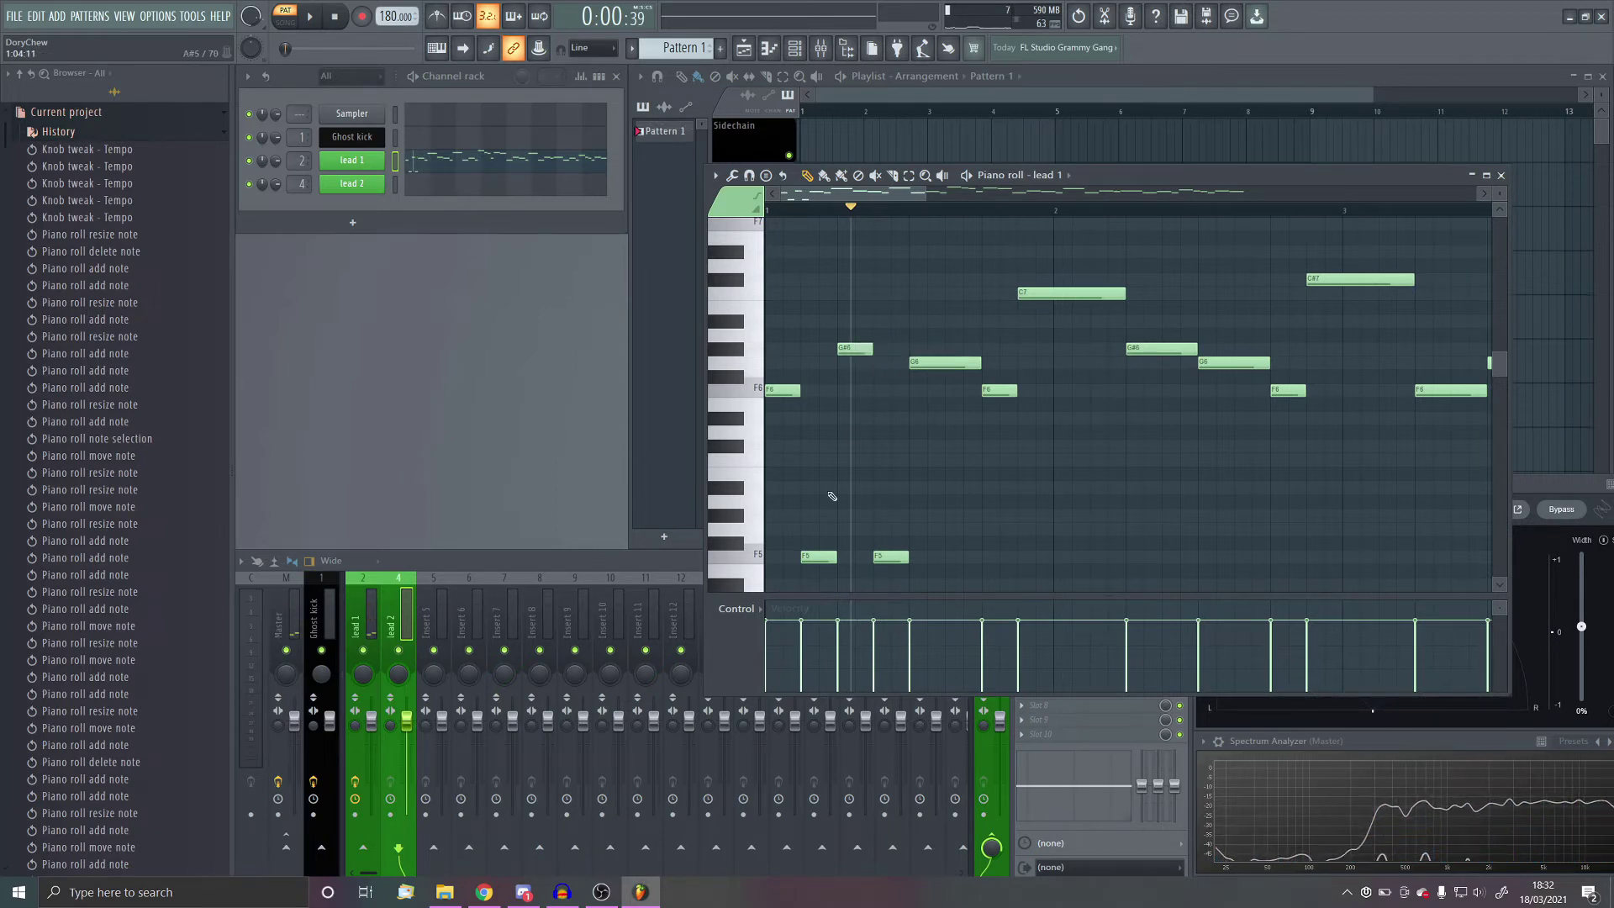
{"action": "left_click", "coordinate": [894, 562]}
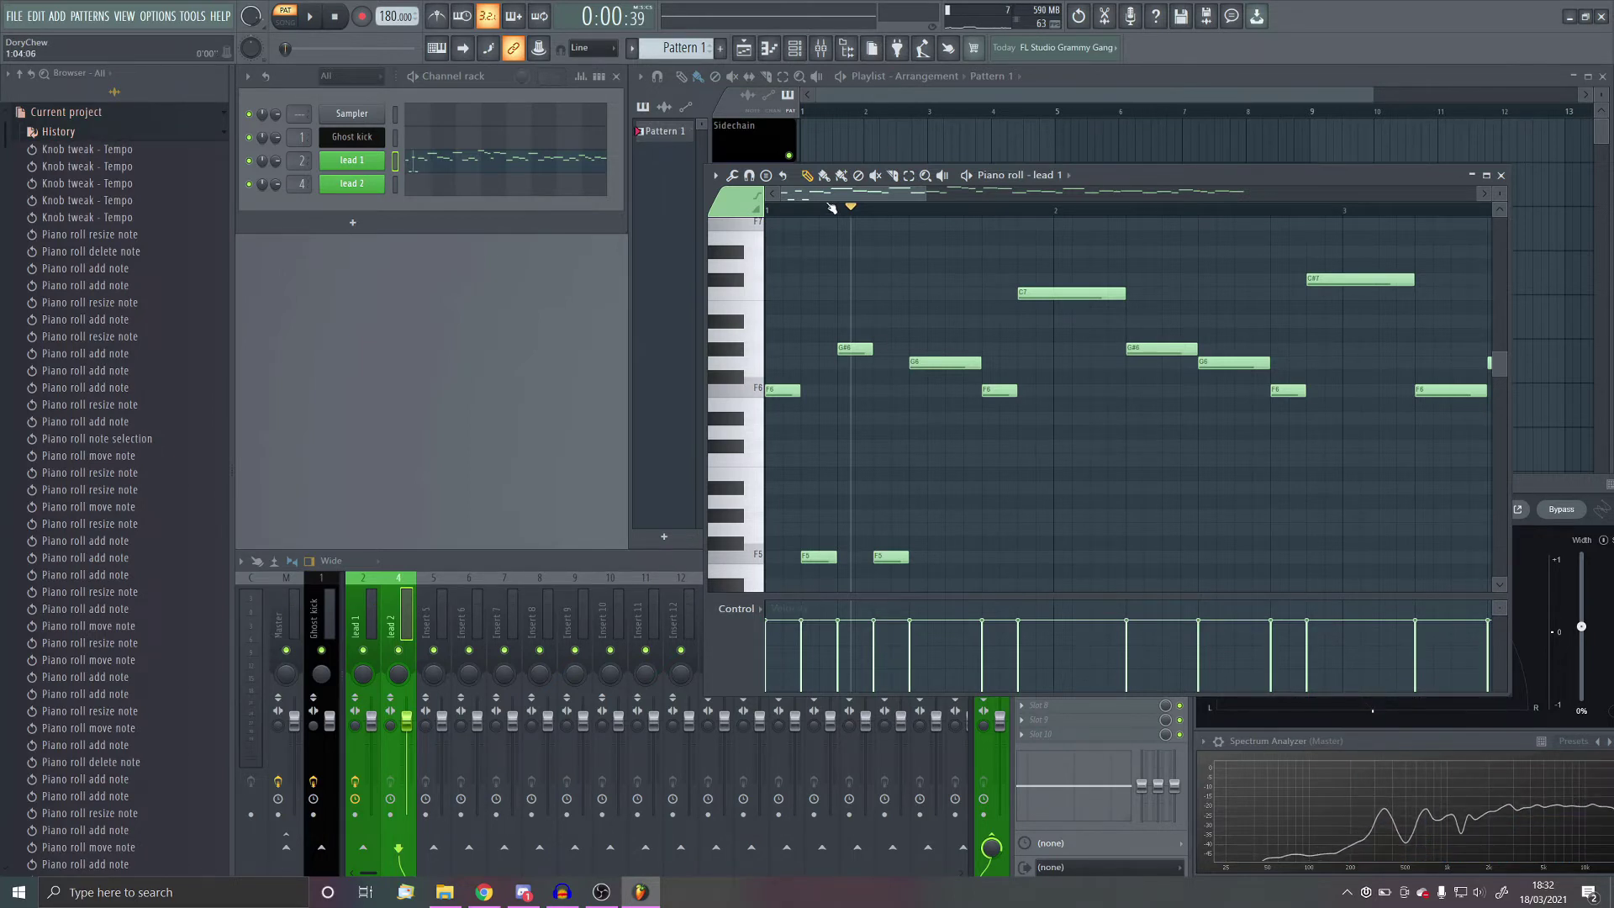
{"action": "key", "text": "space"}
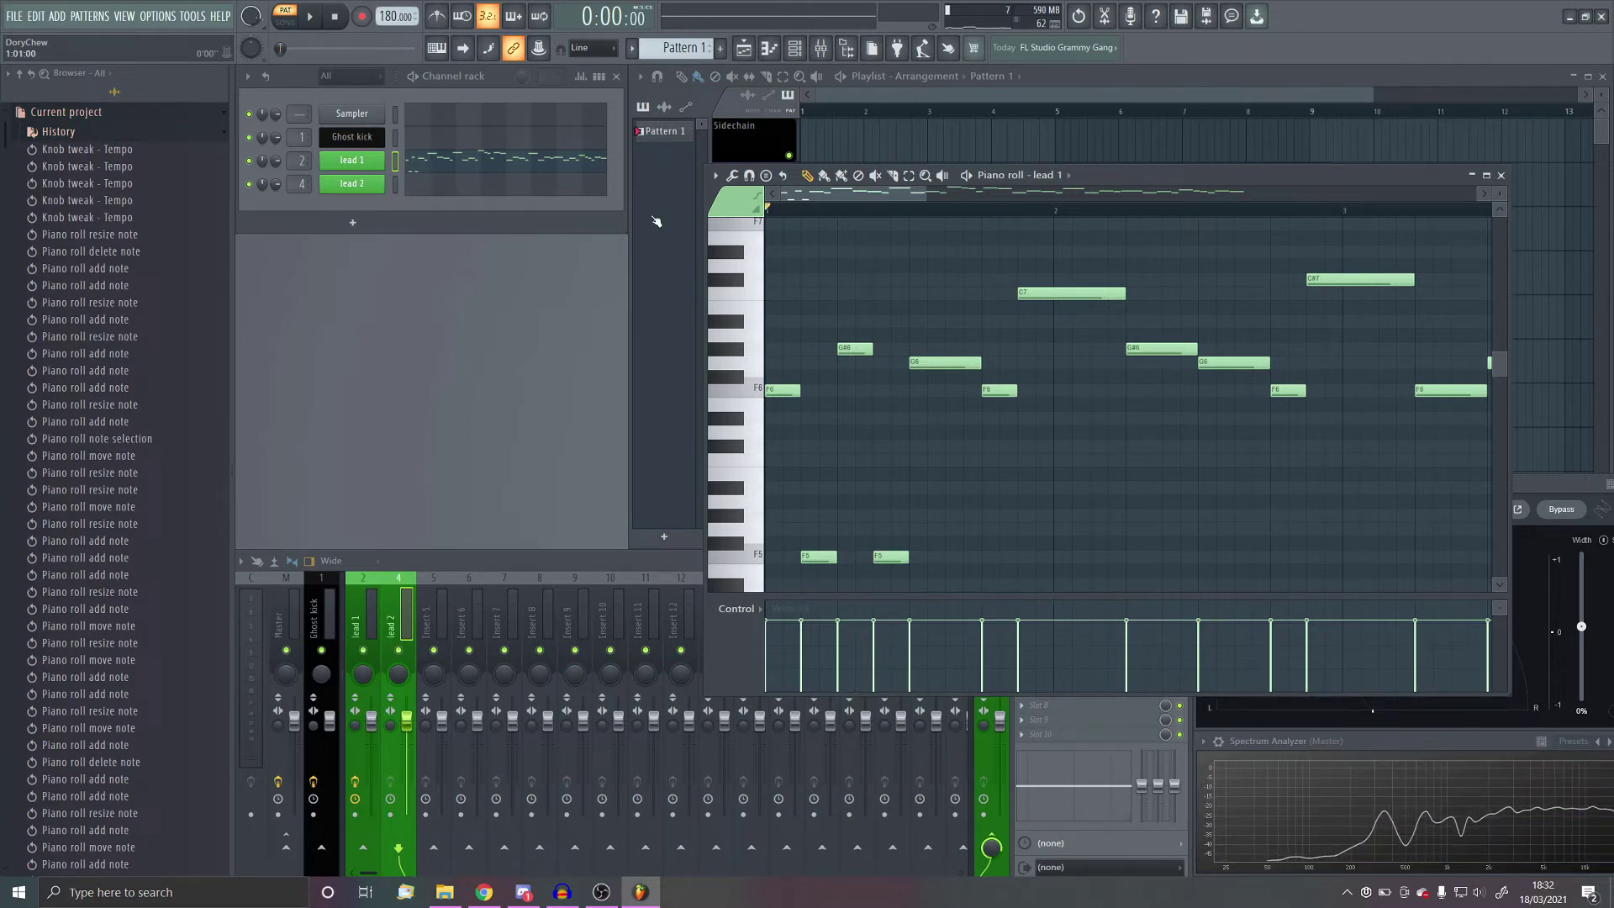
Step: Shorten the following G6, C7 and G#6 to two steps, fill the gaps with F5, G#5 and G5 notes, and play them
{"action": "left_click", "coordinate": [966, 176]}
{"action": "left_click", "coordinate": [953, 557]}
{"action": "left_click", "coordinate": [1095, 516]}
{"action": "left_click_drag", "start_coordinate": [1123, 294], "coordinate": [1053, 296]}
{"action": "key", "text": "space"}
{"action": "scroll", "coordinate": [1164, 446], "scroll_direction": "down", "scroll_amount": 2}
{"action": "scroll", "coordinate": [1163, 446], "scroll_direction": "up", "scroll_amount": 3}
{"action": "key", "text": "space"}
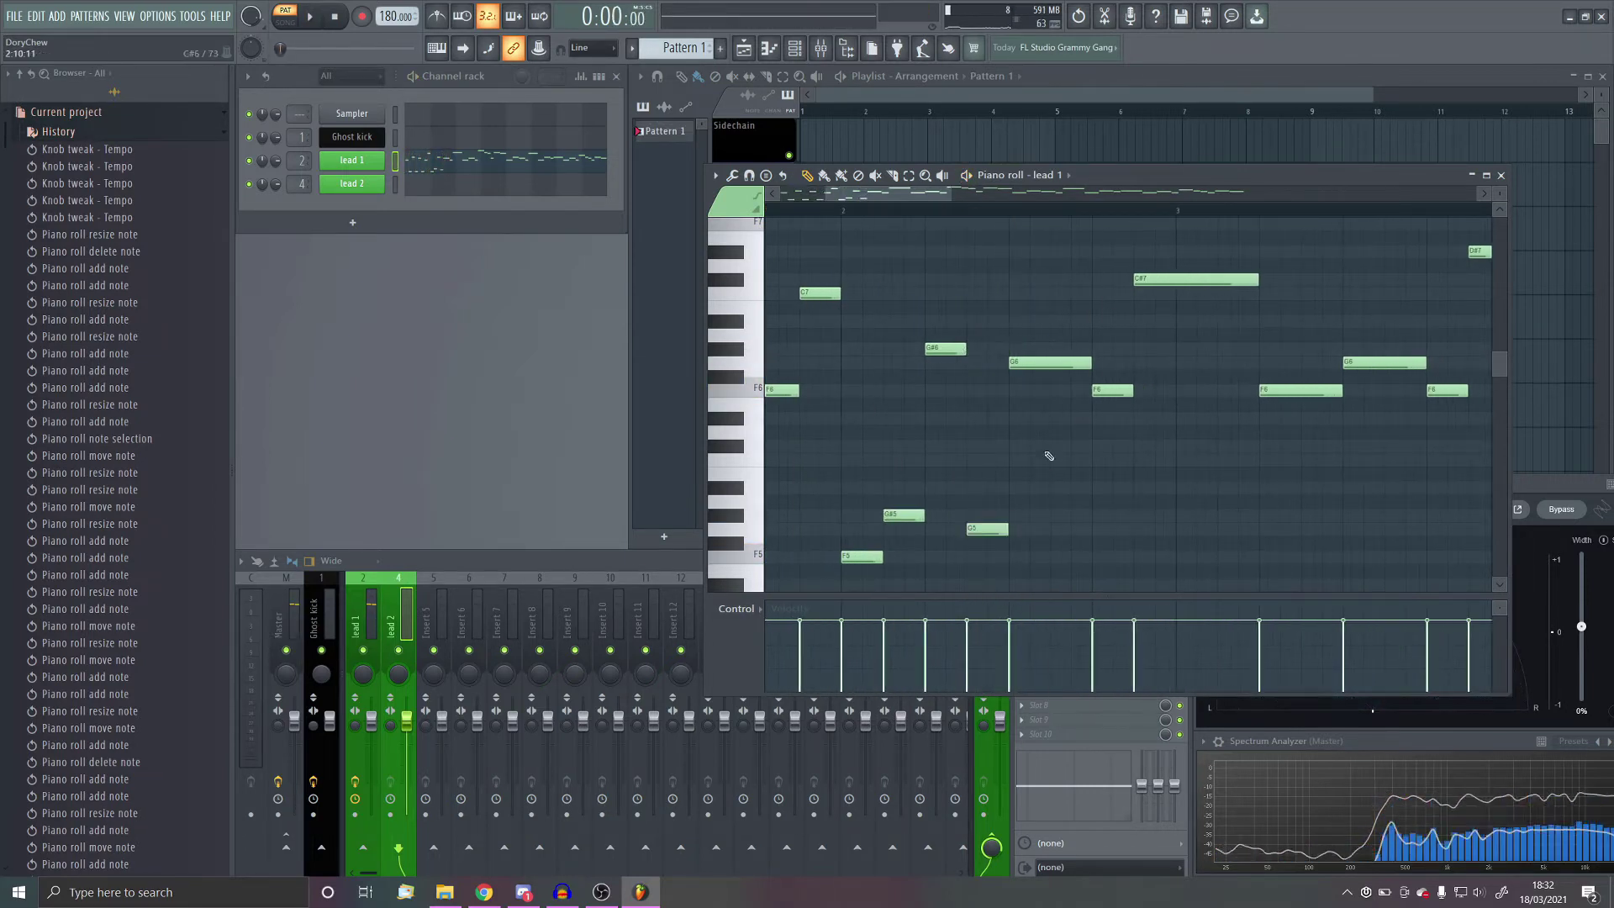
Step: Shorten the next G6 and C#7 to two steps, adding a G5 after the G6 and a G#5 and A#5 after the C#7
{"action": "scroll", "coordinate": [1016, 389], "scroll_direction": "down", "scroll_amount": 2}
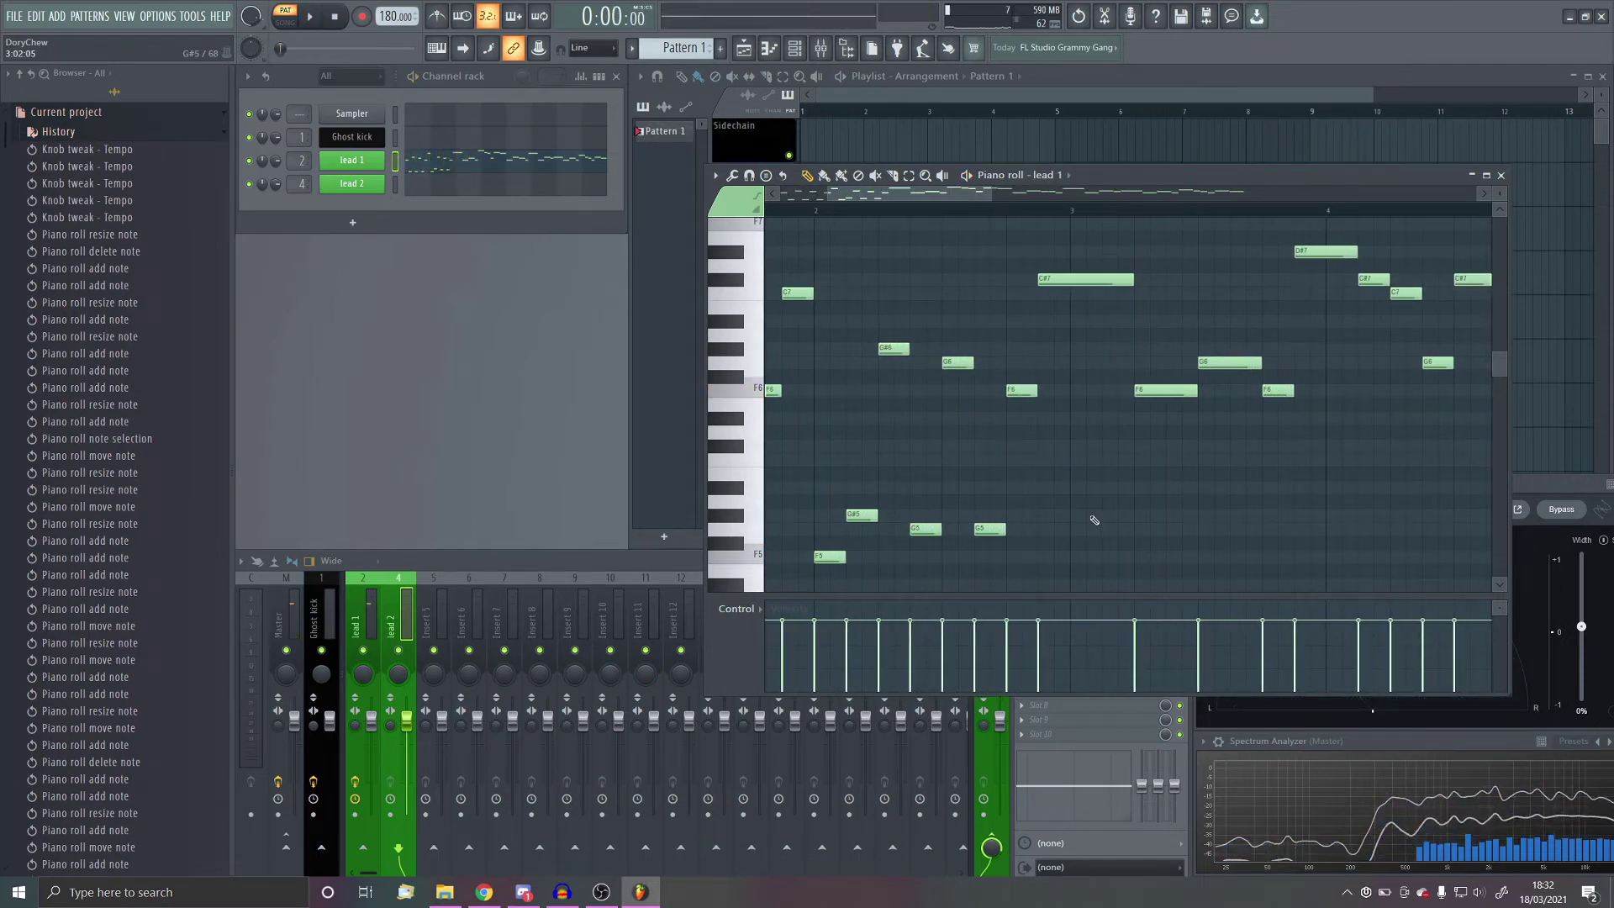
{"action": "key", "text": "space"}
{"action": "scroll", "coordinate": [774, 485], "scroll_direction": "down", "scroll_amount": 2}
{"action": "scroll", "coordinate": [1084, 514], "scroll_direction": "up", "scroll_amount": 2}
{"action": "left_click_drag", "start_coordinate": [973, 529], "coordinate": [997, 487]}
{"action": "key", "text": "space"}
{"action": "scroll", "coordinate": [996, 487], "scroll_direction": "down", "scroll_amount": 3}
{"action": "key", "text": "space"}
{"action": "scroll", "coordinate": [934, 502], "scroll_direction": "up", "scroll_amount": 4}
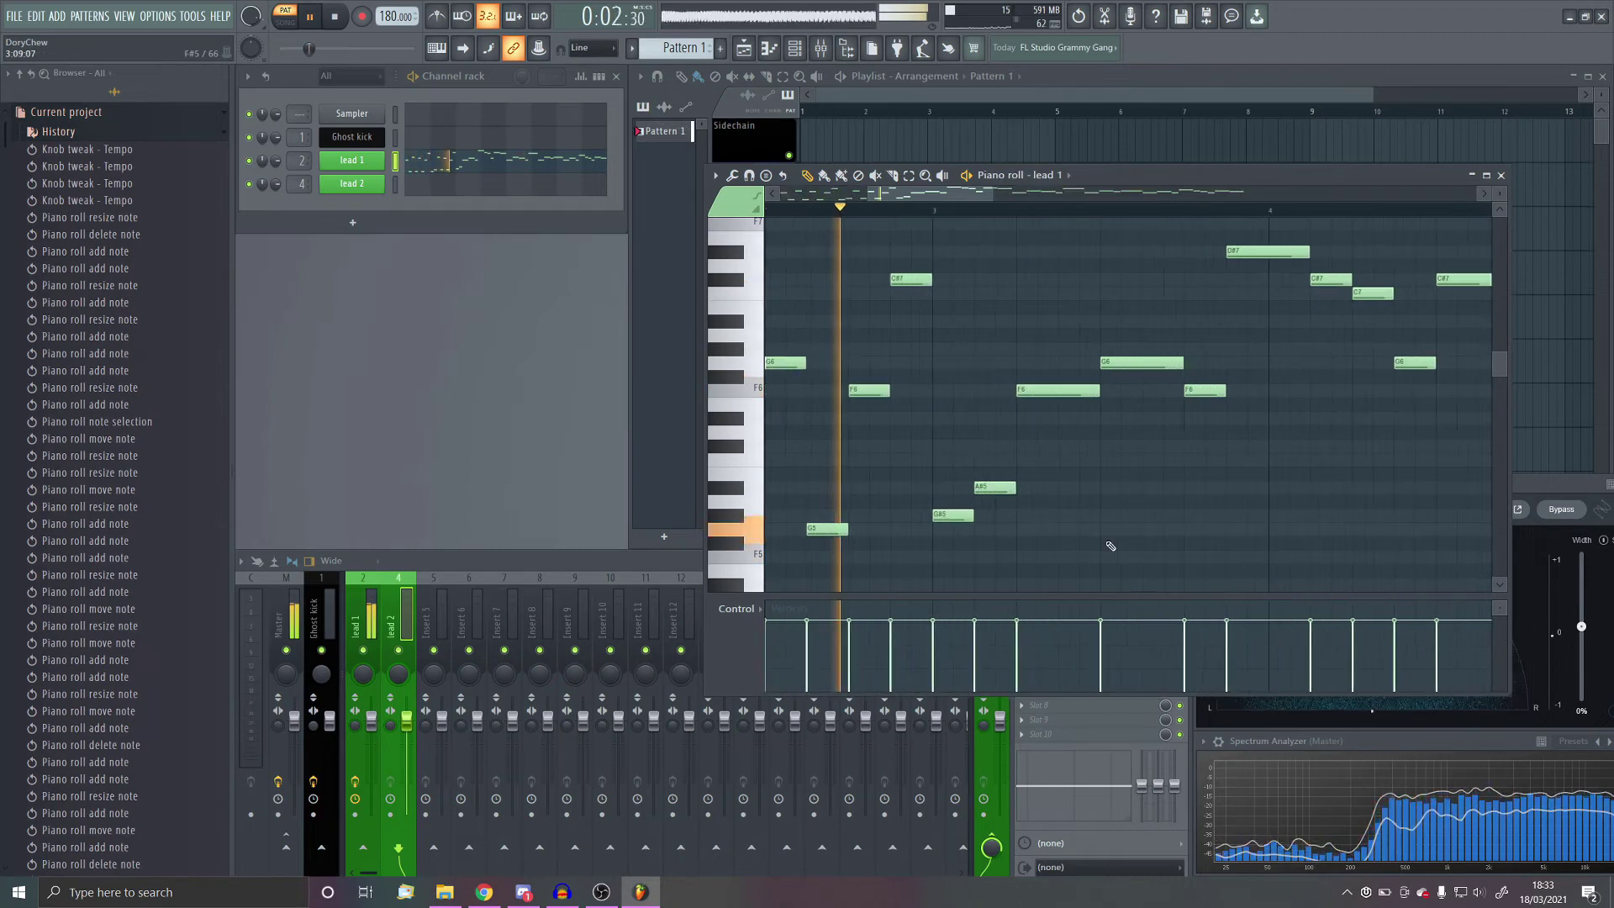
Step: Change the two low notes after the C#7 to F5 and G#5, and place G#5 notes between bar 3's F6 and G6 notes
{"action": "scroll", "coordinate": [1110, 546], "scroll_direction": "down", "scroll_amount": 3}
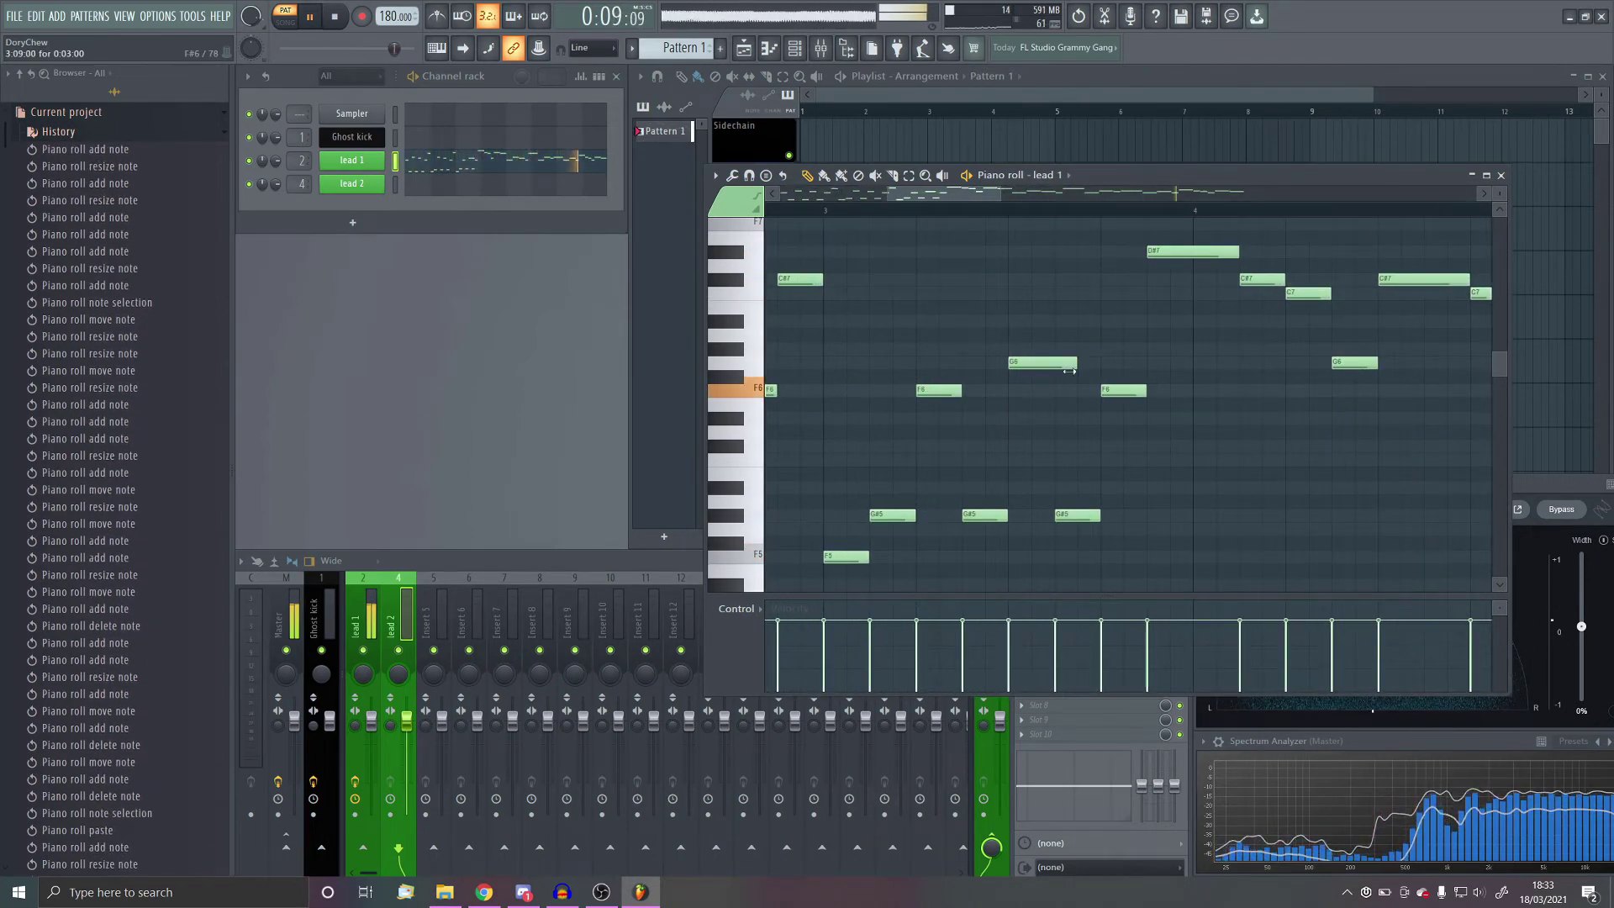
{"action": "scroll", "coordinate": [896, 342], "scroll_direction": "down", "scroll_amount": 2}
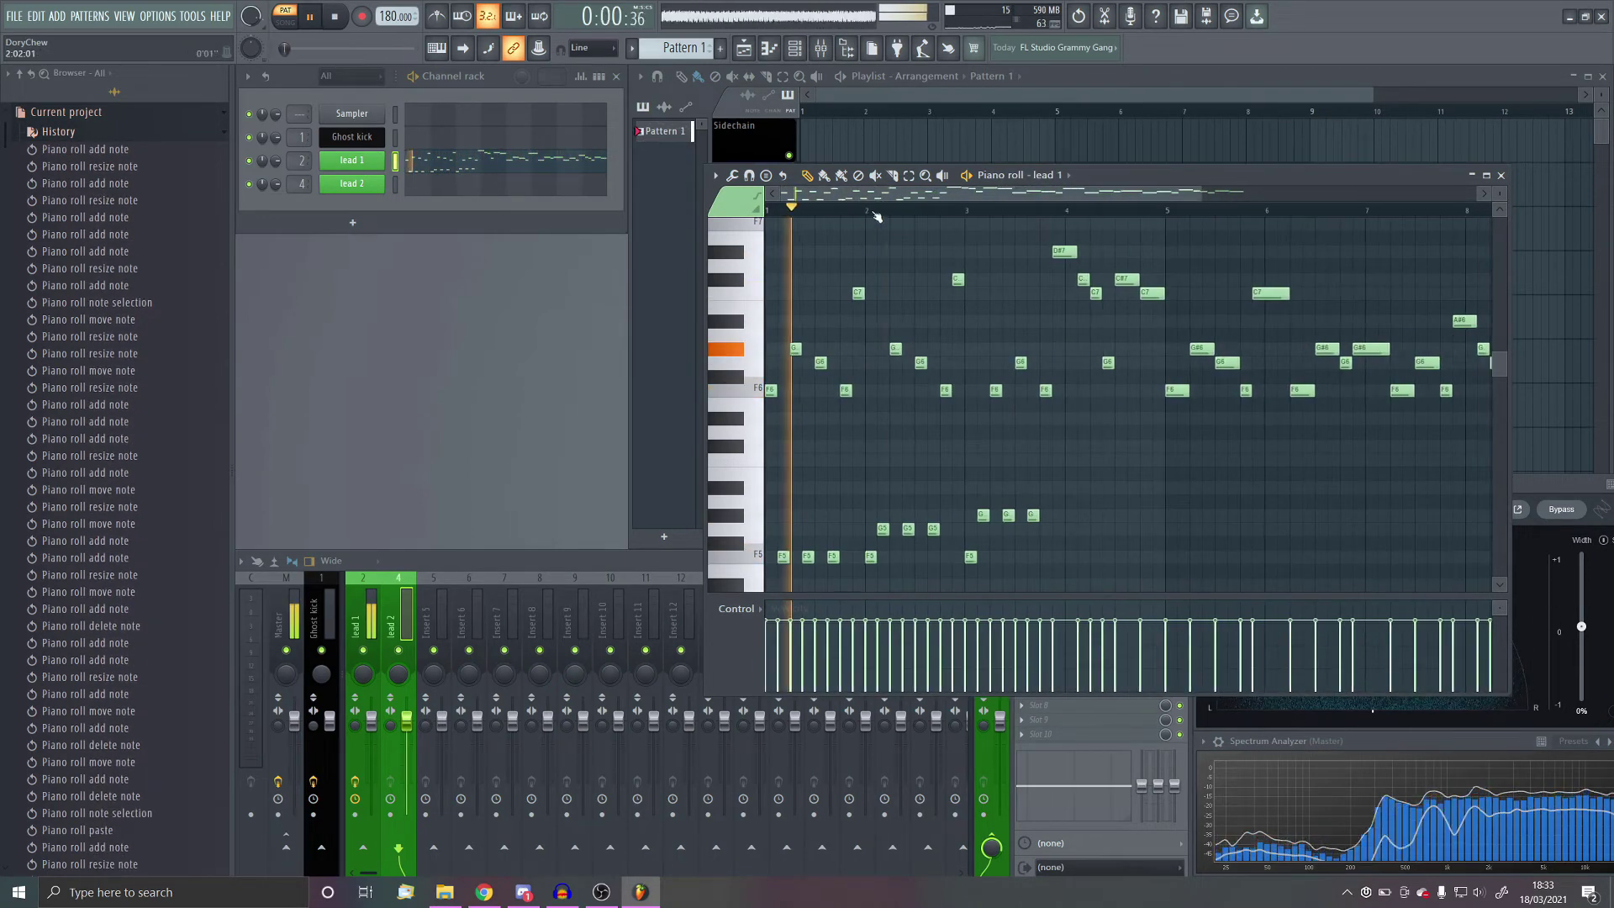
{"action": "scroll", "coordinate": [977, 512], "scroll_direction": "up", "scroll_amount": 5}
{"action": "scroll", "coordinate": [978, 514], "scroll_direction": "down", "scroll_amount": 1}
Step: Shorten the high D#7 to two steps and add an F5 directly after it
{"action": "left_click", "coordinate": [936, 558]}
{"action": "key", "text": "ctrl+z"}
{"action": "scroll", "coordinate": [935, 337], "scroll_direction": "down", "scroll_amount": 5}
{"action": "scroll", "coordinate": [1037, 553], "scroll_direction": "up", "scroll_amount": 3}
{"action": "scroll", "coordinate": [992, 542], "scroll_direction": "up", "scroll_amount": 2}
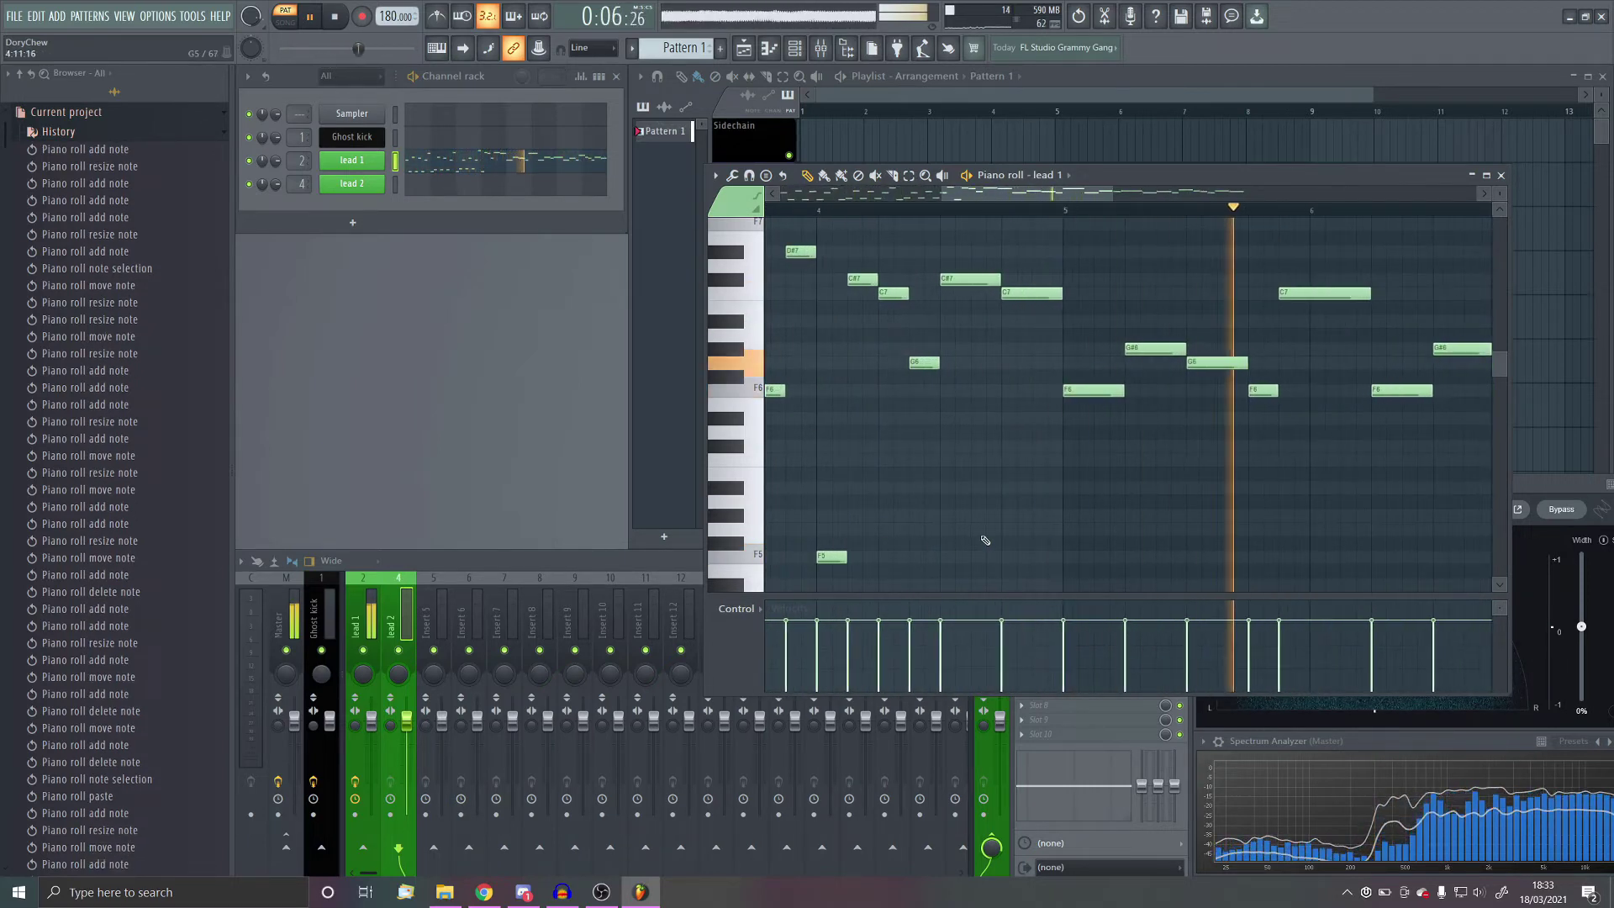
Step: Shorten the C#7 and C7 at the end of bar 4 to two steps, add a C#6 and C6 in the gaps, and play
{"action": "left_click", "coordinate": [983, 515]}
{"action": "left_click_drag", "start_coordinate": [997, 279], "coordinate": [969, 279]}
{"action": "left_click", "coordinate": [786, 210]}
{"action": "left_click_drag", "start_coordinate": [987, 514], "coordinate": [990, 443]}
{"action": "left_click", "coordinate": [1047, 459]}
{"action": "left_click_drag", "start_coordinate": [1060, 294], "coordinate": [992, 308]}
{"action": "key", "text": "space"}
{"action": "key", "text": "space"}
Step: Shorten the long notes in the phrase starting at bar 5 and fill the gaps with low F5, G5 and G#5 notes
{"action": "scroll", "coordinate": [1081, 548], "scroll_direction": "down", "scroll_amount": 5}
{"action": "scroll", "coordinate": [1091, 504], "scroll_direction": "down", "scroll_amount": 2}
{"action": "scroll", "coordinate": [1091, 470], "scroll_direction": "up", "scroll_amount": 5}
{"action": "key", "text": "ctrl+b"}
{"action": "scroll", "coordinate": [1084, 458], "scroll_direction": "down", "scroll_amount": 3}
{"action": "scroll", "coordinate": [1009, 362], "scroll_direction": "up", "scroll_amount": 5}
{"action": "left_click_drag", "start_coordinate": [1186, 266], "coordinate": [1122, 265]}
{"action": "left_click_drag", "start_coordinate": [1321, 280], "coordinate": [1254, 280]}
{"action": "scroll", "coordinate": [1177, 403], "scroll_direction": "down", "scroll_amount": 5}
{"action": "scroll", "coordinate": [1078, 456], "scroll_direction": "up", "scroll_amount": 4}
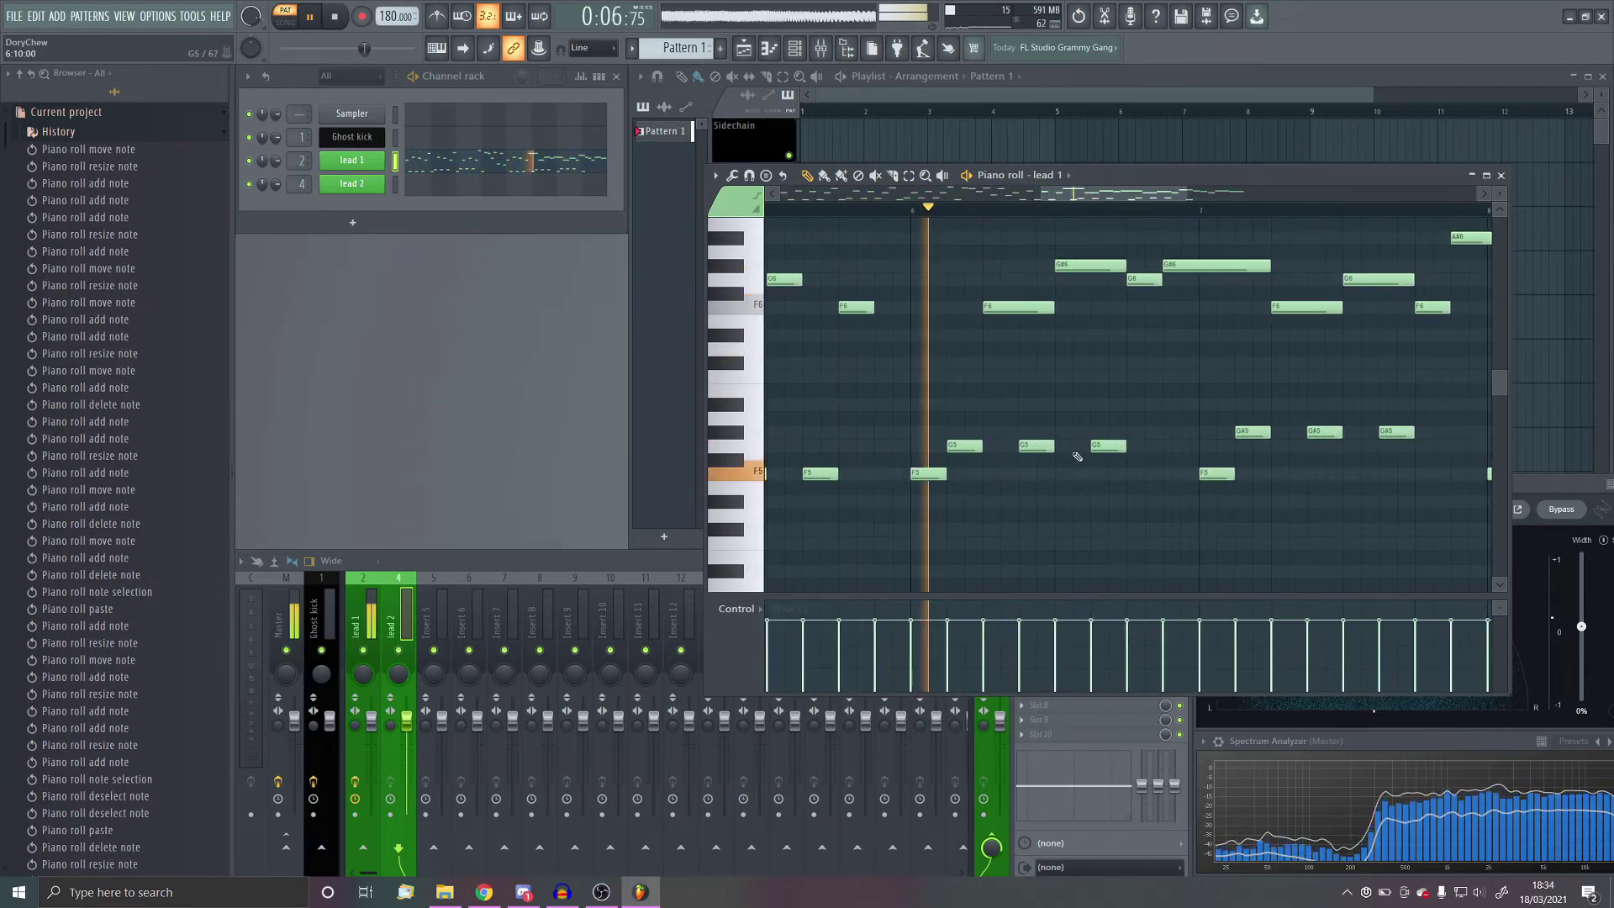
Step: Select groups of low notes in the second phrase and try transposing them down and up
{"action": "scroll", "coordinate": [1078, 456], "scroll_direction": "up", "scroll_amount": 3}
{"action": "mouse_move", "coordinate": [1062, 349]}
{"action": "left_mouse_down"}
{"action": "mouse_move", "coordinate": [1013, 350]}
{"action": "mouse_move", "coordinate": [920, 391]}
{"action": "mouse_move", "coordinate": [1045, 349]}
{"action": "mouse_move", "coordinate": [1075, 321]}
{"action": "left_mouse_up"}
{"action": "scroll", "coordinate": [1093, 420], "scroll_direction": "down", "scroll_amount": 5}
{"action": "scroll", "coordinate": [1077, 472], "scroll_direction": "right", "scroll_amount": 1}
{"action": "scroll", "coordinate": [1077, 473], "scroll_direction": "up", "scroll_amount": 2}
{"action": "scroll", "coordinate": [1177, 403], "scroll_direction": "down", "scroll_amount": 4}
{"action": "scroll", "coordinate": [1122, 463], "scroll_direction": "up", "scroll_amount": 1}
{"action": "left_click_drag", "start_coordinate": [1130, 505], "coordinate": [994, 458]}
{"action": "key", "text": "shift+Down"}
{"action": "left_click", "coordinate": [1138, 494], "text": "ctrl"}
{"action": "left_click_drag", "start_coordinate": [1130, 508], "coordinate": [1012, 468]}
{"action": "key", "text": "shift+Up"}
{"action": "scroll", "coordinate": [1026, 504], "scroll_direction": "down", "scroll_amount": 2}
Step: Transpose the low note groups so bar 6 alternates with G#5 and bar 7 alternates with G5
{"action": "left_click_drag", "start_coordinate": [1031, 529], "coordinate": [947, 483]}
{"action": "key", "text": "shift+Up"}
{"action": "key", "text": "shift+Up"}
{"action": "key", "text": "shift+Up"}
{"action": "left_click", "coordinate": [1308, 562], "text": "ctrl"}
{"action": "scroll", "coordinate": [1015, 490], "scroll_direction": "up", "scroll_amount": 3}
{"action": "left_click_drag", "start_coordinate": [1061, 475], "coordinate": [900, 440]}
{"action": "key", "text": "shift+Down"}
{"action": "key", "text": "shift+Down"}
{"action": "scroll", "coordinate": [899, 440], "scroll_direction": "down", "scroll_amount": 2}
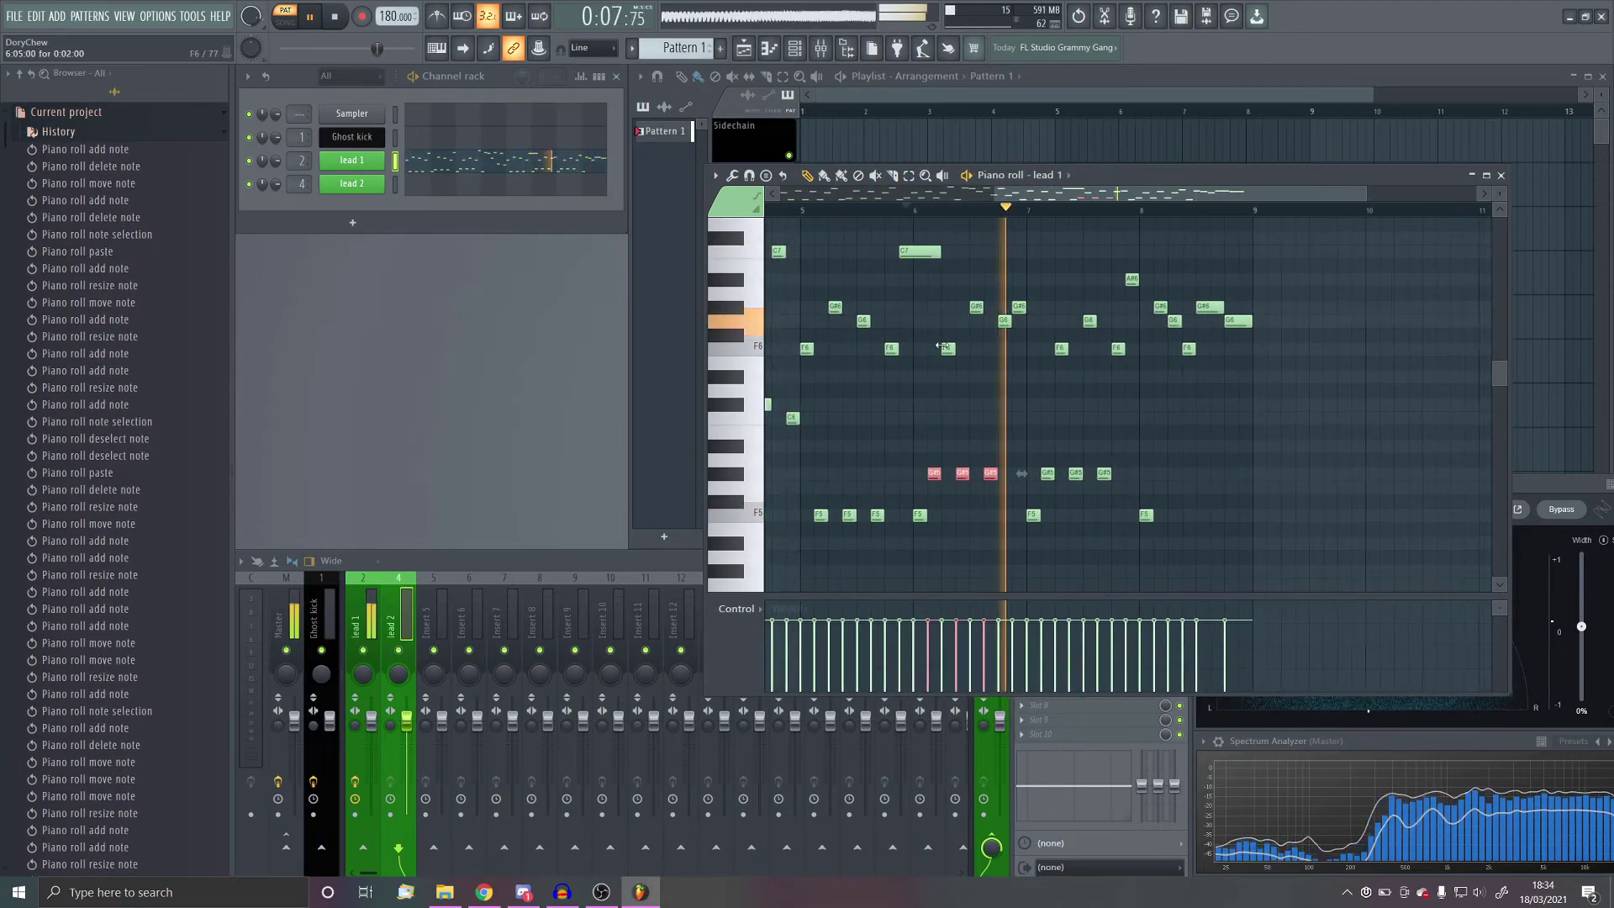
{"action": "scroll", "coordinate": [1144, 469], "scroll_direction": "up", "scroll_amount": 2}
{"action": "left_click_drag", "start_coordinate": [1080, 462], "coordinate": [911, 487]}
{"action": "key", "text": "shift+Down"}
Step: Add a G#5 after the melody's last G#6 and a G5 after its last G6
{"action": "left_click", "coordinate": [889, 210]}
{"action": "scroll", "coordinate": [1294, 471], "scroll_direction": "down", "scroll_amount": 2}
{"action": "scroll", "coordinate": [1312, 471], "scroll_direction": "up", "scroll_amount": 4}
{"action": "left_click", "coordinate": [1093, 529]}
{"action": "left_click_drag", "start_coordinate": [1093, 529], "coordinate": [1093, 514]}
{"action": "left_click", "coordinate": [1187, 529]}
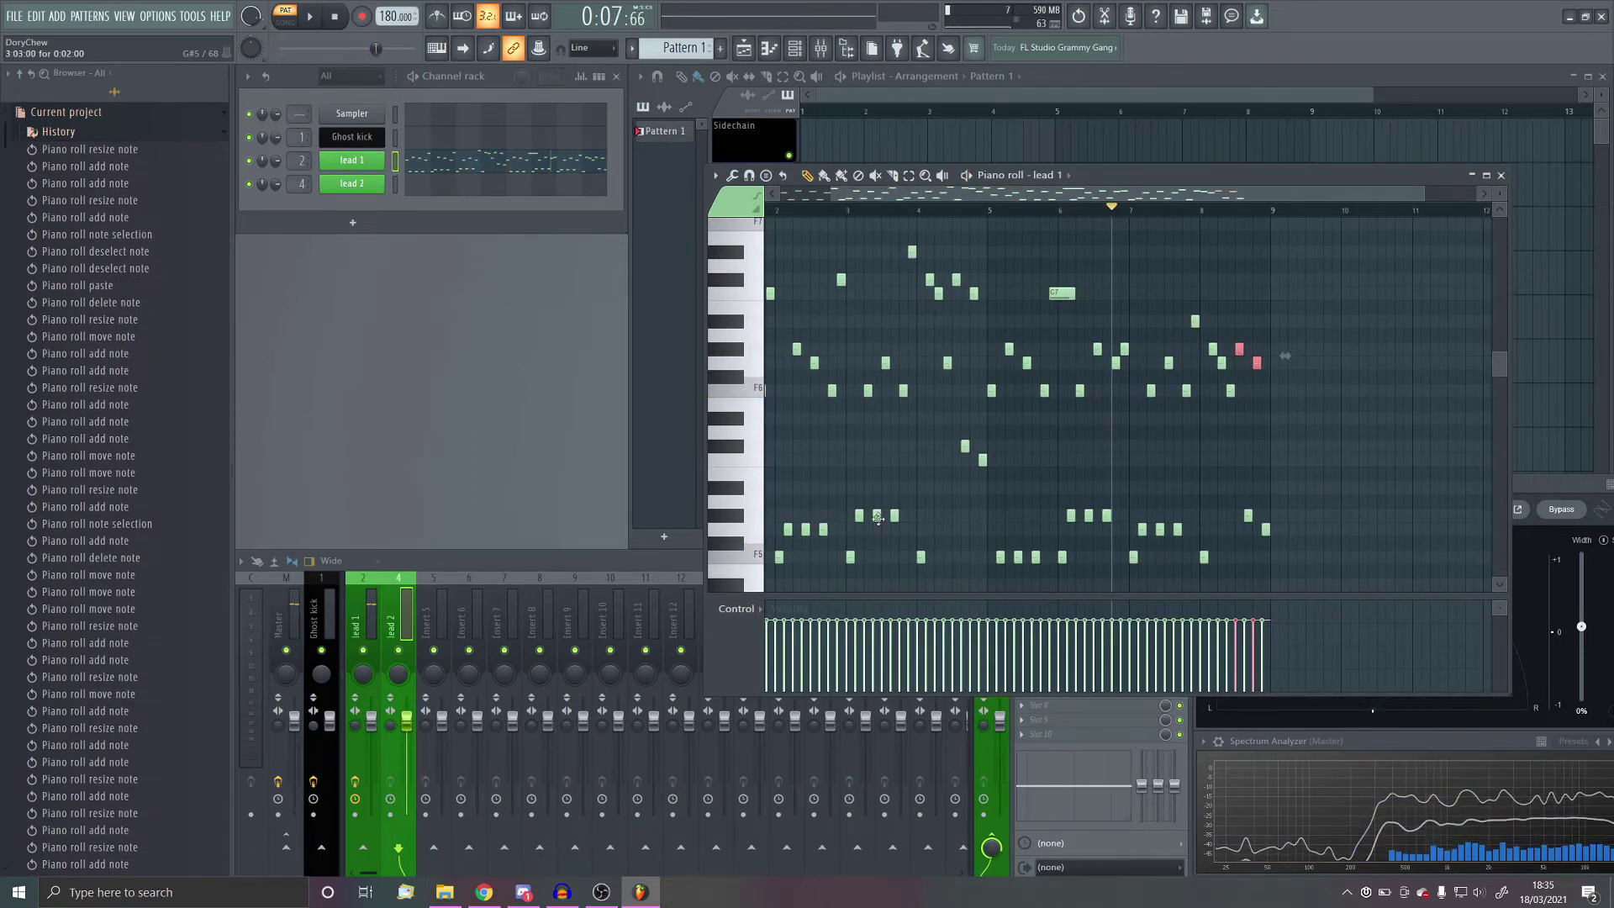
Step: Shorten the remaining long C7 in the second phrase to two steps and play the whole melody
{"action": "scroll", "coordinate": [1072, 412], "scroll_direction": "up", "scroll_amount": 4}
{"action": "left_click_drag", "start_coordinate": [1102, 293], "coordinate": [1009, 300]}
{"action": "scroll", "coordinate": [1059, 396], "scroll_direction": "down", "scroll_amount": 5}
{"action": "key", "text": "space"}
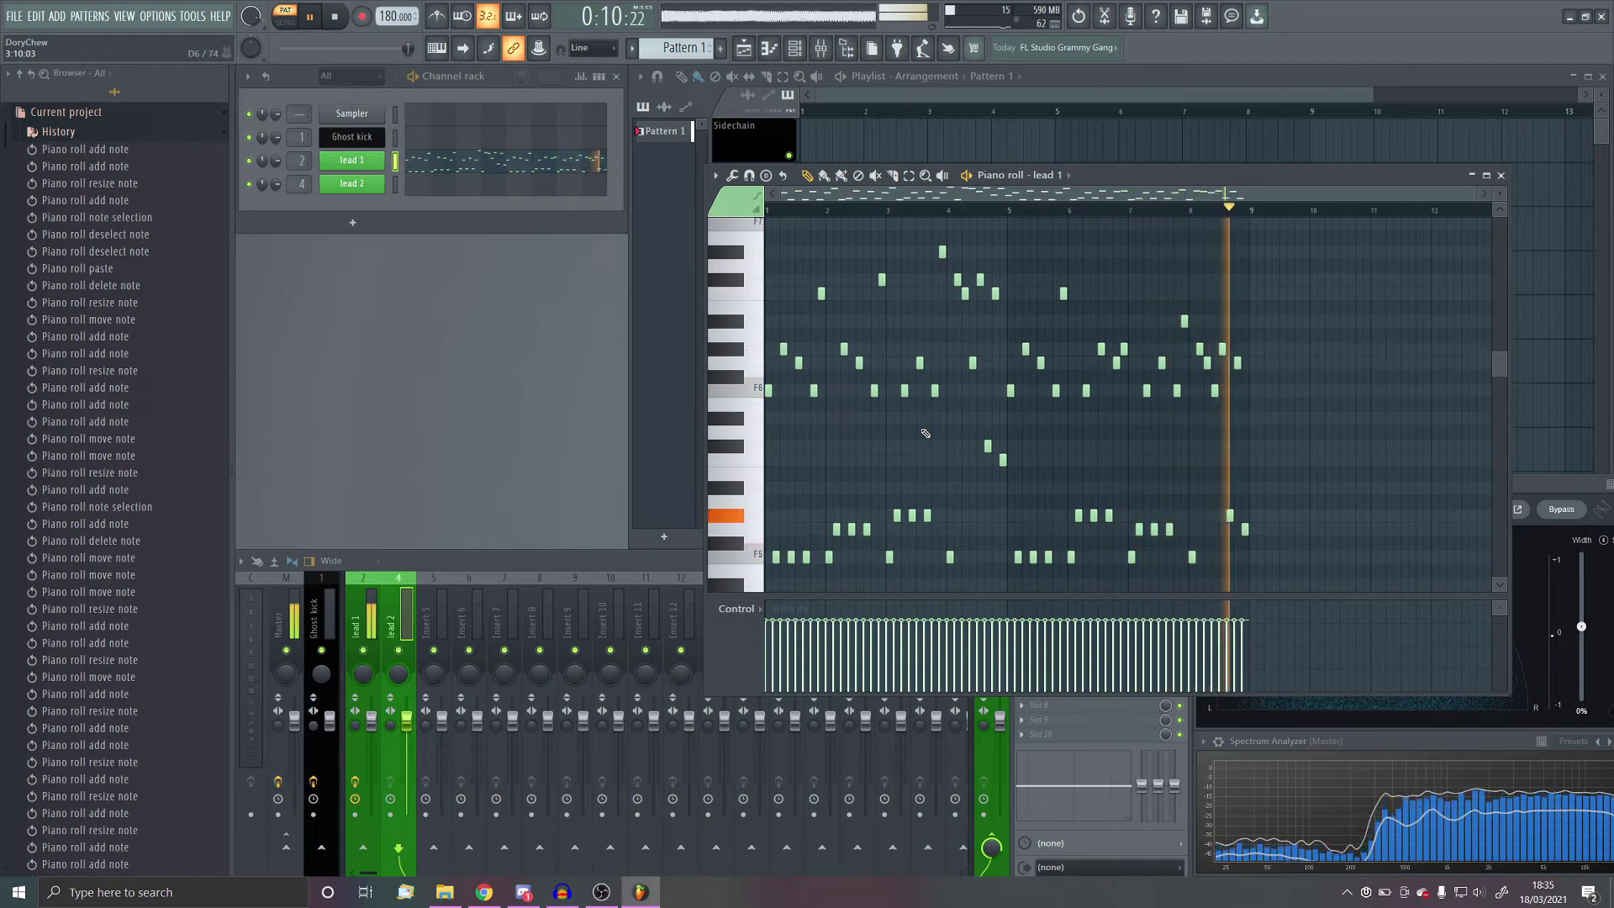
{"action": "key", "text": "space"}
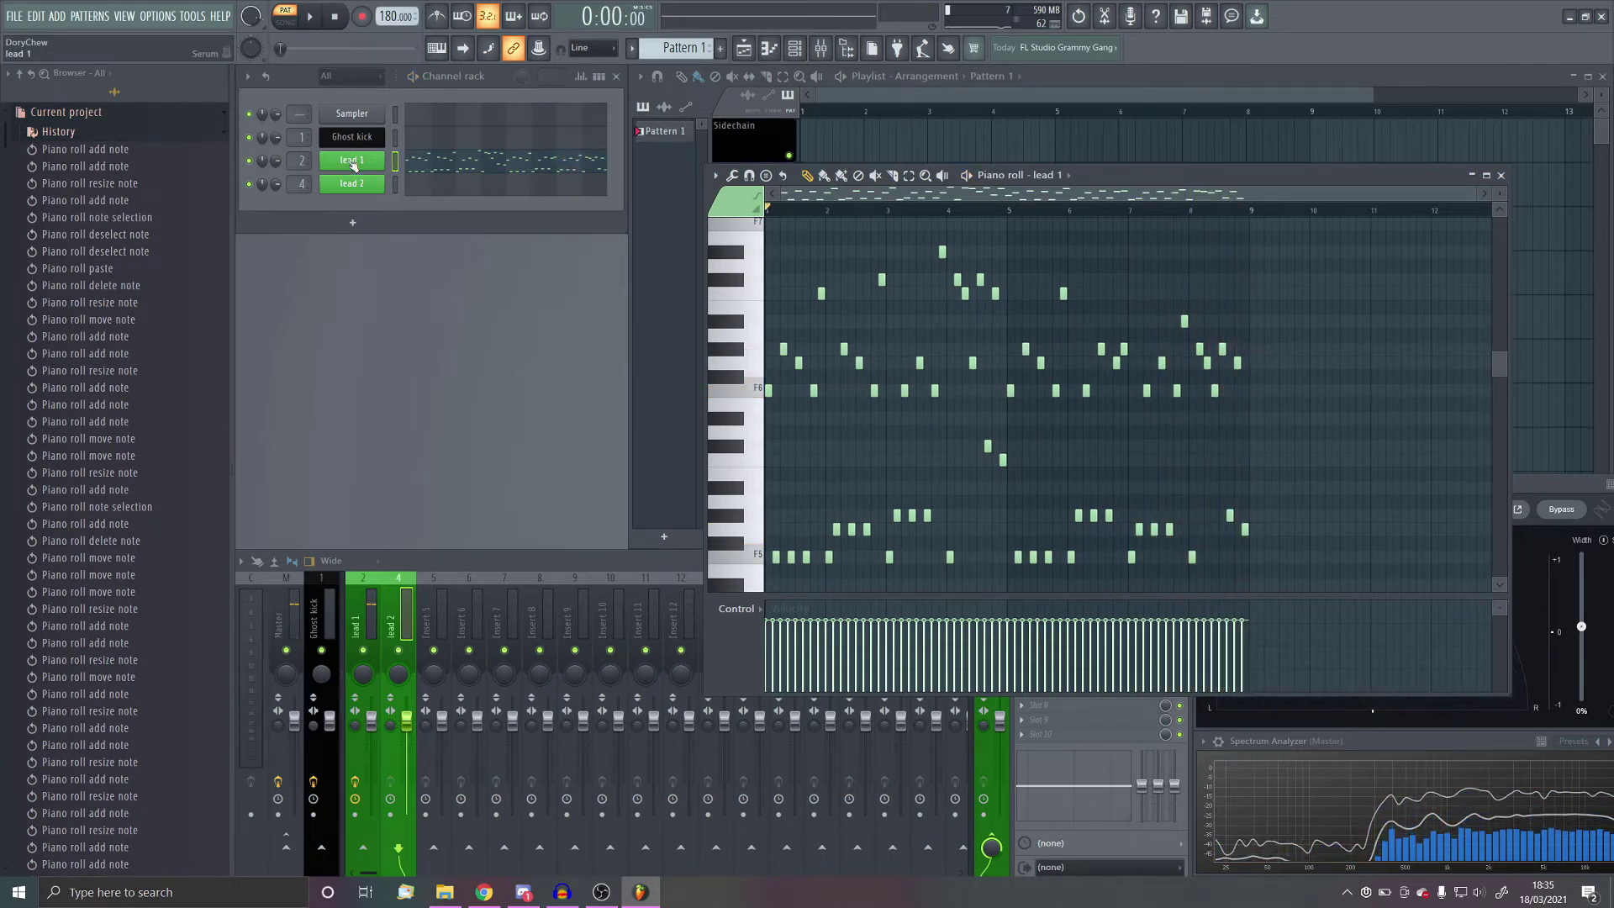
Step: Set the portamento time in lead 1's Serum to 77 ms and play the melody
{"action": "left_click", "coordinate": [353, 161]}
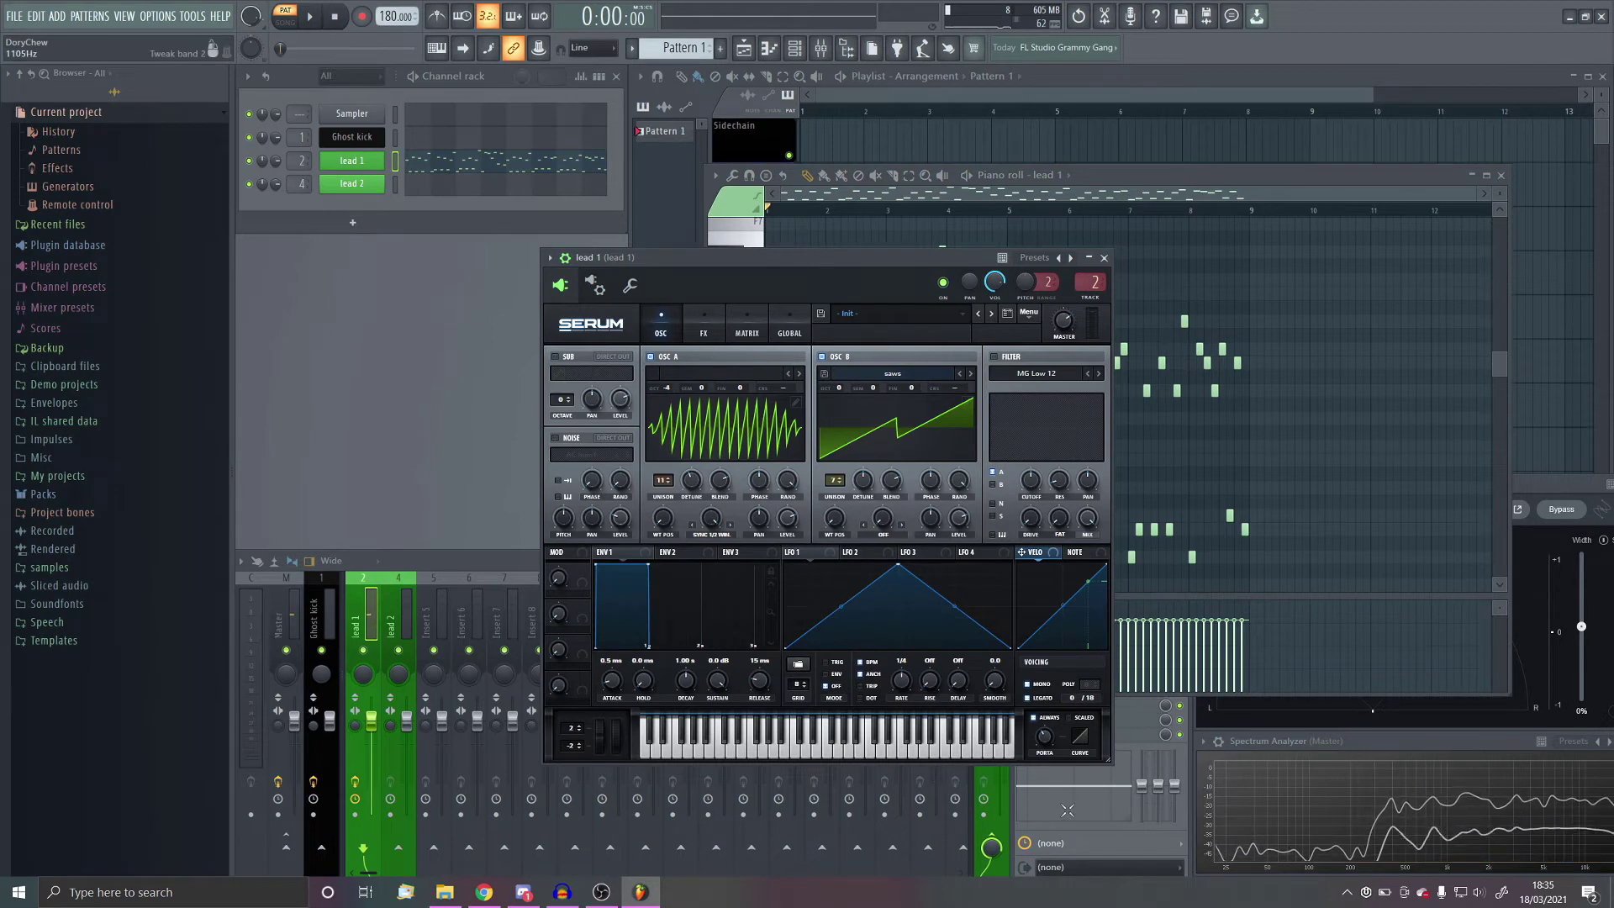
{"action": "left_click_drag", "start_coordinate": [1045, 742], "coordinate": [1038, 745]}
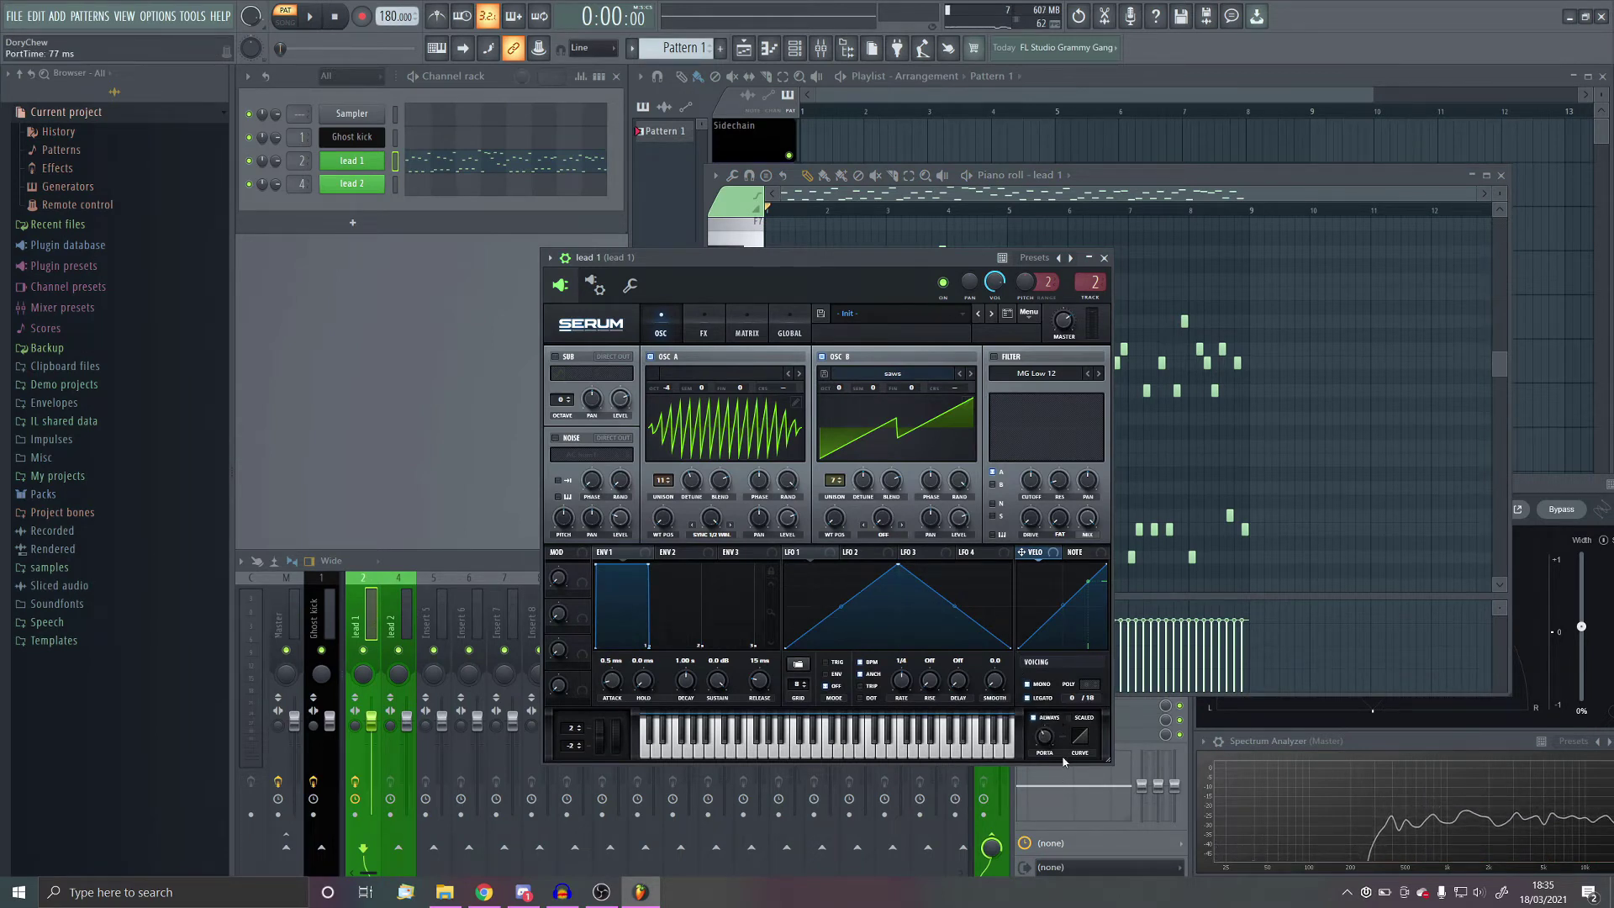
{"action": "mouse_move", "coordinate": [1041, 738]}
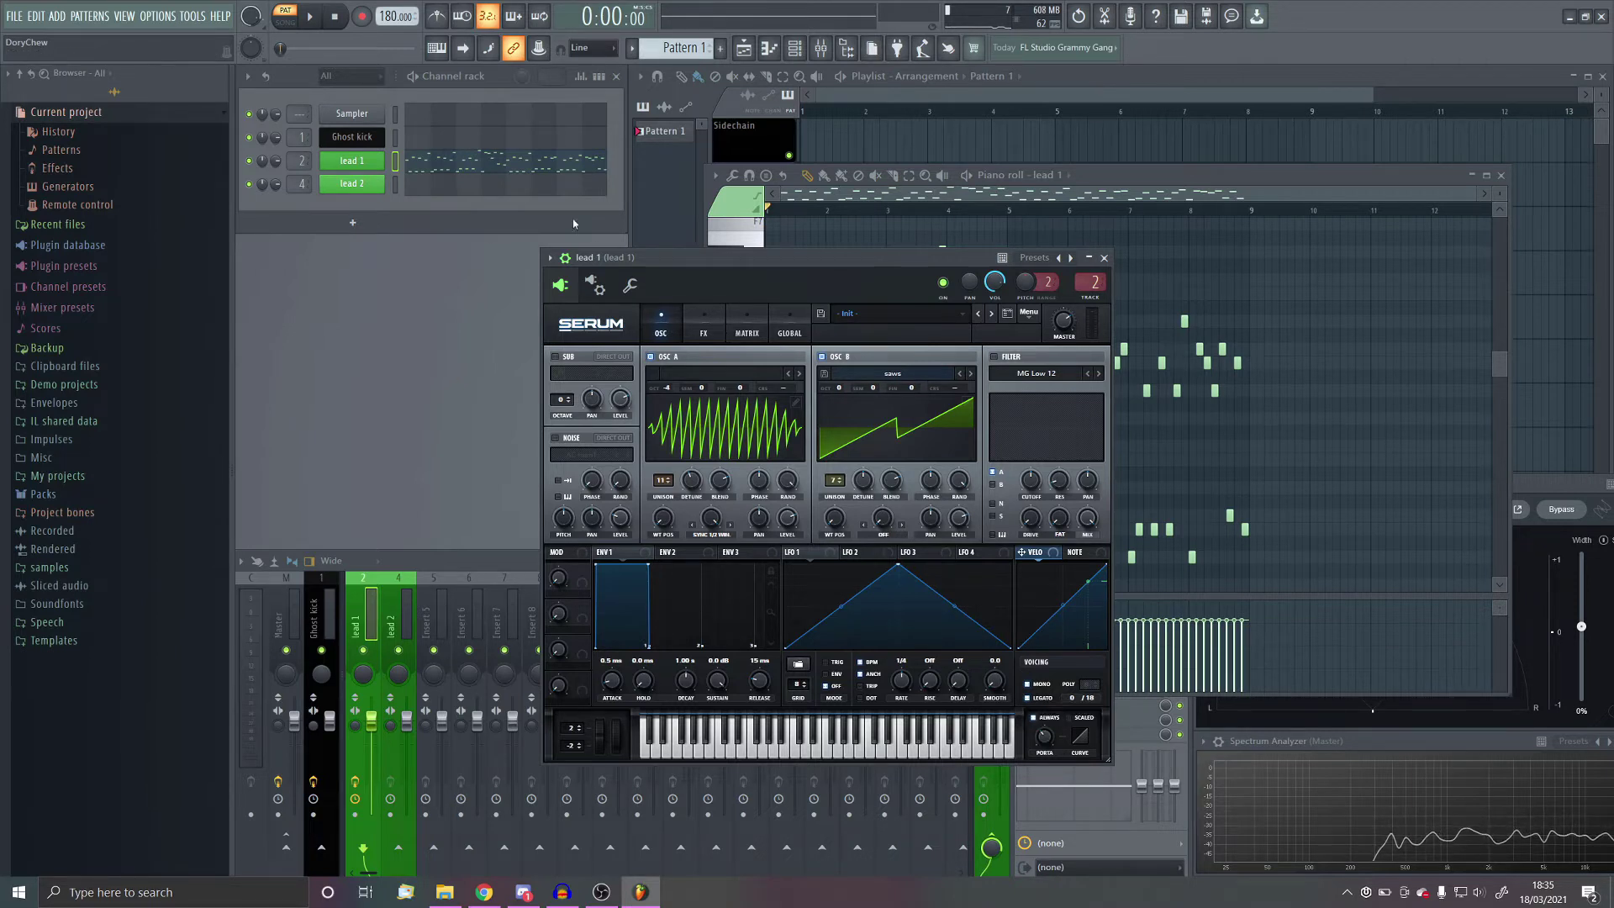
{"action": "left_click", "coordinate": [307, 16]}
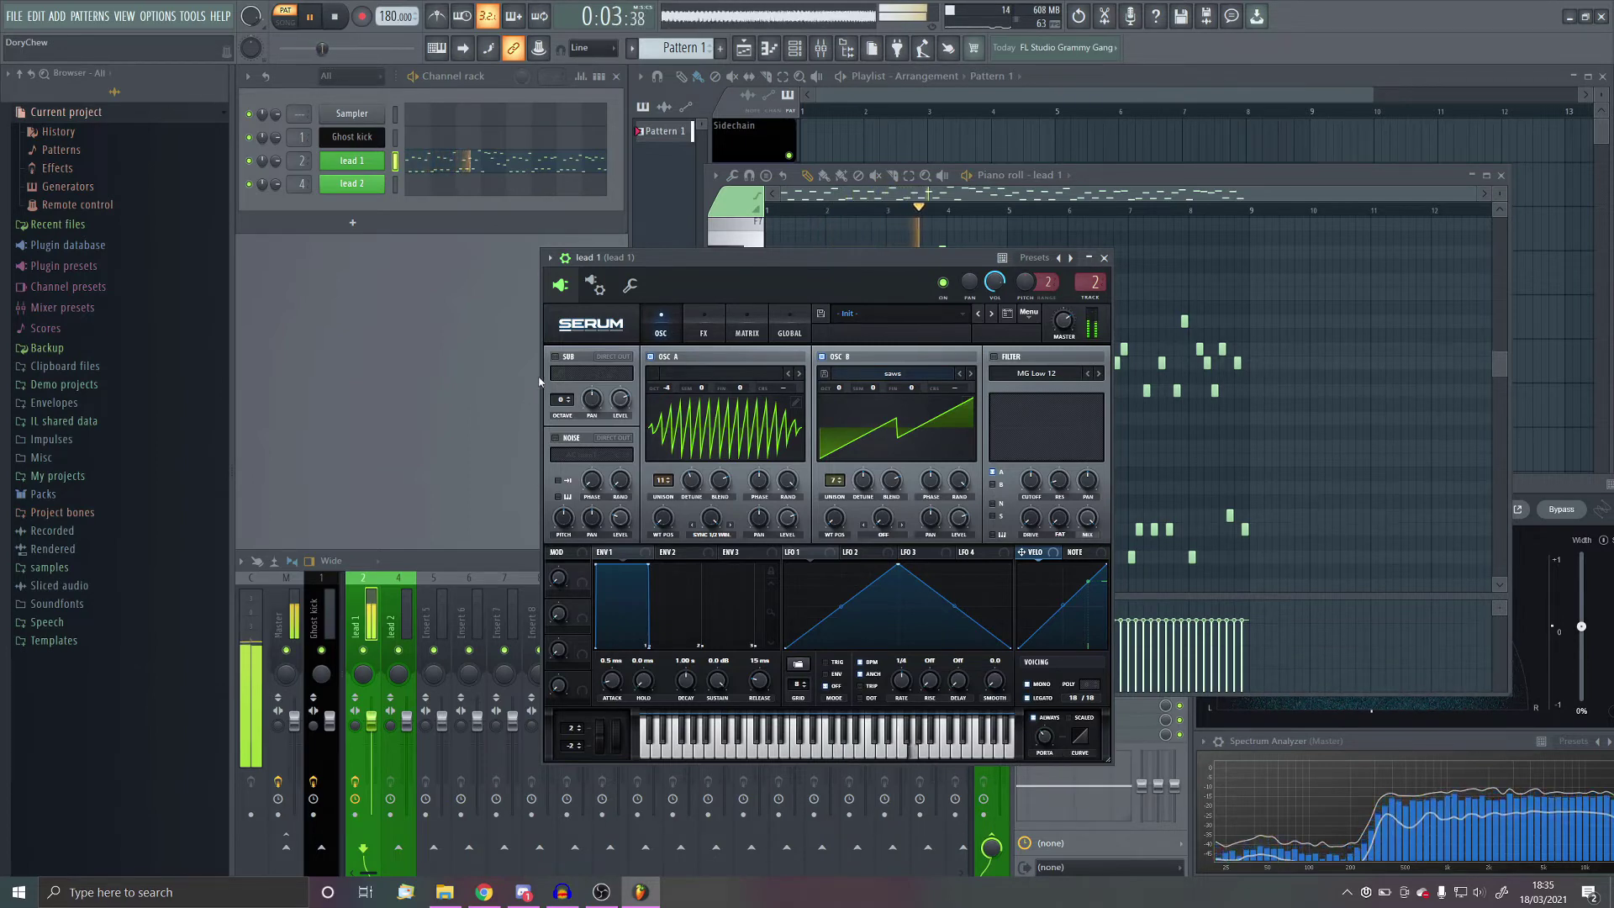
{"action": "left_click", "coordinate": [333, 17]}
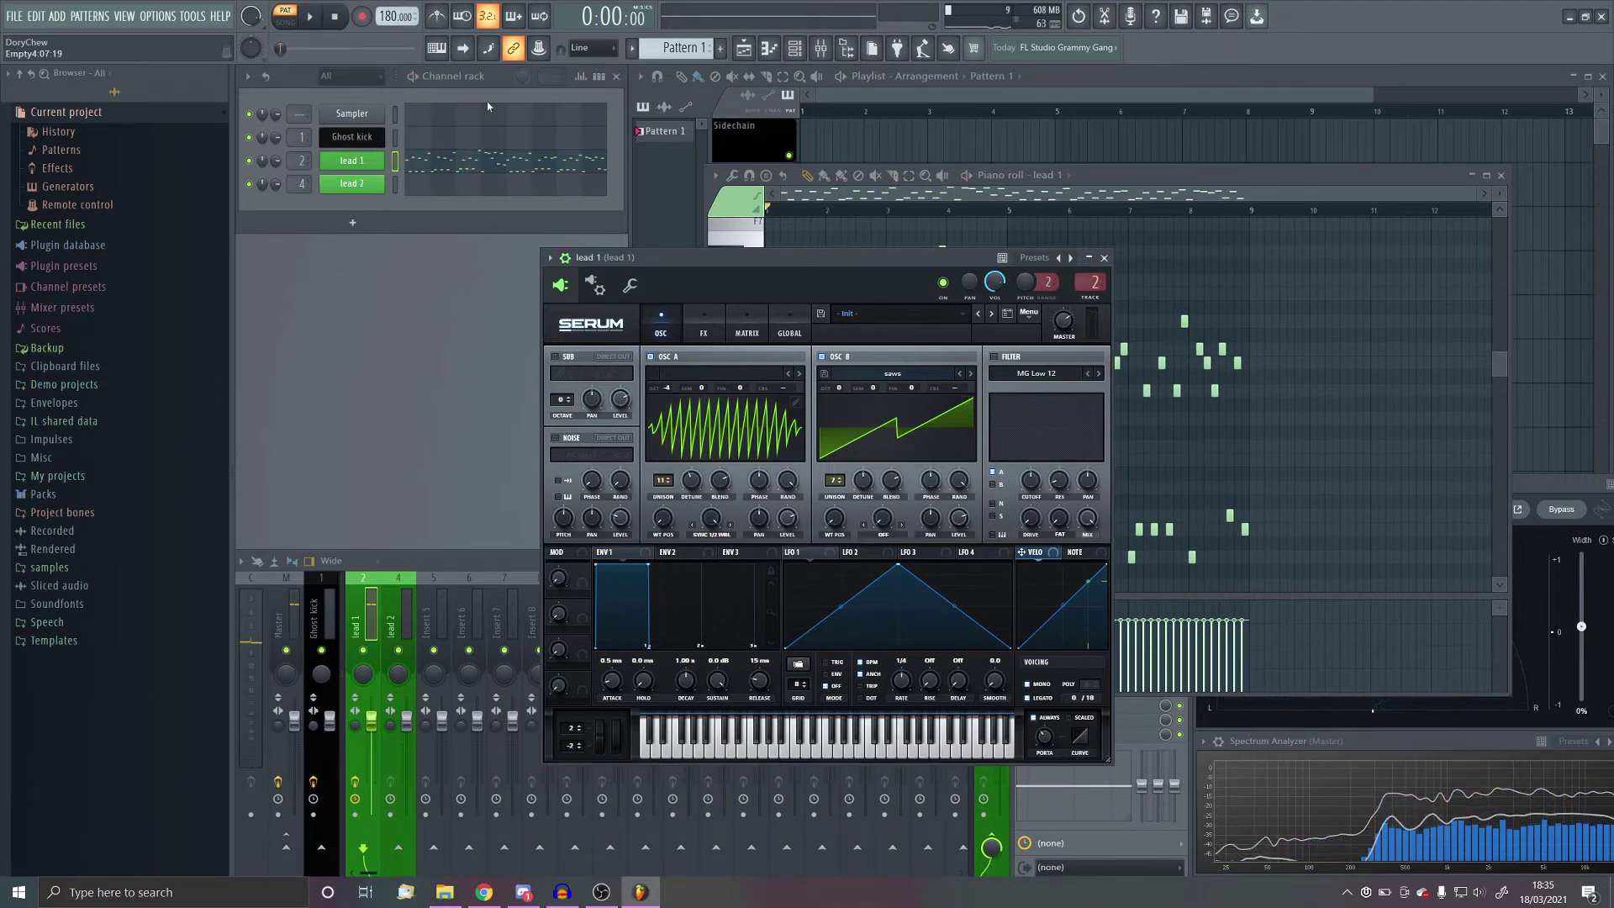
Step: Check the portamento setting in lead 2's Serum and close the plugin
{"action": "left_click", "coordinate": [351, 183]}
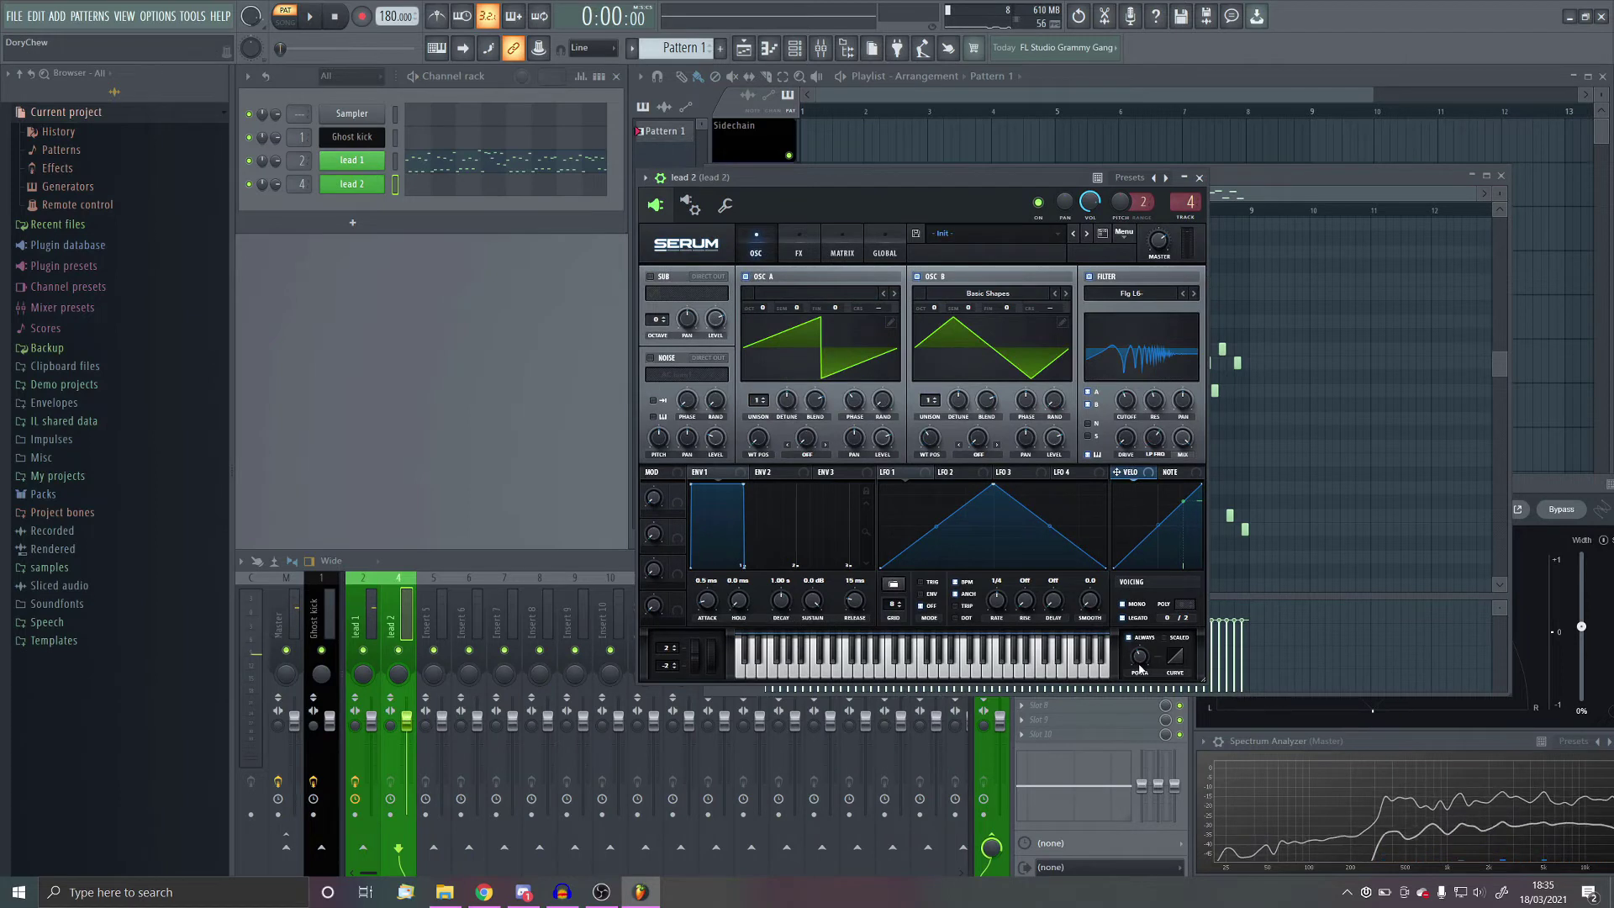
{"action": "mouse_move", "coordinate": [1144, 661]}
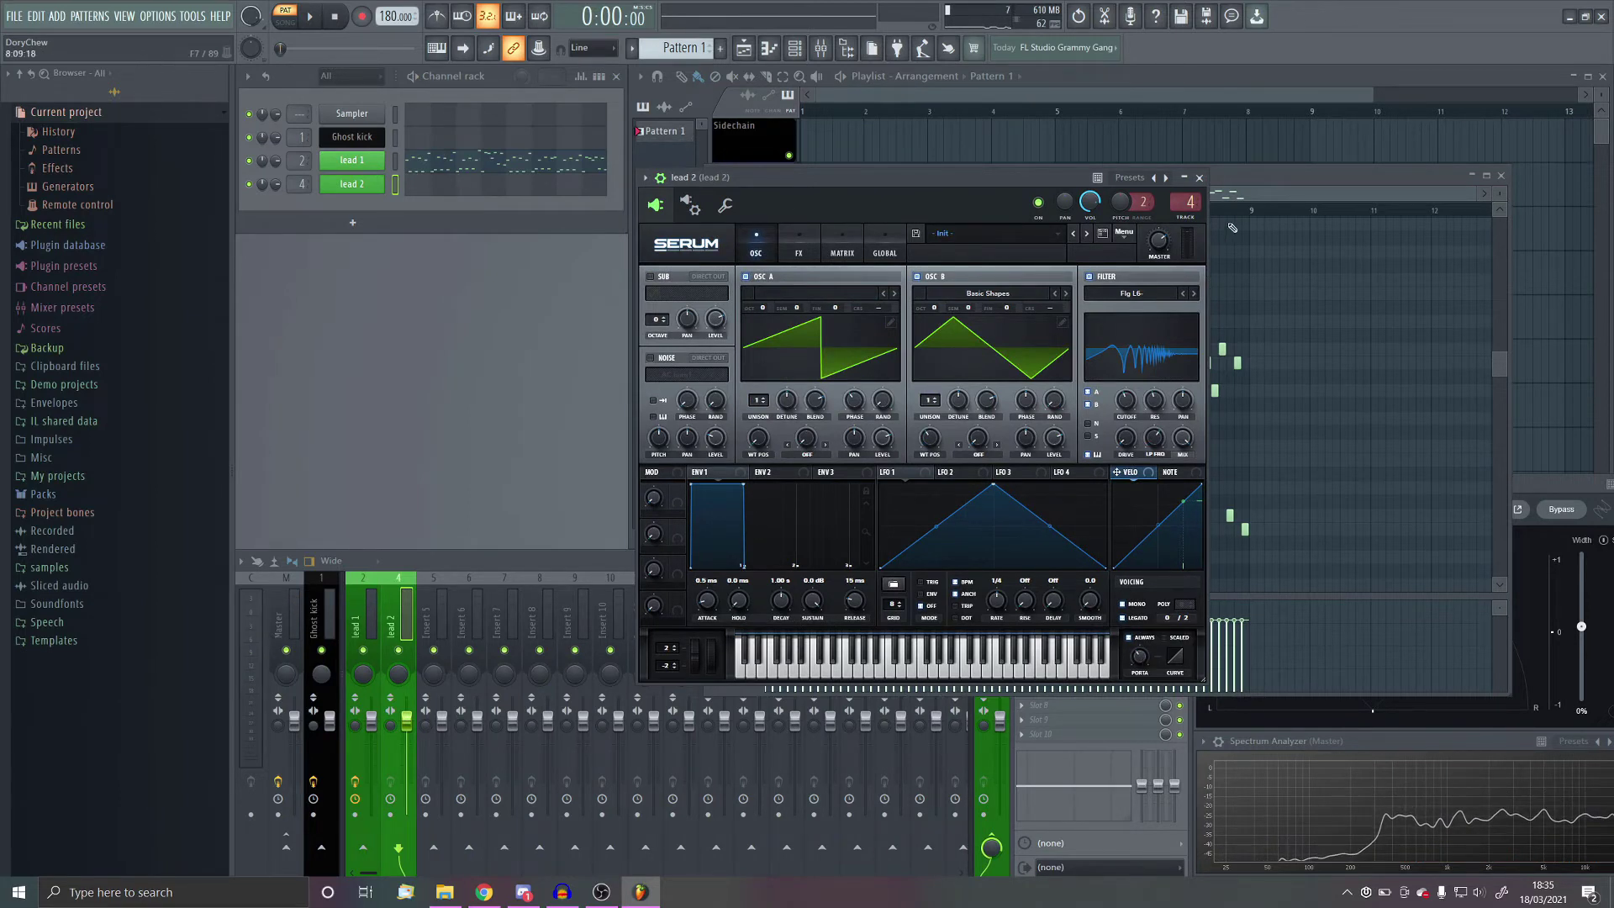
{"action": "left_click", "coordinate": [1201, 179]}
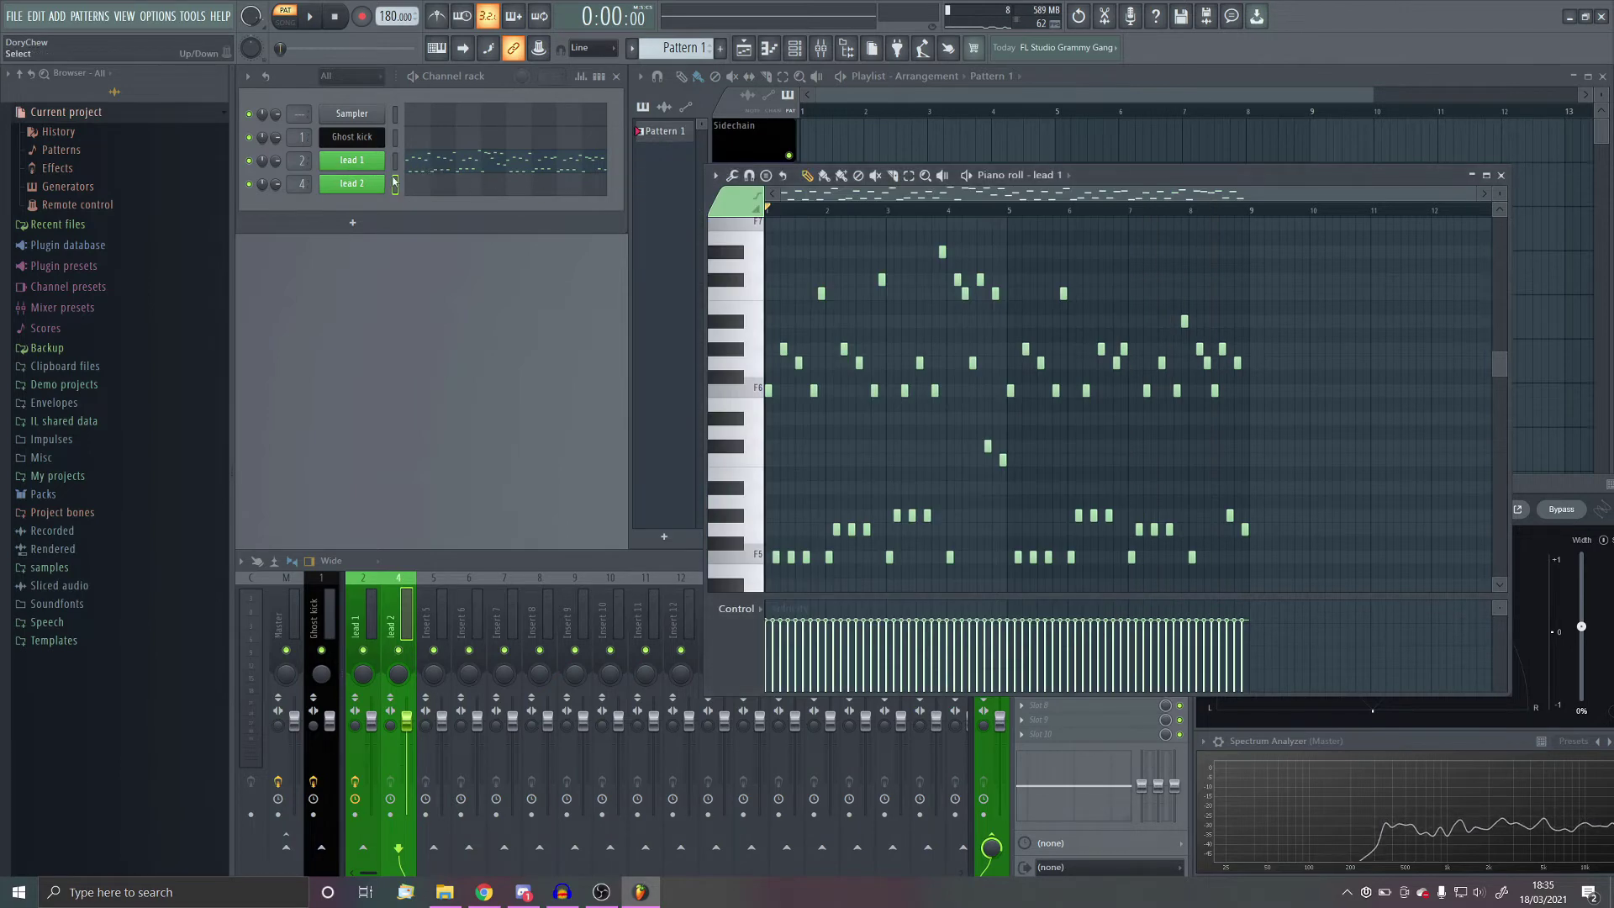
Step: Copy all of lead 1's melody notes into lead 2, play both layers and close the piano roll
{"action": "key", "text": "ctrl+a"}
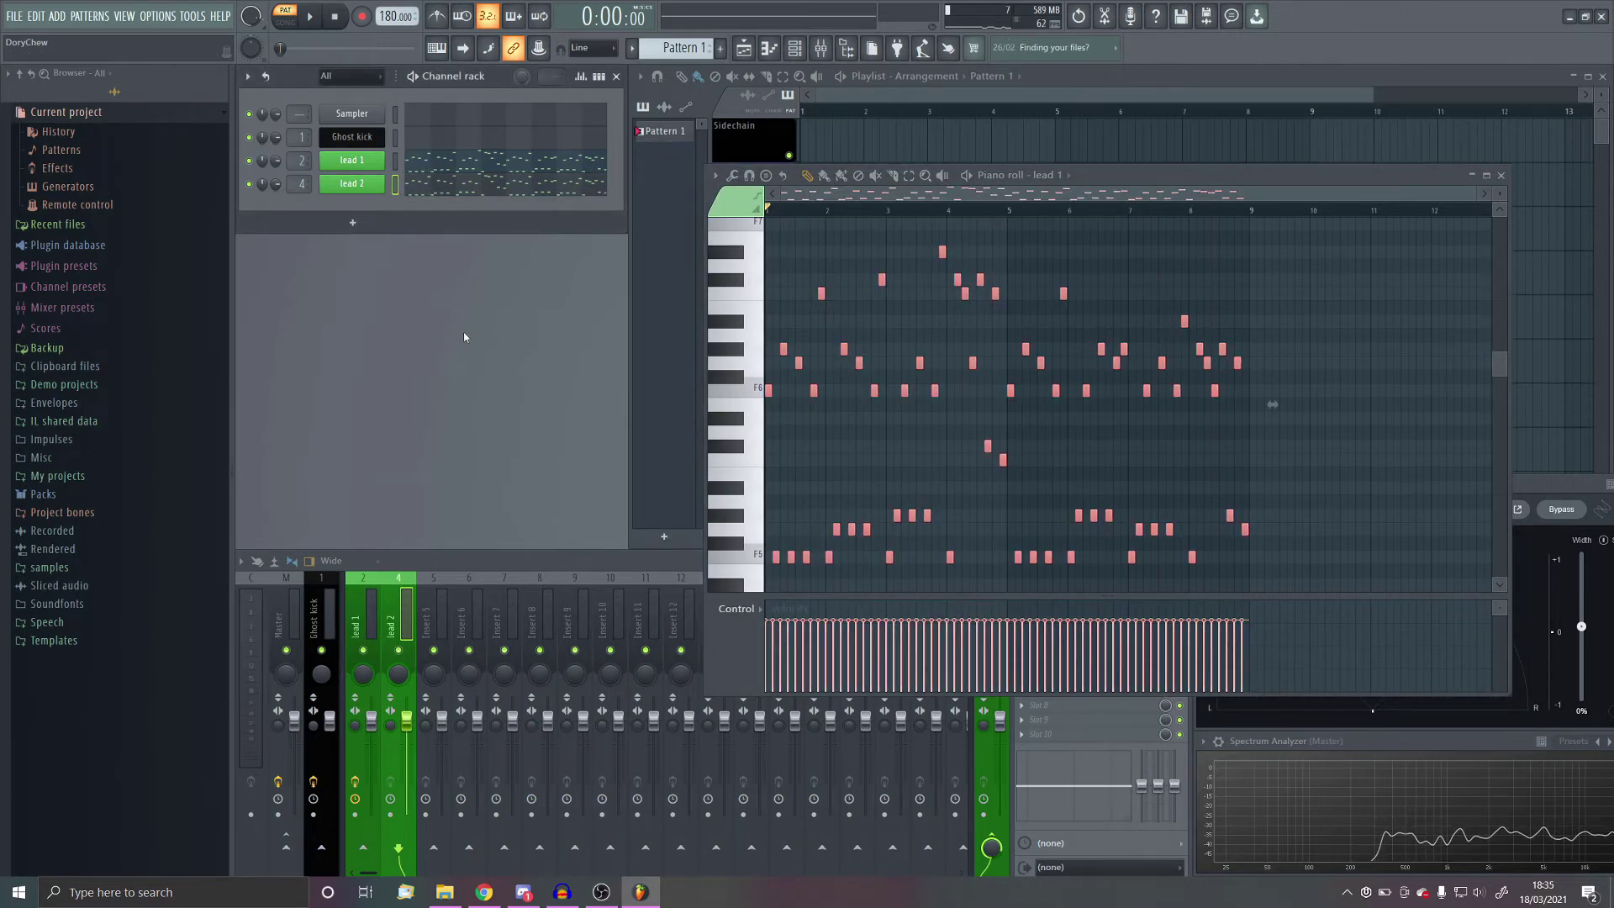
{"action": "left_click", "coordinate": [309, 17]}
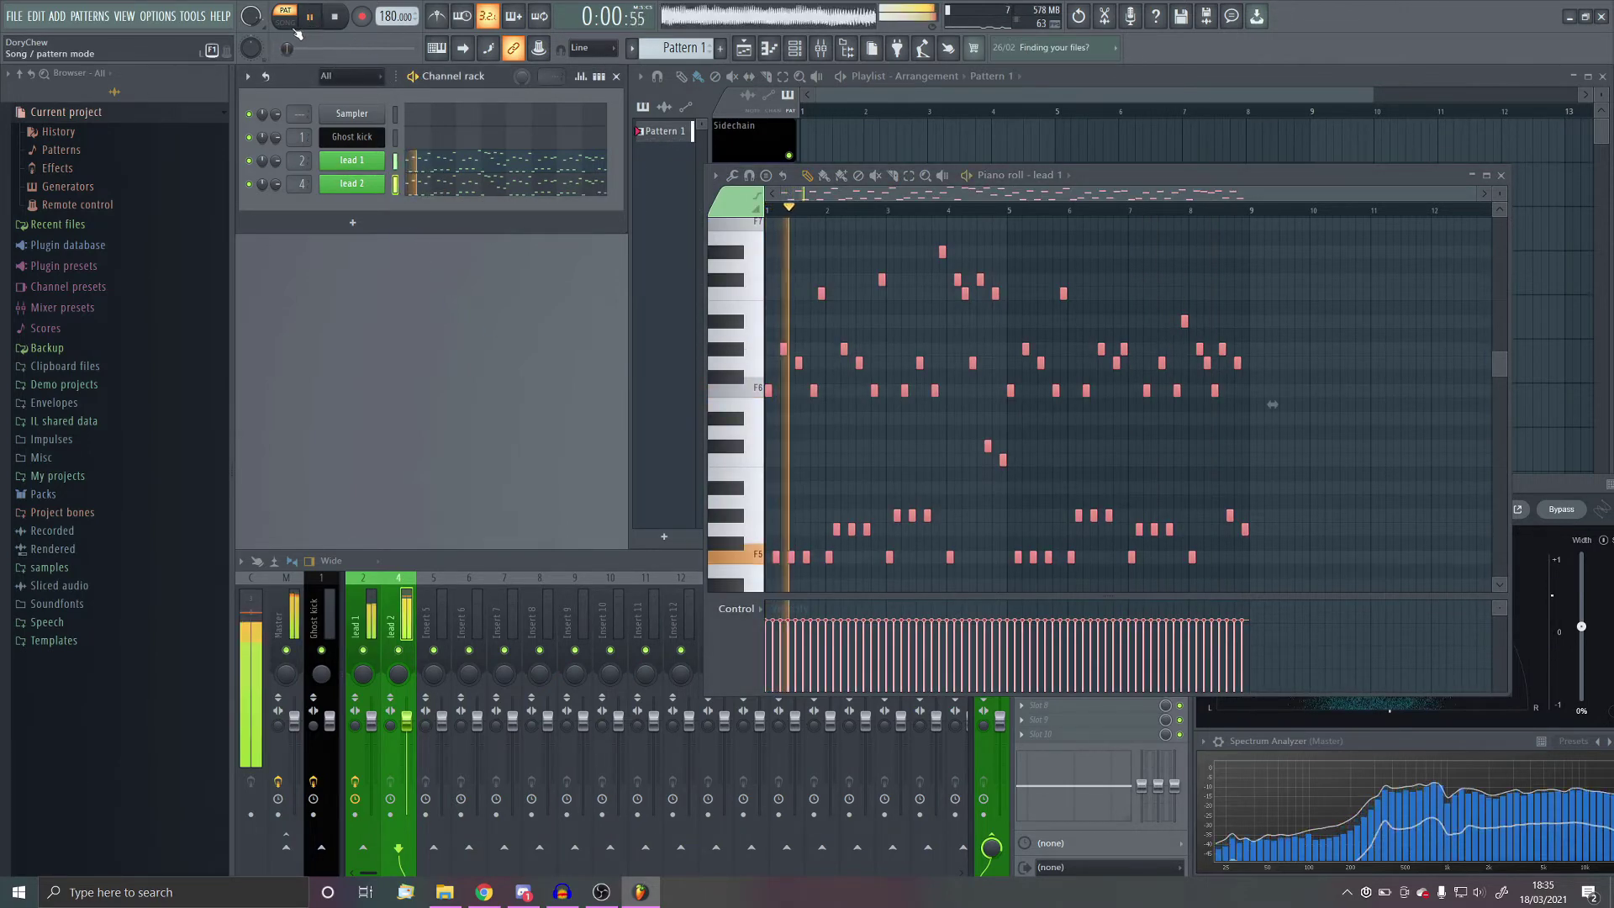
{"action": "left_click", "coordinate": [338, 18]}
{"action": "left_click", "coordinate": [1500, 175]}
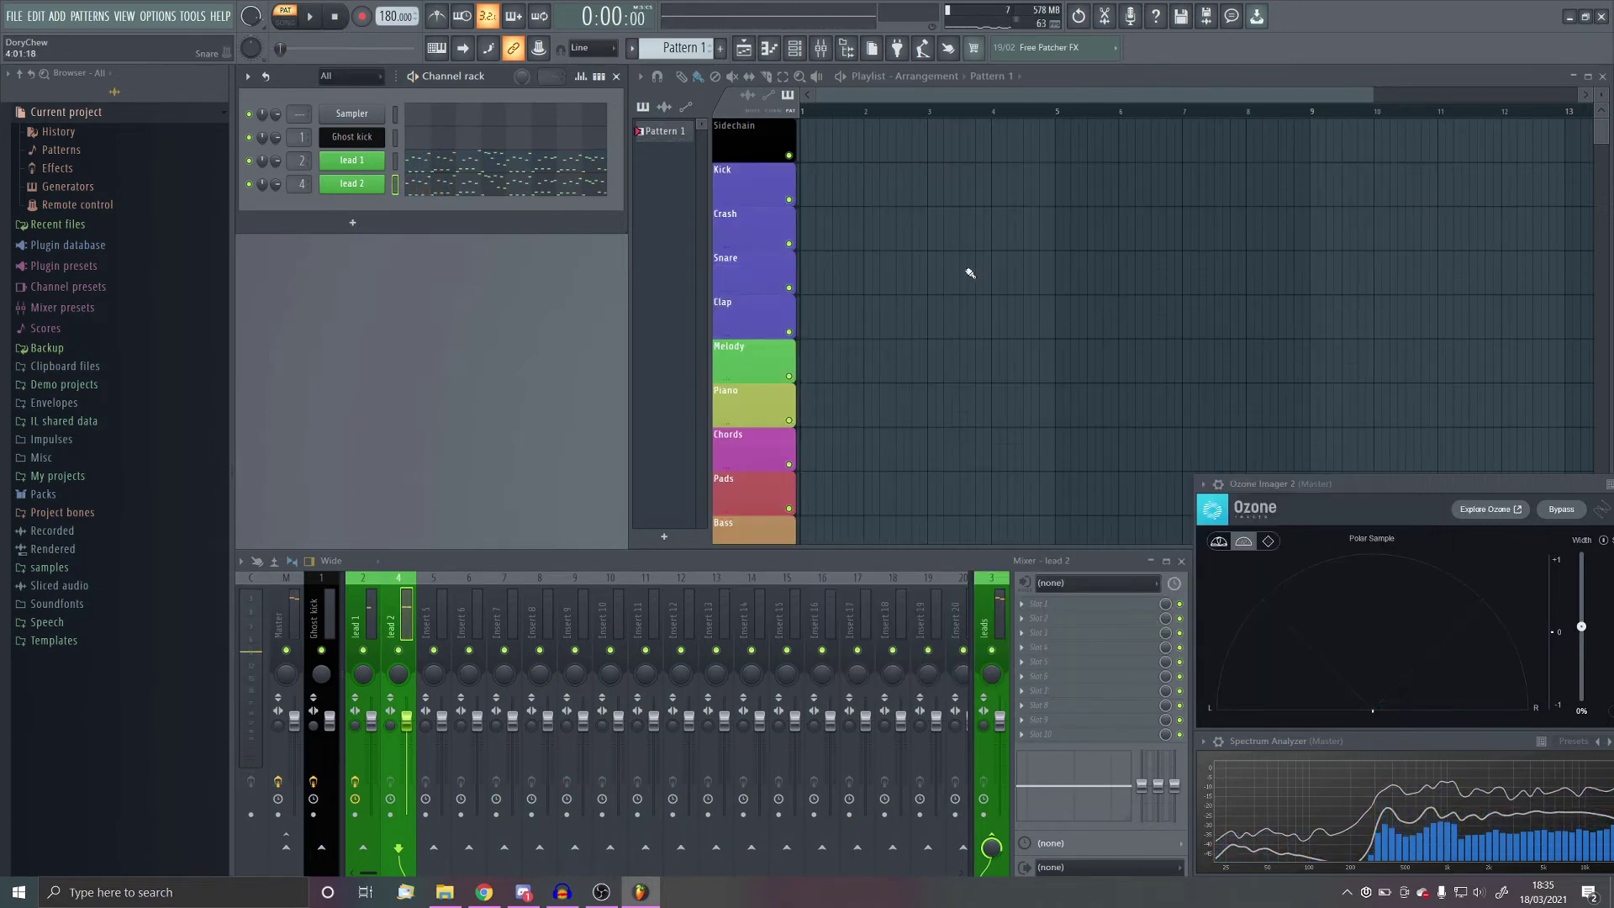
Step: Select the leads mixer track, review lead 2's copied notes and play both leads together
{"action": "left_click", "coordinate": [1003, 698]}
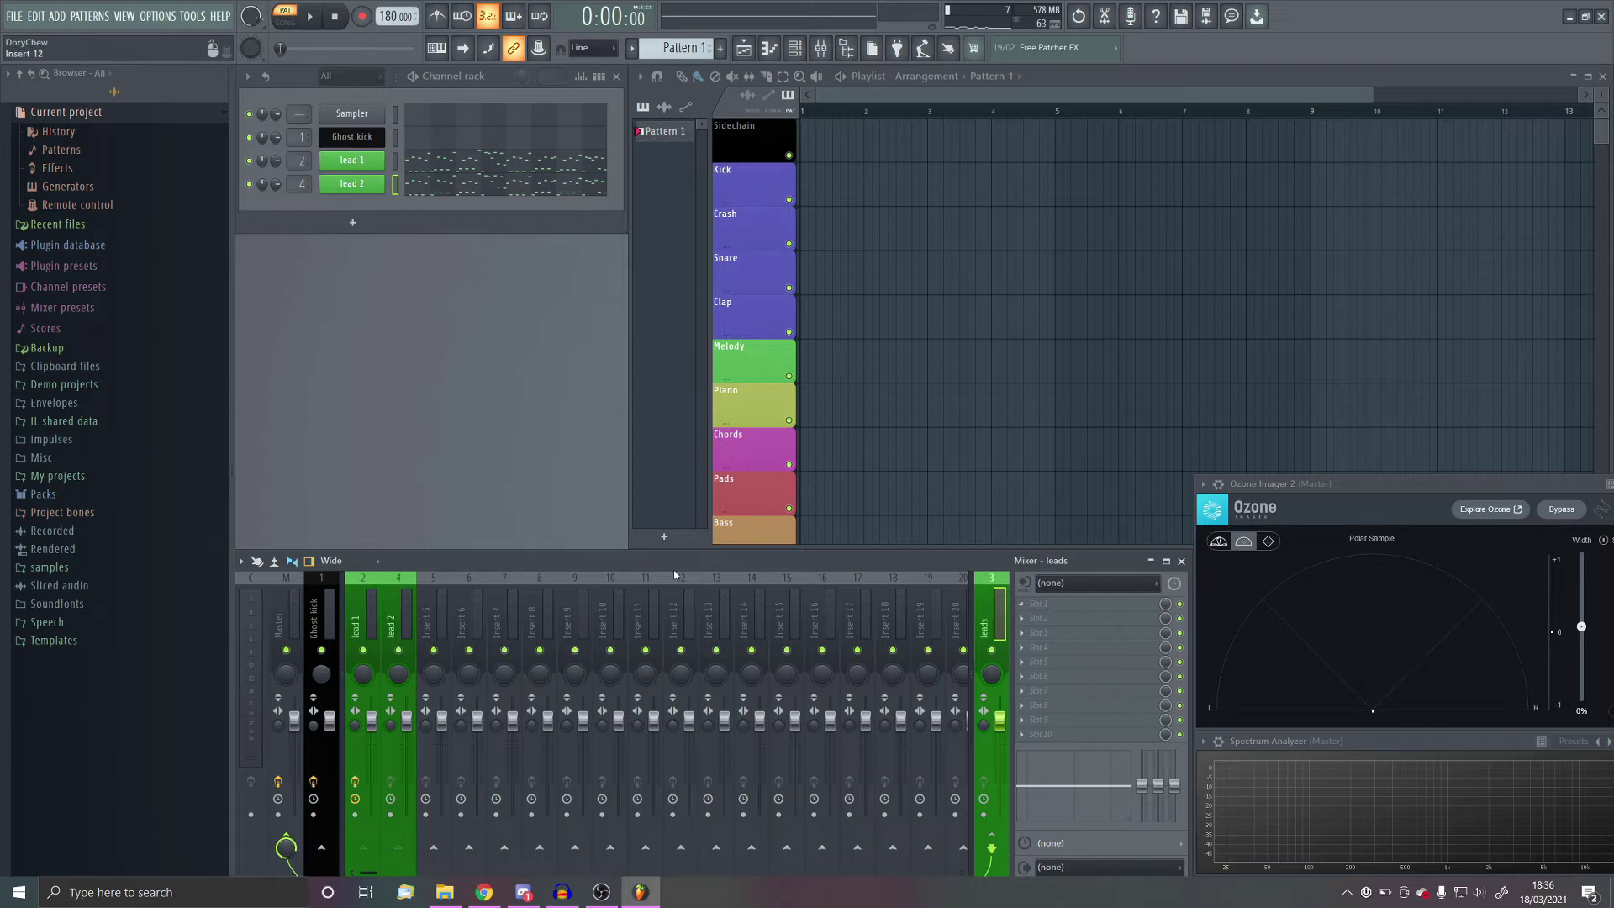
{"action": "left_click", "coordinate": [479, 190]}
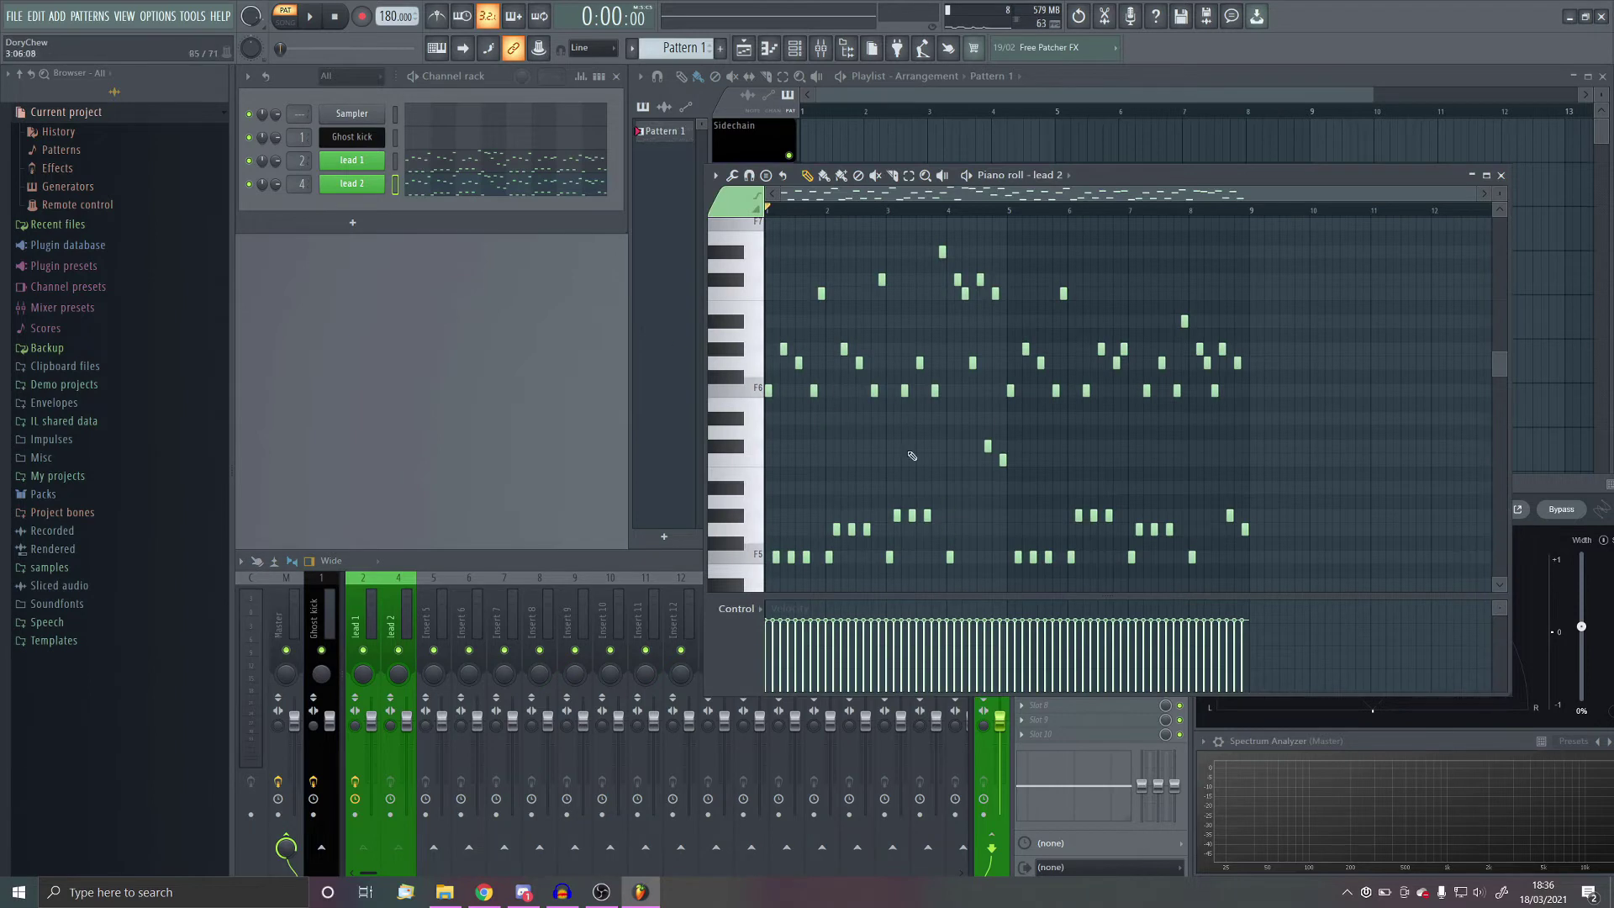
{"action": "scroll", "coordinate": [959, 384], "scroll_direction": "down", "scroll_amount": 2}
{"action": "left_click", "coordinate": [1500, 175]}
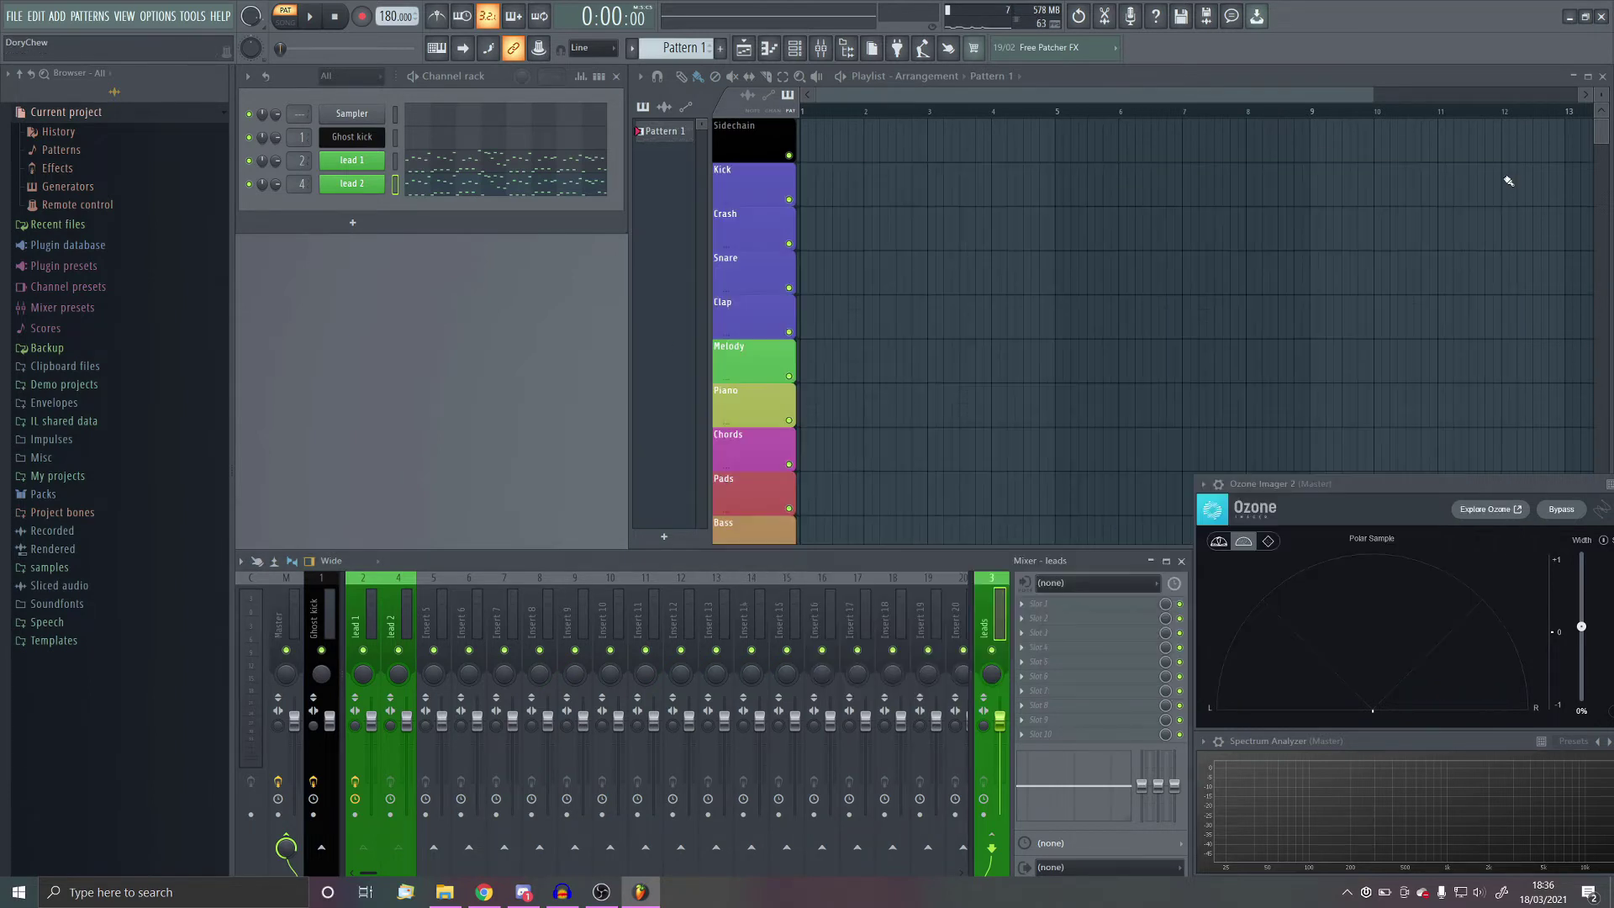
{"action": "key", "text": "space"}
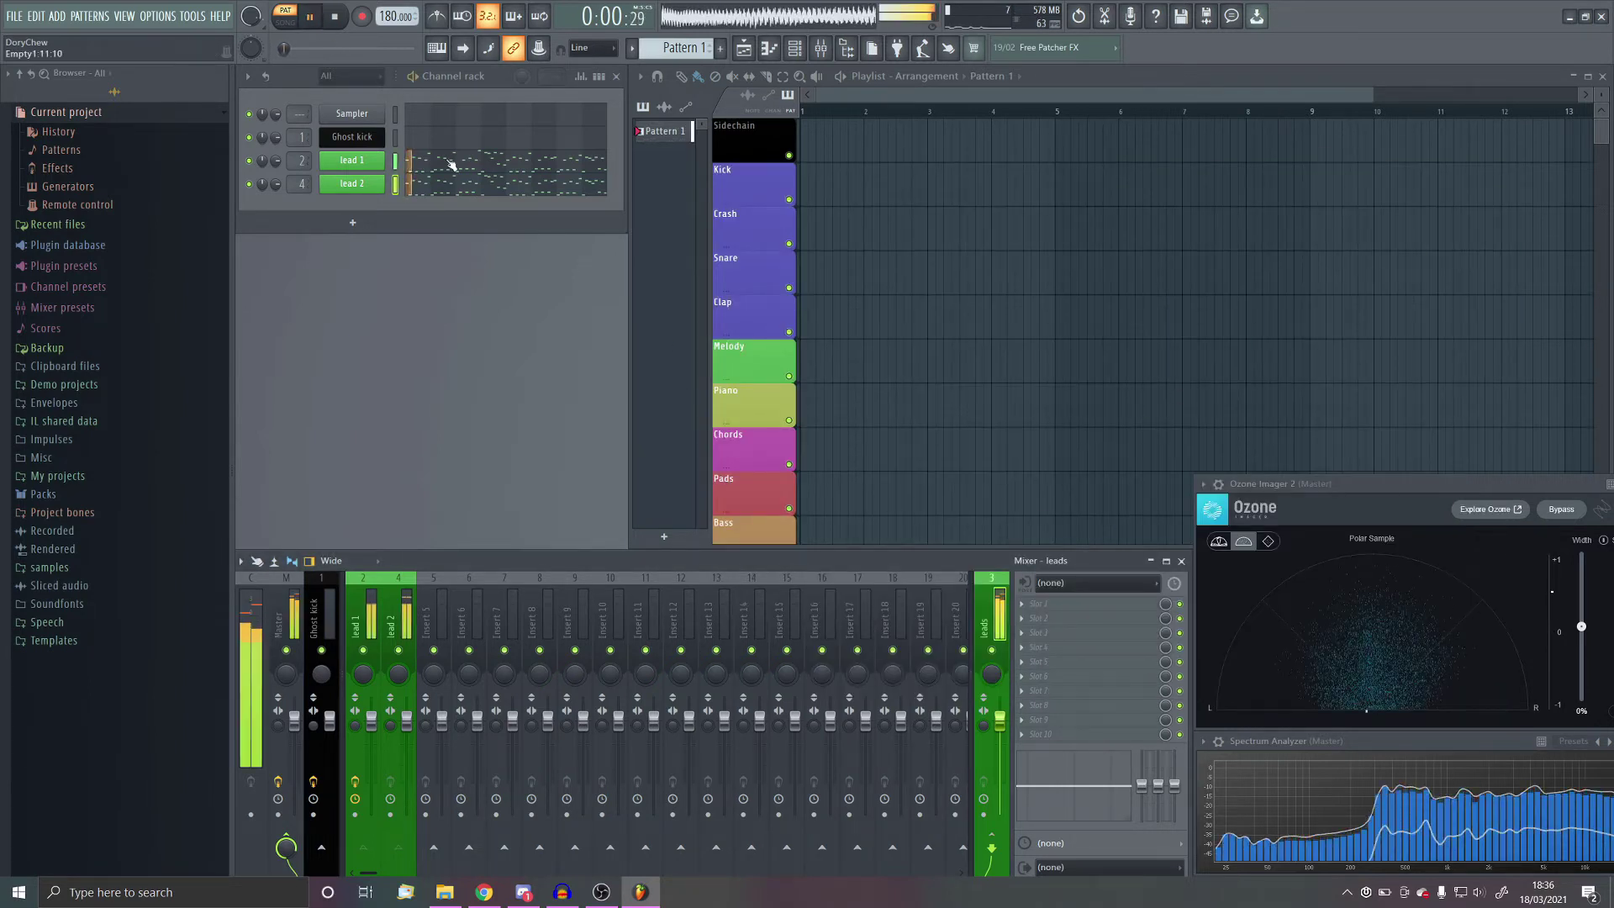
{"action": "left_click", "coordinate": [1042, 603]}
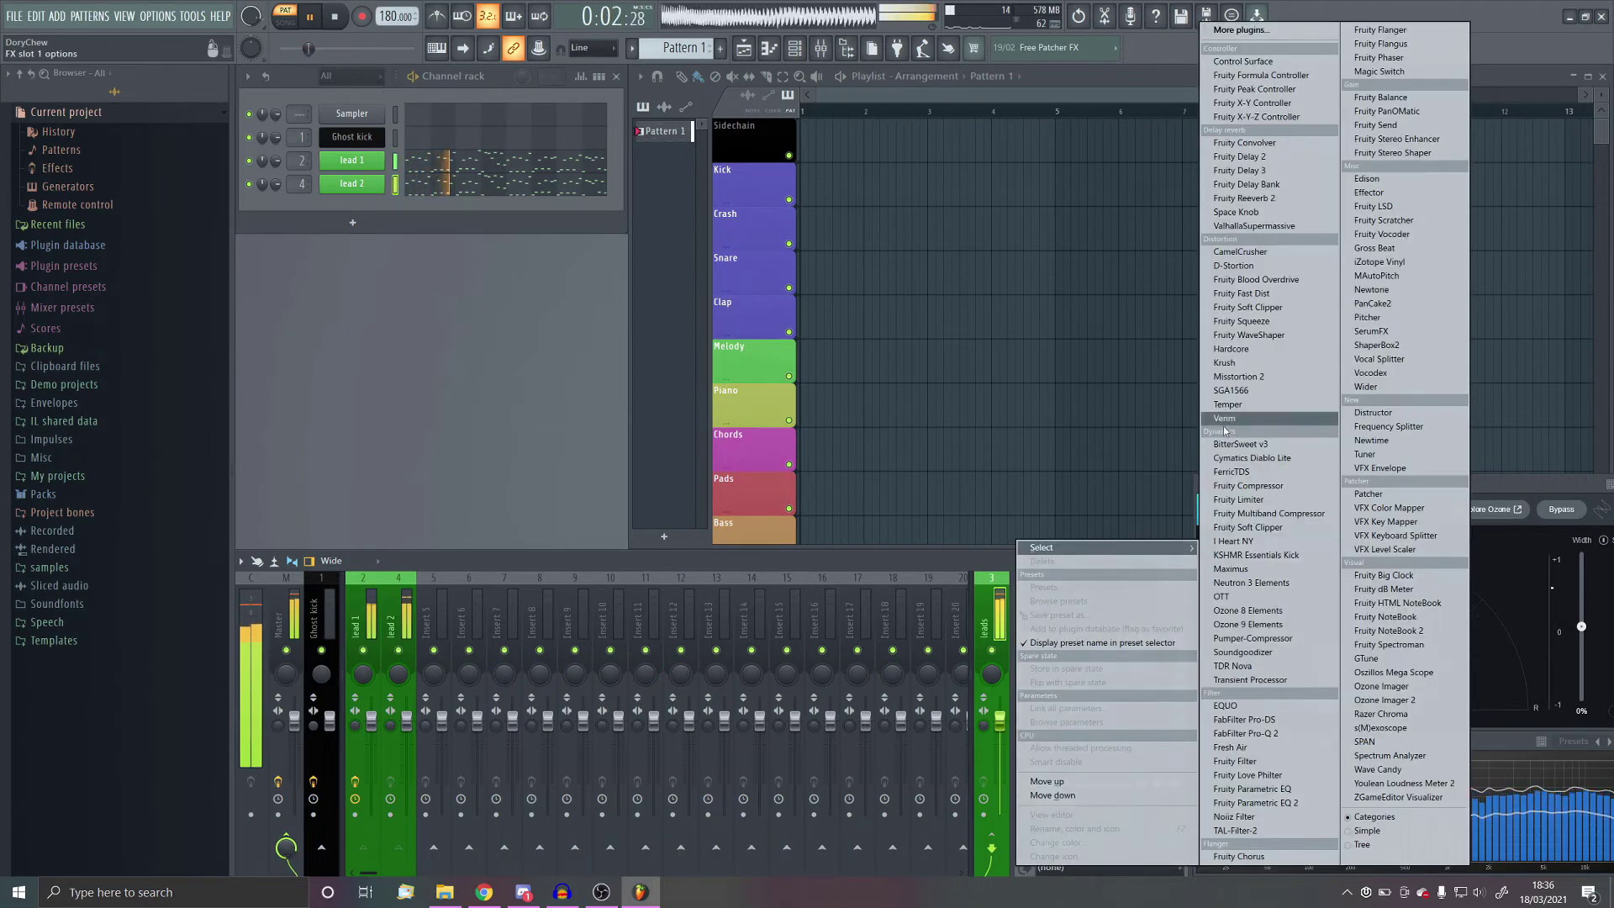
{"action": "left_click", "coordinate": [336, 16]}
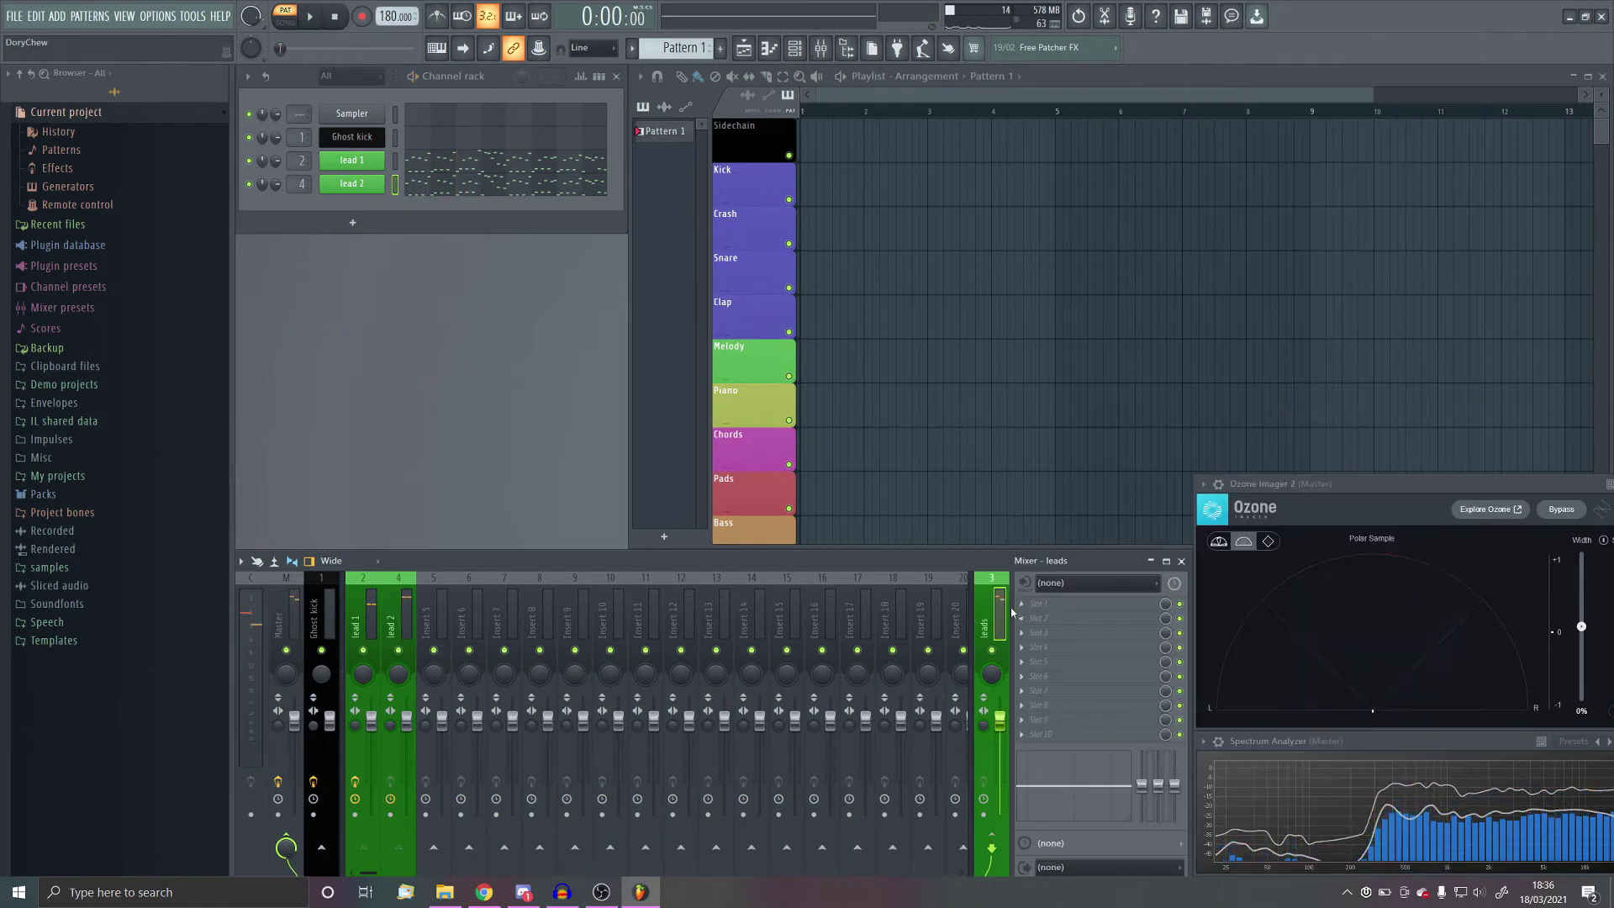
Step: Add Fruity Balance to the first effect slot of the leads bus, set its volume to -7.0 dB and play the leads
{"action": "left_click", "coordinate": [1042, 604]}
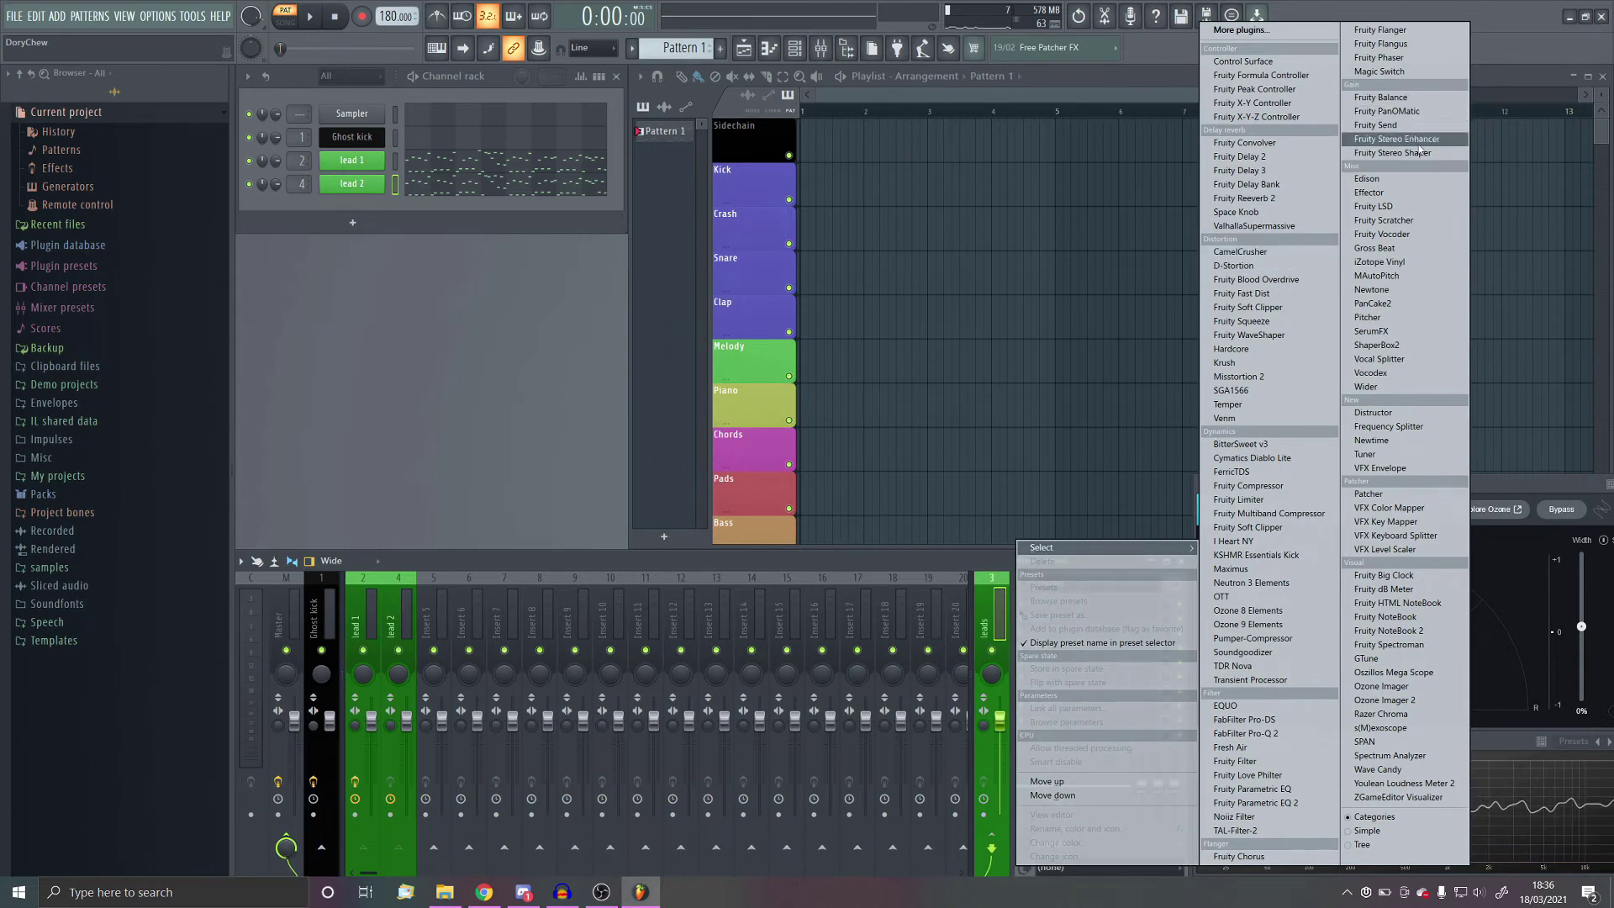
{"action": "left_click", "coordinate": [1416, 95]}
{"action": "left_click_drag", "start_coordinate": [381, 201], "coordinate": [393, 215]}
{"action": "key", "text": "space"}
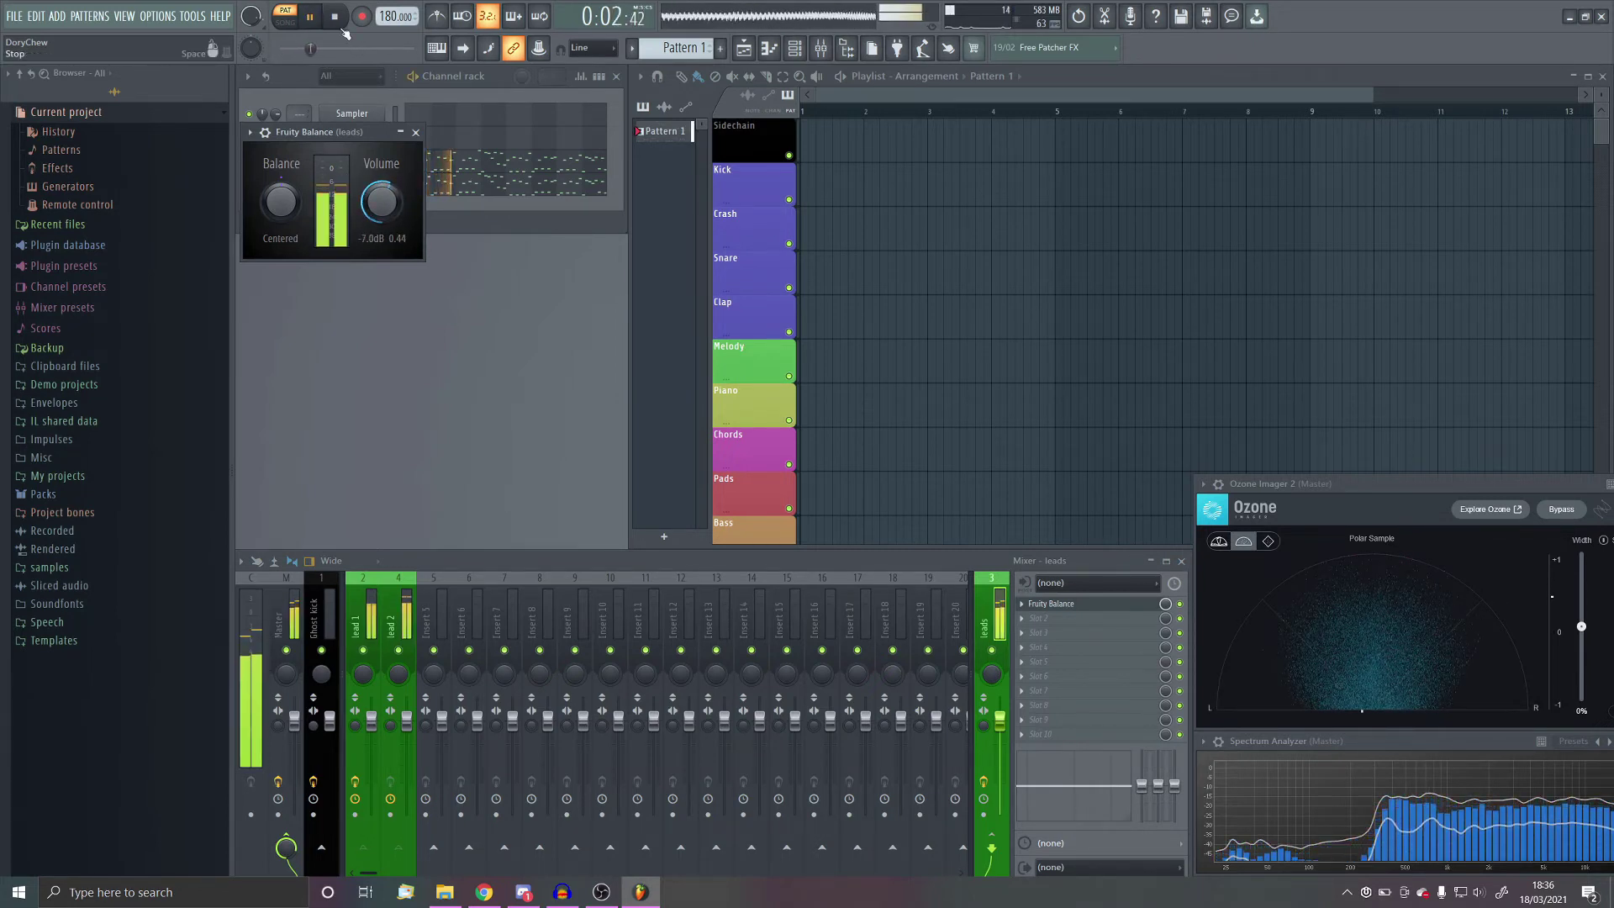
{"action": "key", "text": "space"}
{"action": "left_click", "coordinate": [1091, 605]}
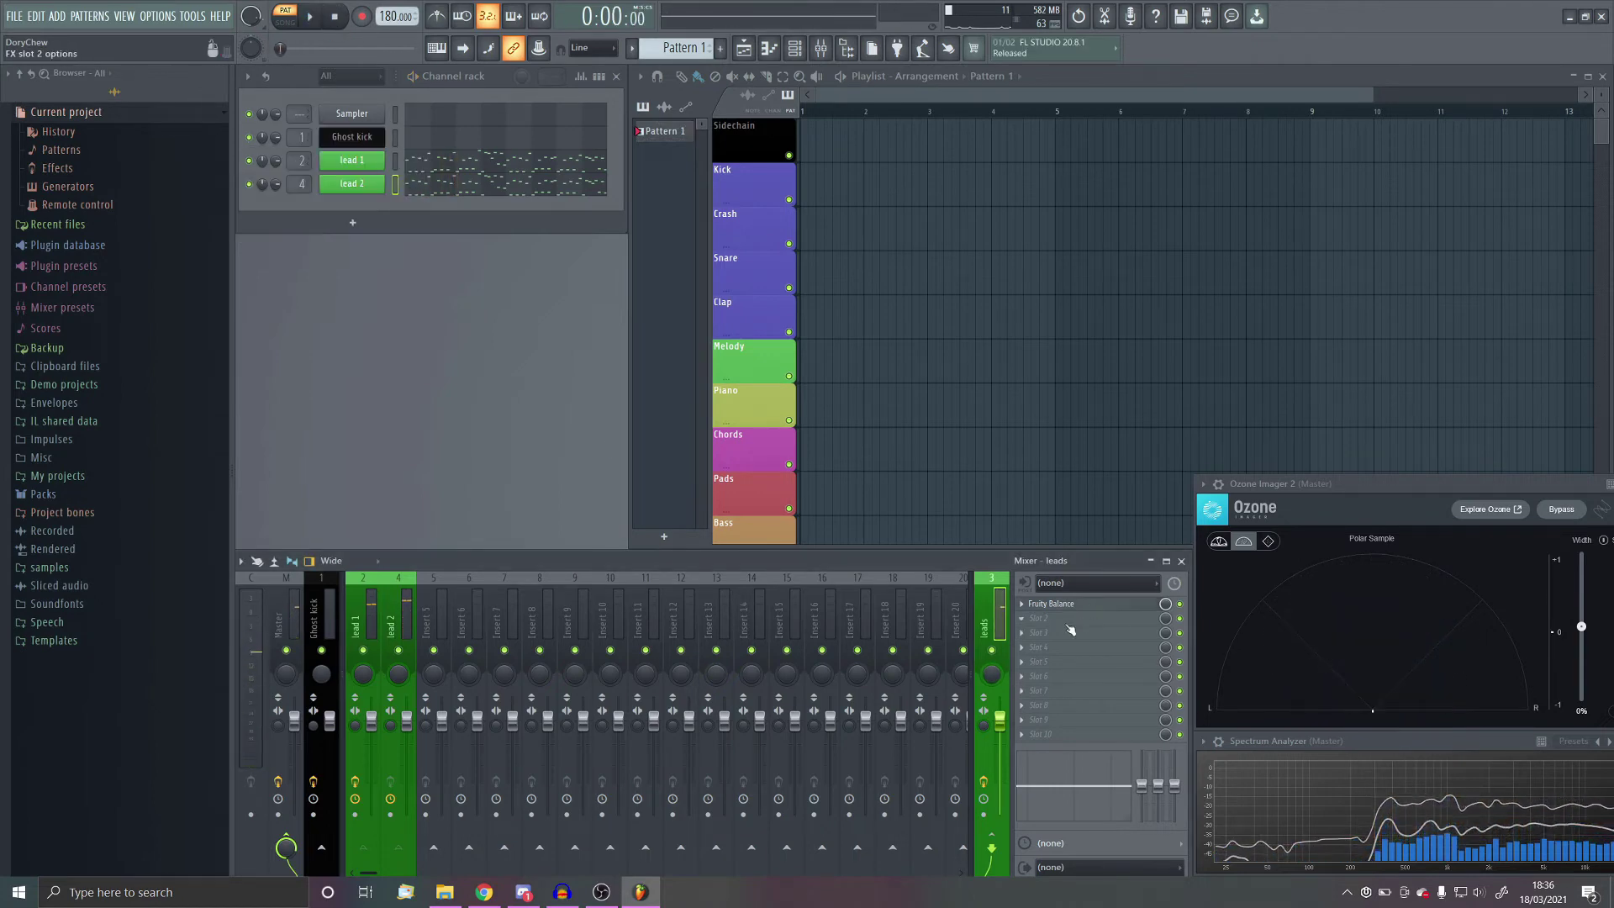
Step: Load Pumper-Compressor in the second effect slot of the leads bus
{"action": "left_click", "coordinate": [1066, 620]}
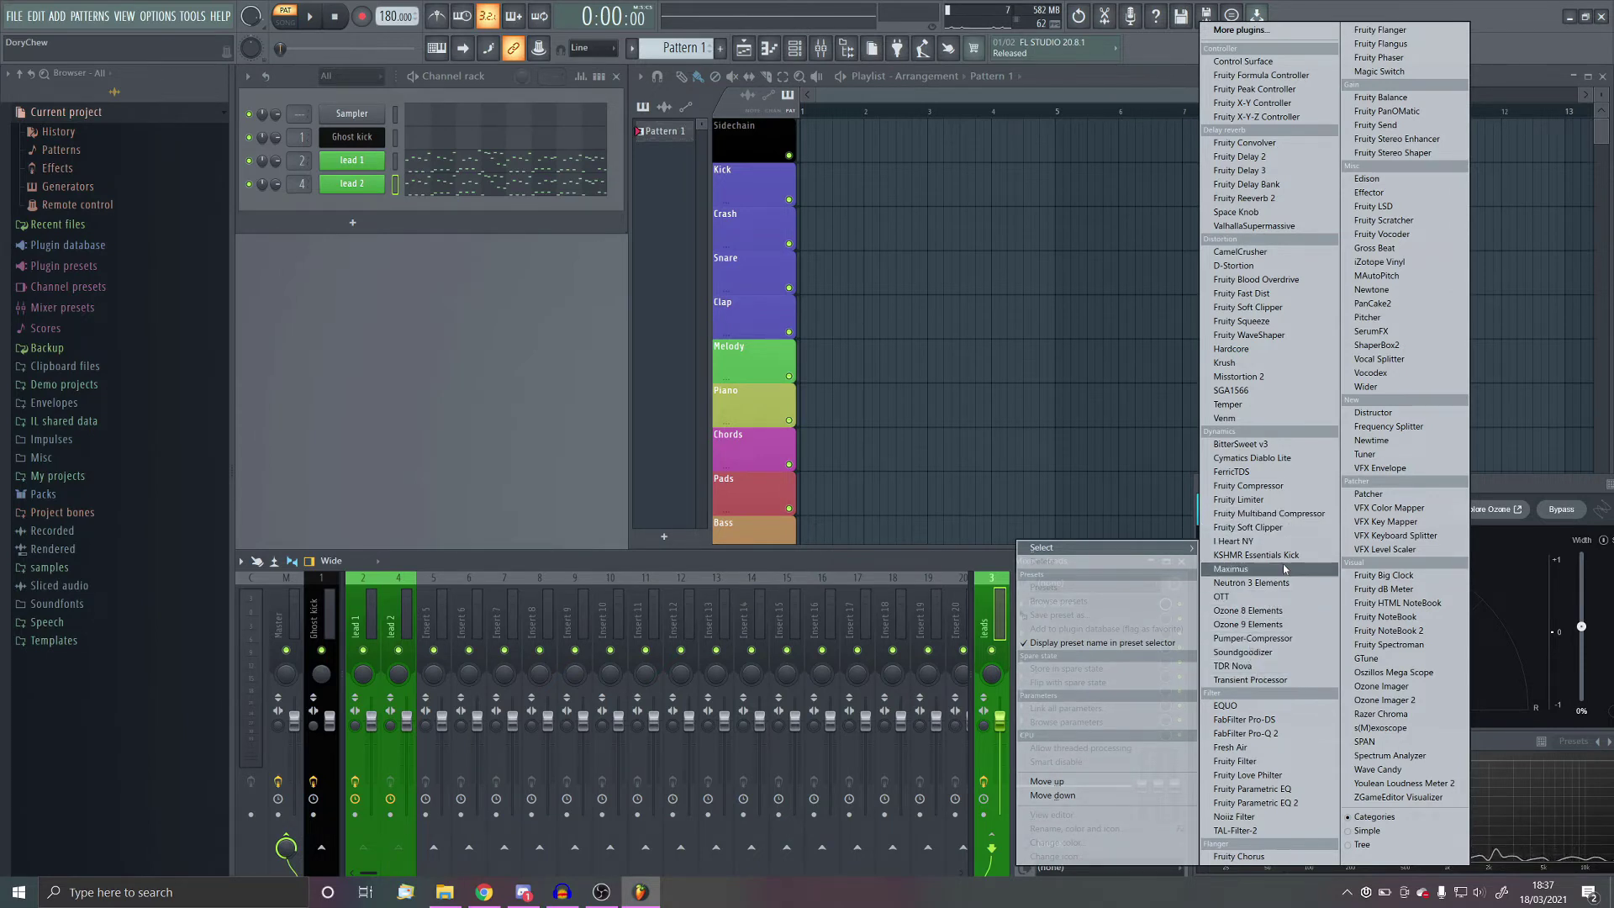
{"action": "left_click", "coordinate": [1277, 640]}
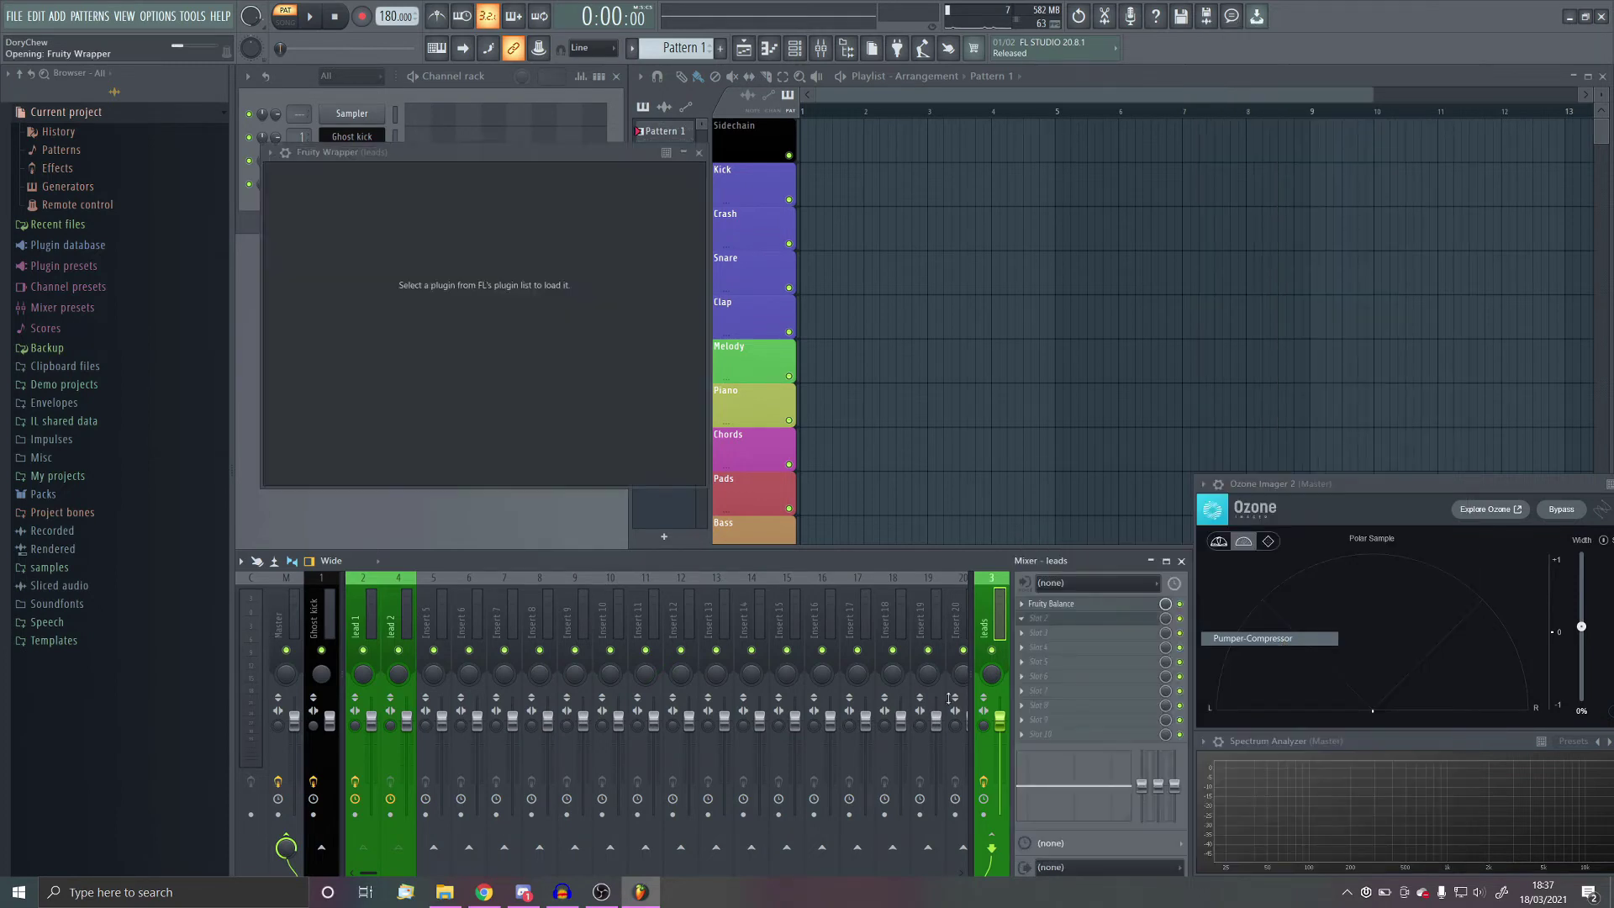
Step: Set Pumper-Compressor to the Clean style with a compressor amount of 37, play the leads and close the plugin
{"action": "left_click_drag", "start_coordinate": [345, 153], "coordinate": [488, 410]}
{"action": "left_click", "coordinate": [499, 600]}
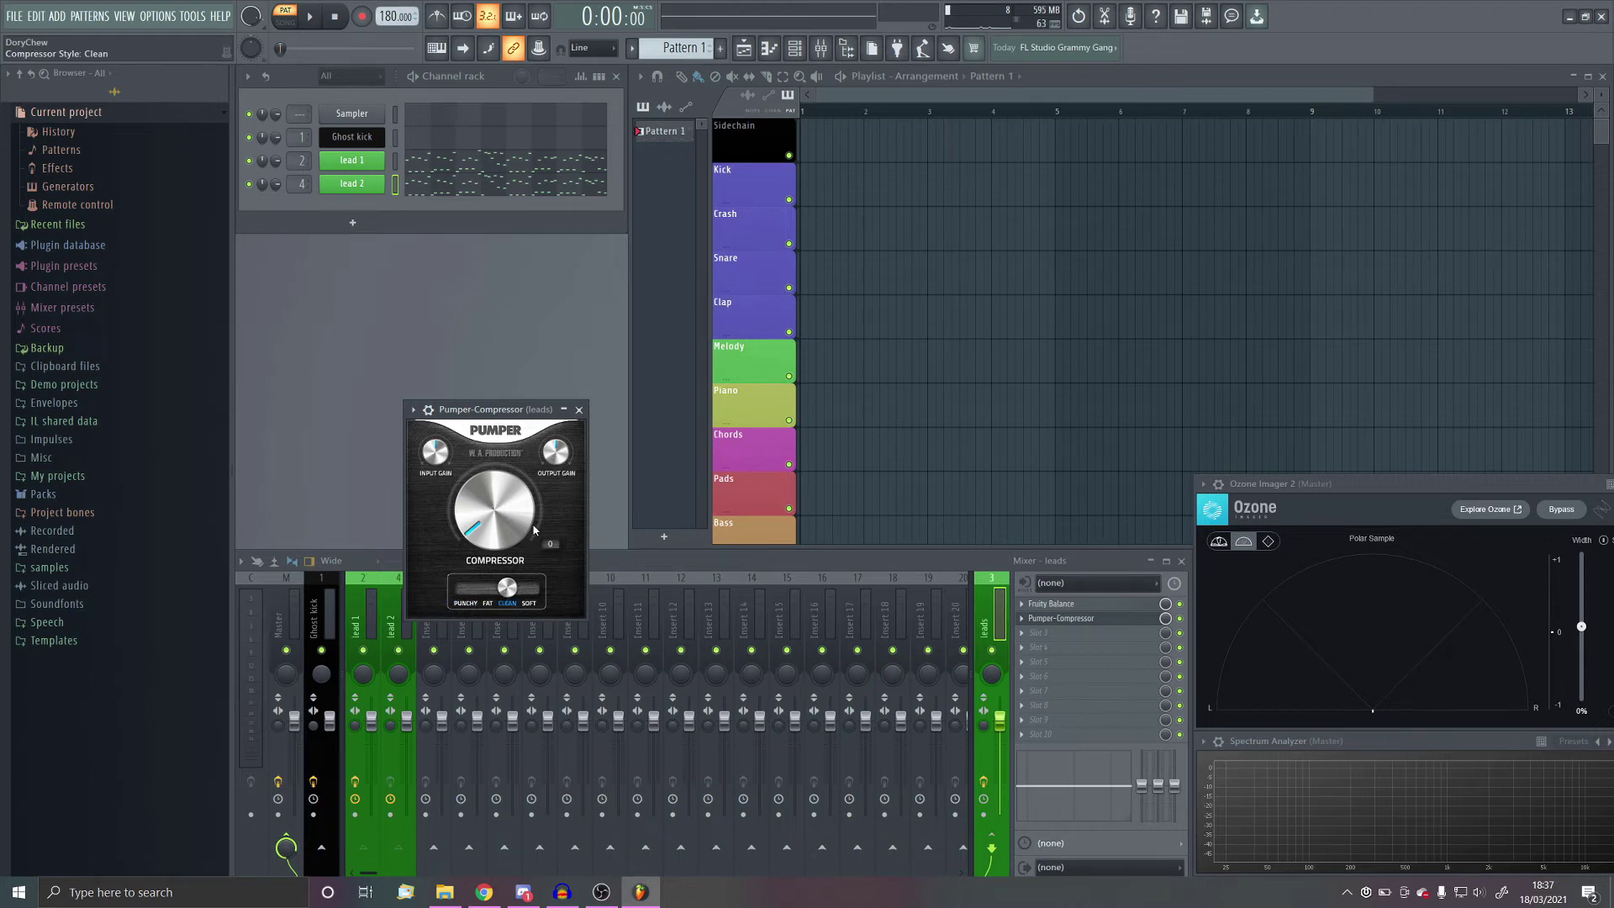
{"action": "left_click_drag", "start_coordinate": [497, 526], "coordinate": [551, 504]}
{"action": "key", "text": "space"}
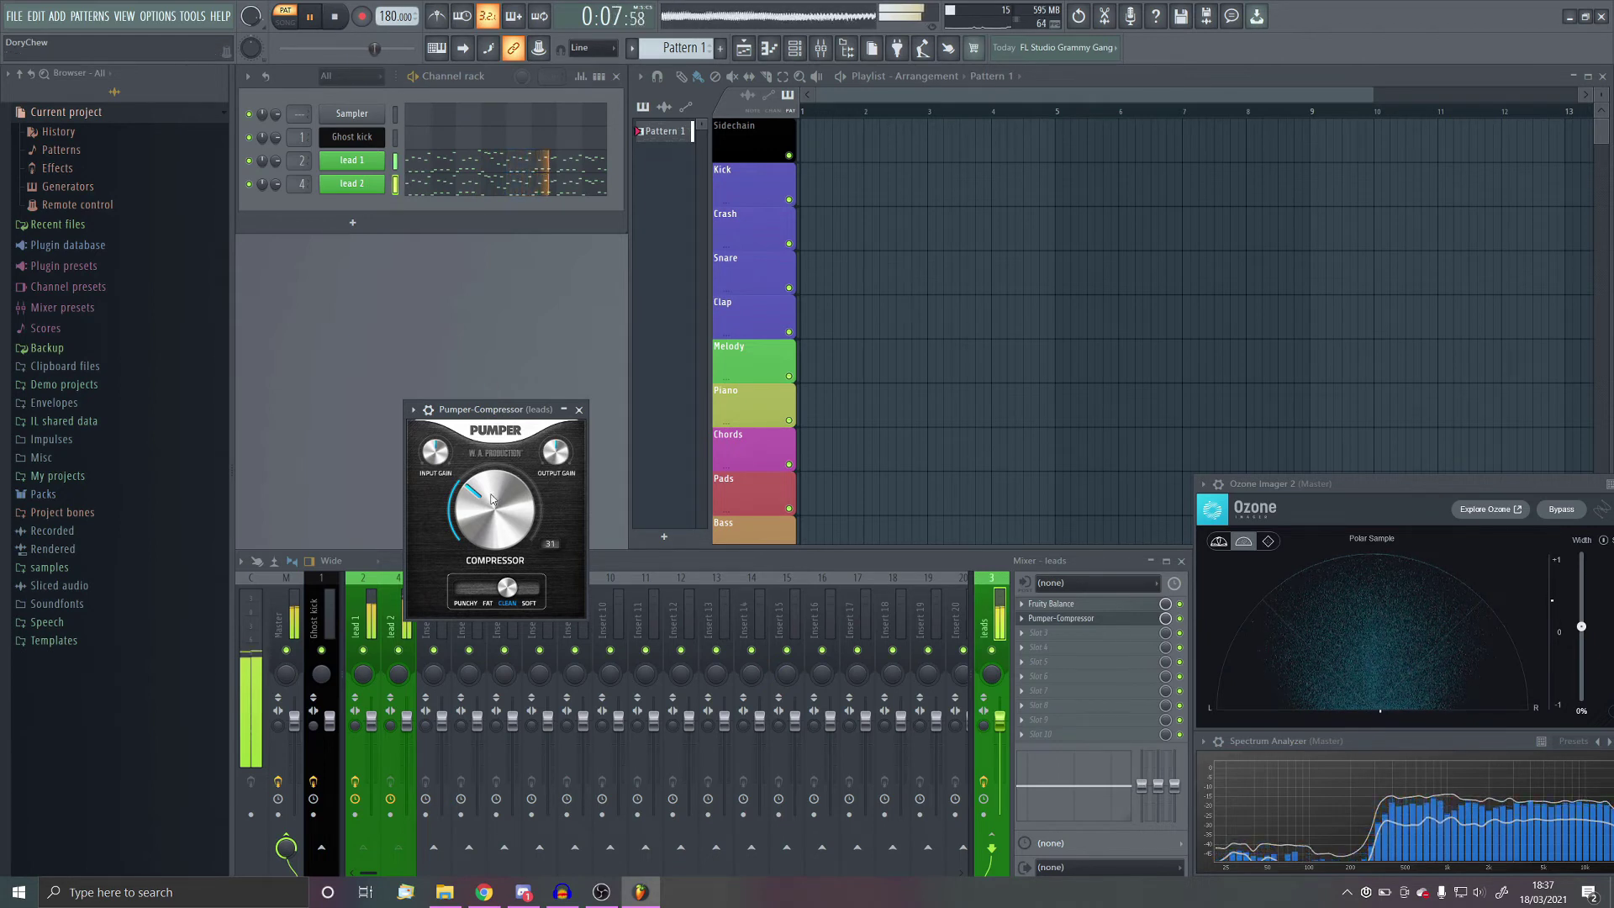
{"action": "left_click", "coordinate": [340, 25]}
{"action": "left_click", "coordinate": [1093, 619]}
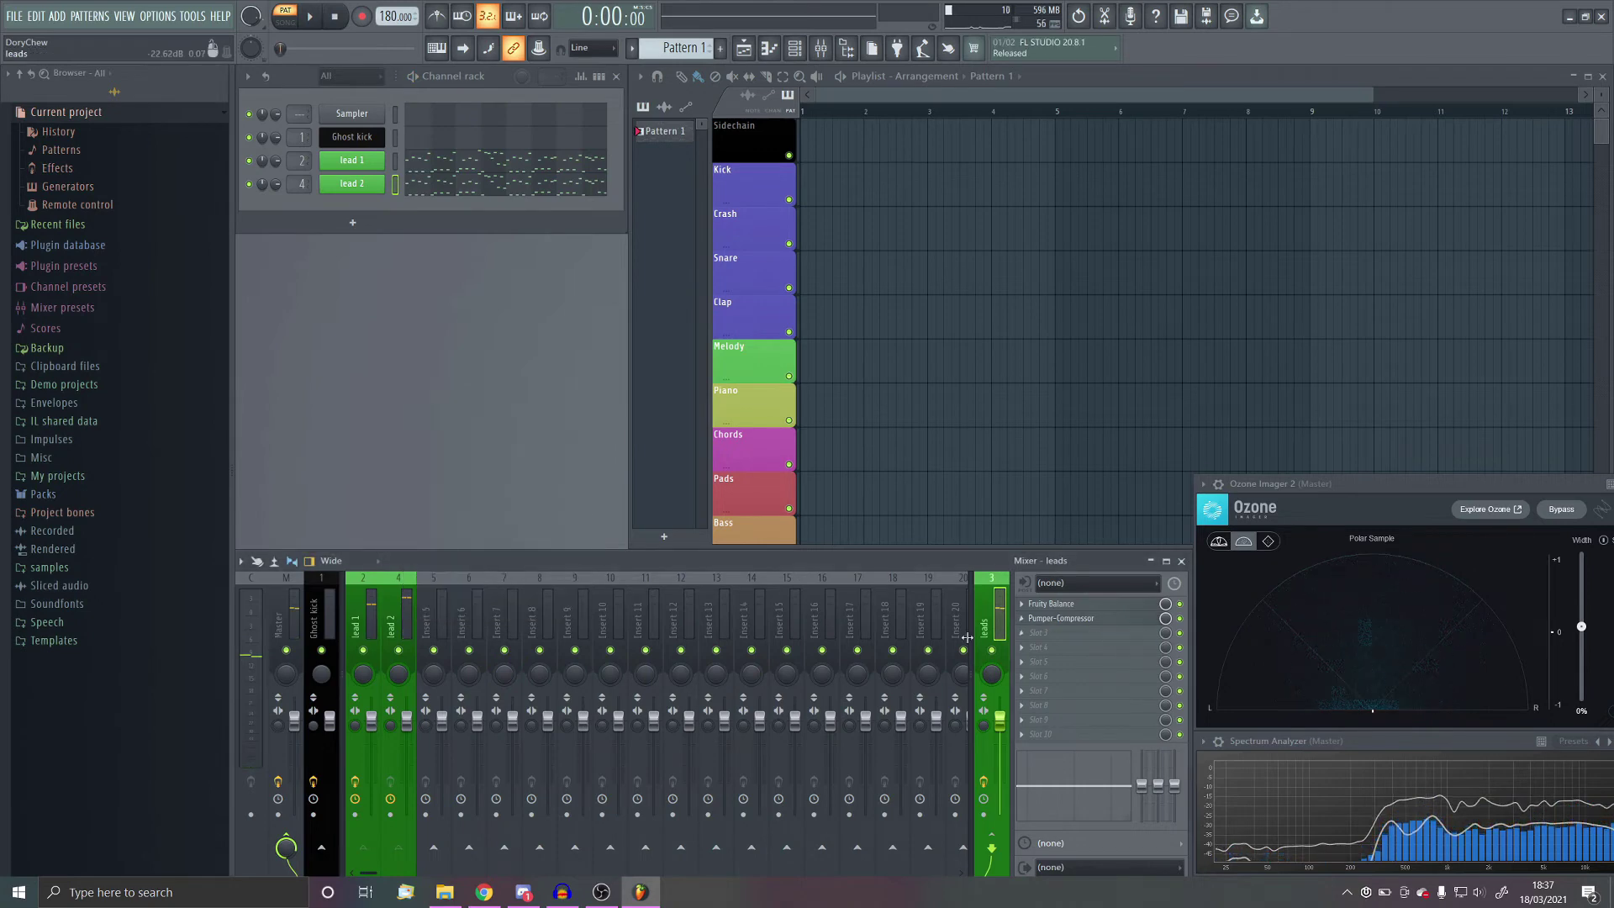
Step: Reopen Pumper-Compressor on the leads bus and lower the compressor amount to about 28 while the leads play
{"action": "left_click", "coordinate": [1061, 632]}
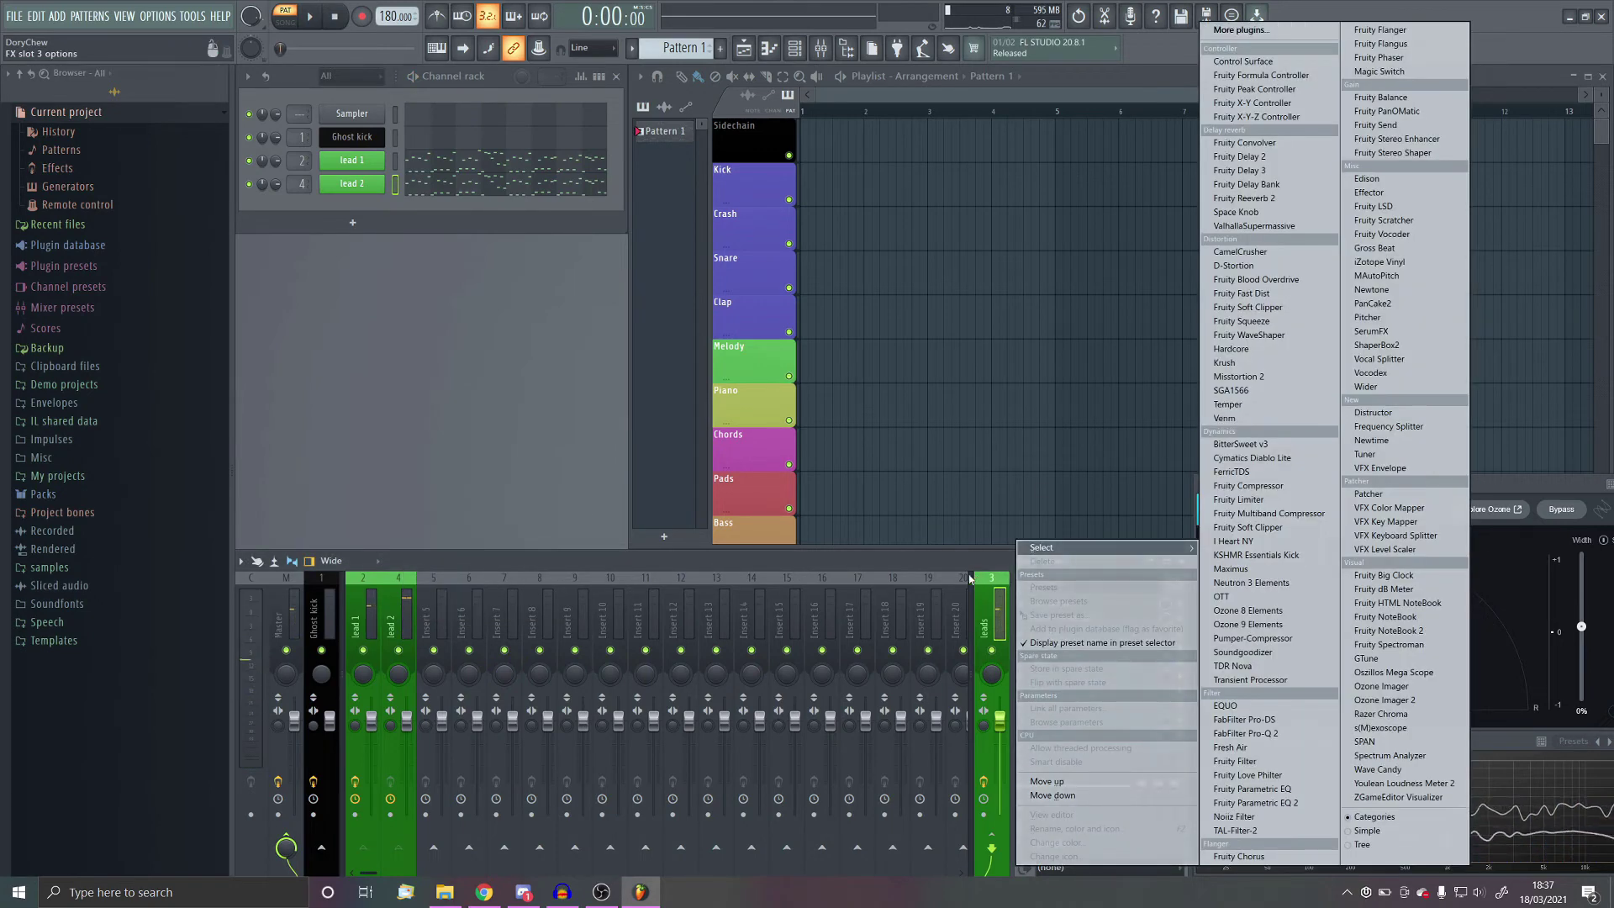
{"action": "left_click", "coordinate": [1150, 423]}
{"action": "left_click", "coordinate": [311, 25]}
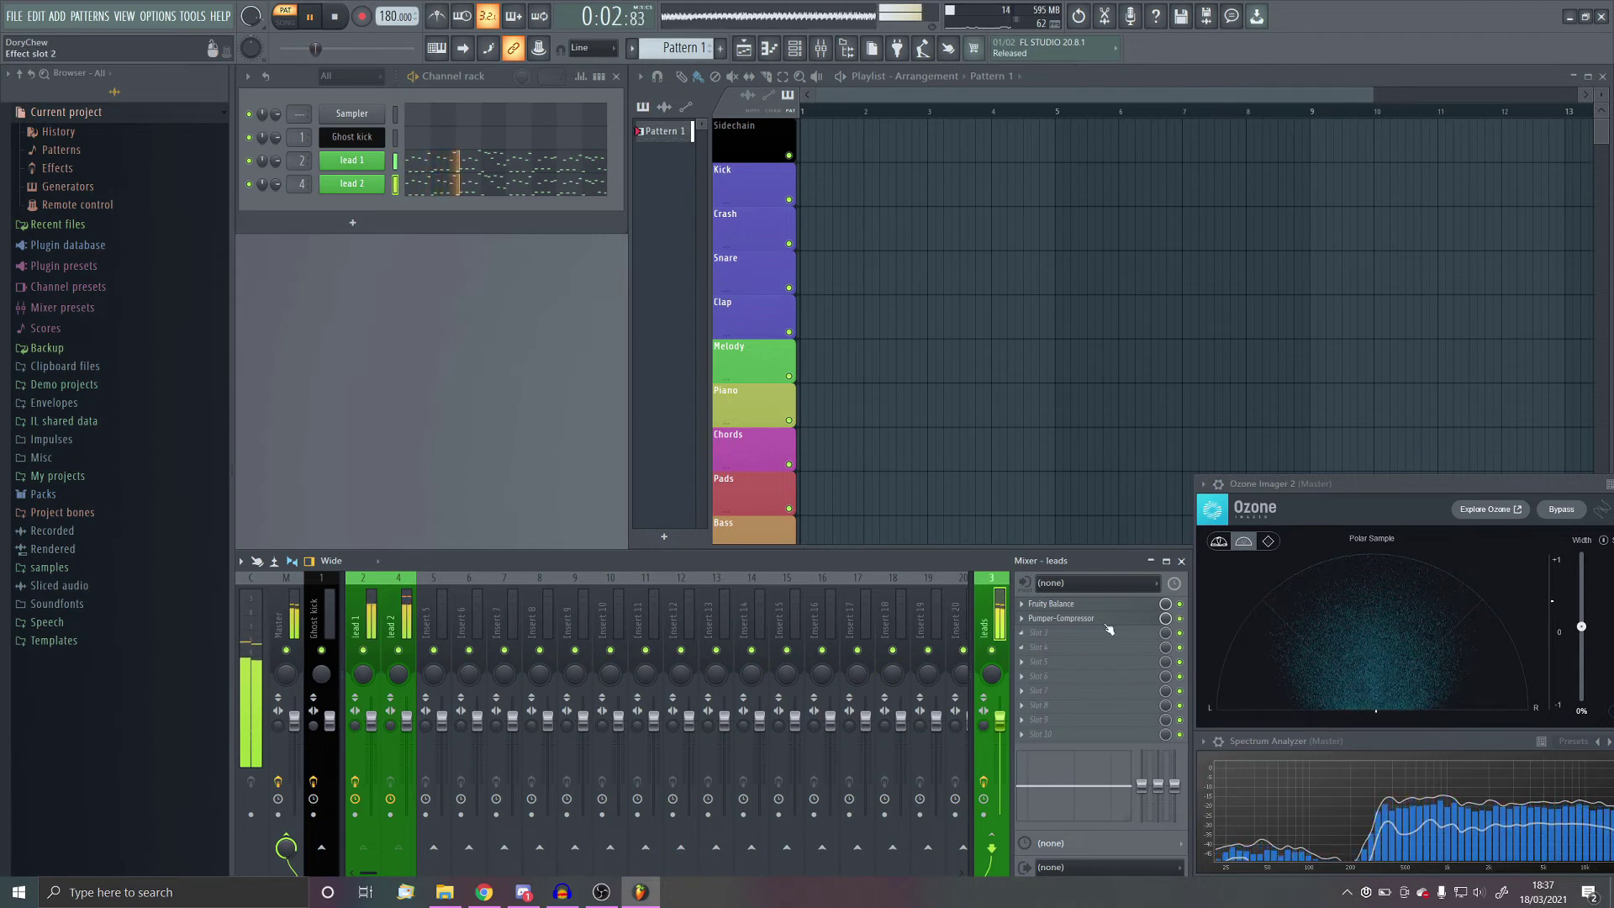
{"action": "left_click", "coordinate": [1061, 617]}
{"action": "left_click_drag", "start_coordinate": [507, 524], "coordinate": [507, 555]}
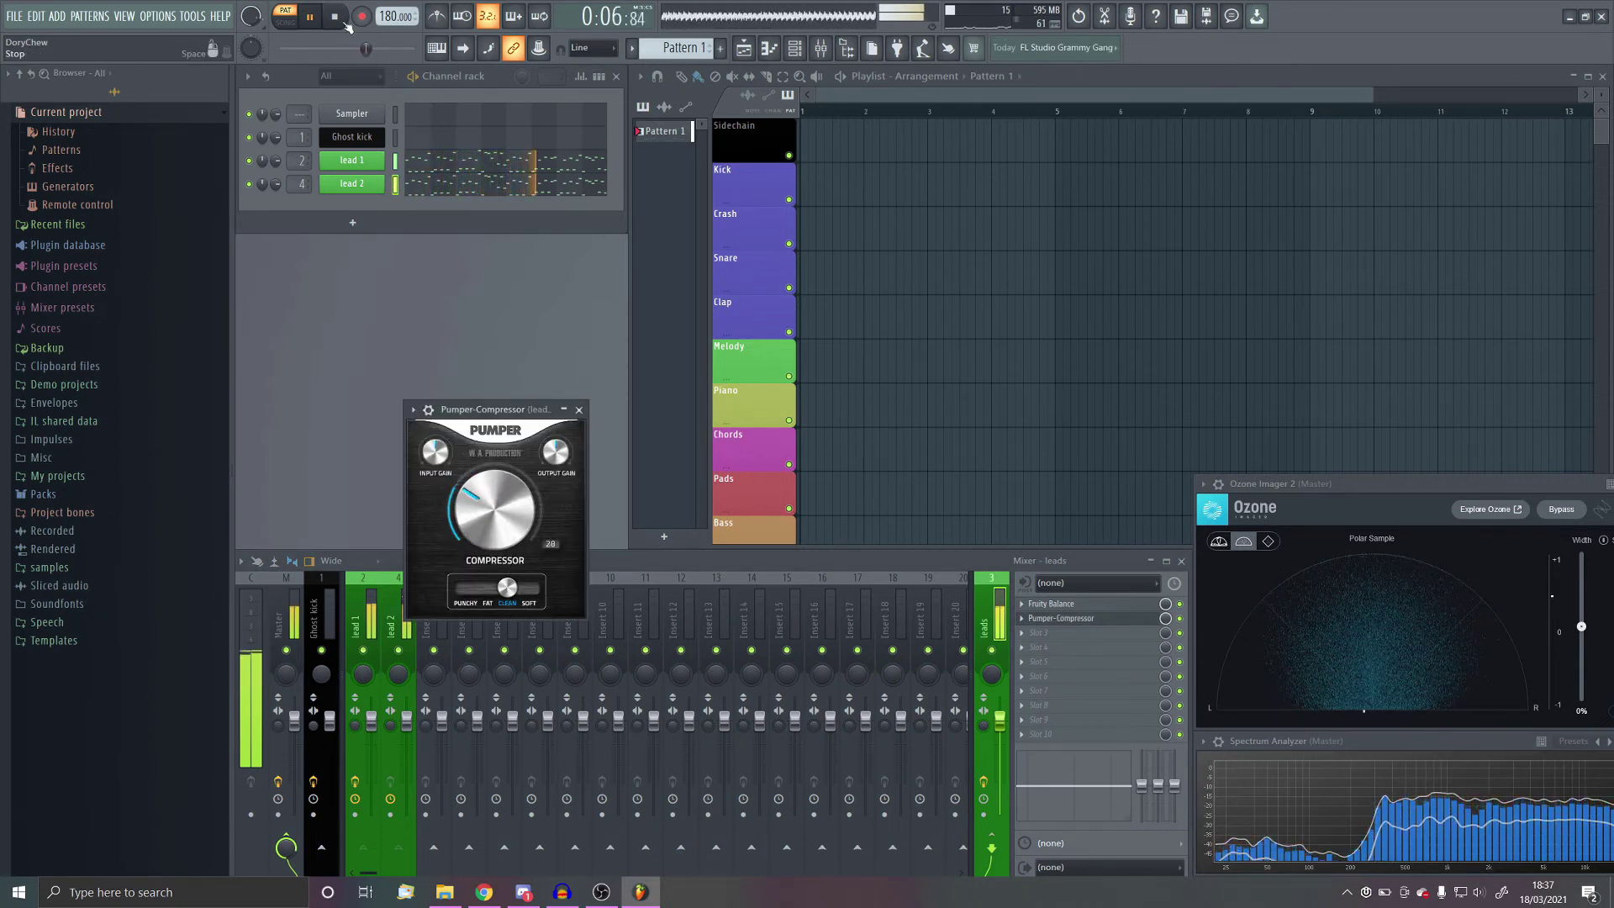
{"action": "key", "text": "space"}
Step: Load ValhallaSupermassive in the third effect slot of the leads bus and play the leads through it
{"action": "left_click", "coordinate": [1116, 631]}
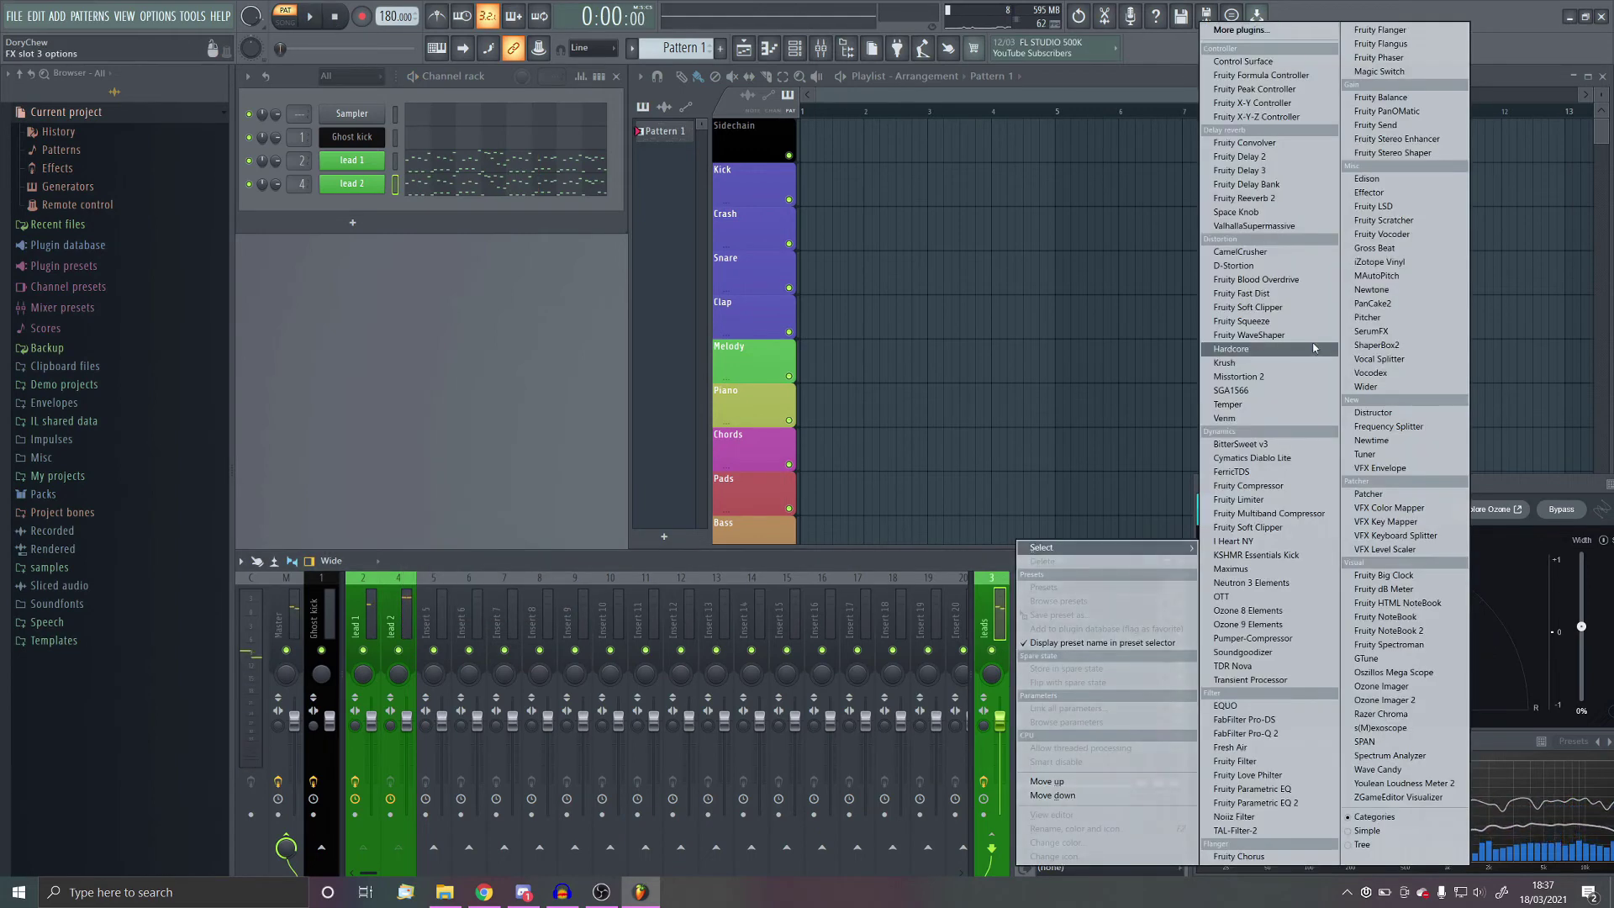
{"action": "left_click", "coordinate": [1309, 225]}
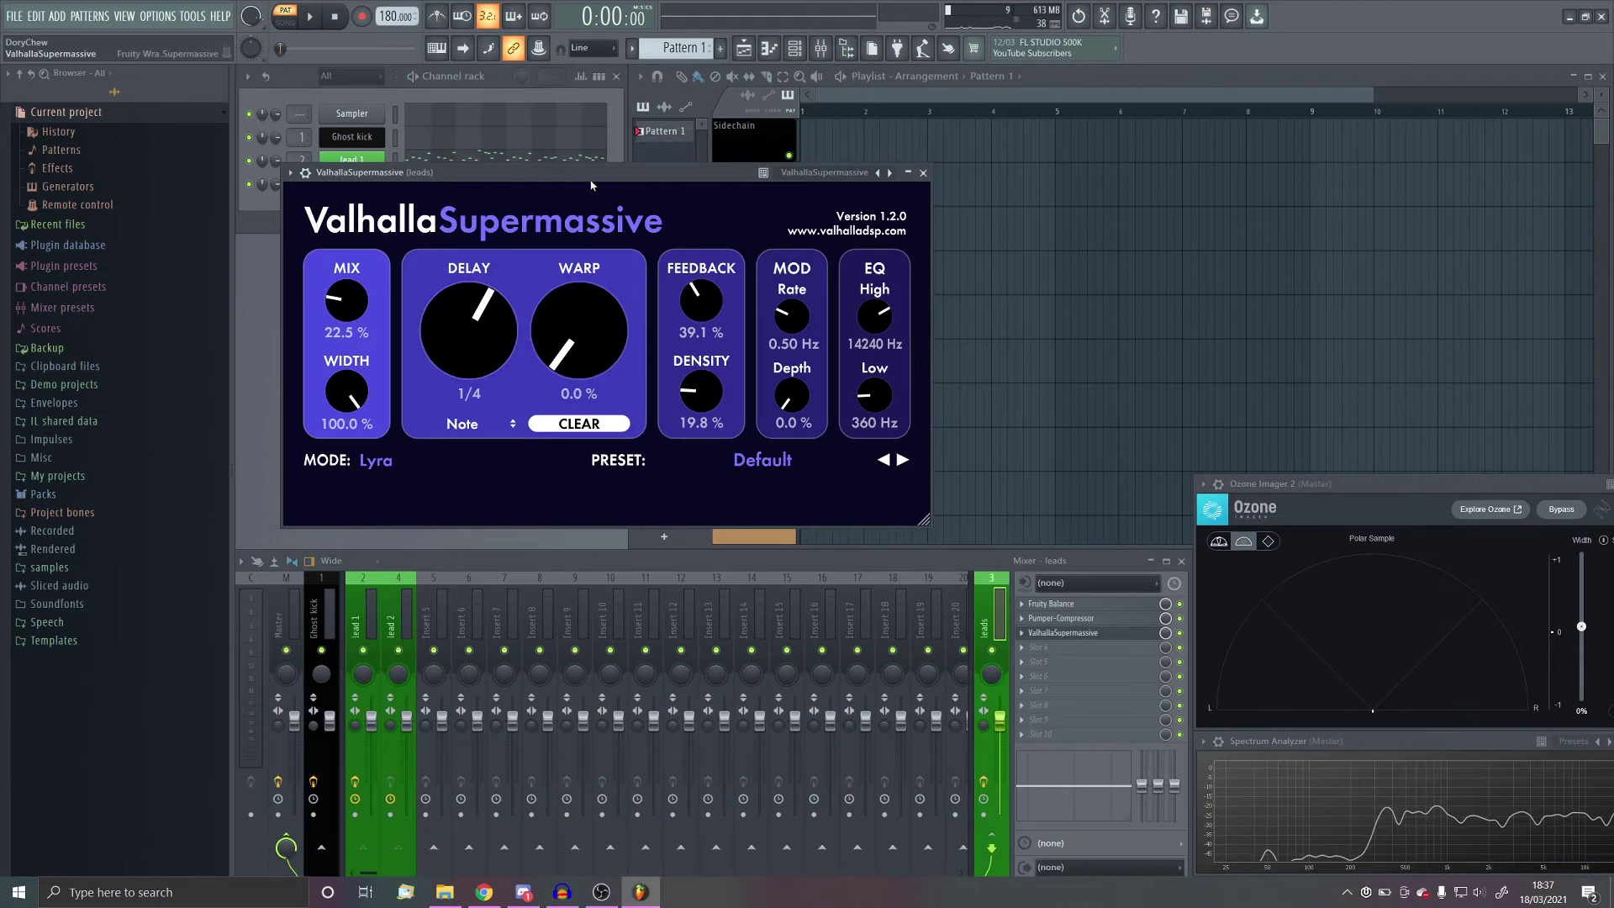
{"action": "left_click_drag", "start_coordinate": [595, 174], "coordinate": [608, 308]}
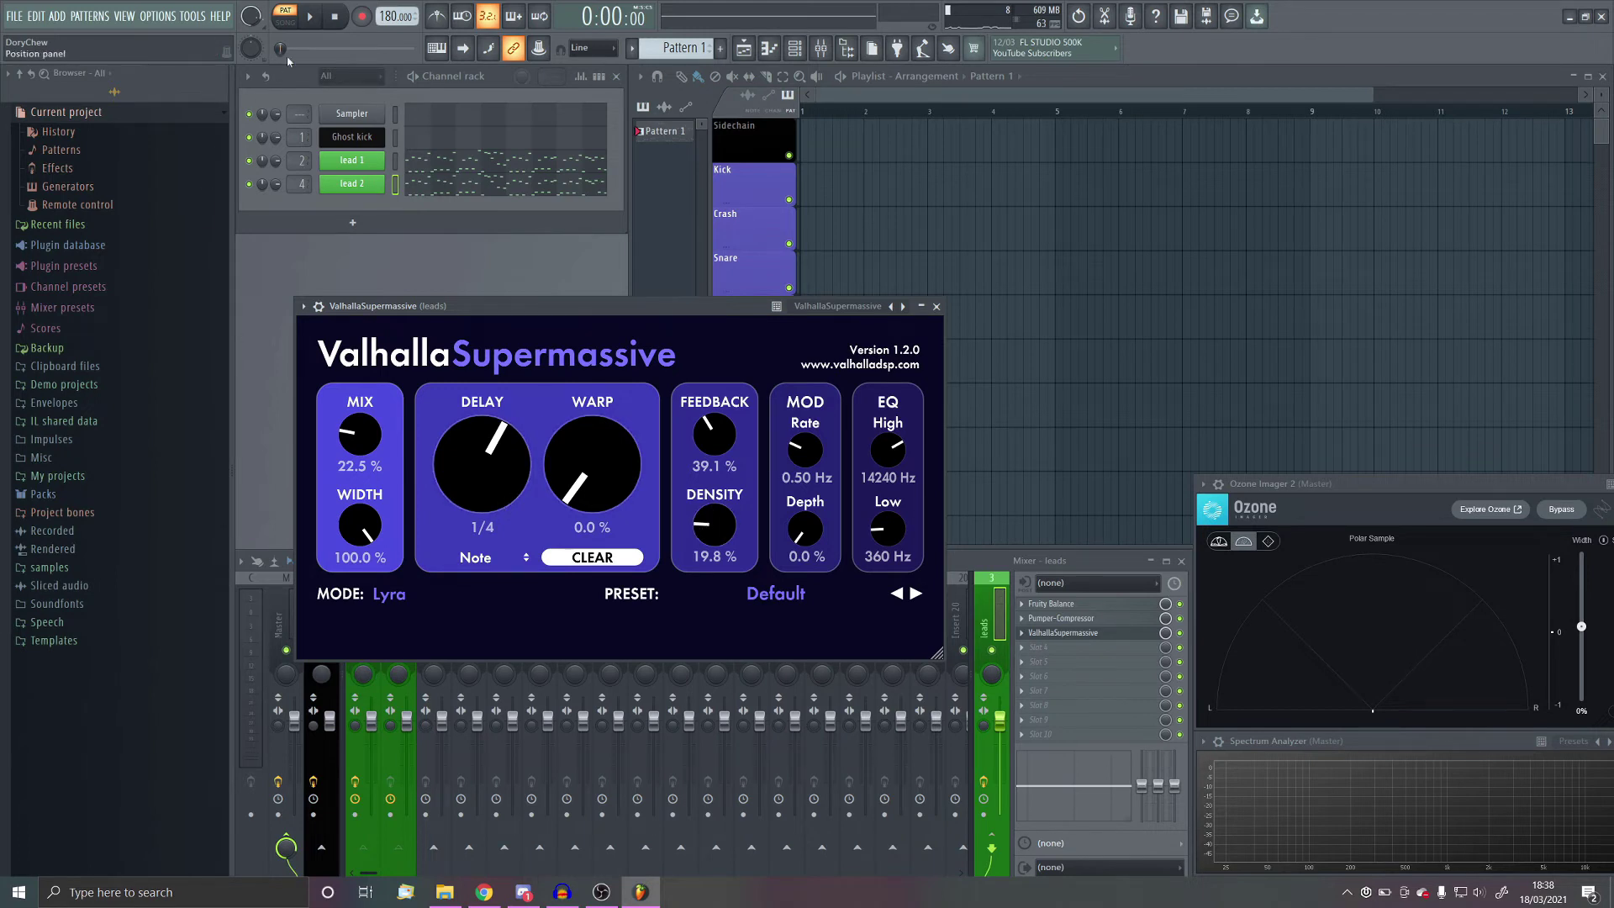
{"action": "key", "text": "space"}
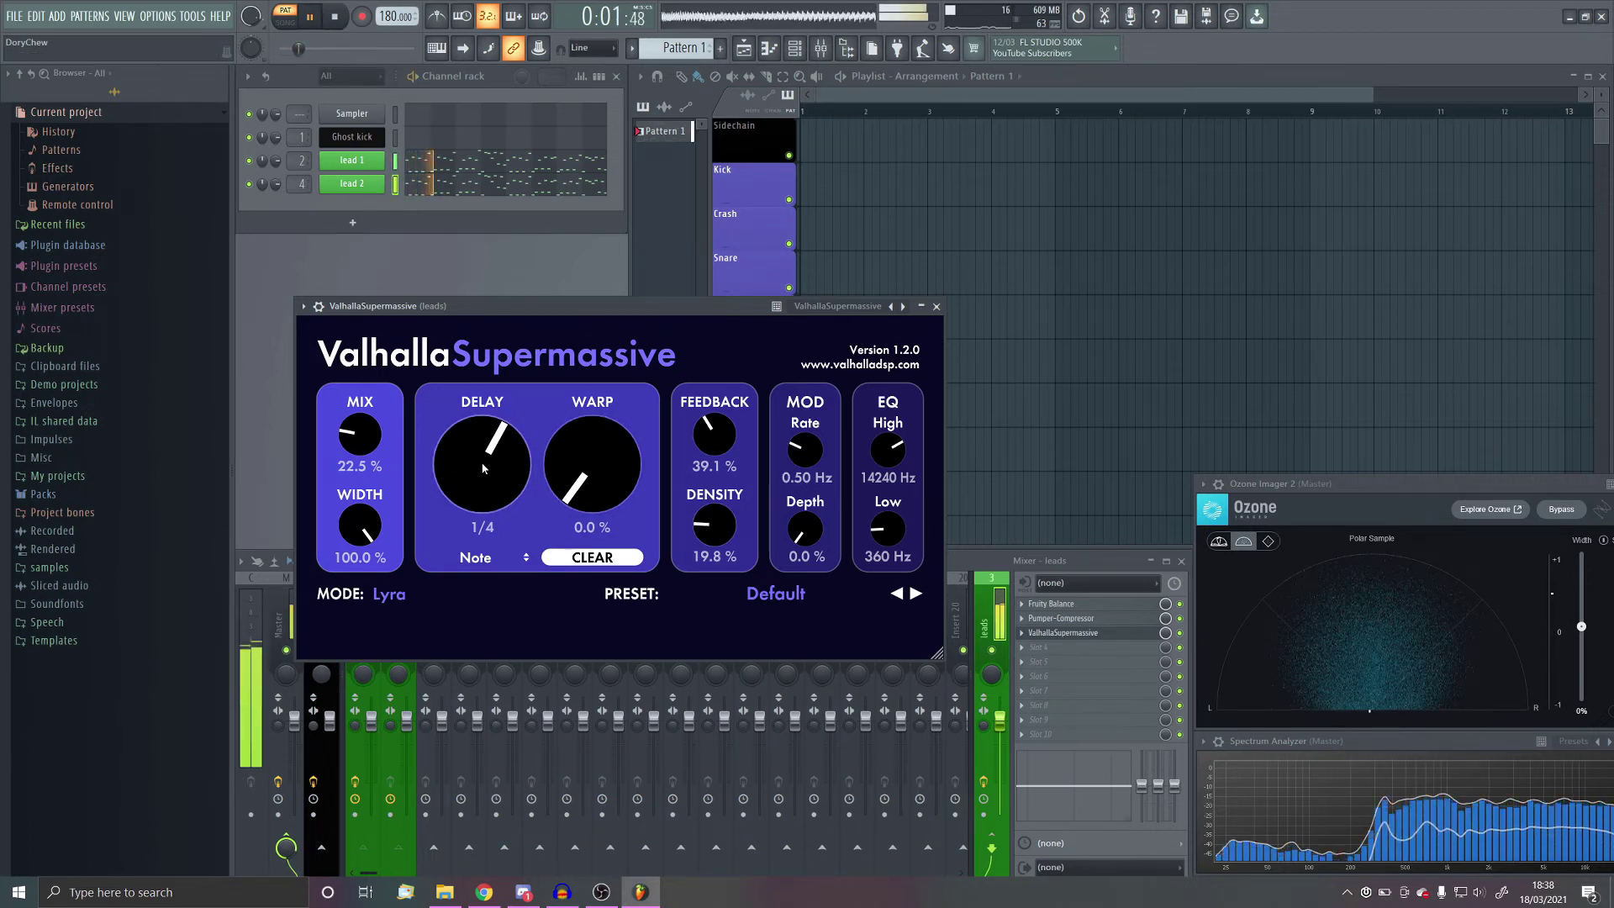
{"action": "key", "text": "space"}
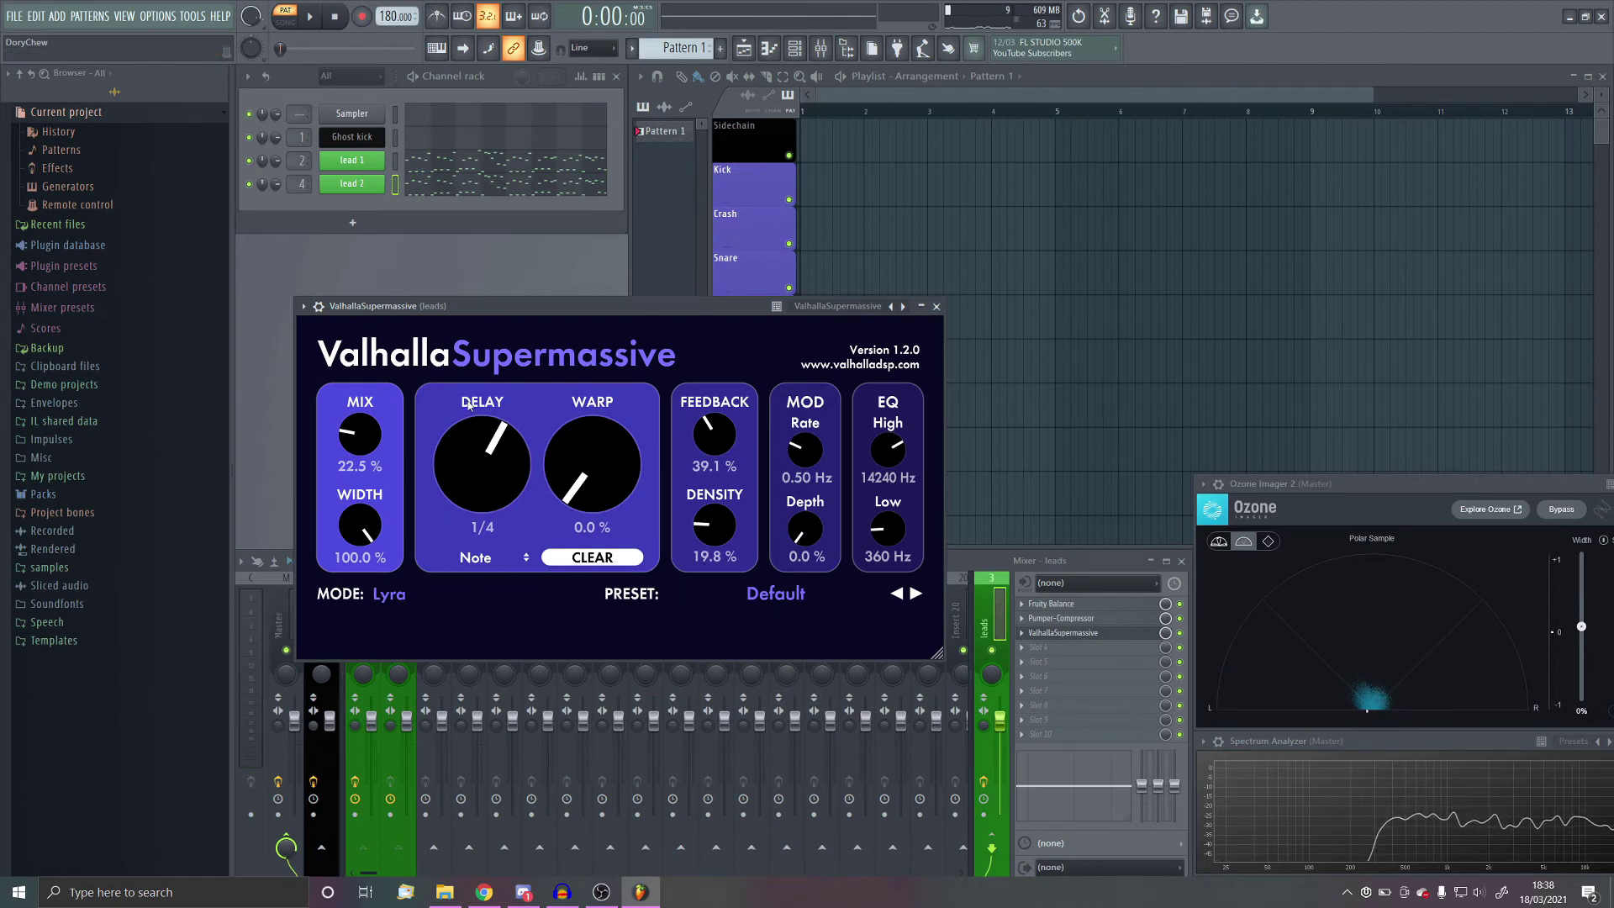
Step: Examine the available delay modes in ValhallaSupermassive without changing the mode
{"action": "left_click_drag", "start_coordinate": [488, 308], "coordinate": [571, 369]}
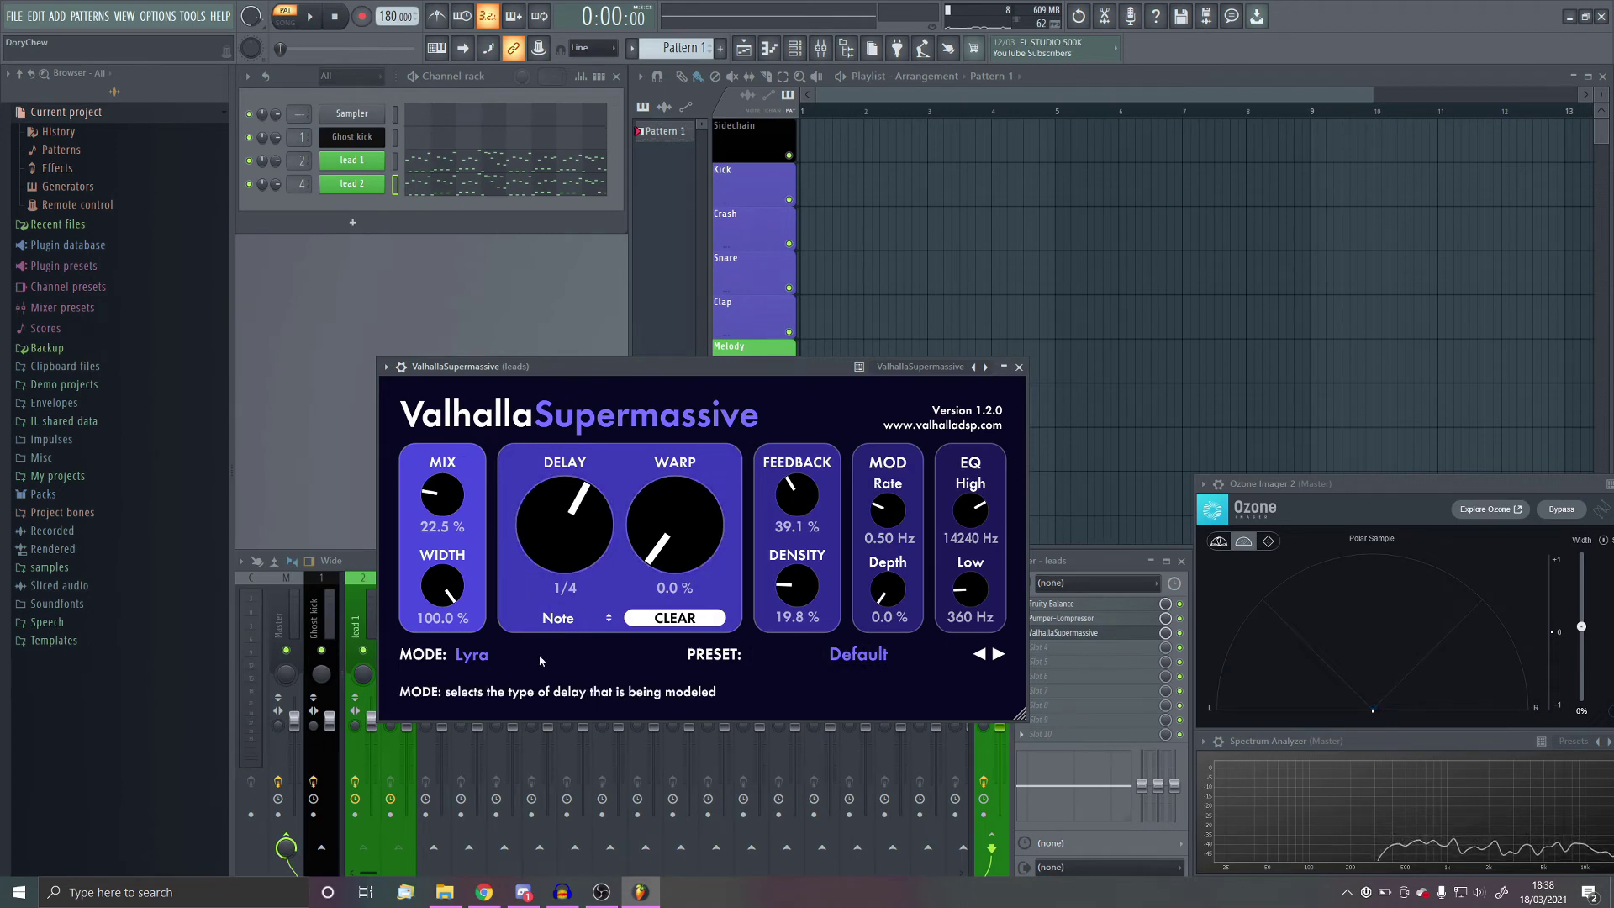
{"action": "left_click", "coordinate": [491, 655]}
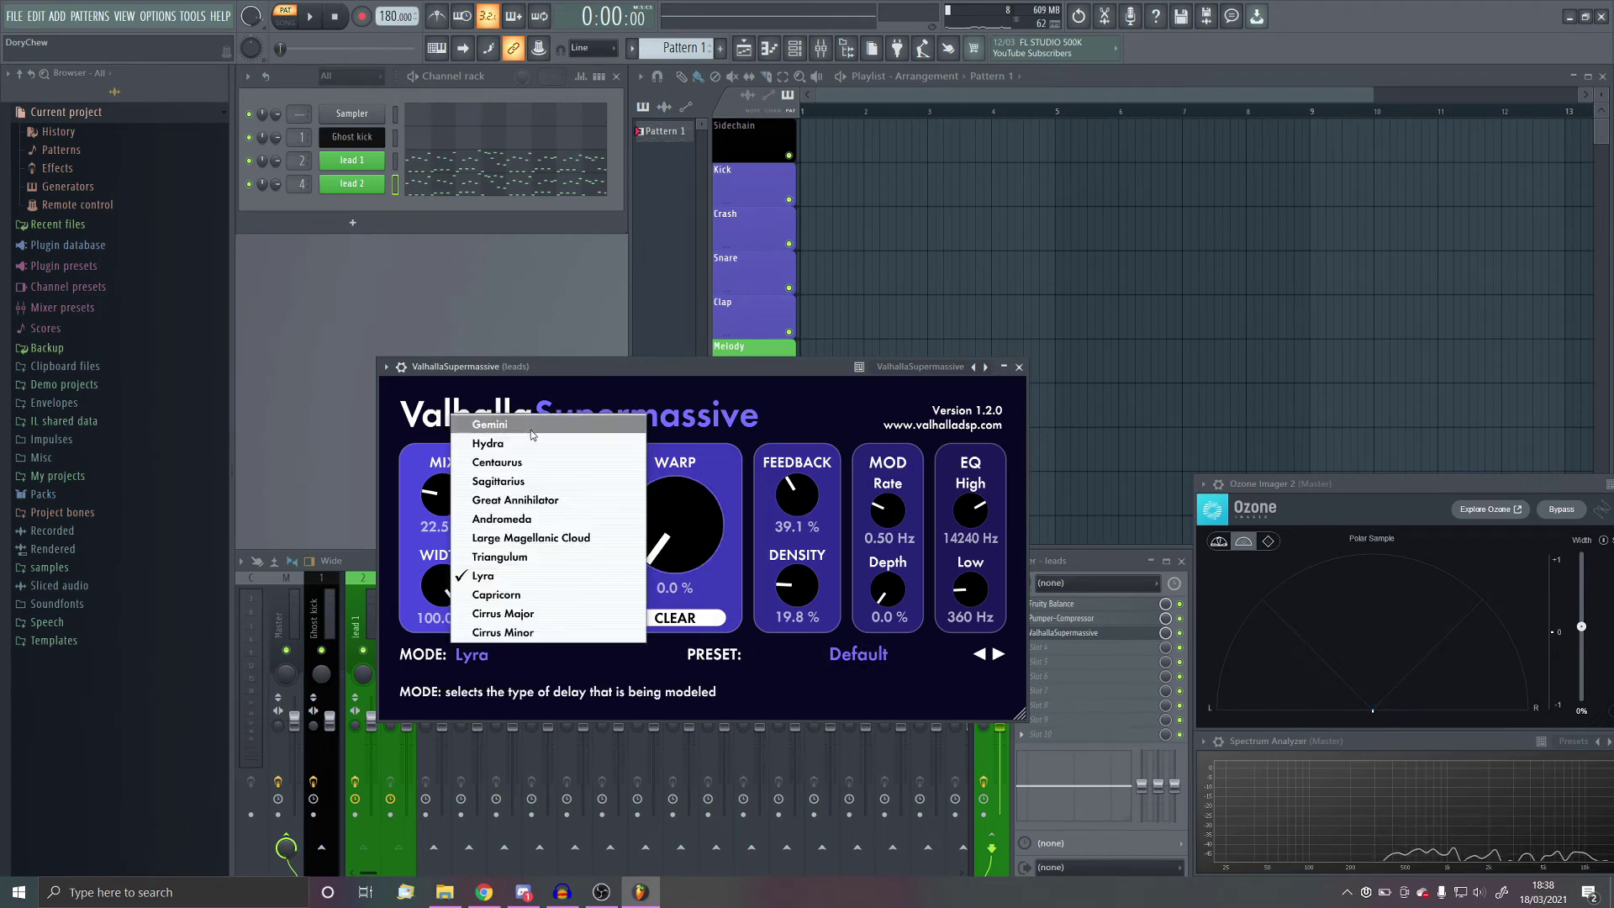
{"action": "left_click", "coordinate": [819, 402]}
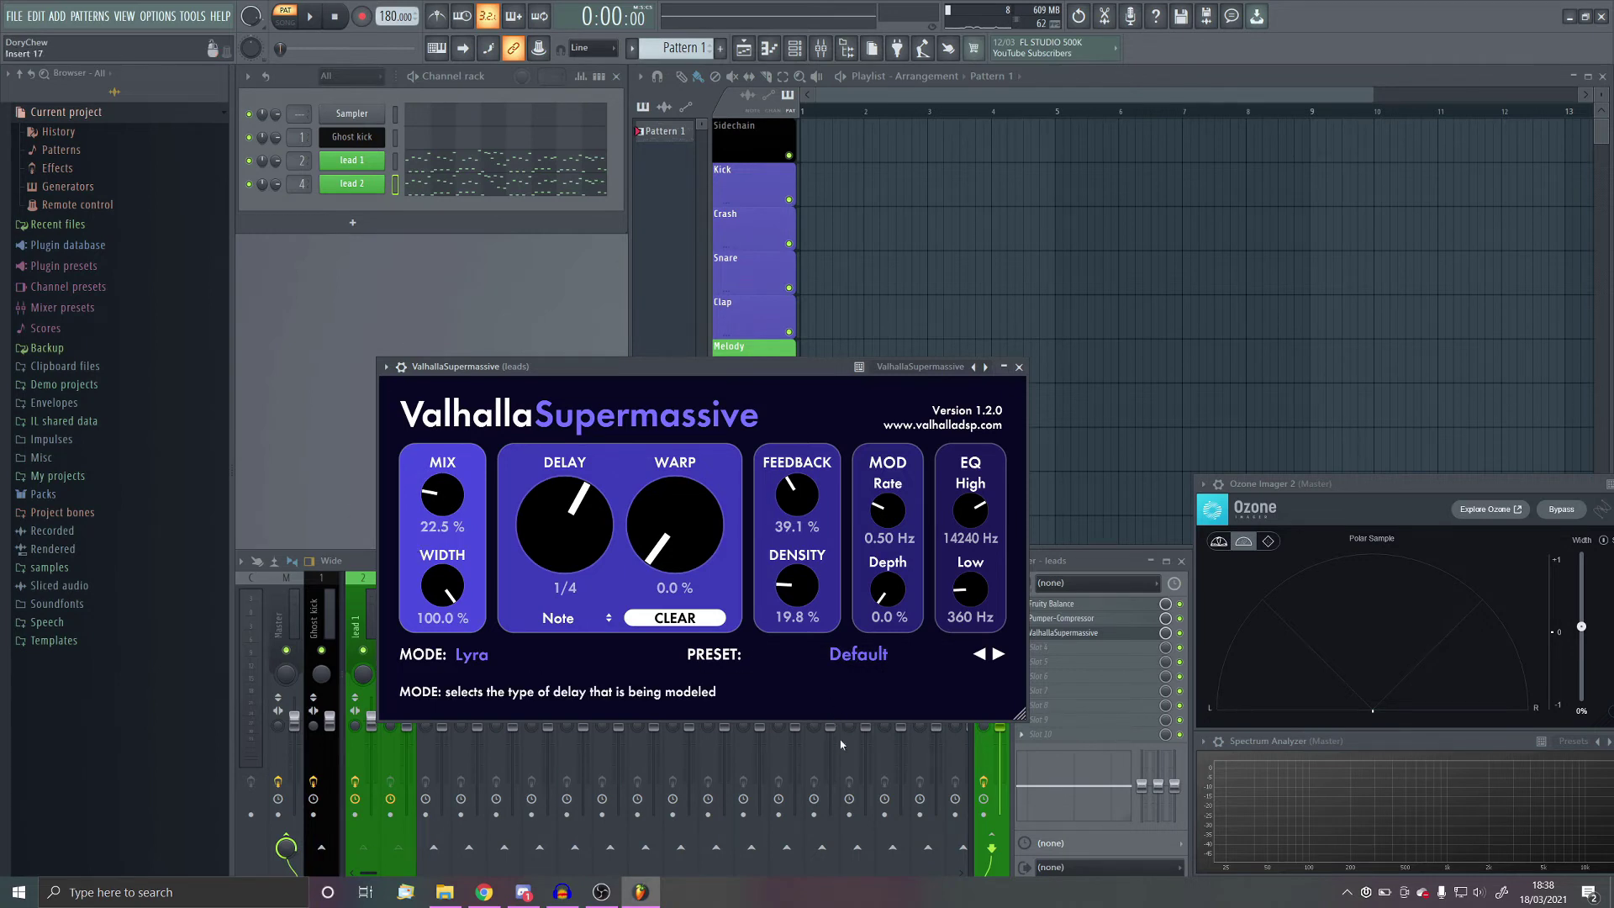
Step: Set ValhallaSupermassive's Mix to 16.7 % and Density to 30.0 %, and start playing the leads
{"action": "left_click_drag", "start_coordinate": [685, 376], "coordinate": [682, 310]}
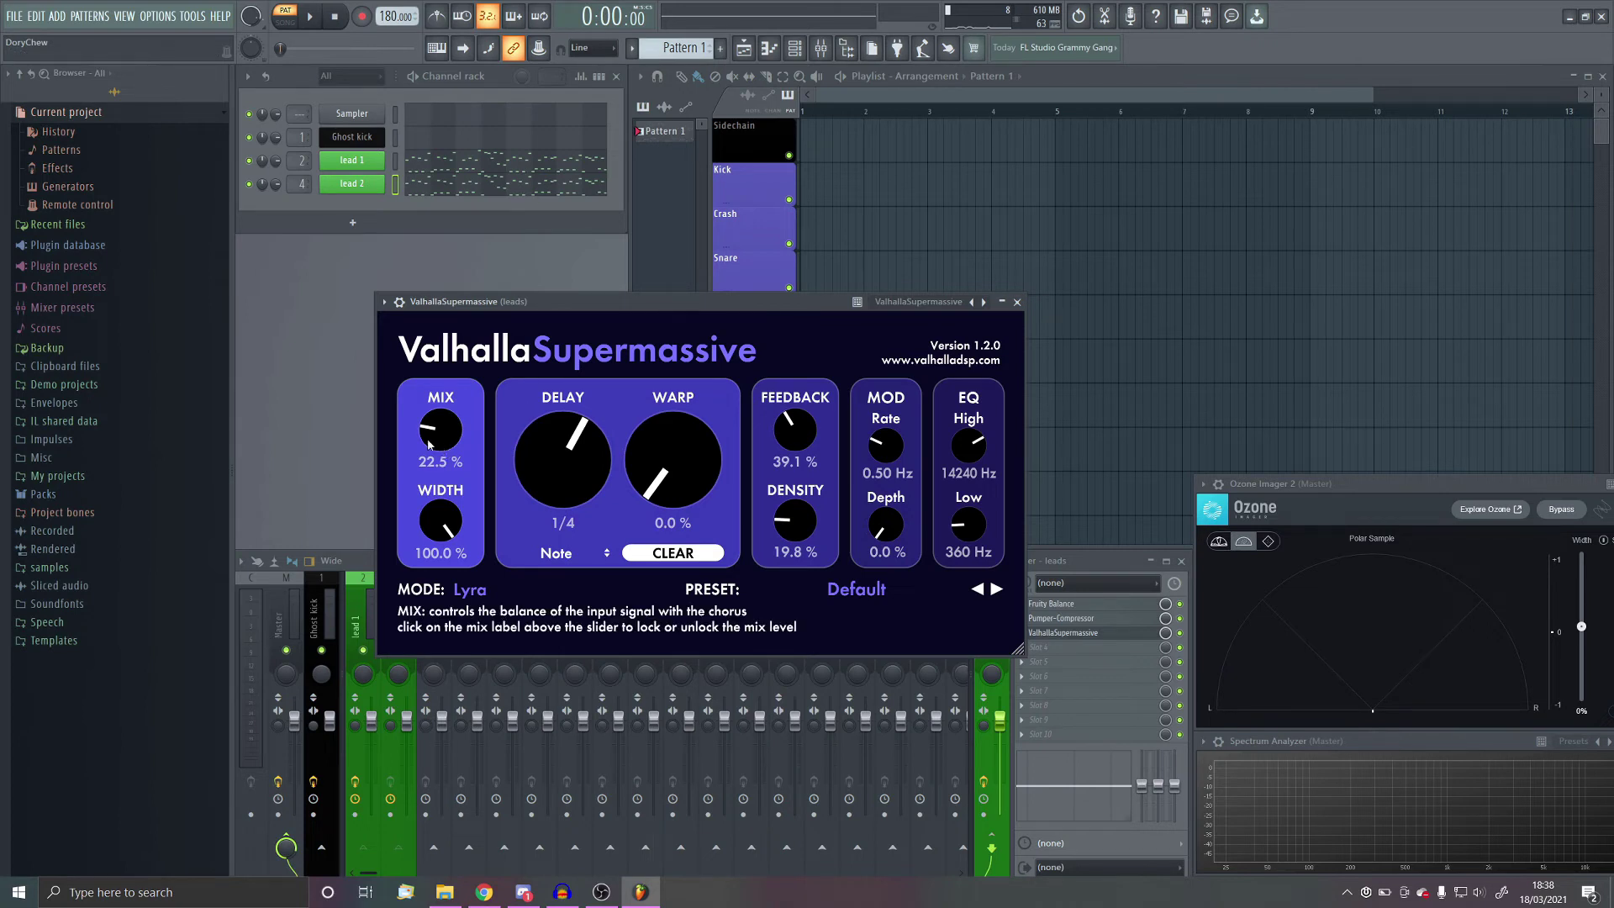
{"action": "left_click_drag", "start_coordinate": [439, 434], "coordinate": [439, 449]}
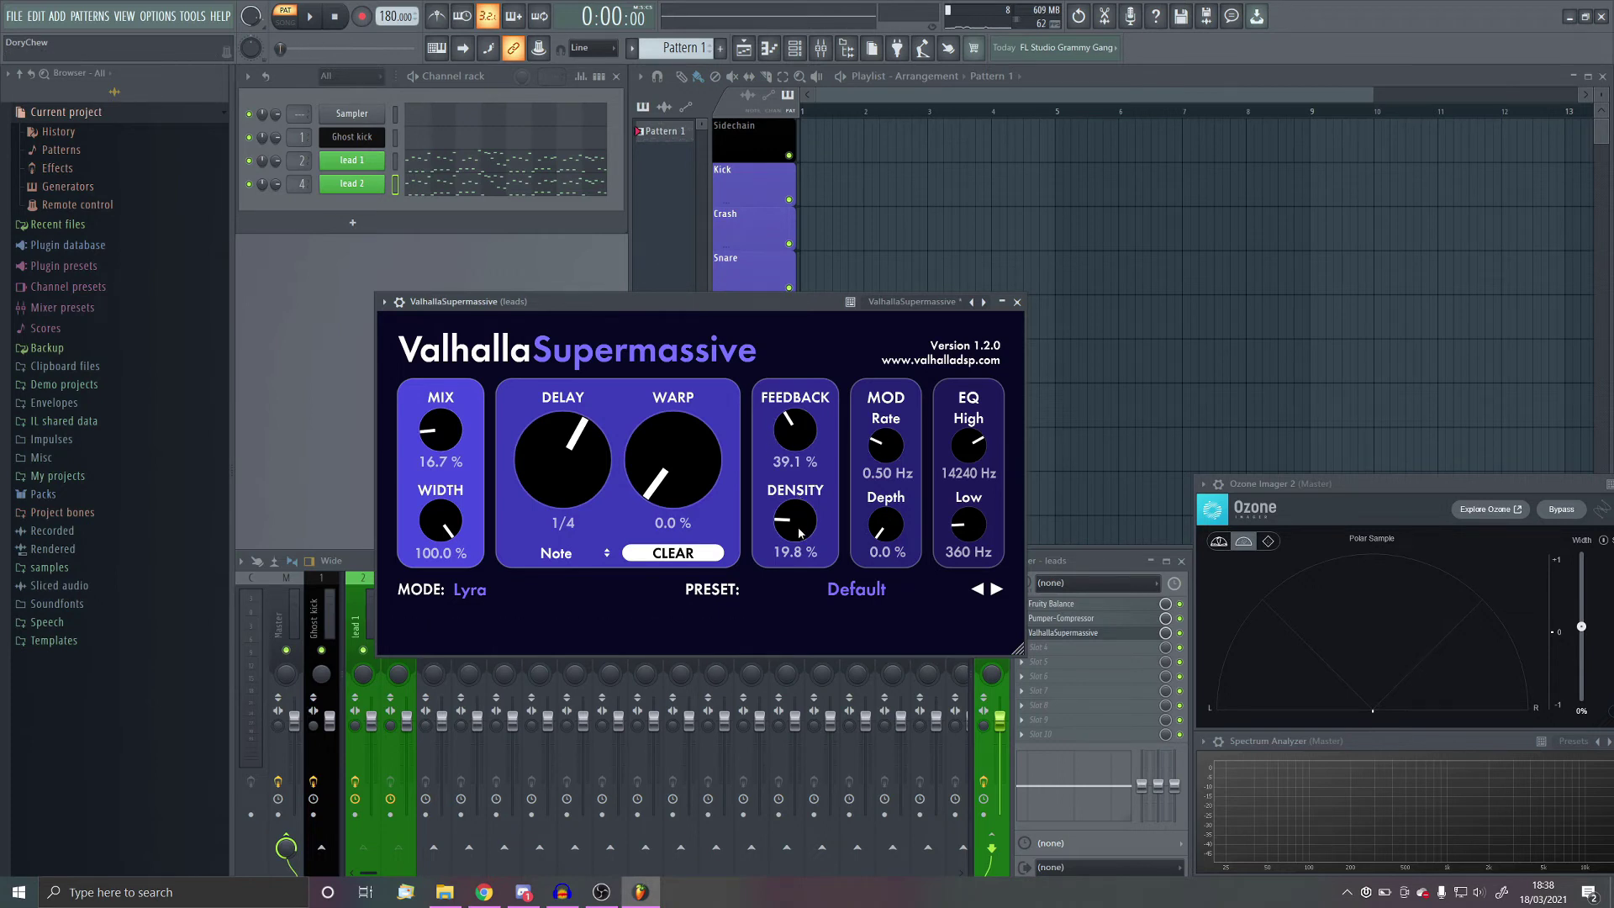
{"action": "left_click_drag", "start_coordinate": [799, 531], "coordinate": [798, 512]}
{"action": "key", "text": "space"}
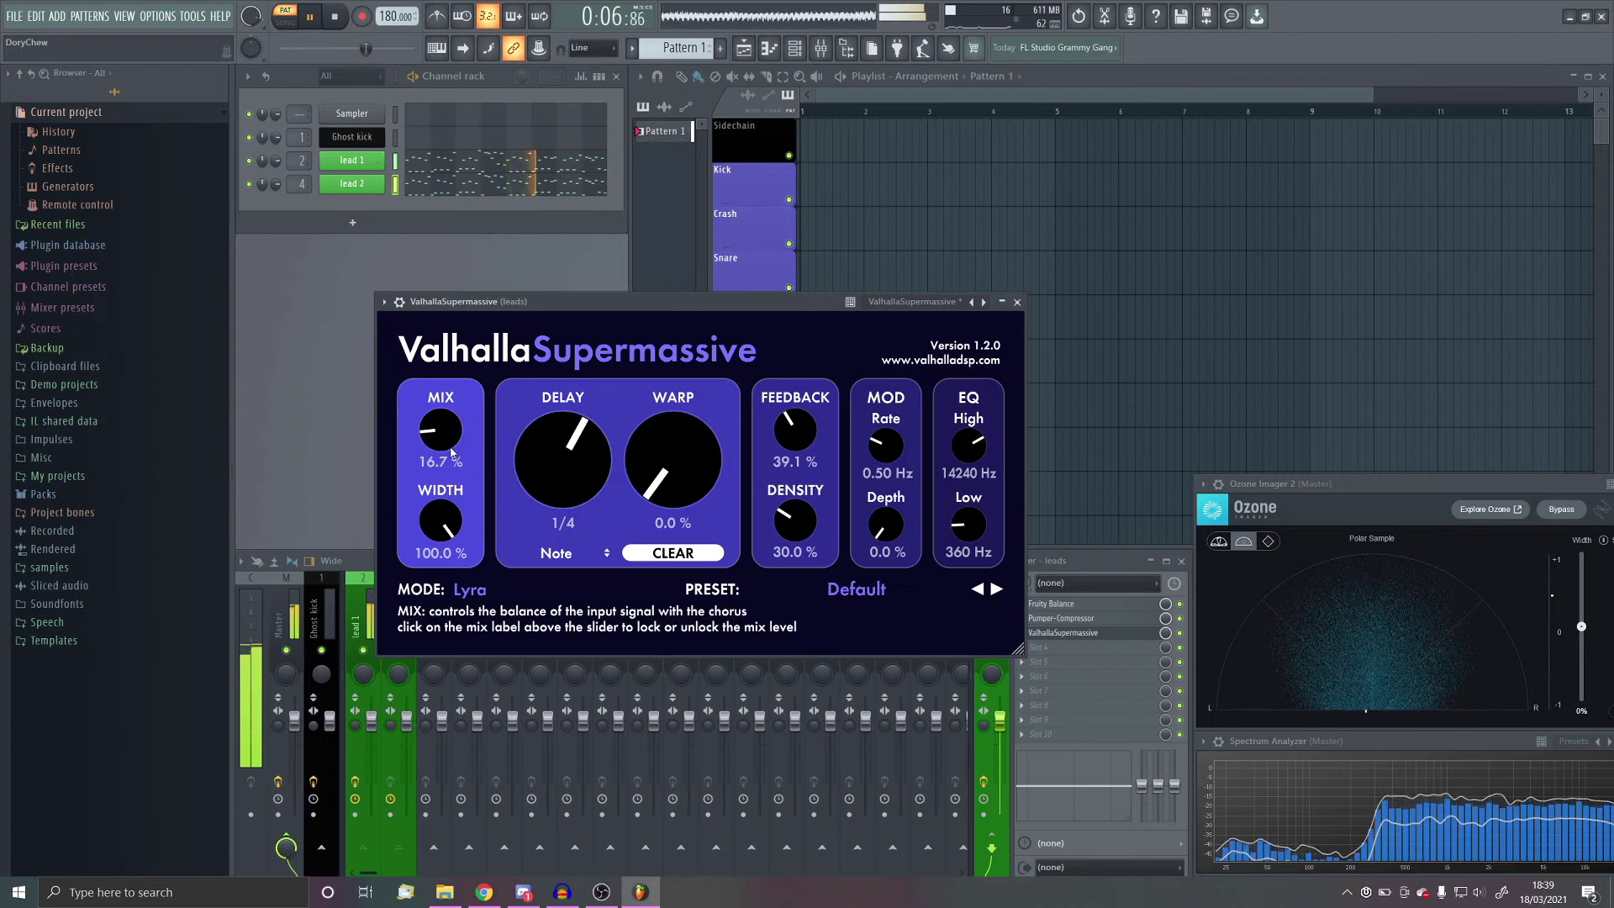
Step: Raise the reverb's Mix to 18.6 % and lower Feedback to 29.2 % during playback, and close the plugin
{"action": "scroll", "coordinate": [451, 444], "scroll_direction": "up", "scroll_amount": 1}
{"action": "scroll", "coordinate": [451, 444], "scroll_direction": "up", "scroll_amount": 1}
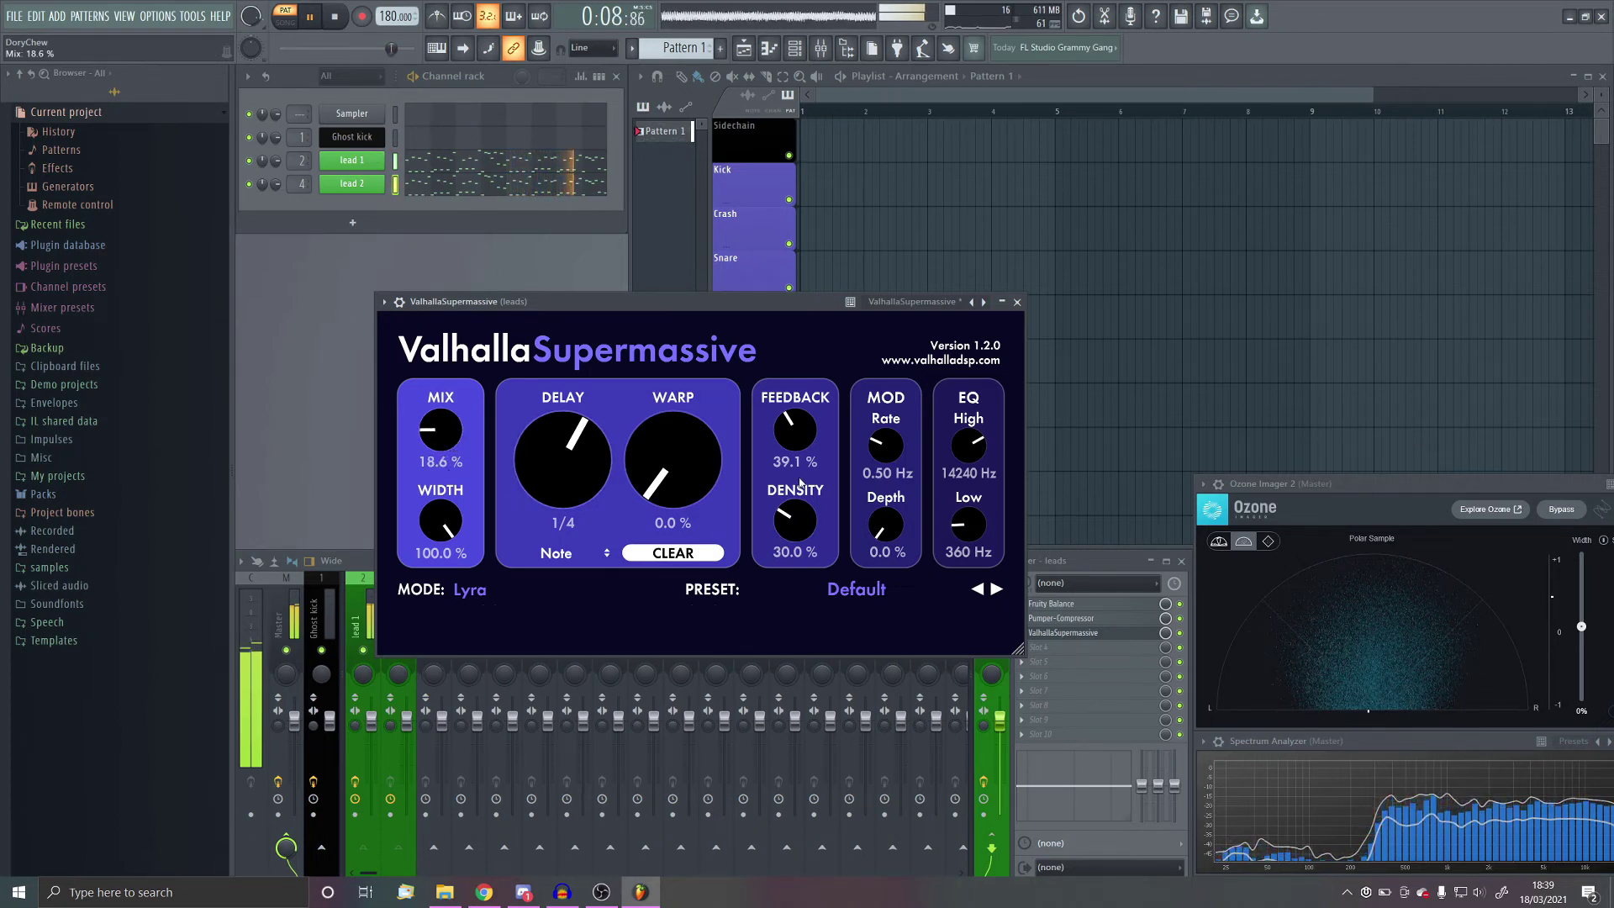
{"action": "scroll", "coordinate": [794, 430], "scroll_direction": "down", "scroll_amount": 8}
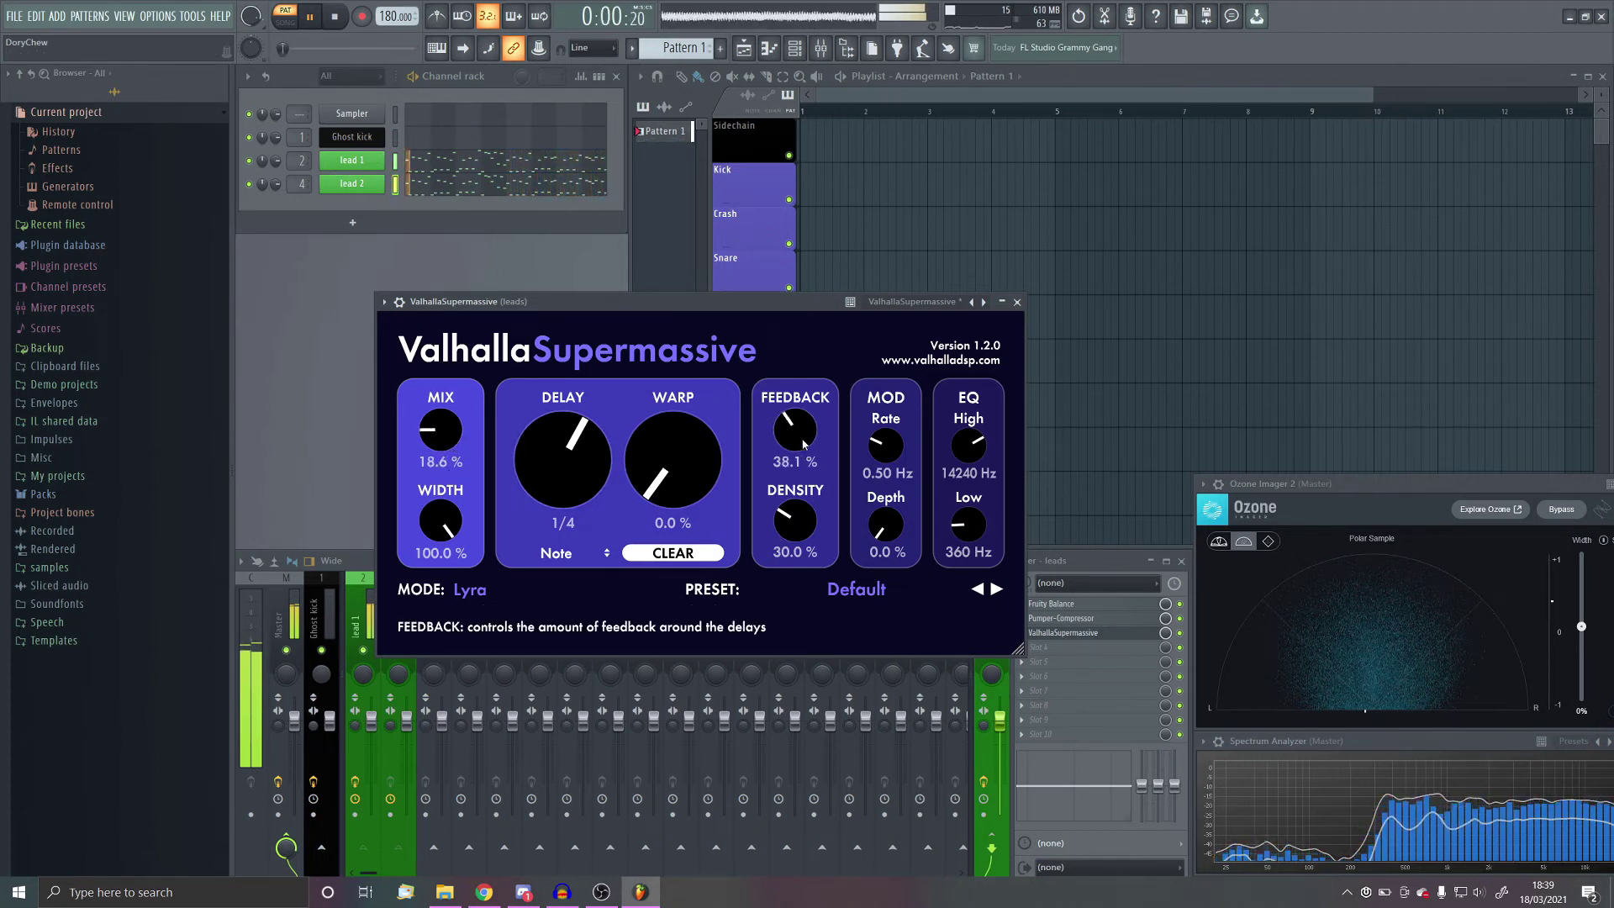
{"action": "left_click", "coordinate": [334, 17]}
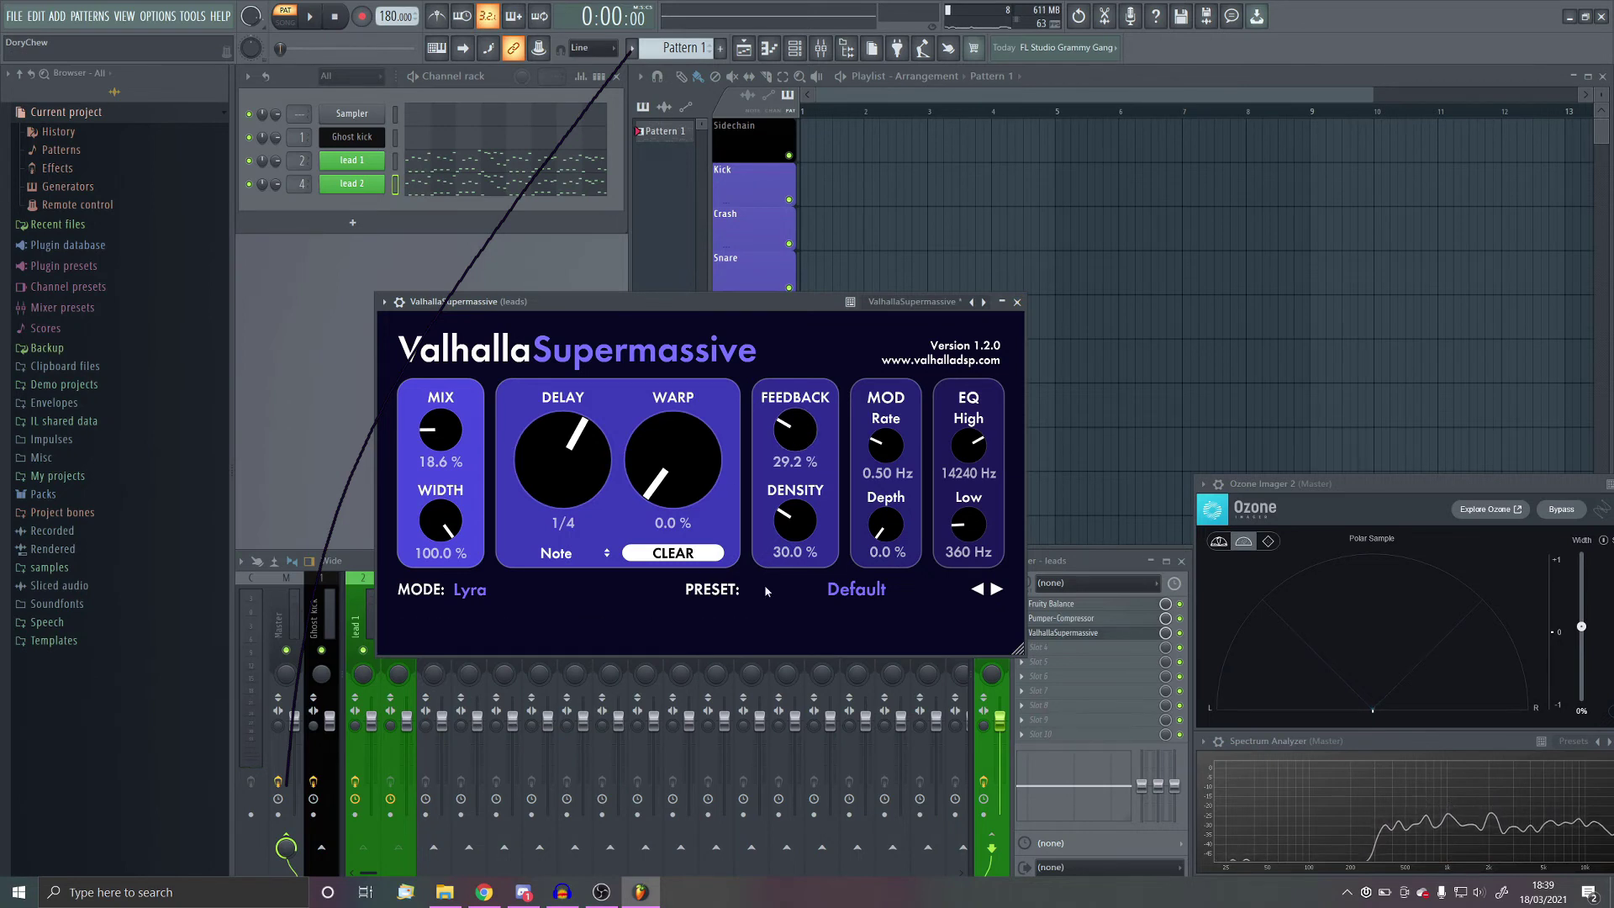
{"action": "left_click", "coordinate": [1017, 302]}
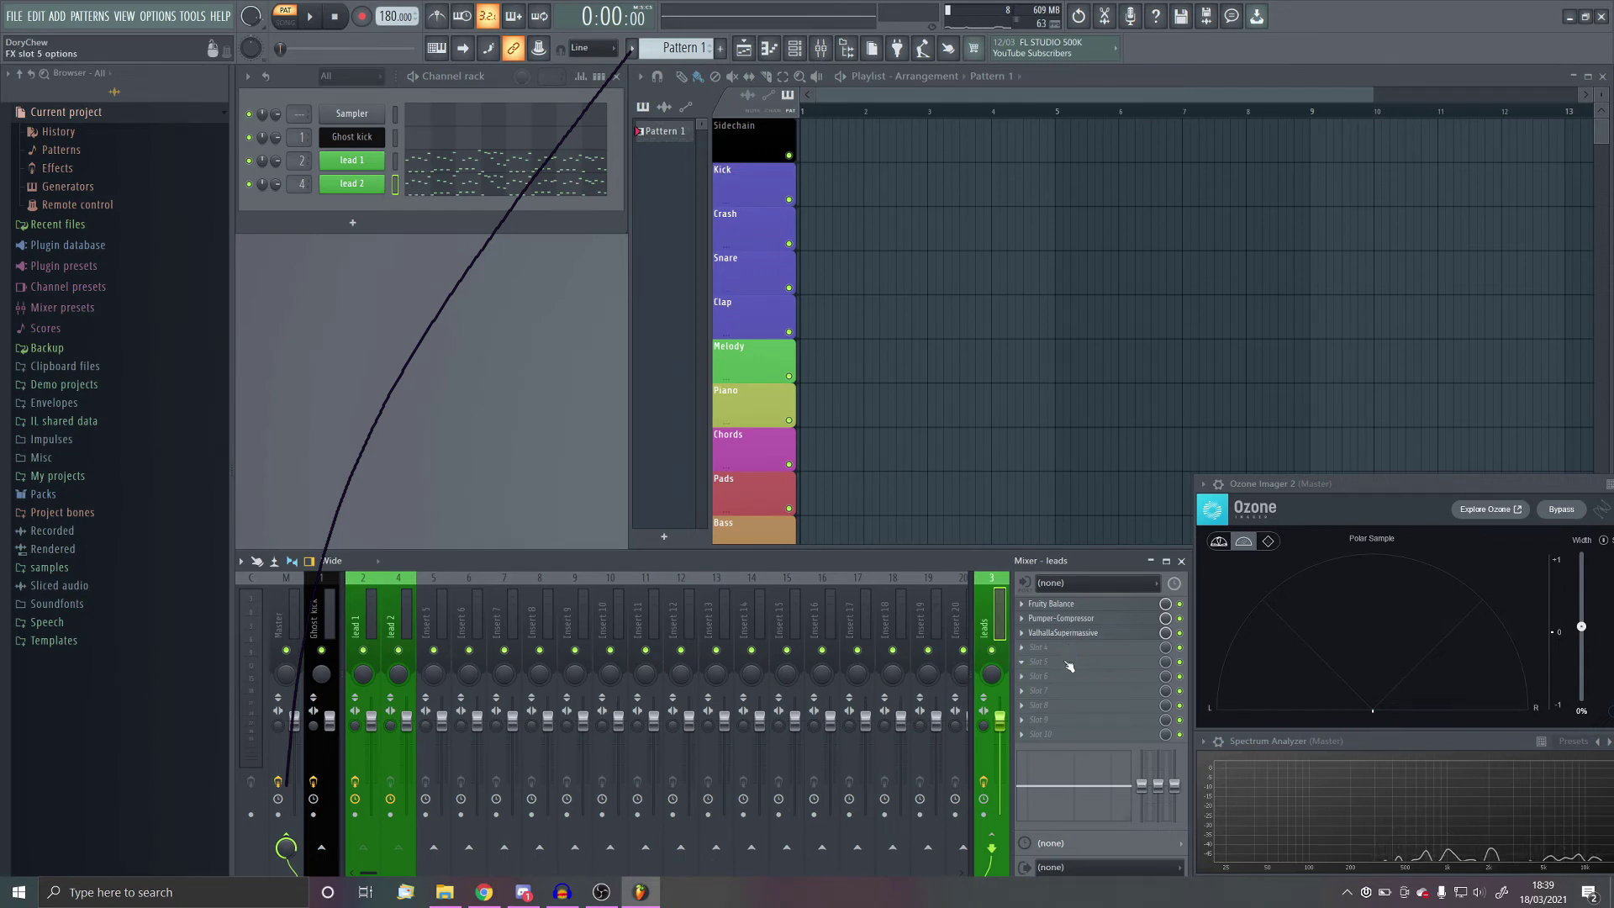
Step: Reopen ValhallaSupermassive, try Feedback at 68.9 % and play the leads briefly
{"action": "left_click", "coordinate": [1082, 636]}
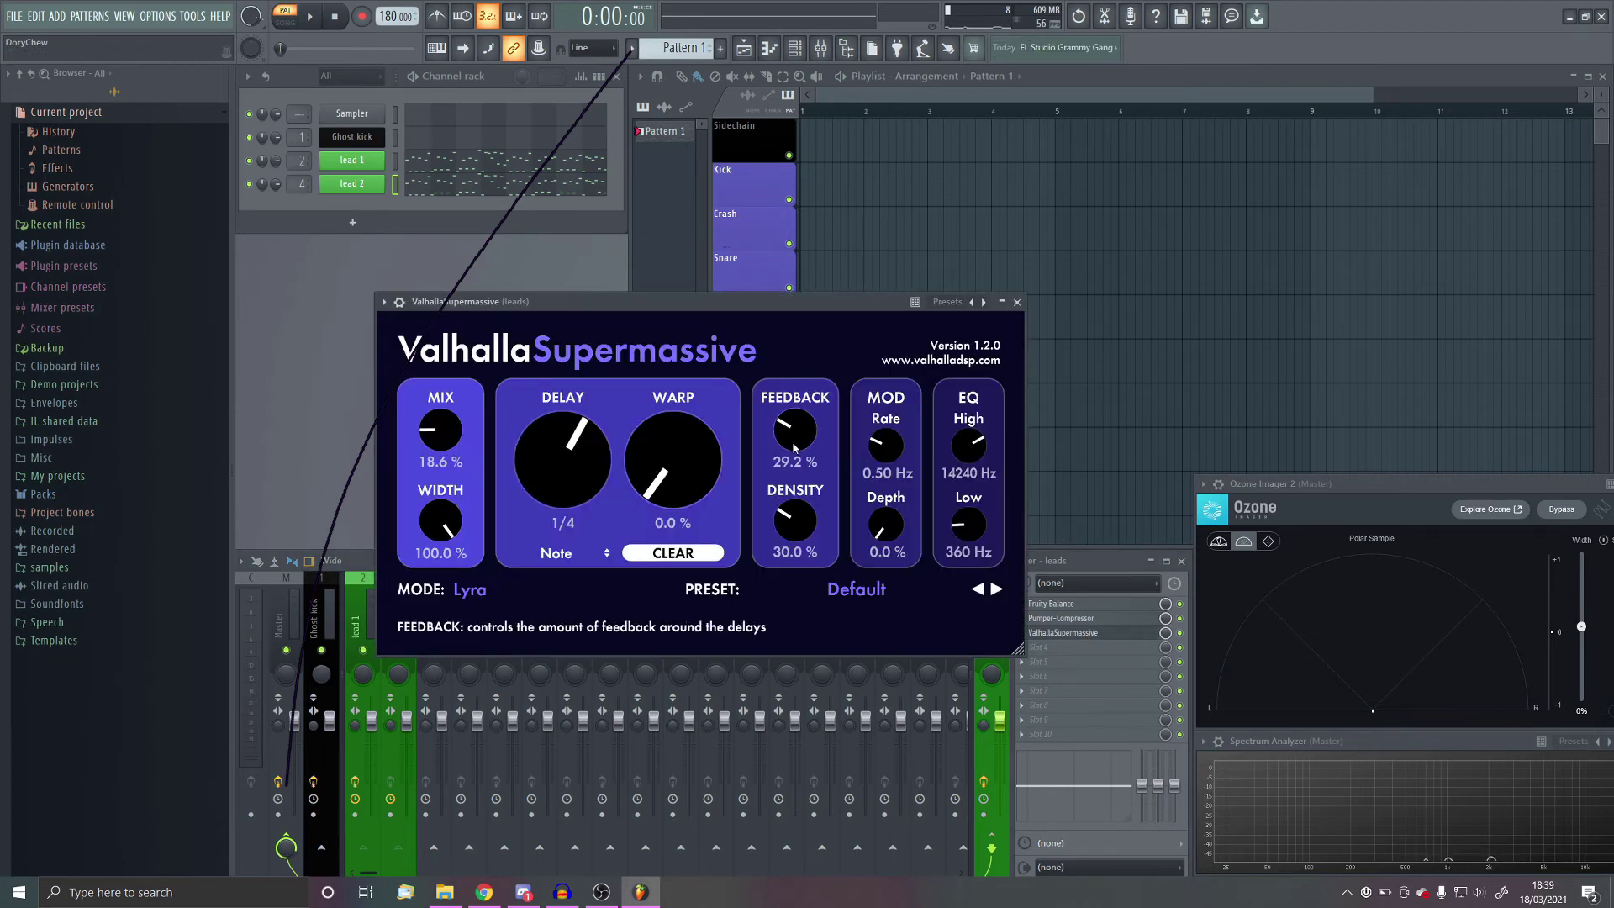
{"action": "left_click_drag", "start_coordinate": [794, 429], "coordinate": [802, 361]}
{"action": "key", "text": "space"}
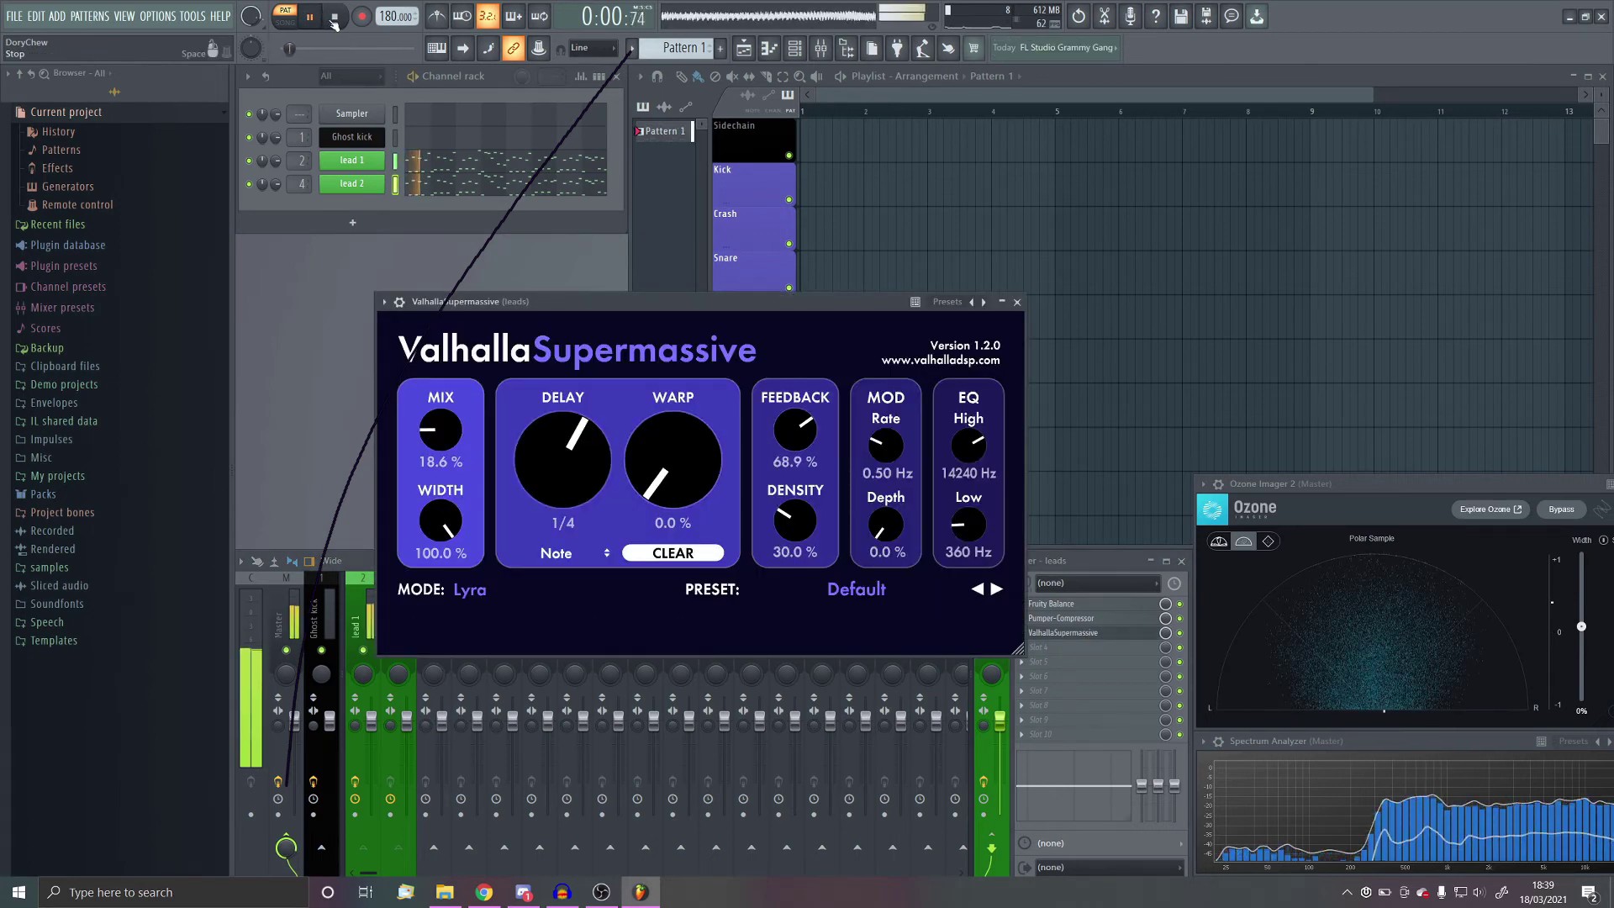
{"action": "left_click", "coordinate": [333, 18]}
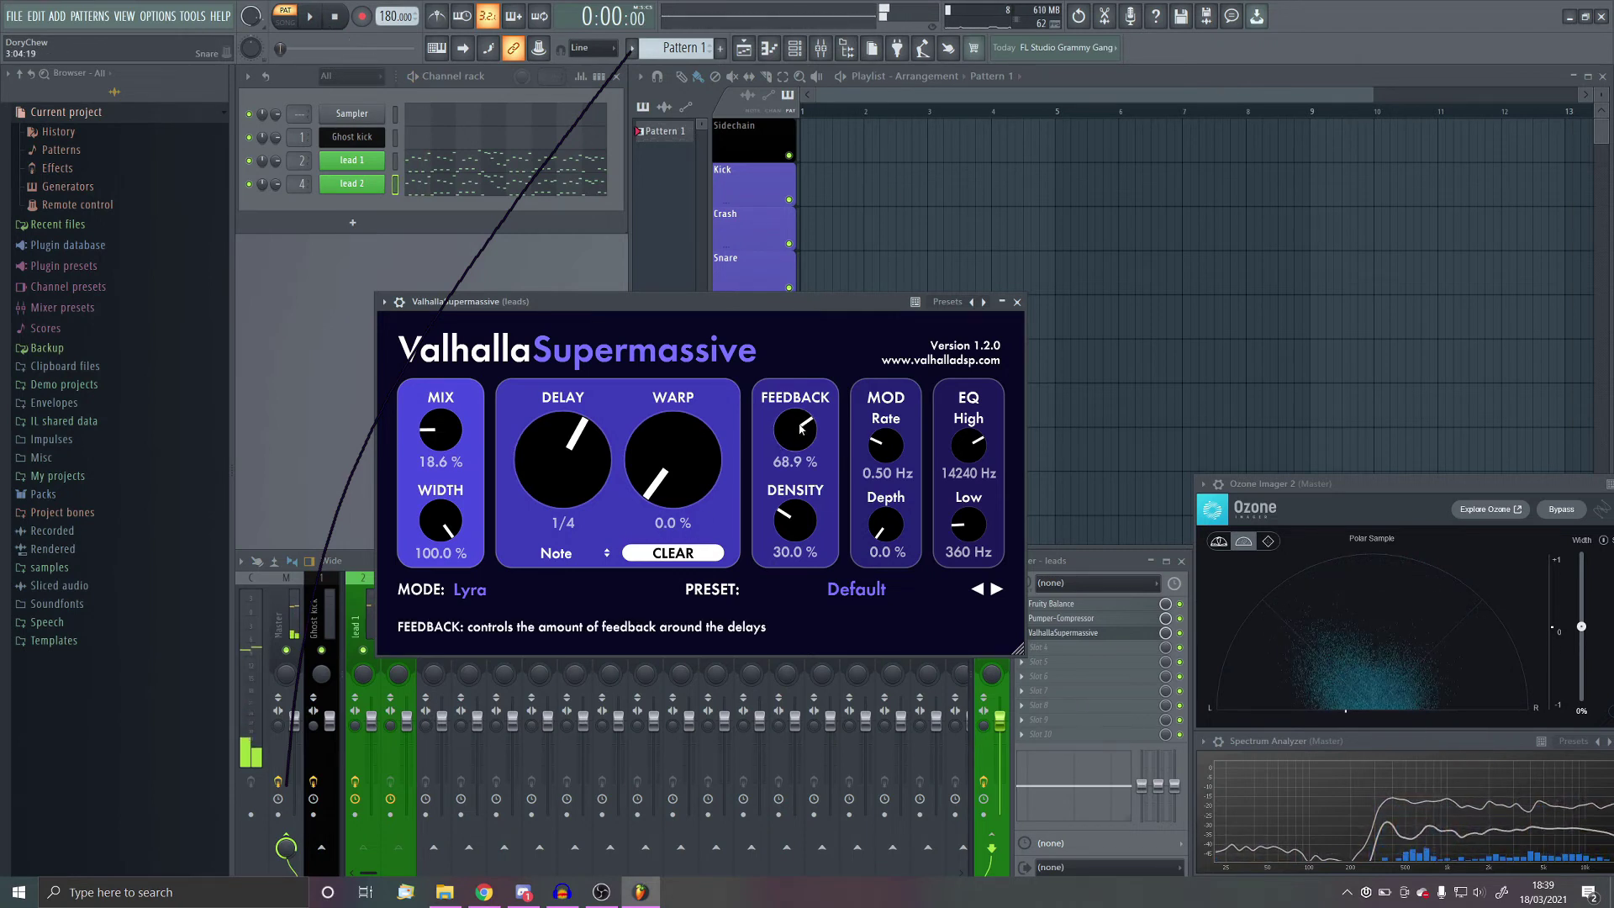
Step: Lower ValhallaSupermassive's Feedback to 23.8 % and play the leads to check it
{"action": "left_click_drag", "start_coordinate": [794, 430], "coordinate": [800, 523]}
{"action": "key", "text": "space"}
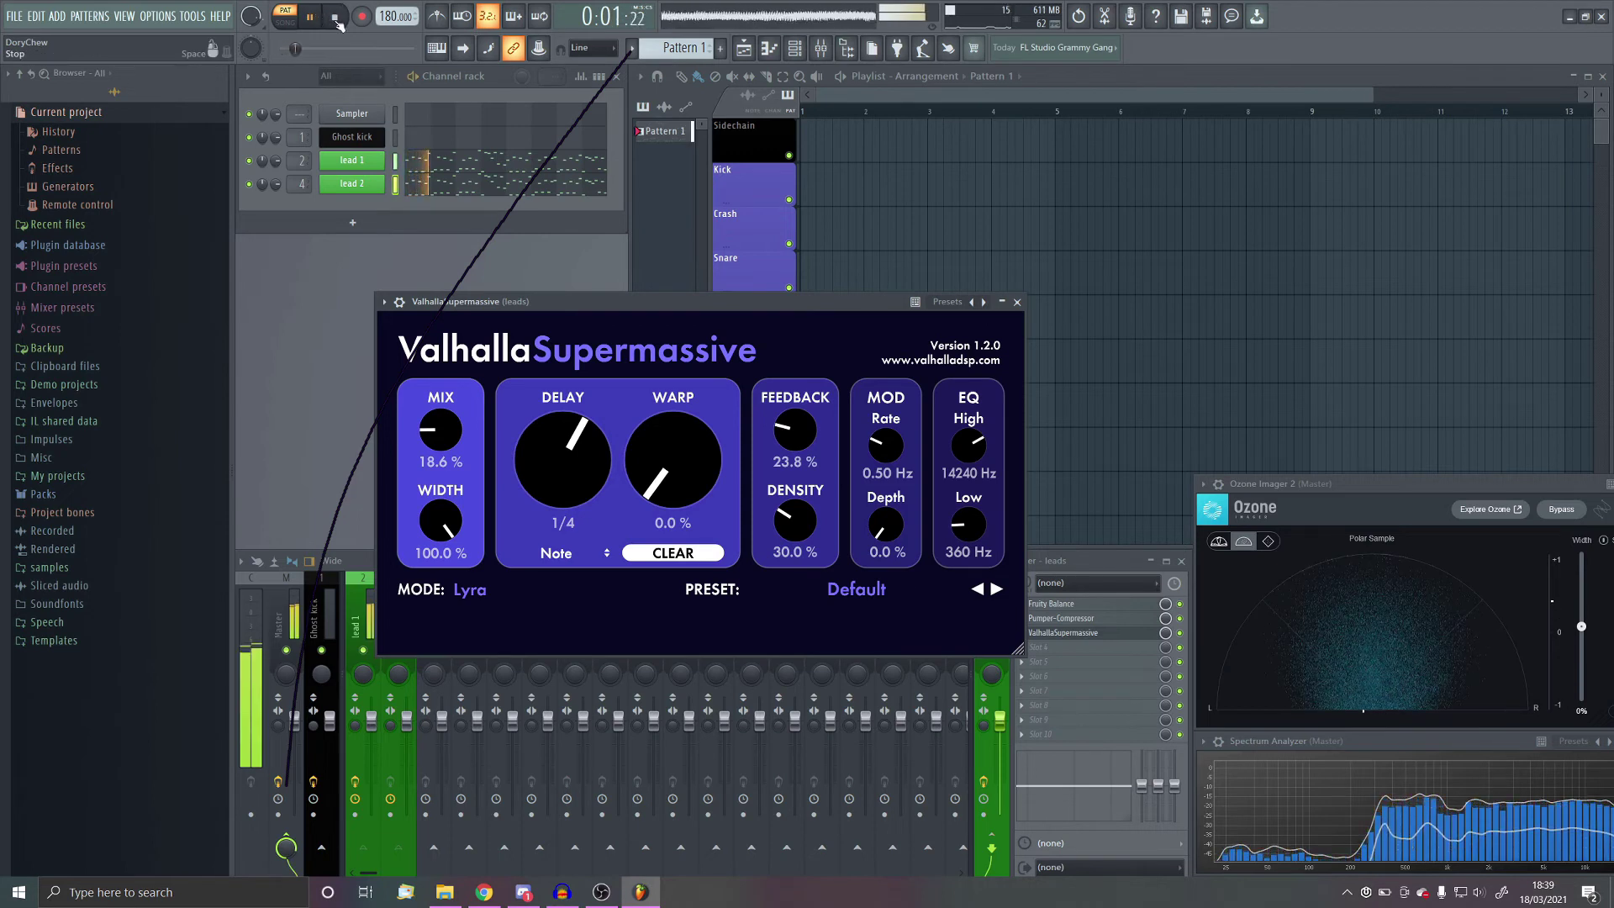
{"action": "left_click", "coordinate": [333, 18]}
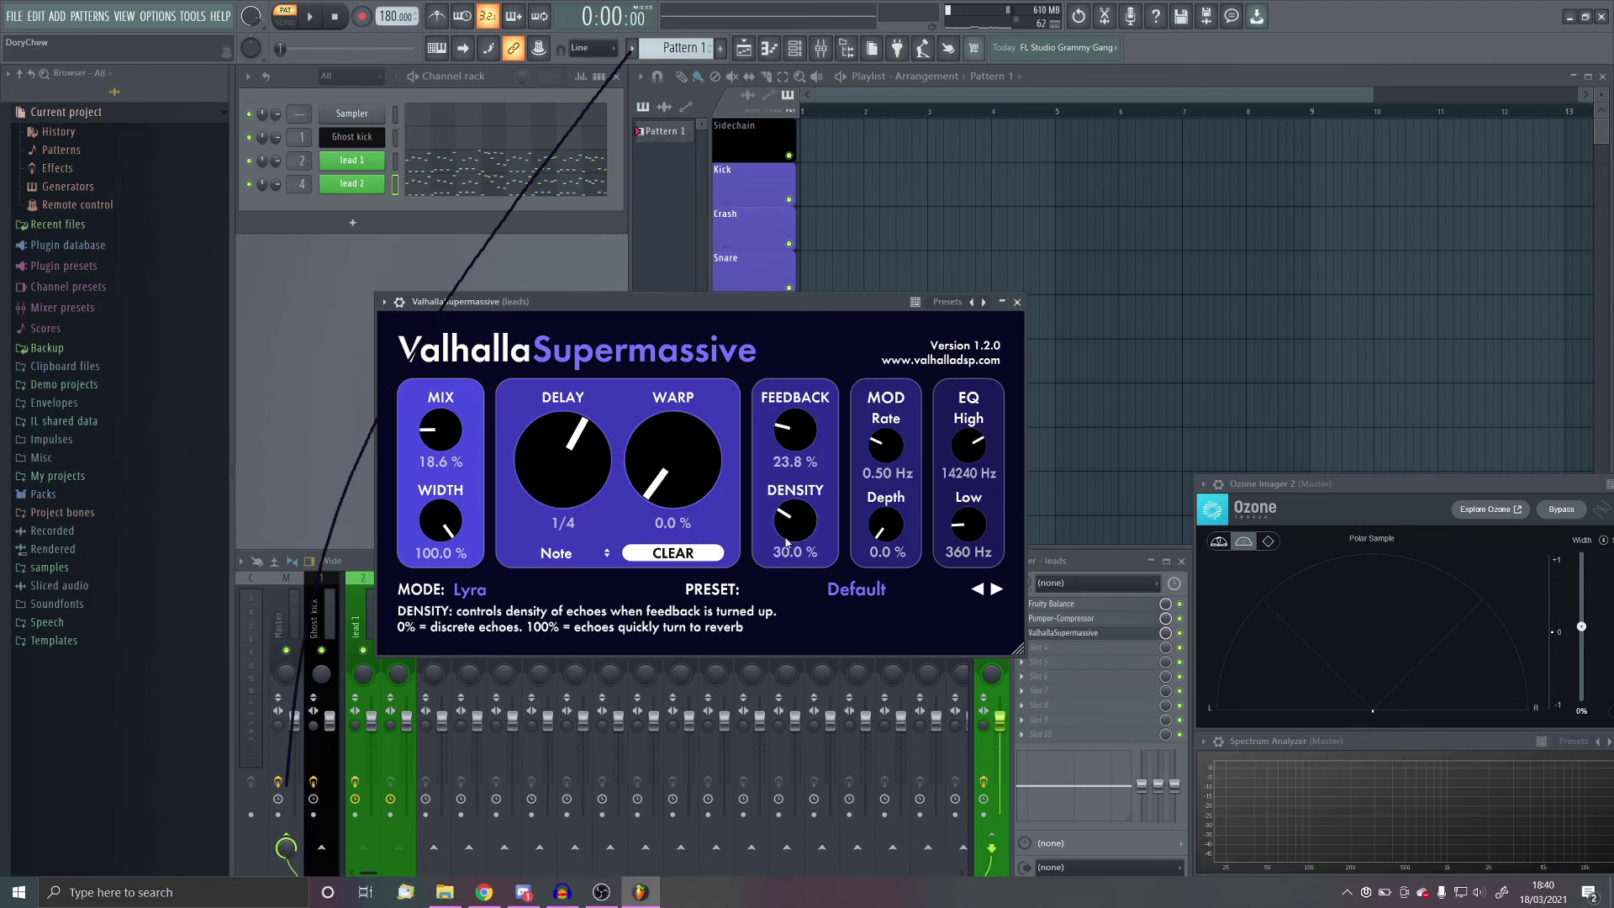
Step: Try the reverb's Density at 96.6 % and play the leads briefly
{"action": "left_click_drag", "start_coordinate": [795, 532], "coordinate": [835, 398]}
{"action": "left_click", "coordinate": [309, 16]}
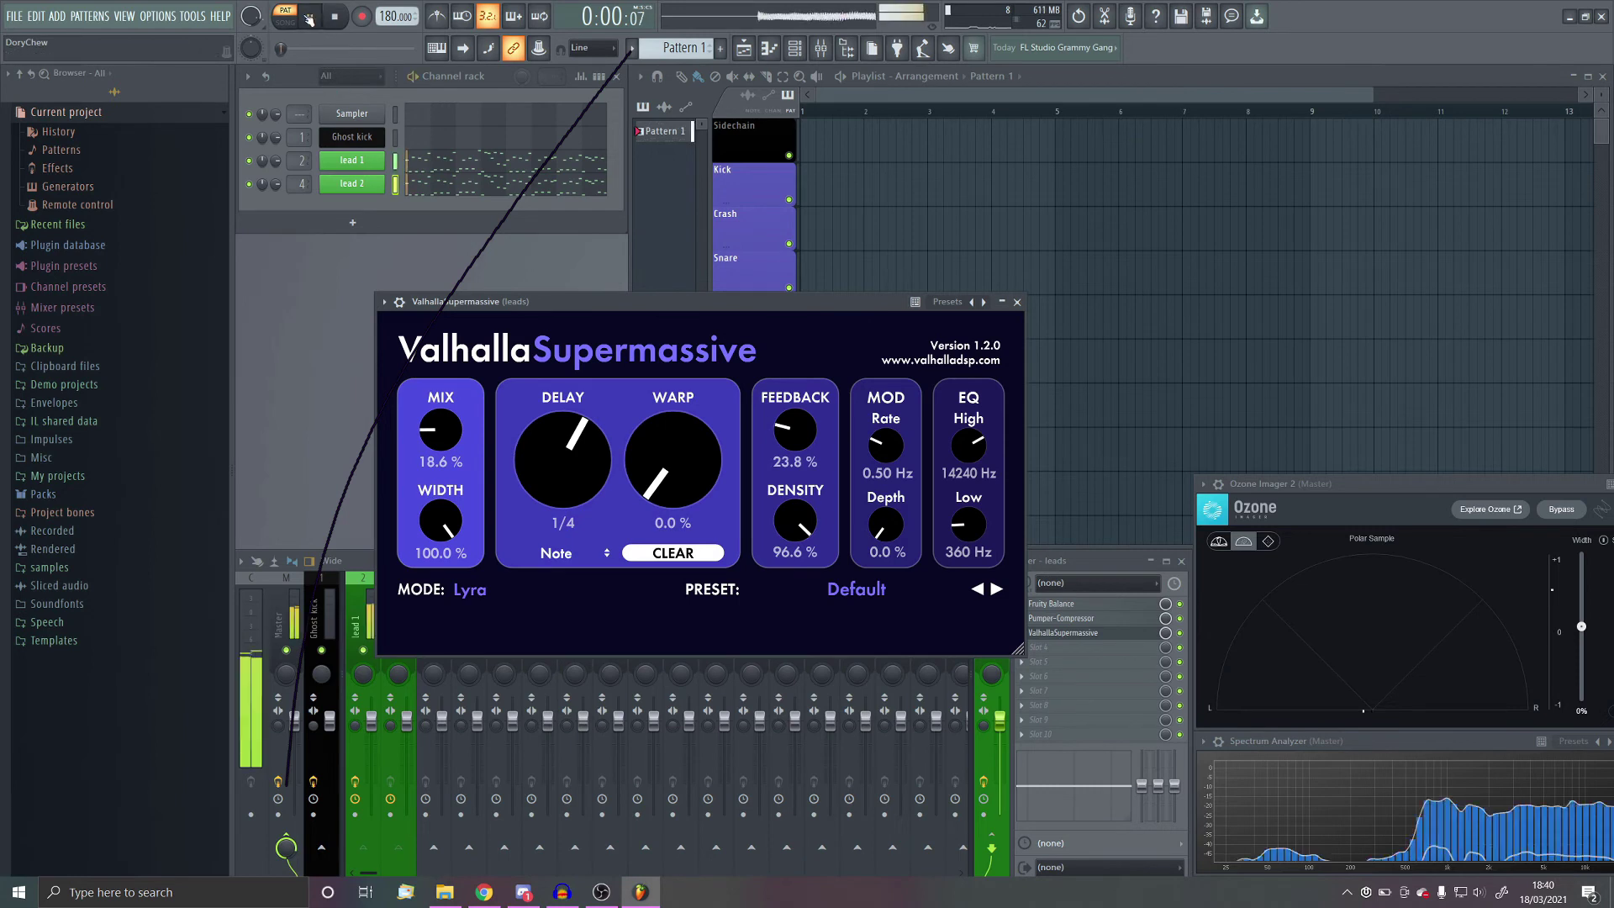
{"action": "left_click", "coordinate": [335, 15]}
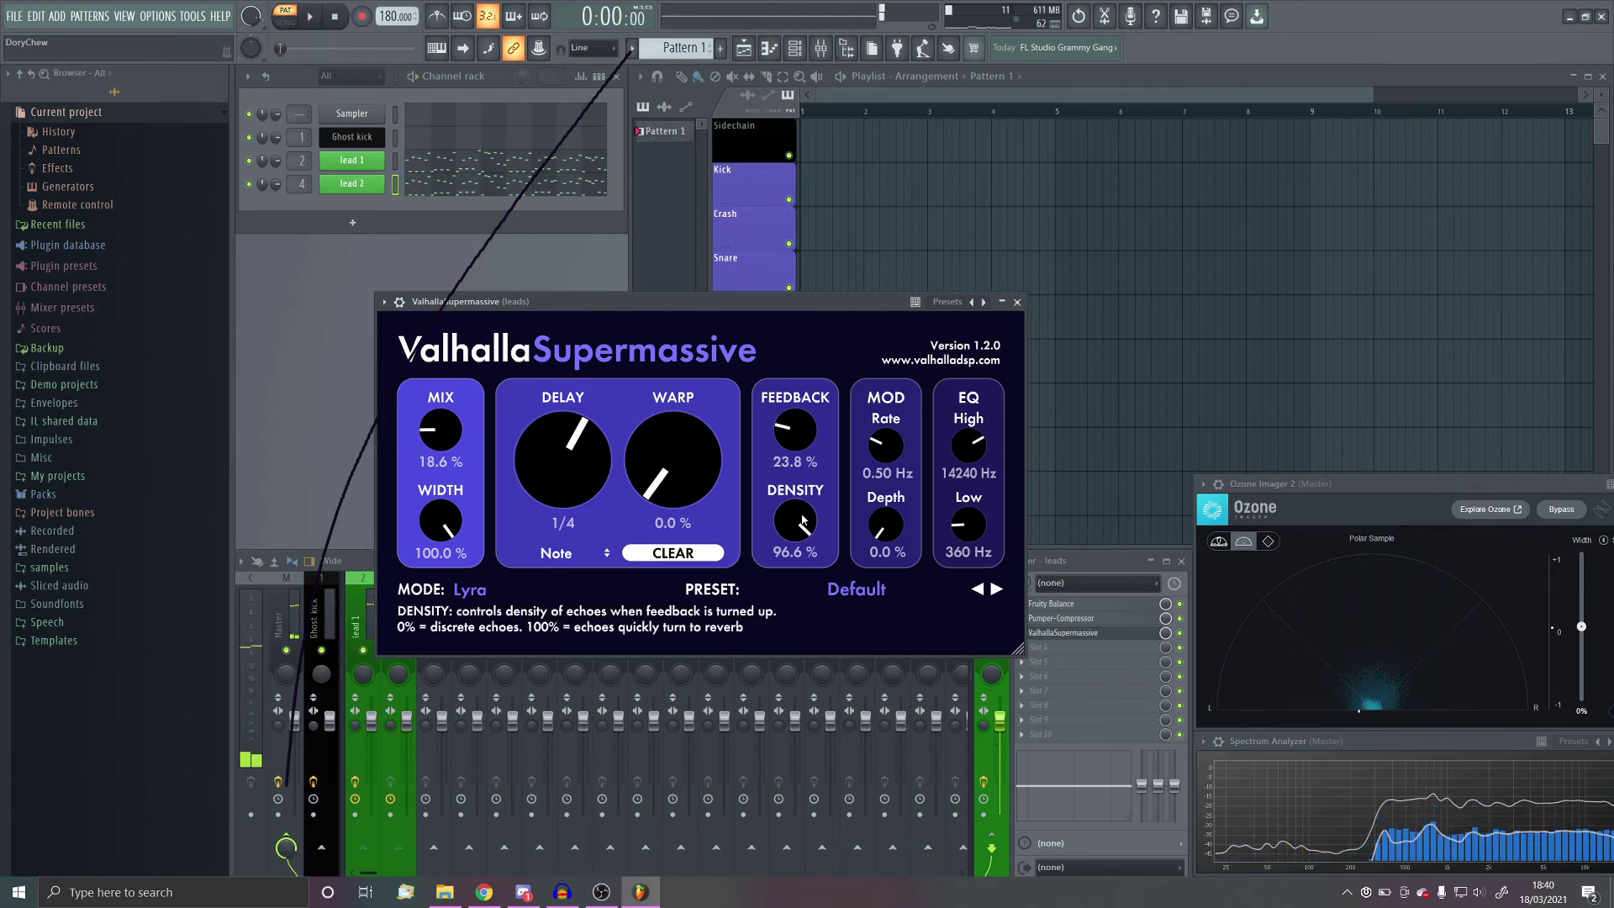
Step: Set ValhallaSupermassive's Density to 26.5 % and close the plugin
{"action": "left_click_drag", "start_coordinate": [794, 521], "coordinate": [802, 636]}
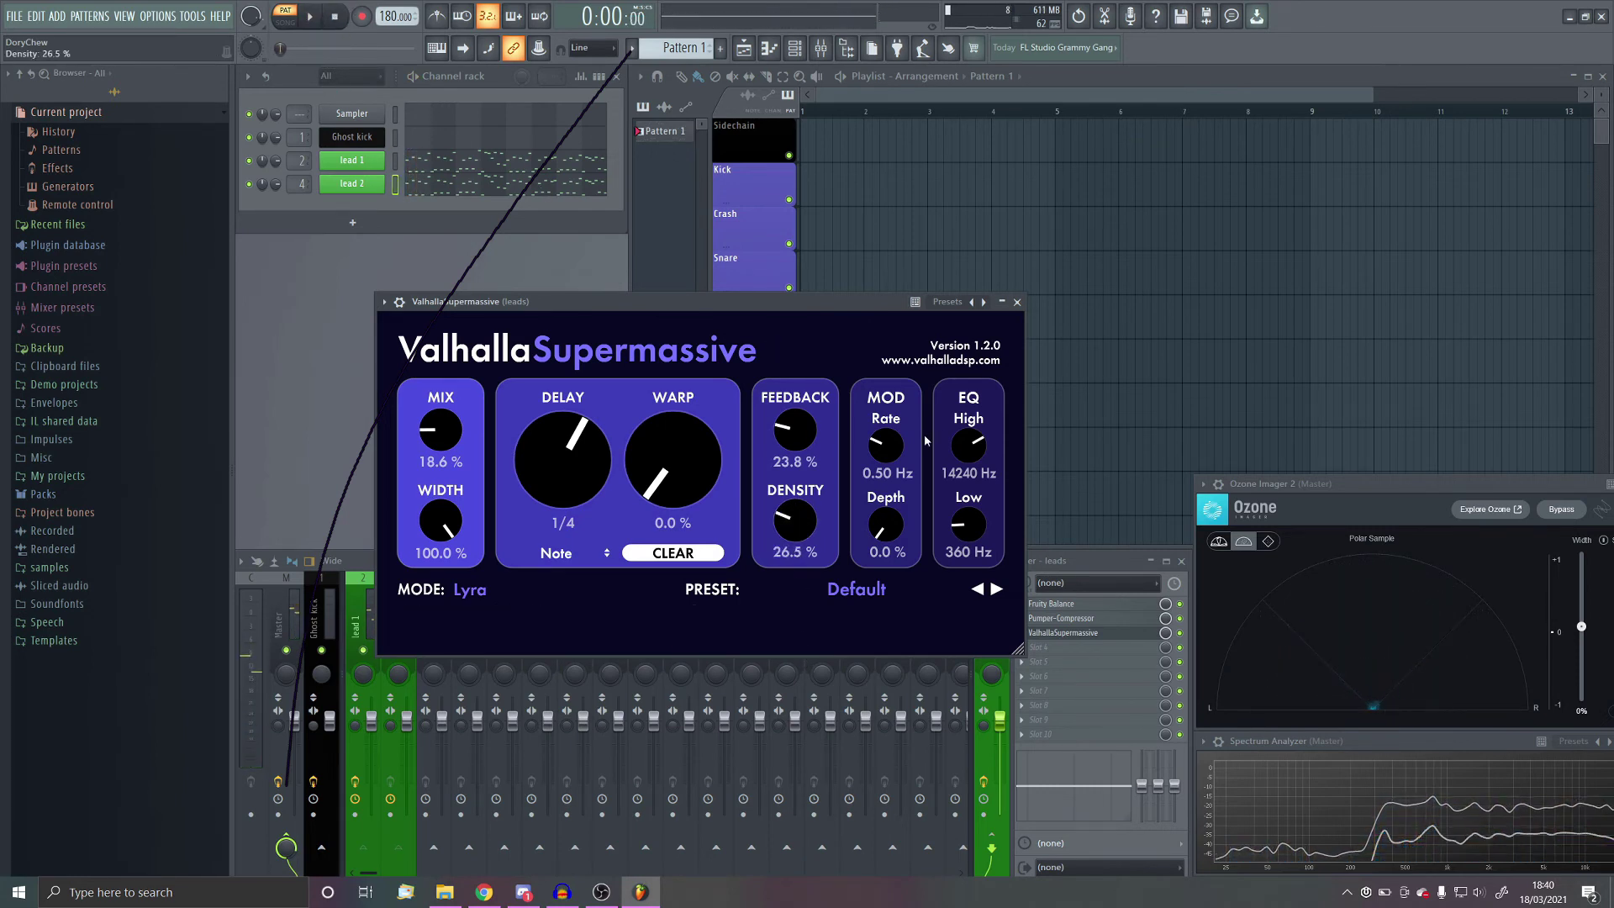
{"action": "left_click", "coordinate": [1017, 301]}
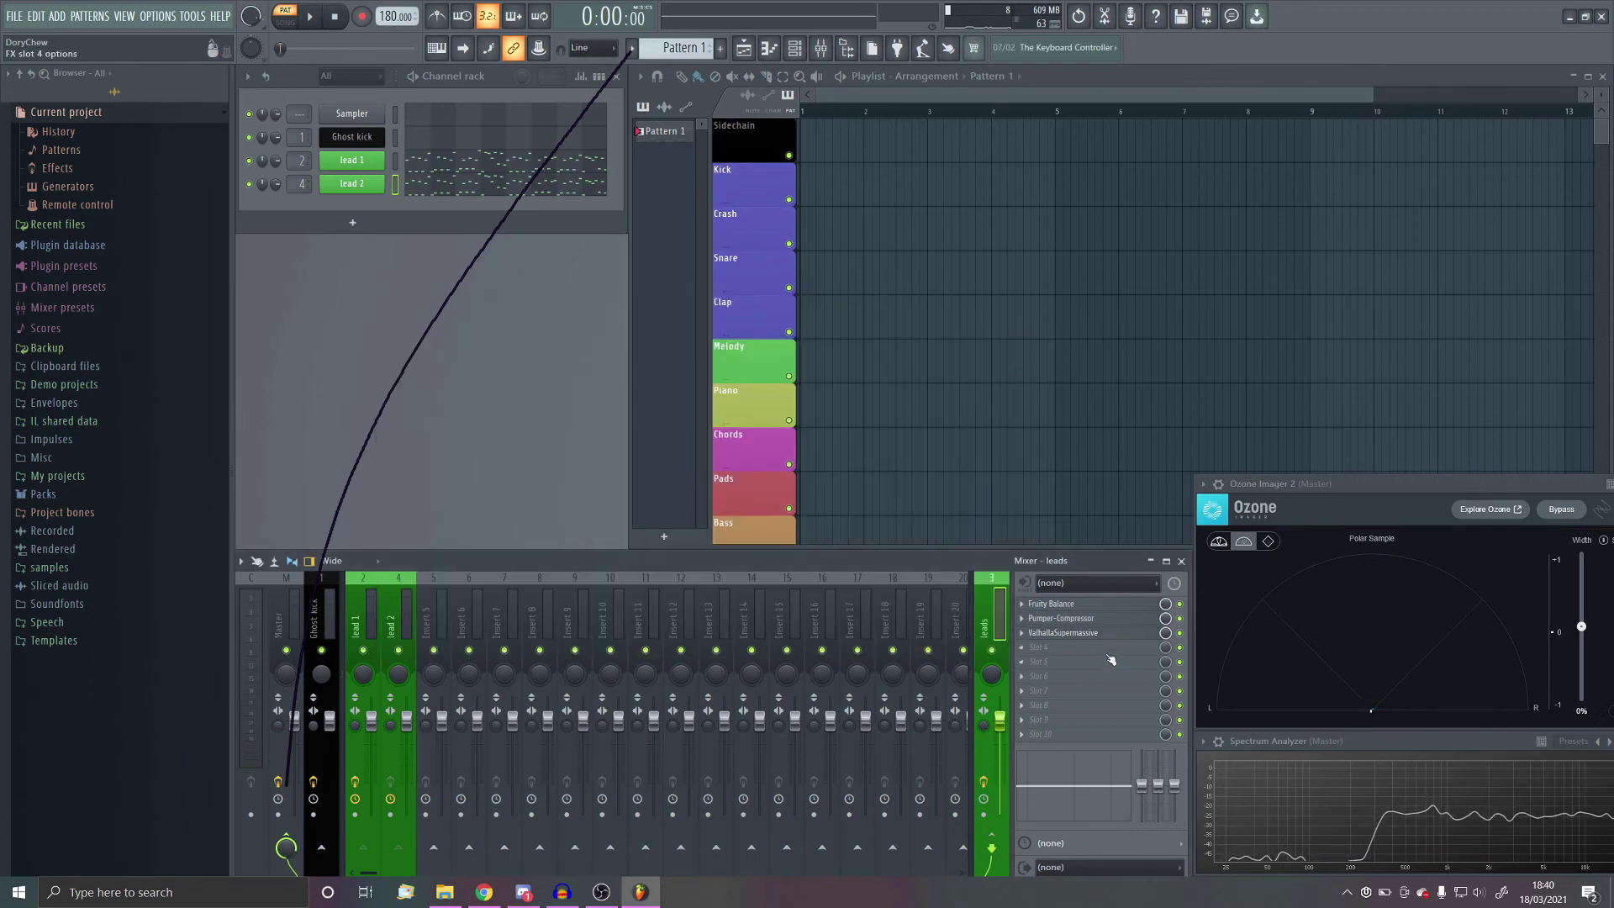
Step: Reopen ValhallaSupermassive from the leads bus, review its mode list again and close the plugin
{"action": "left_click", "coordinate": [1063, 632]}
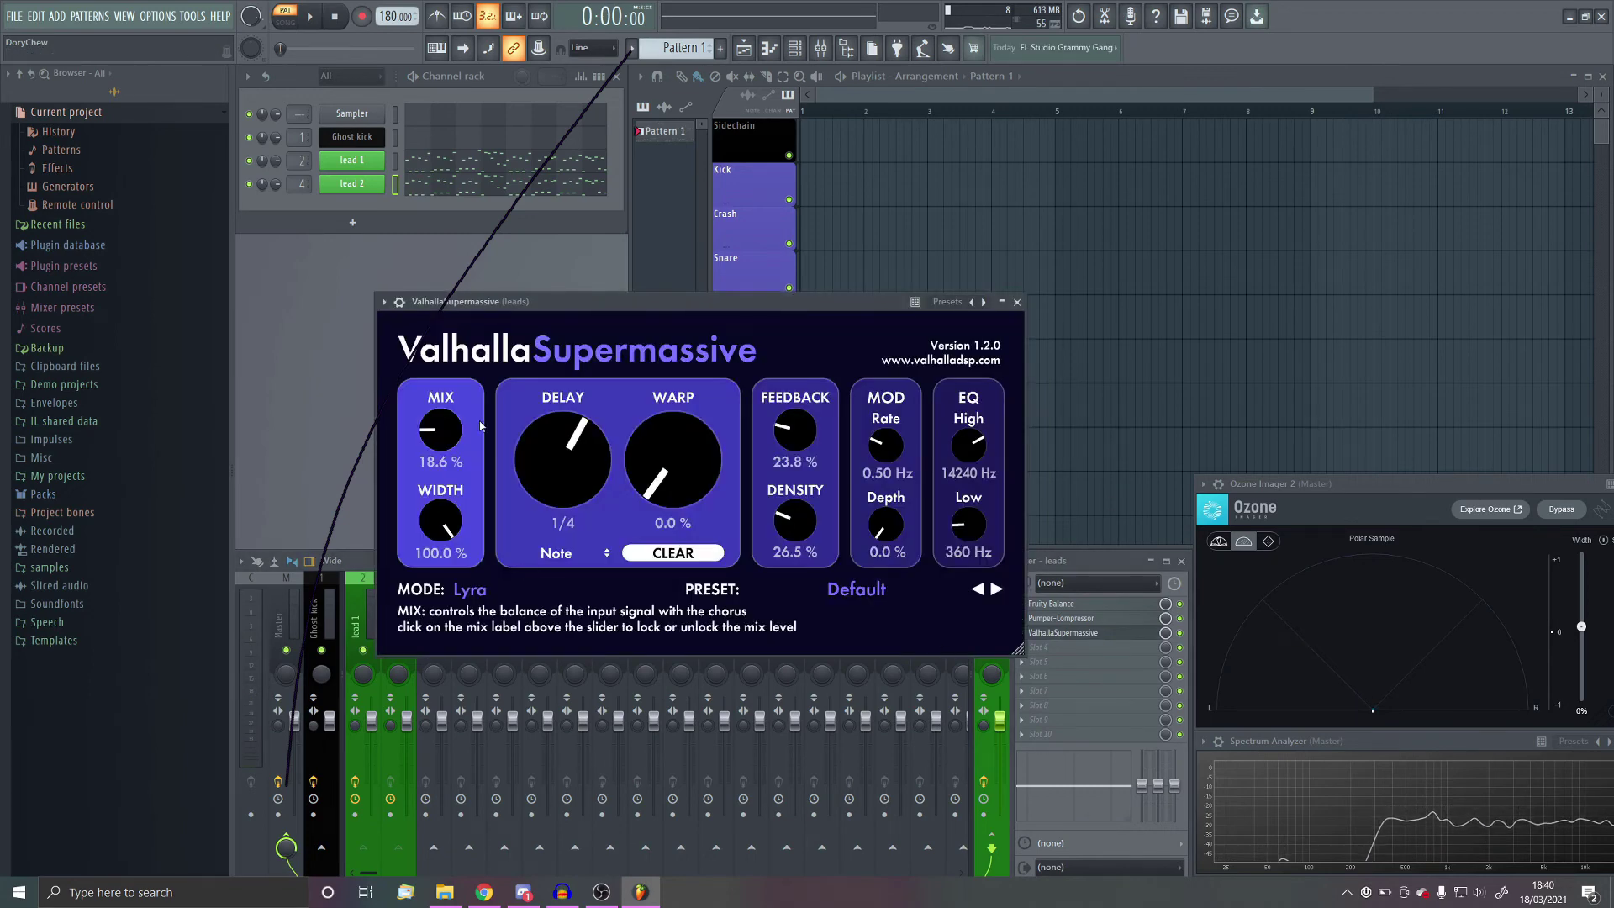
{"action": "left_click", "coordinate": [487, 593]}
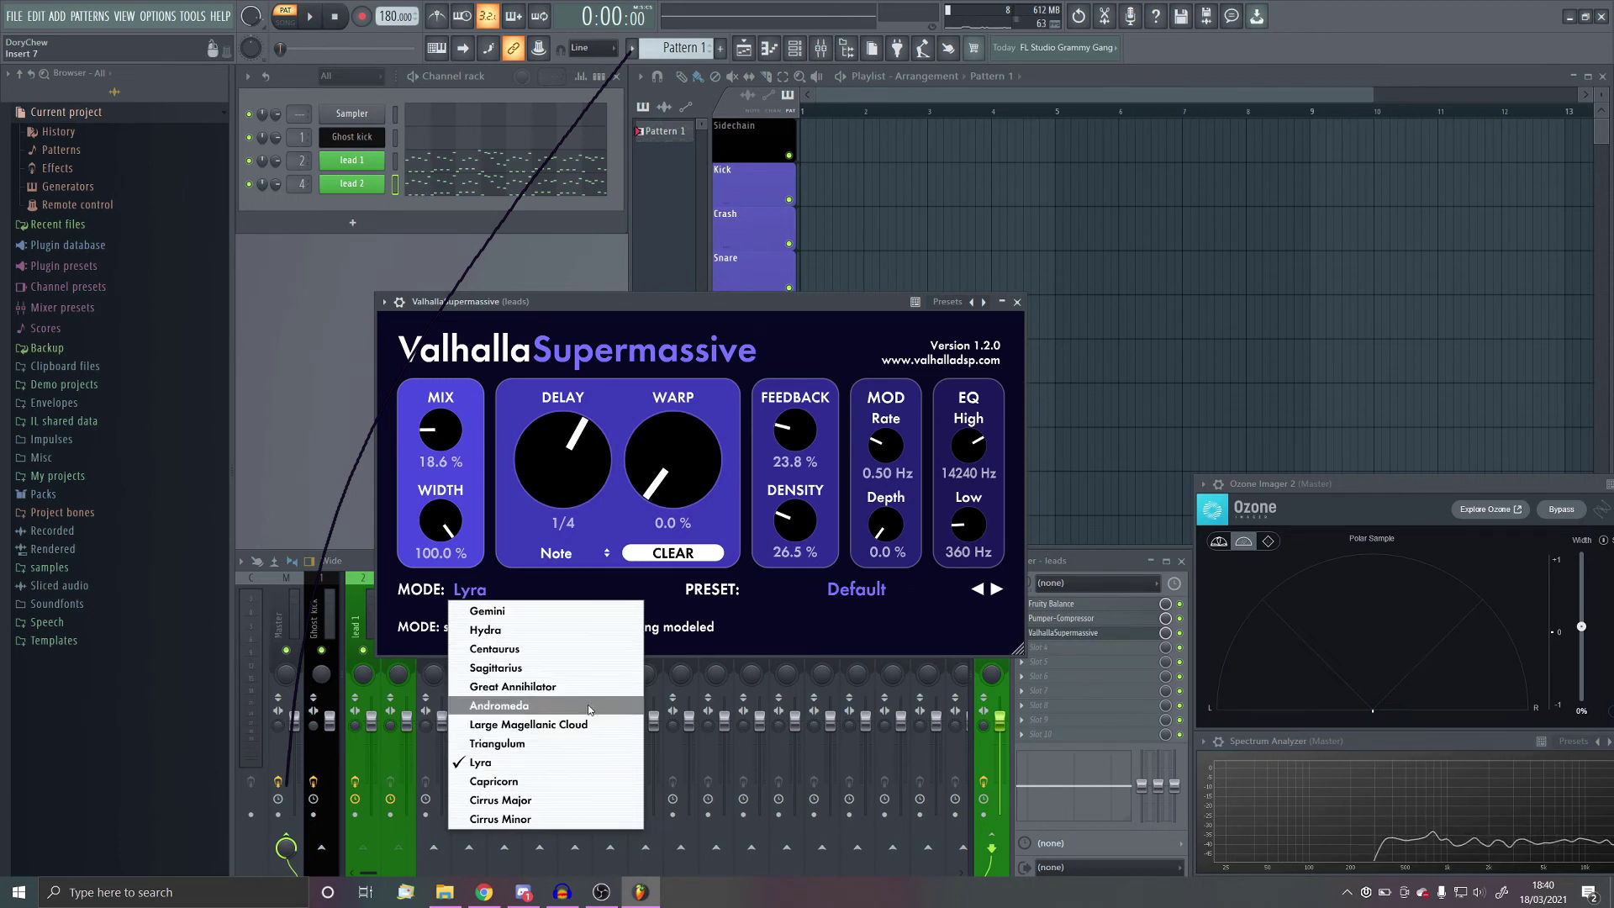
{"action": "left_click", "coordinate": [744, 618]}
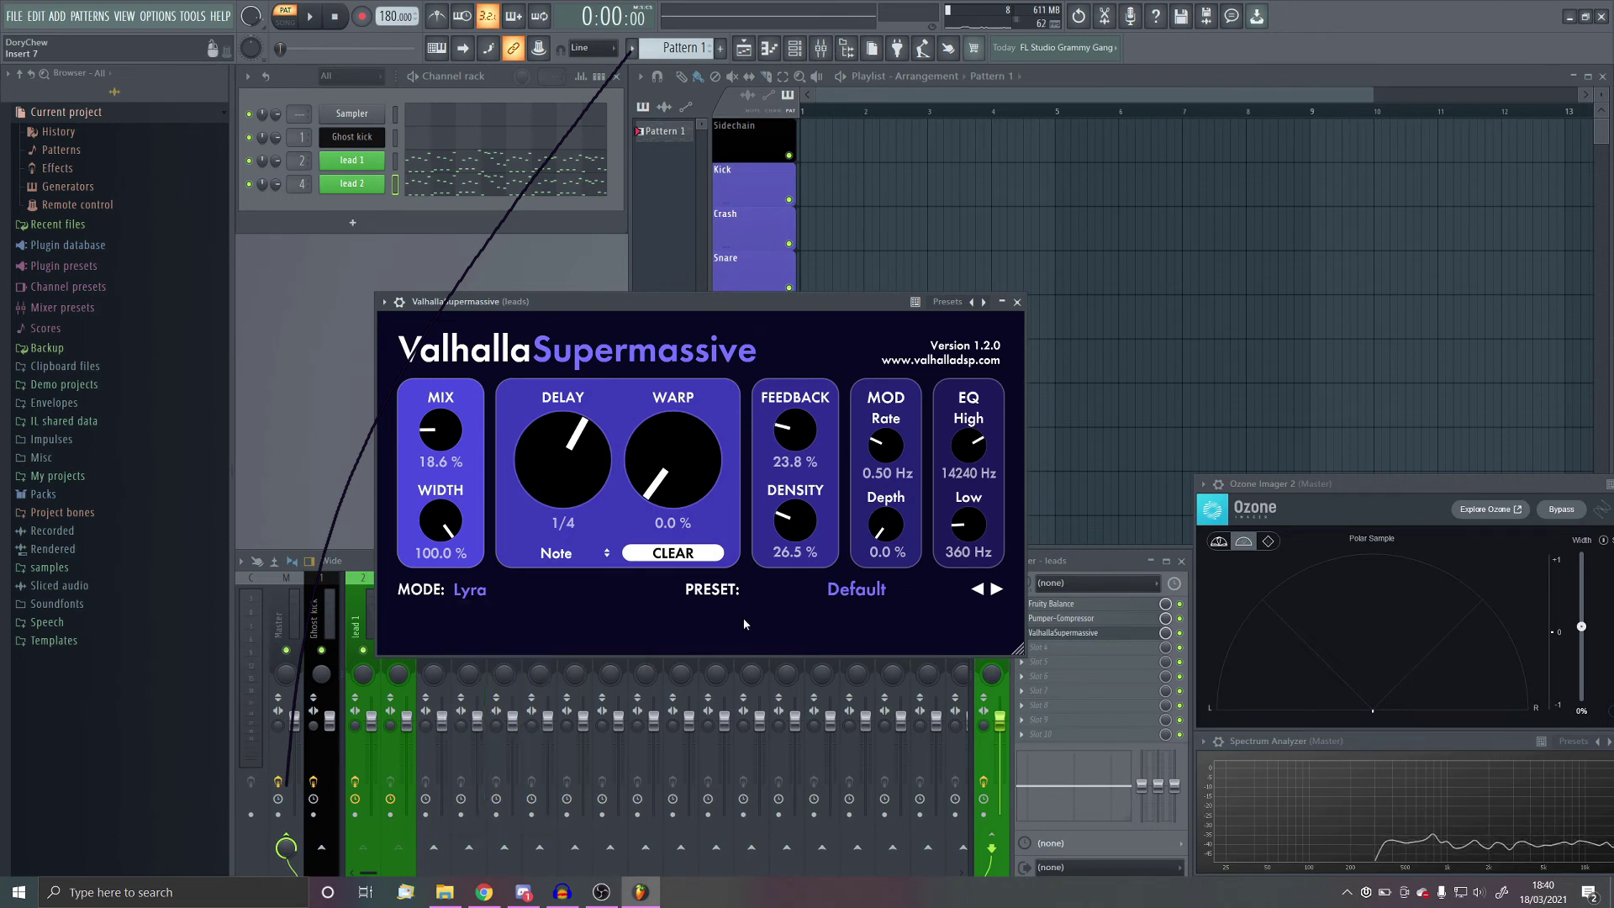
{"action": "left_click", "coordinate": [1017, 301]}
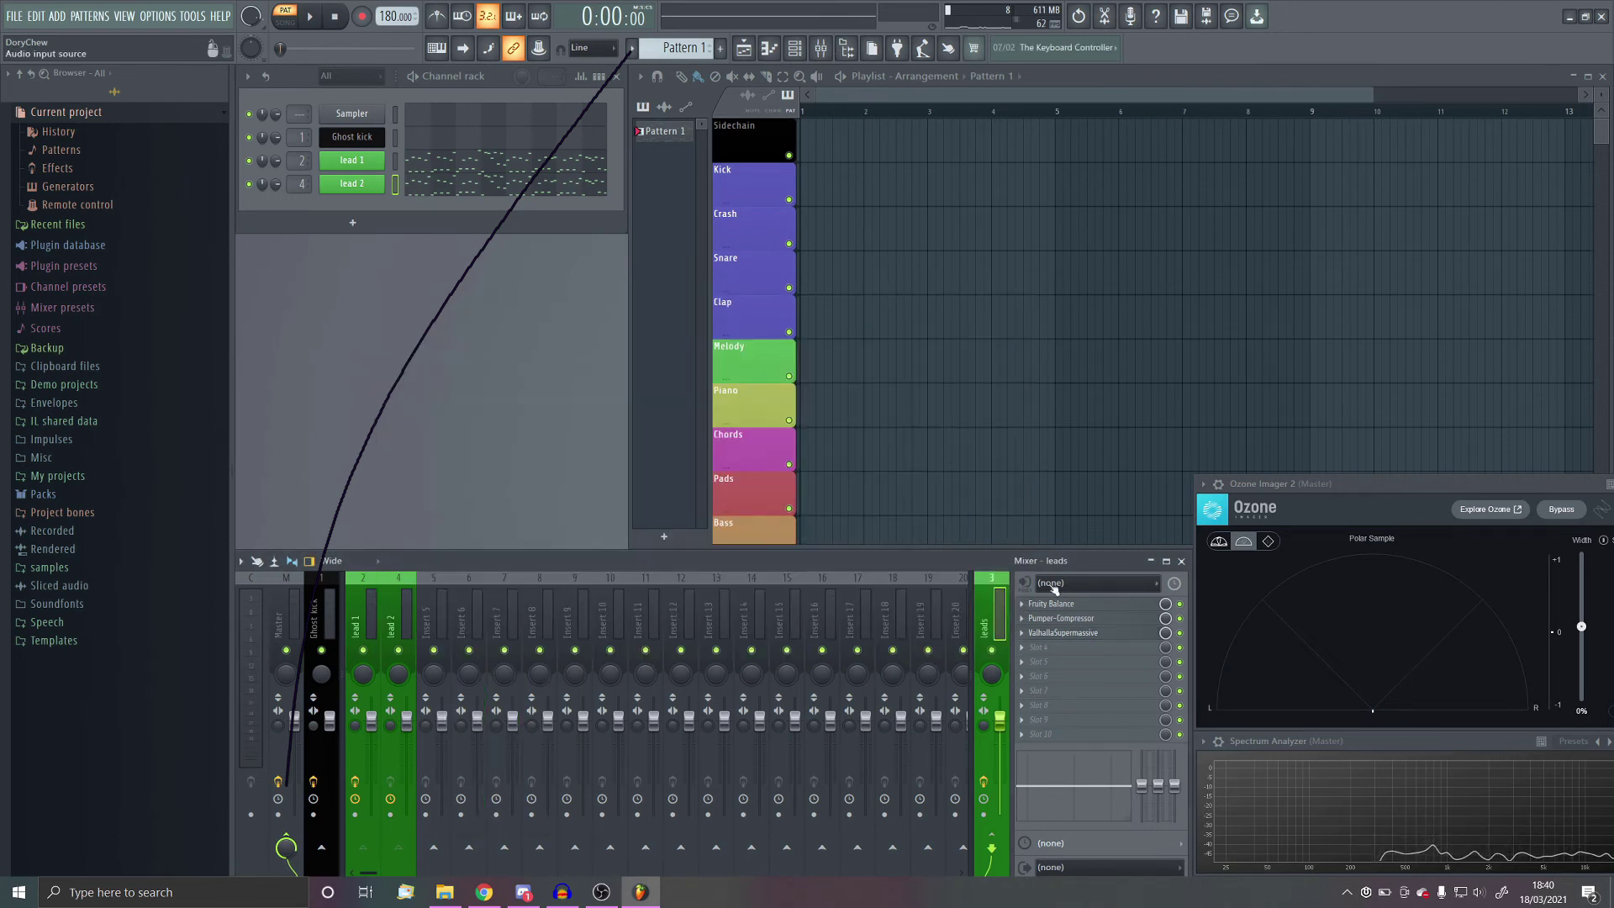
Step: Add Fruity Reeverb 2 to the leads bus's fourth effect slot, increase its room Size and move its window clear of the channel rack
{"action": "left_click", "coordinate": [1079, 653]}
{"action": "mouse_move", "coordinate": [1177, 548]}
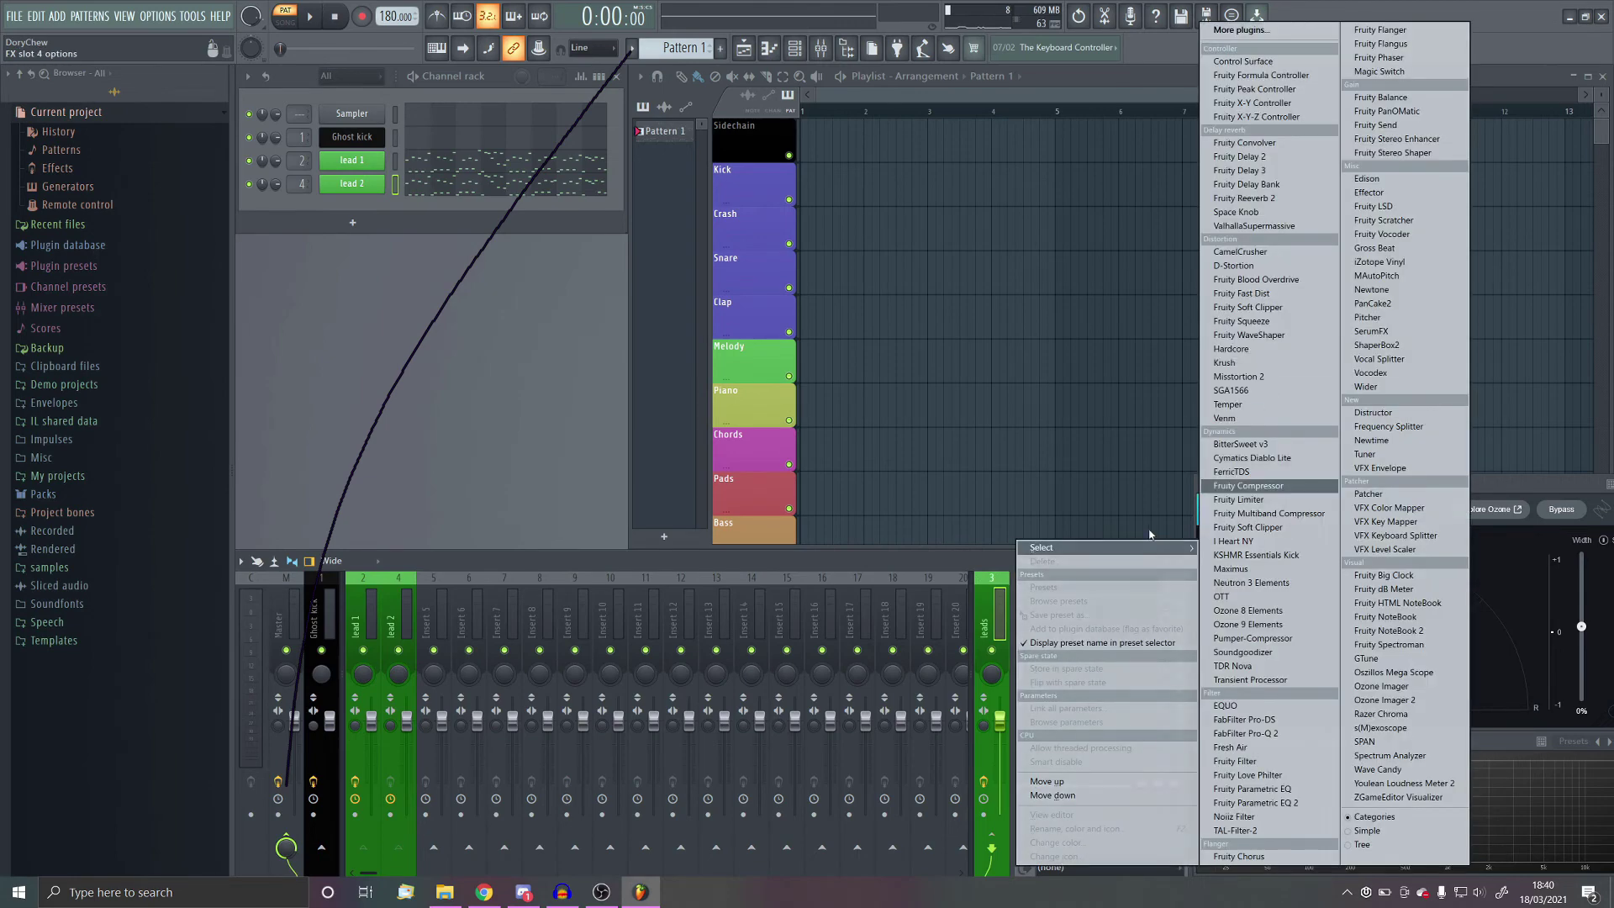
{"action": "left_click", "coordinate": [1276, 201]}
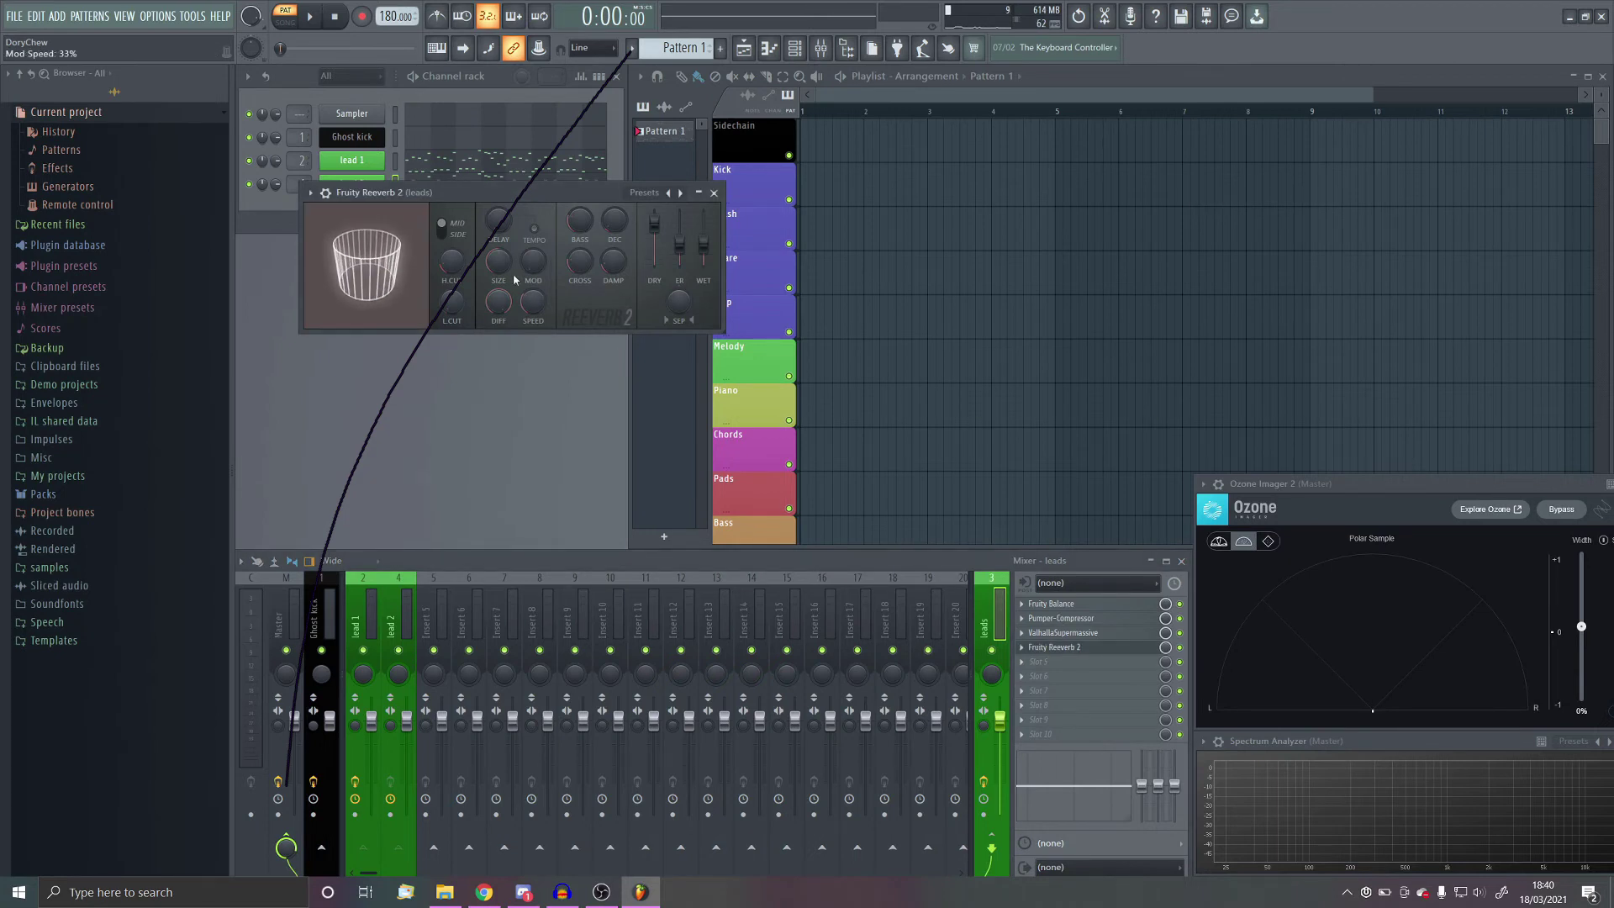
{"action": "left_click_drag", "start_coordinate": [512, 268], "coordinate": [513, 229]}
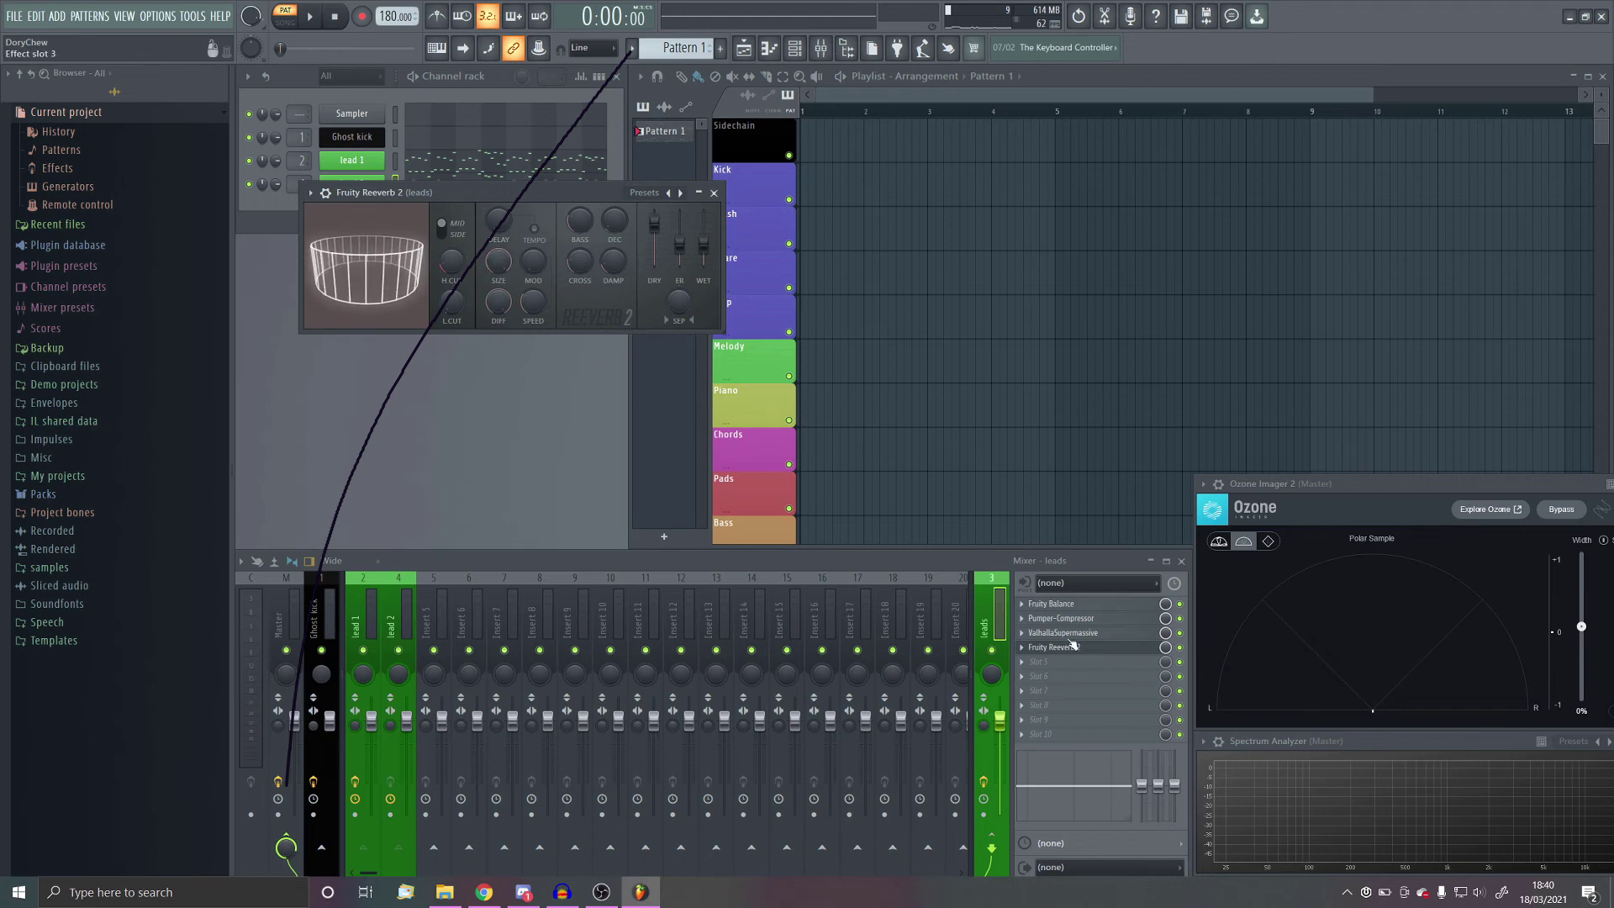
{"action": "left_click_drag", "start_coordinate": [542, 193], "coordinate": [656, 408]}
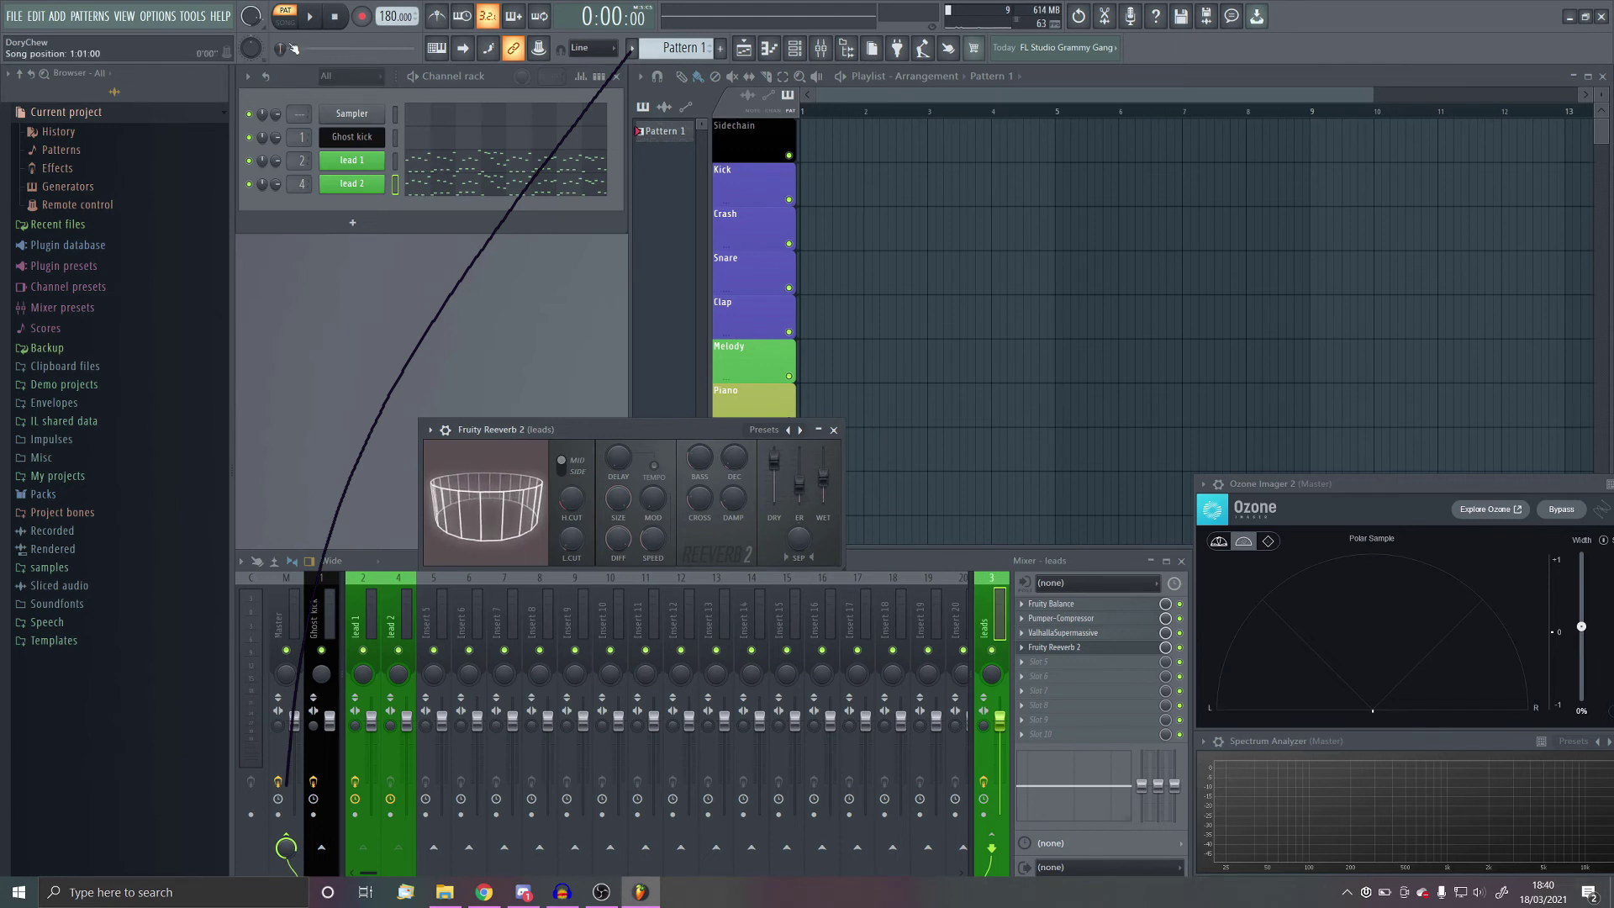
Step: Adjust Fruity Reeverb 2's high cut while playing the leads, and stop playback
{"action": "key", "text": "space"}
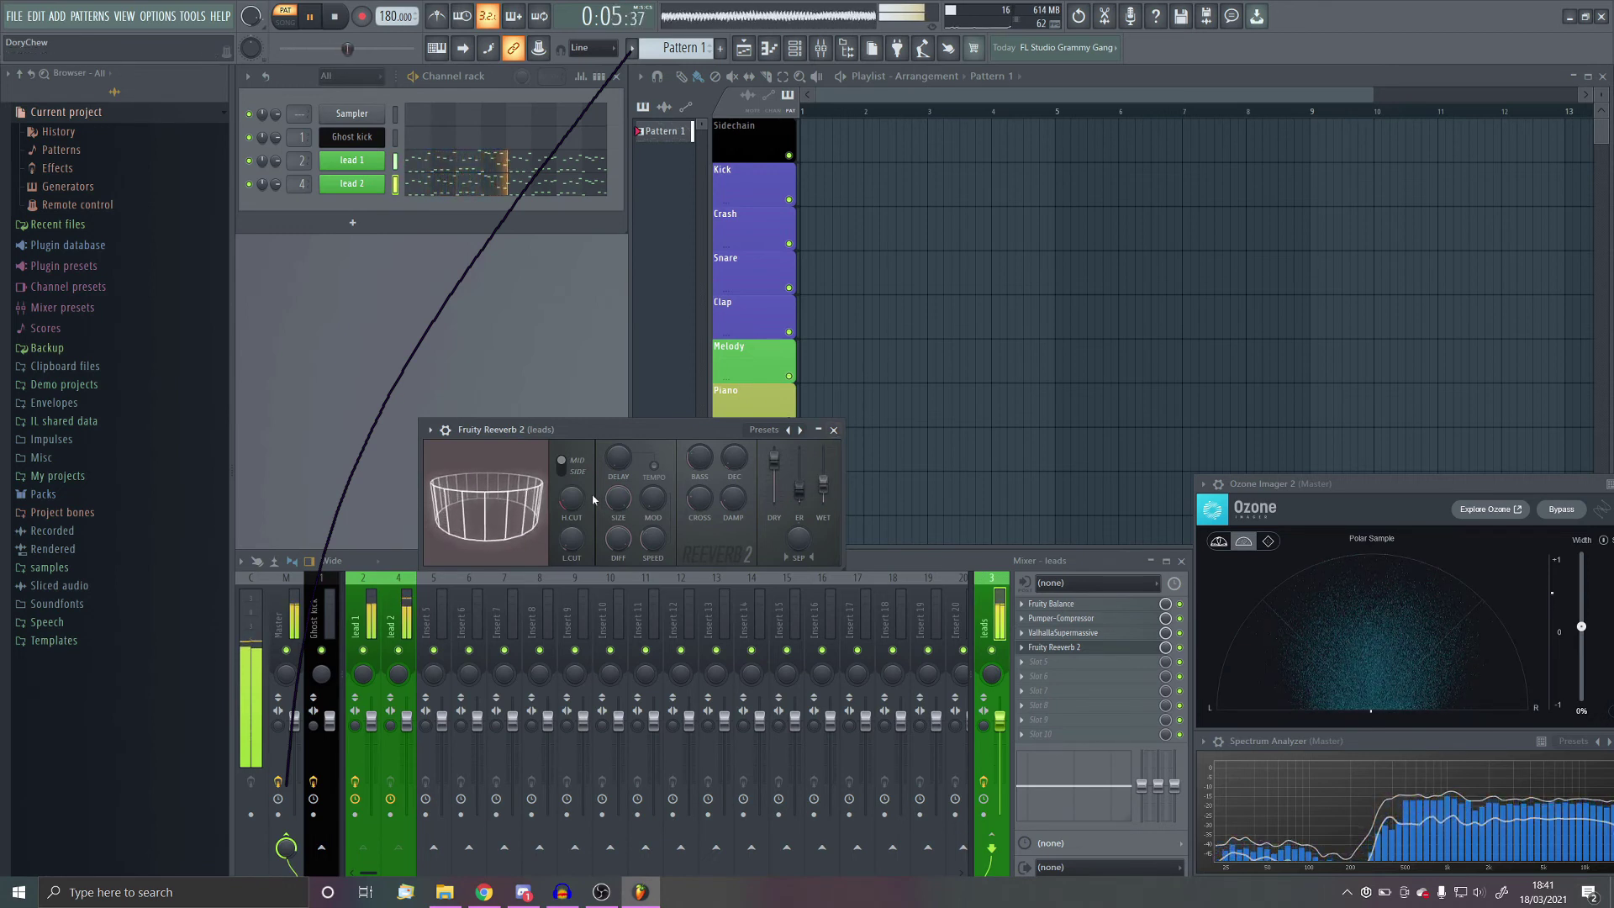
{"action": "left_click_drag", "start_coordinate": [575, 510], "coordinate": [575, 472]}
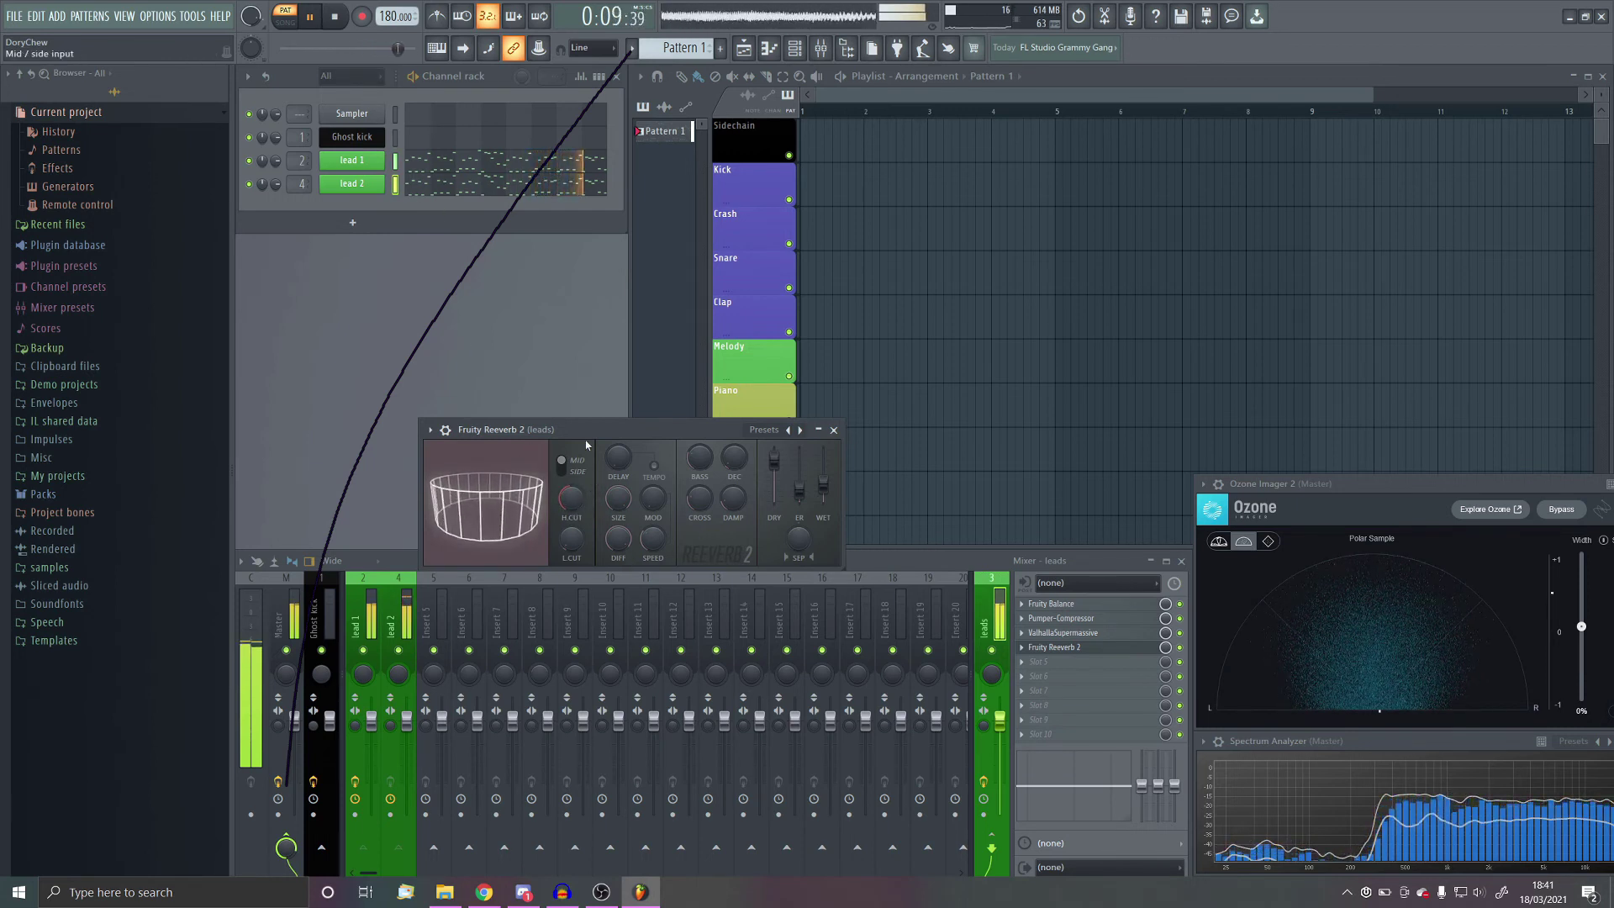
{"action": "key", "text": "space"}
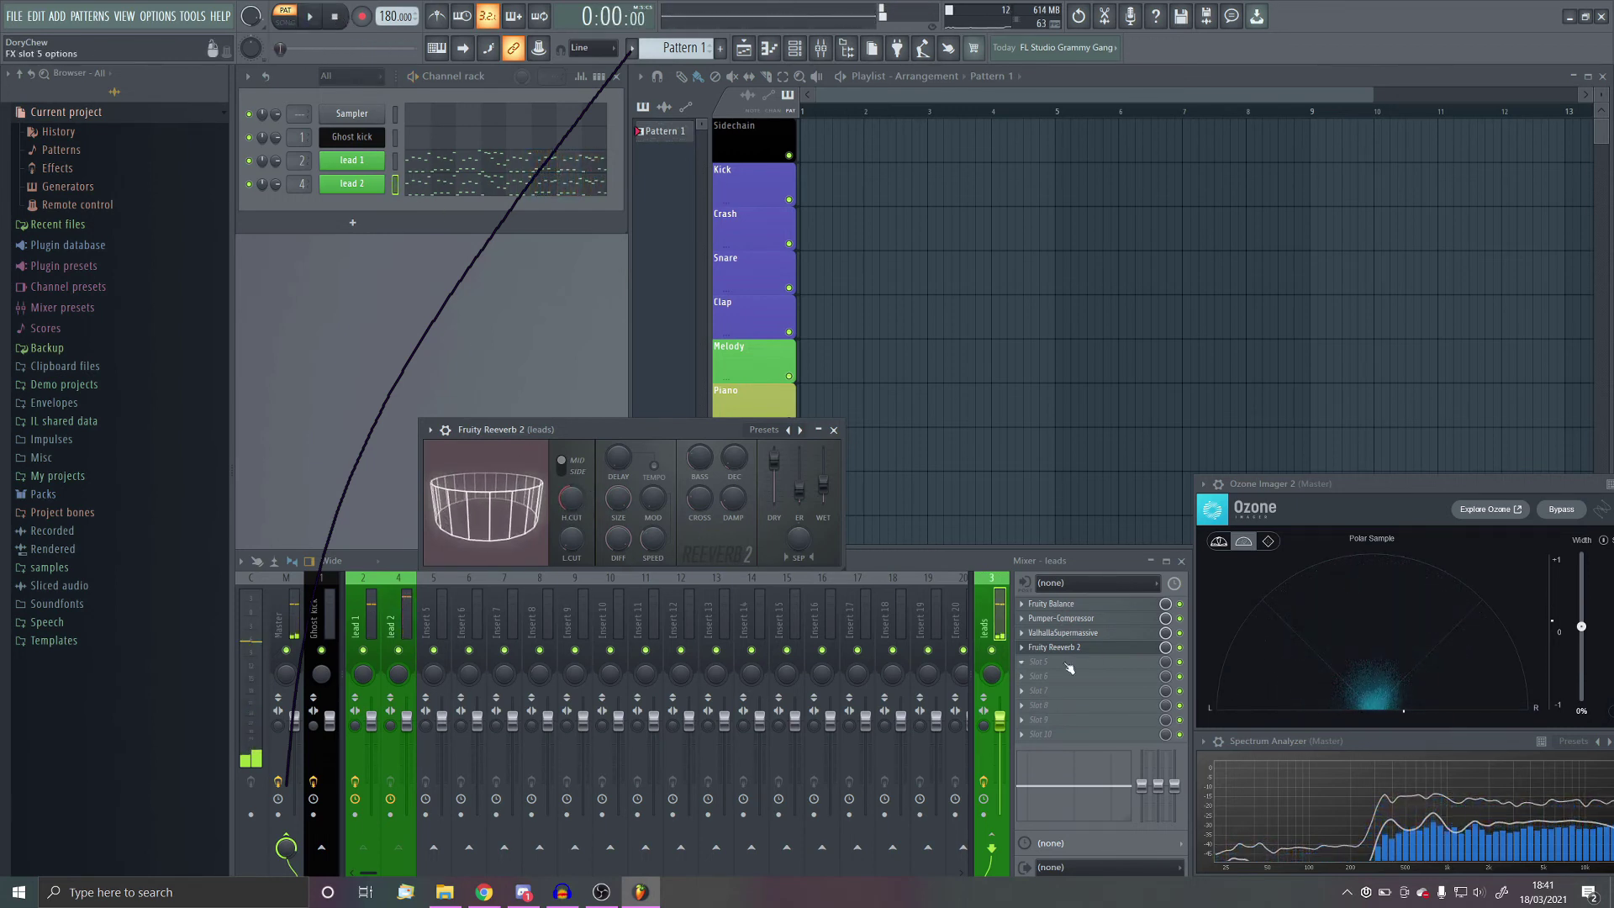
Step: Add Fruity Parametric EQ 2 to the leads bus's fifth effect slot and make its first band a steep high-pass filter
{"action": "left_click", "coordinate": [1092, 662]}
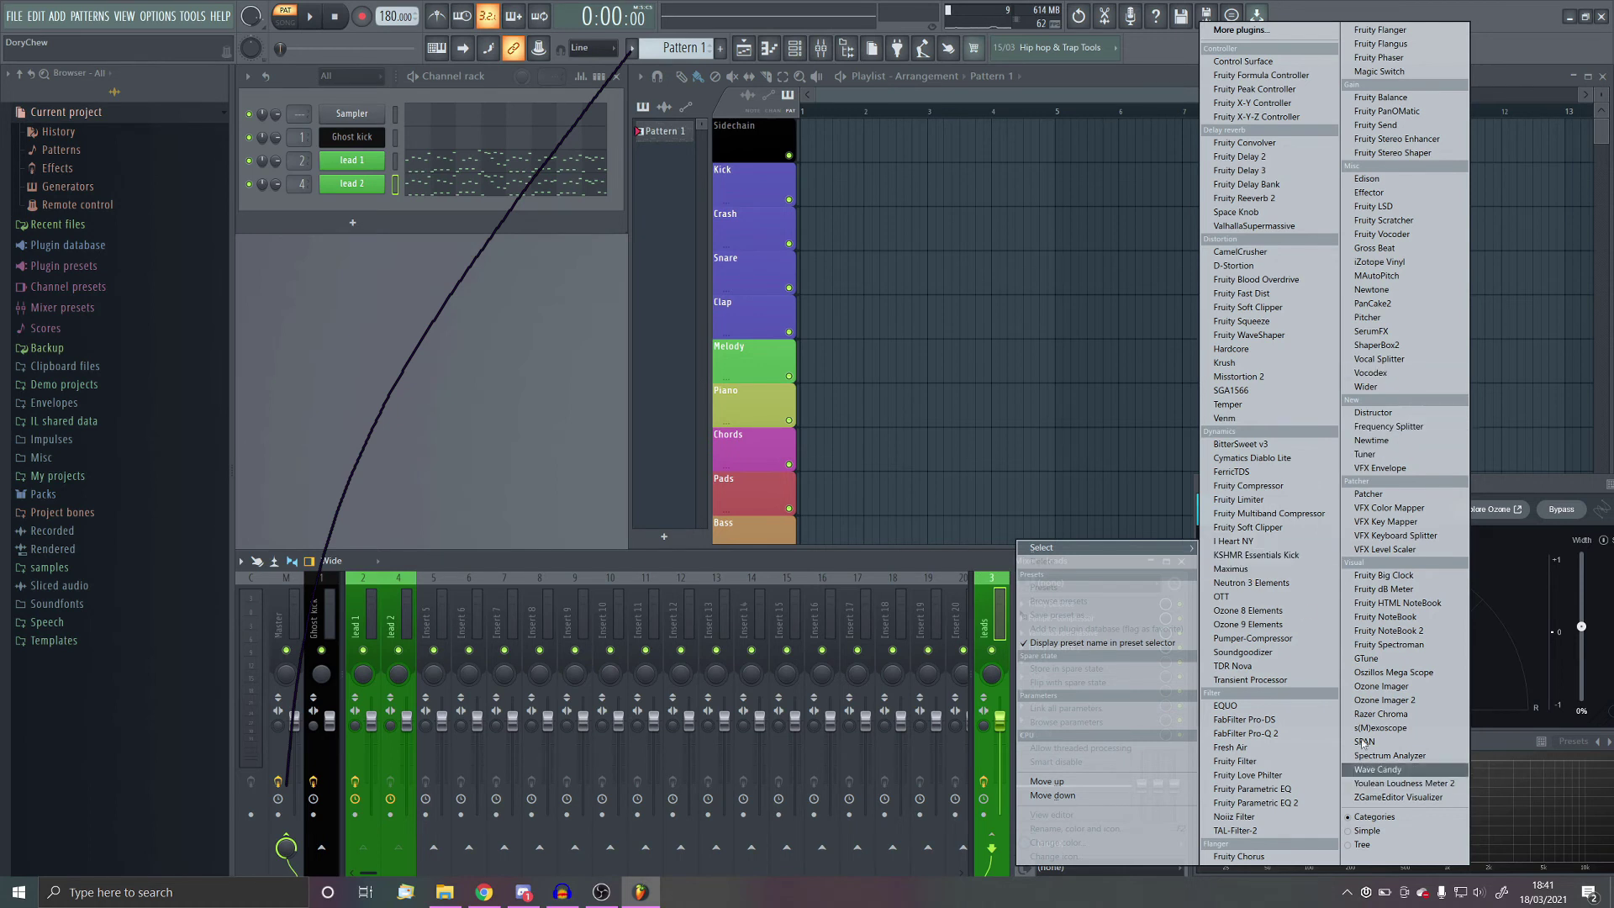
{"action": "left_click", "coordinate": [1252, 803]}
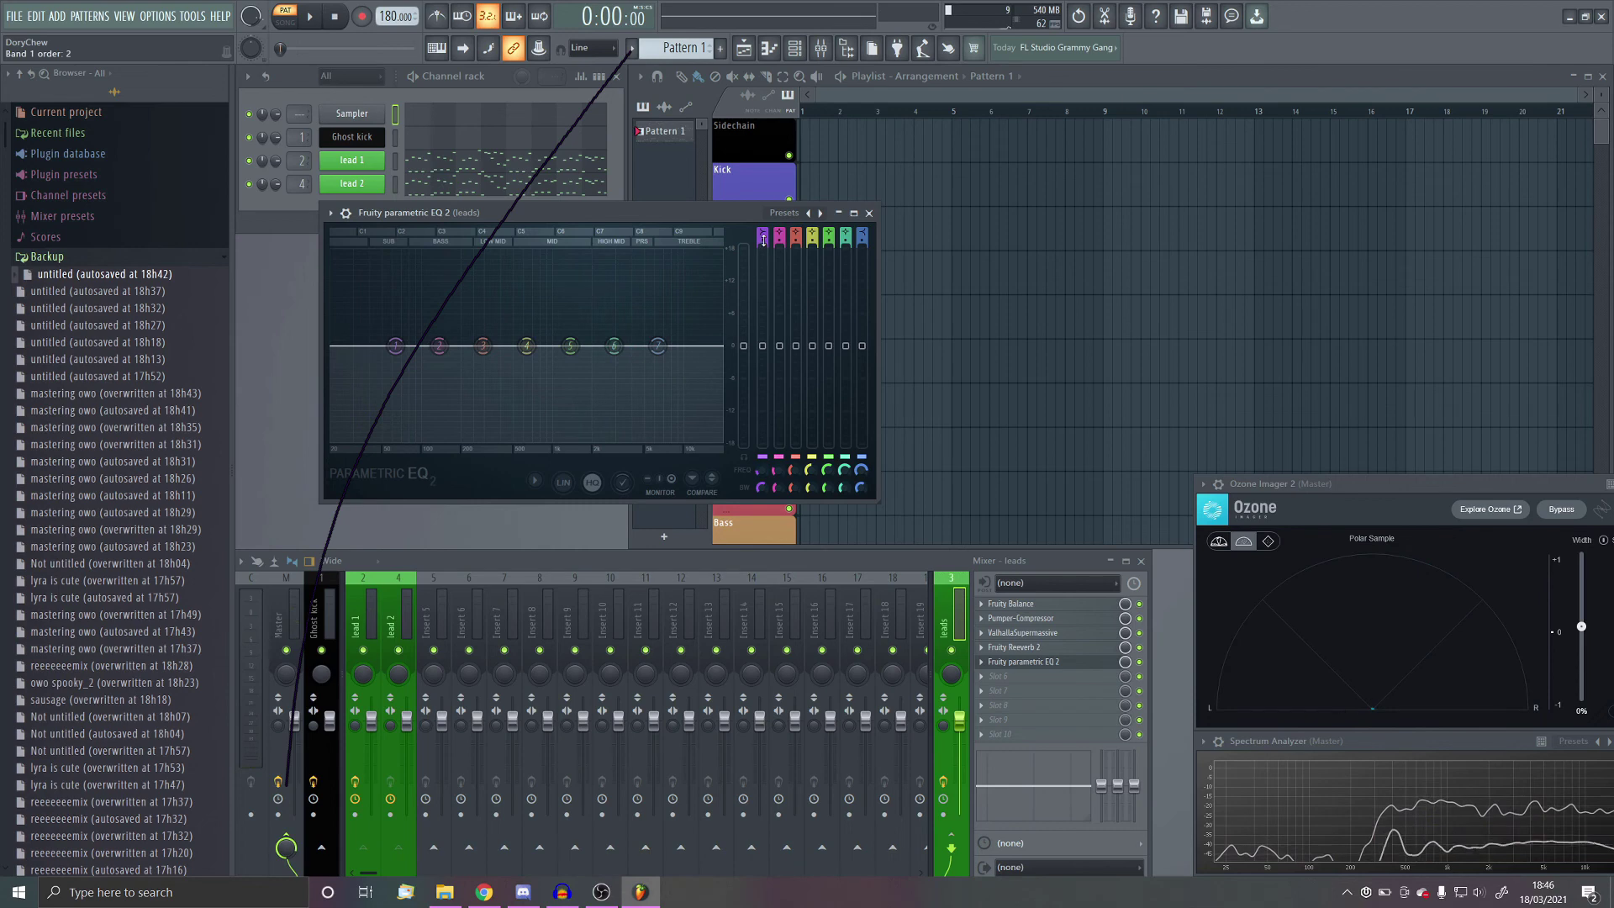
{"action": "scroll", "coordinate": [764, 237], "scroll_direction": "up", "scroll_amount": 5}
{"action": "scroll", "coordinate": [763, 235], "scroll_direction": "down", "scroll_amount": 2}
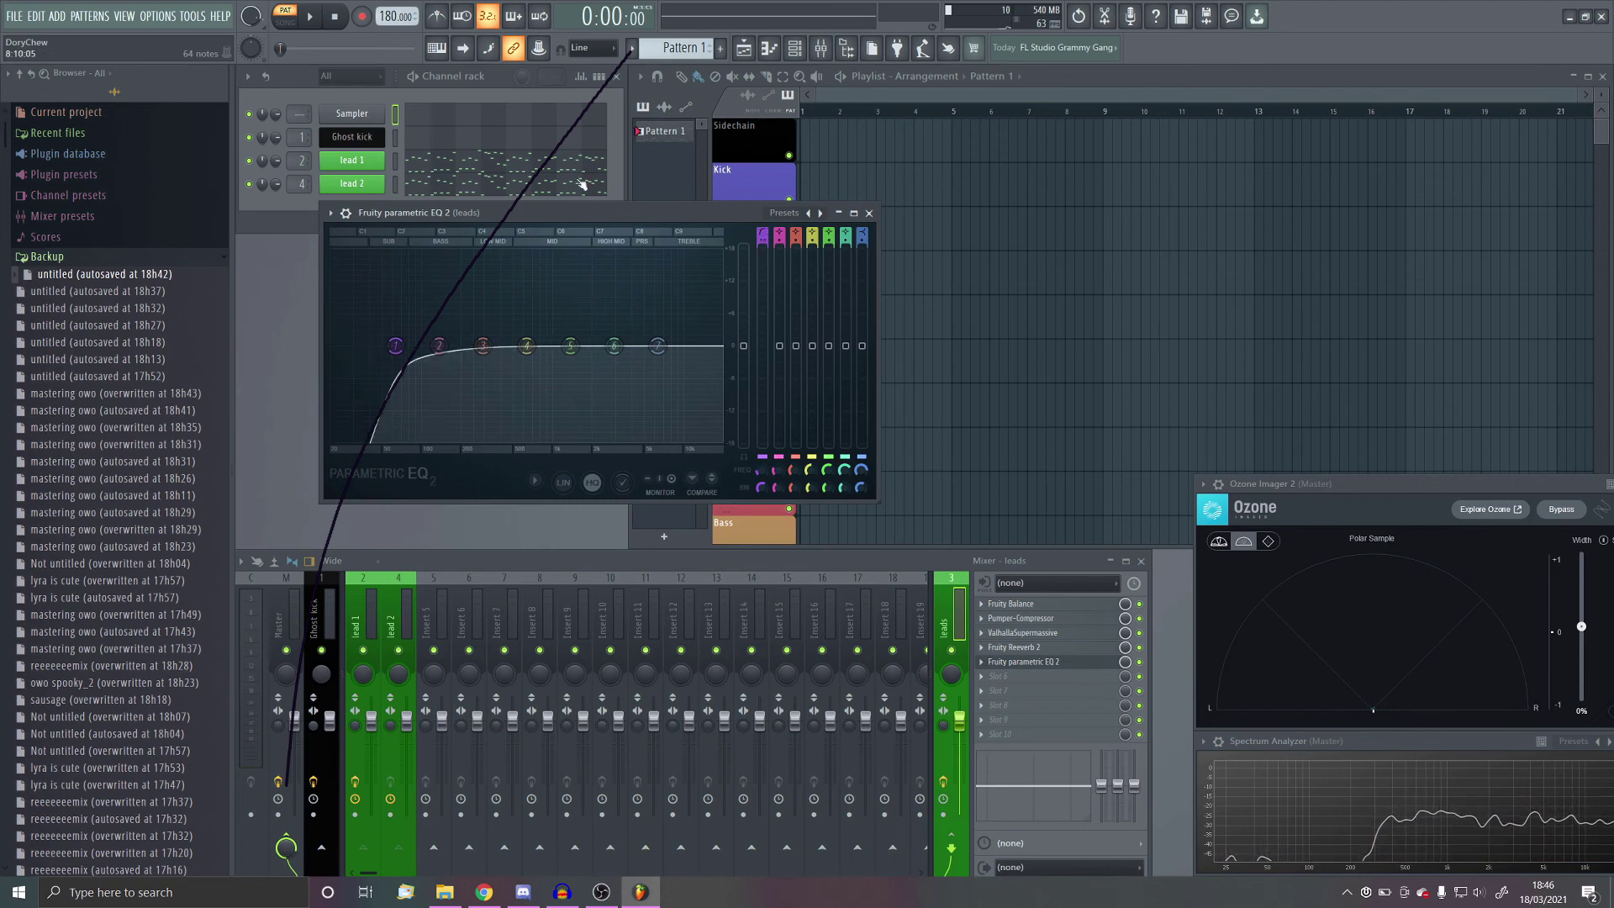
Step: Raise the high-pass band's frequency to just below band 3 while playing the leads, stop playback and close the EQ
{"action": "left_click", "coordinate": [298, 20]}
{"action": "left_click", "coordinate": [289, 18]}
{"action": "key", "text": "space"}
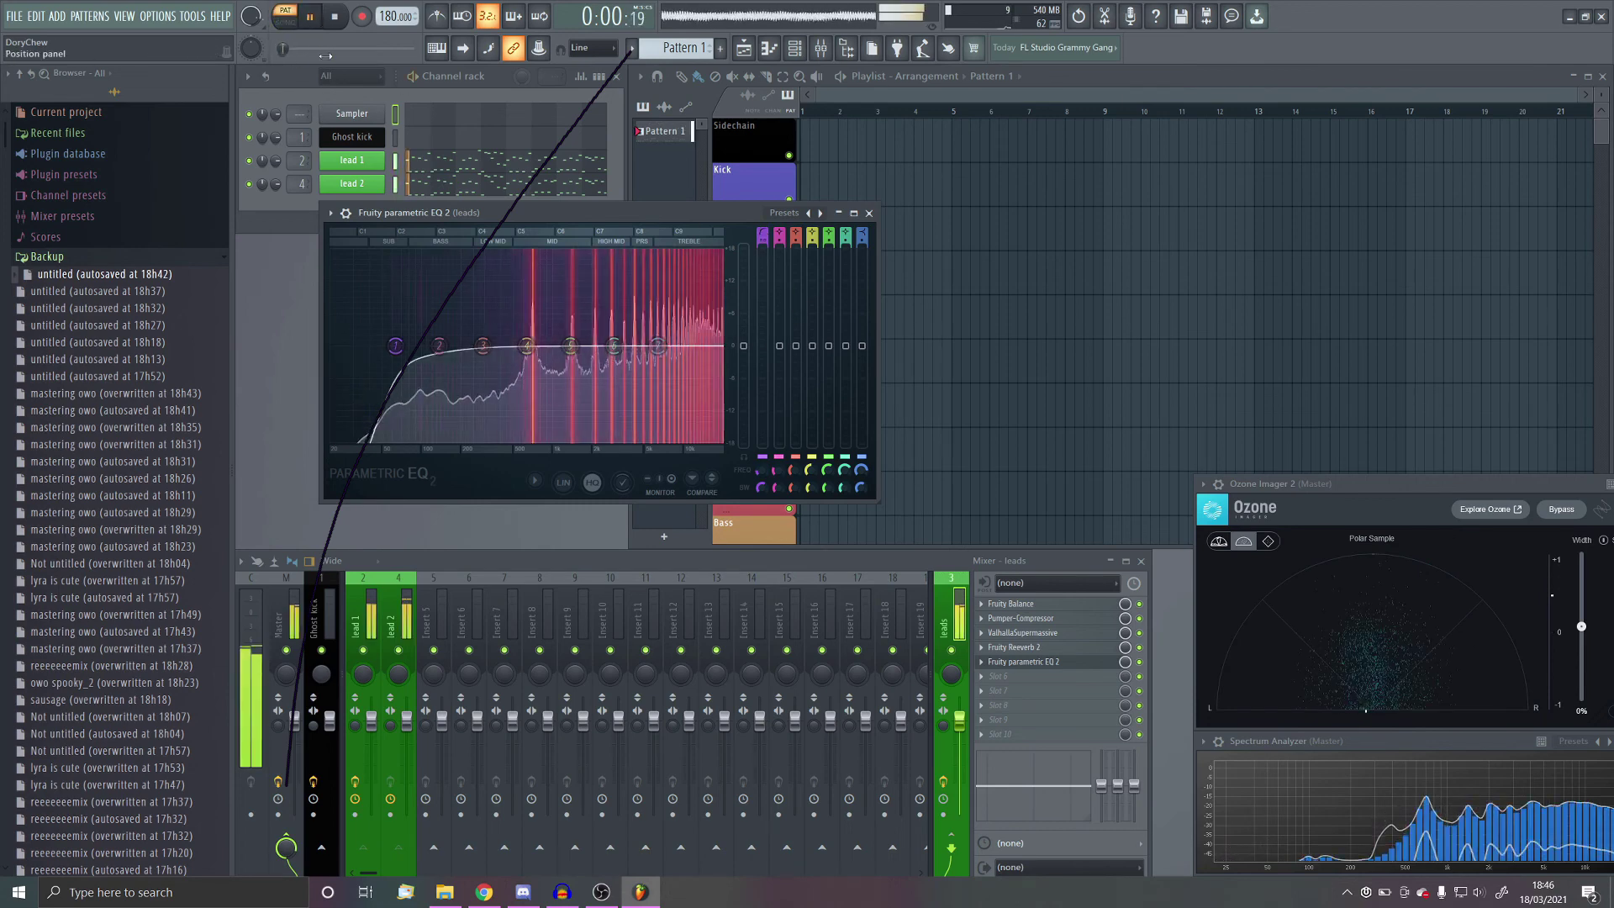
{"action": "left_click_drag", "start_coordinate": [397, 346], "coordinate": [464, 346]}
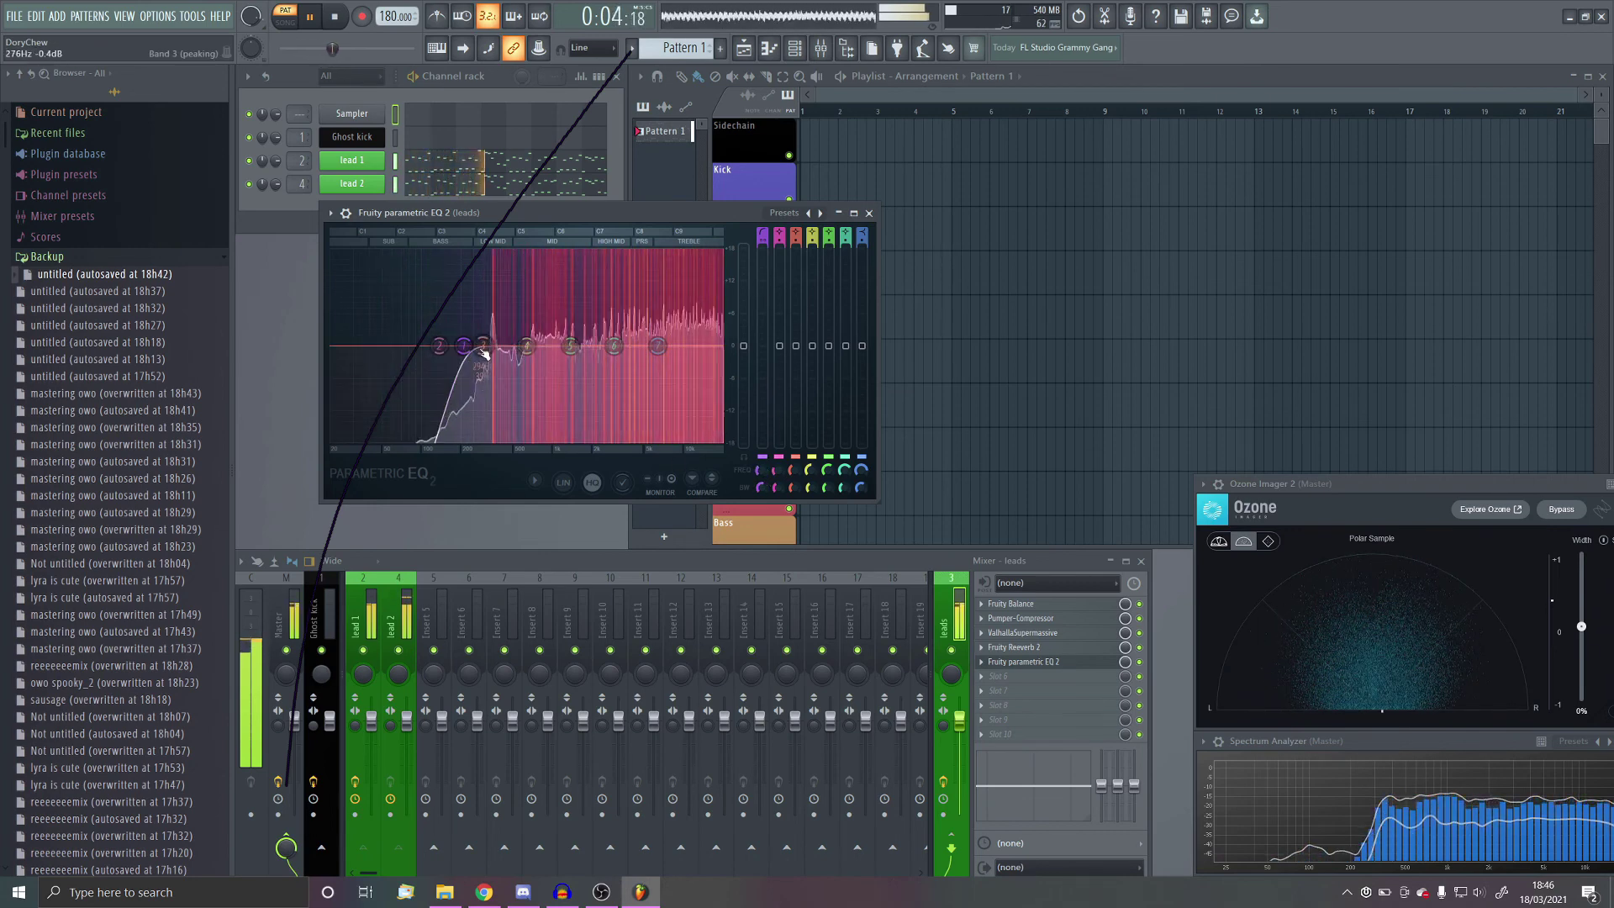
{"action": "left_click", "coordinate": [337, 16]}
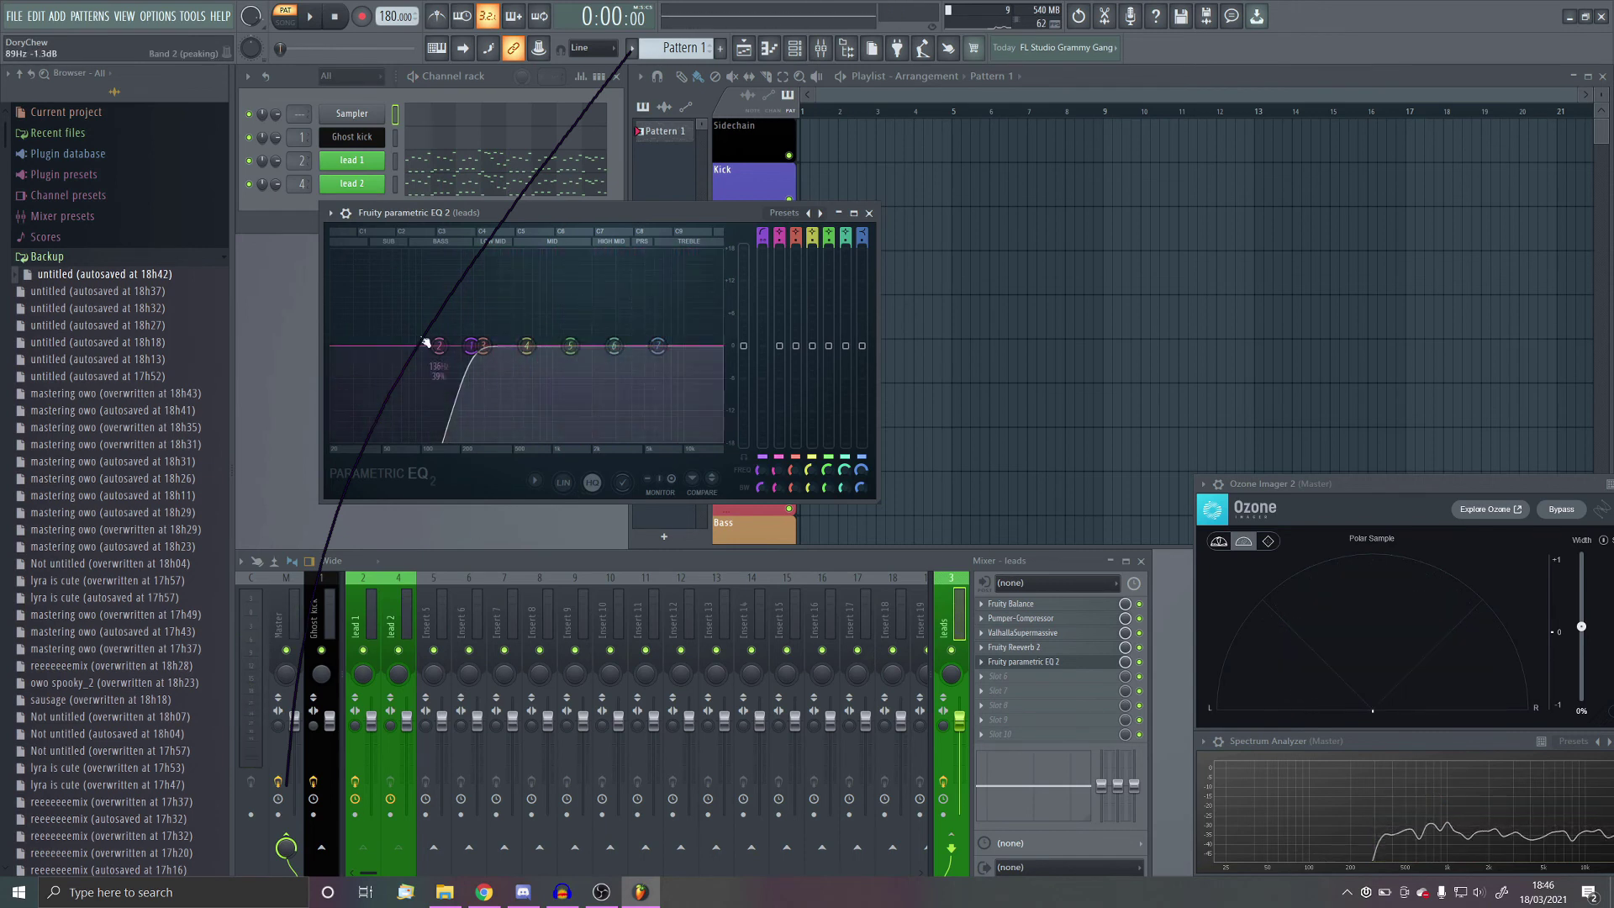
{"action": "left_click", "coordinate": [1056, 663]}
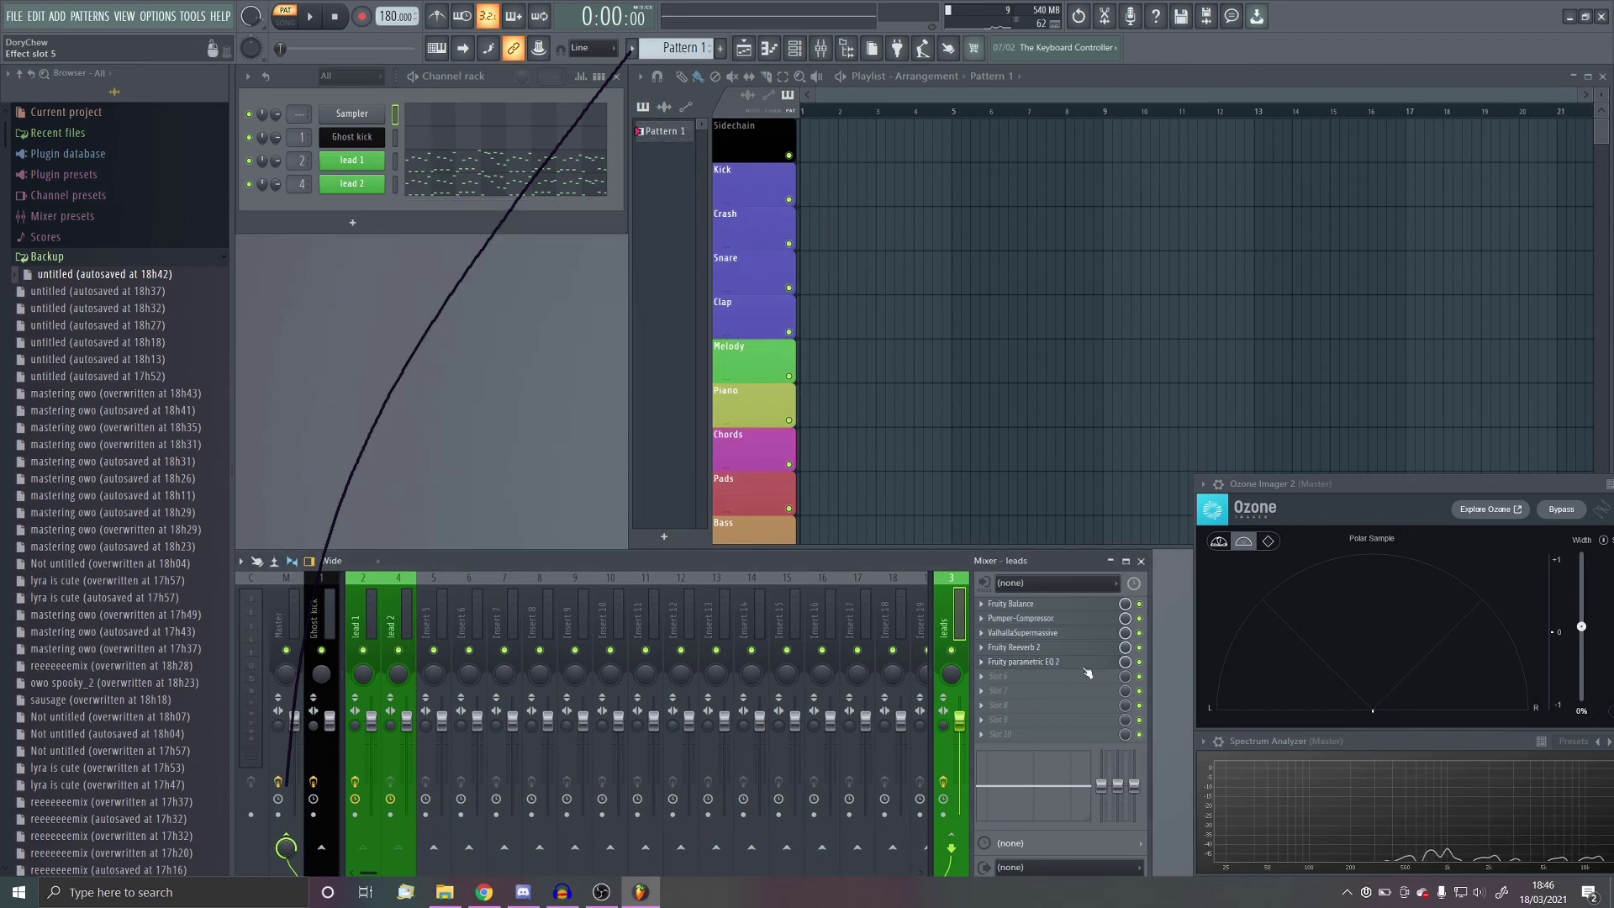
Step: Add the OTT compressor to the leads bus's sixth effect slot and lower its Depth
{"action": "left_click", "coordinate": [1073, 689]}
{"action": "mouse_move", "coordinate": [1132, 545]}
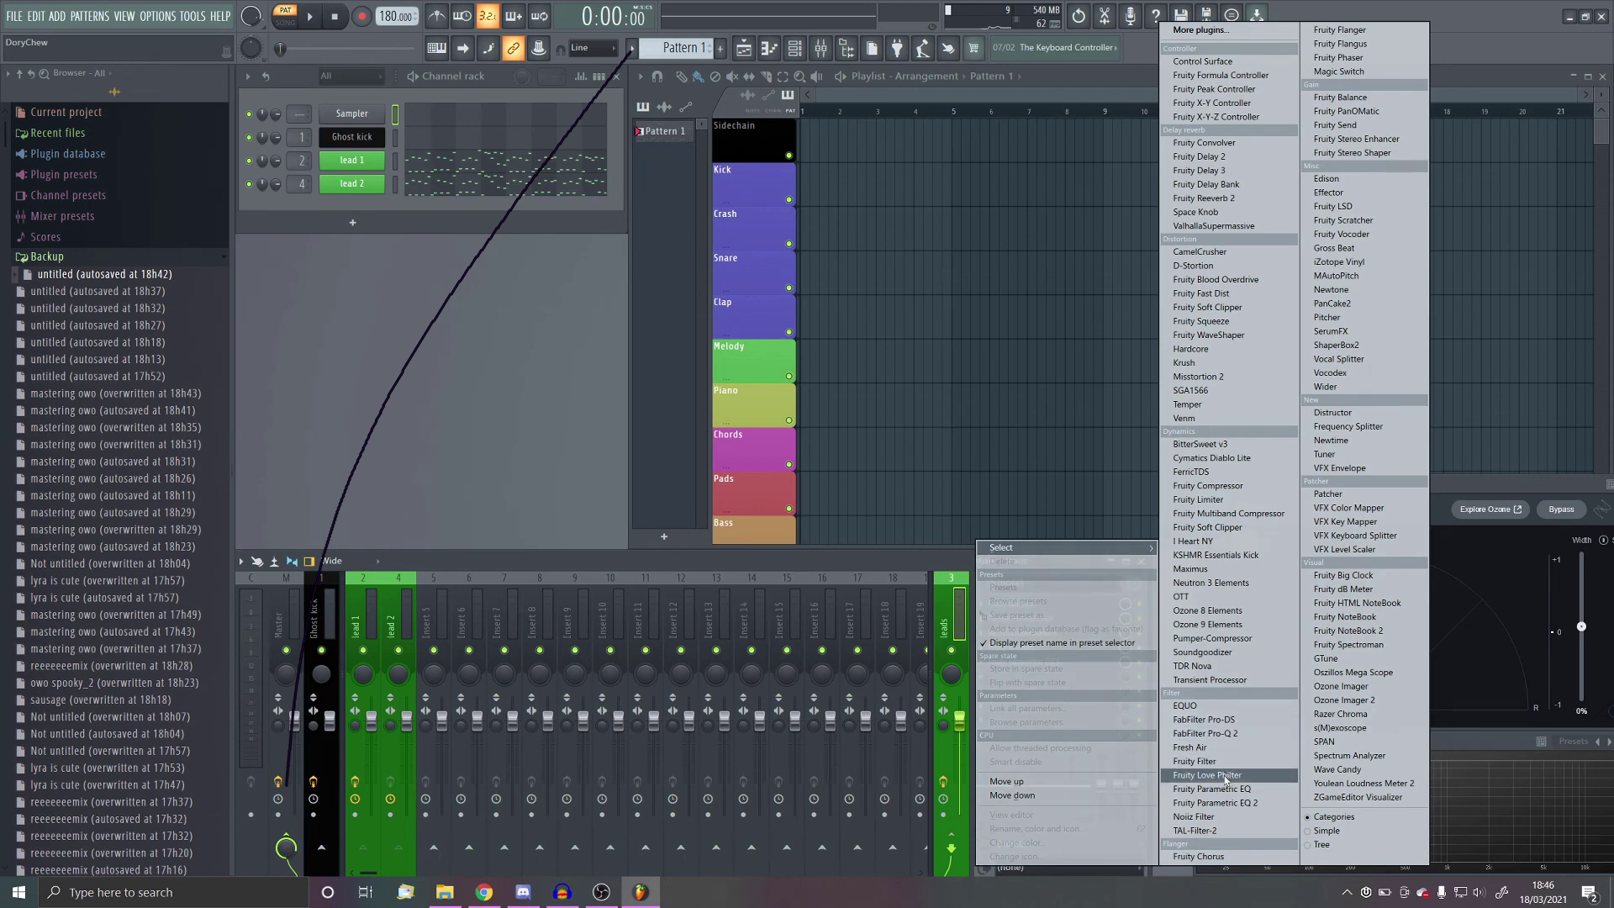
{"action": "left_click", "coordinate": [1194, 596]}
{"action": "left_click_drag", "start_coordinate": [405, 241], "coordinate": [613, 462]}
{"action": "left_click_drag", "start_coordinate": [575, 554], "coordinate": [583, 620]}
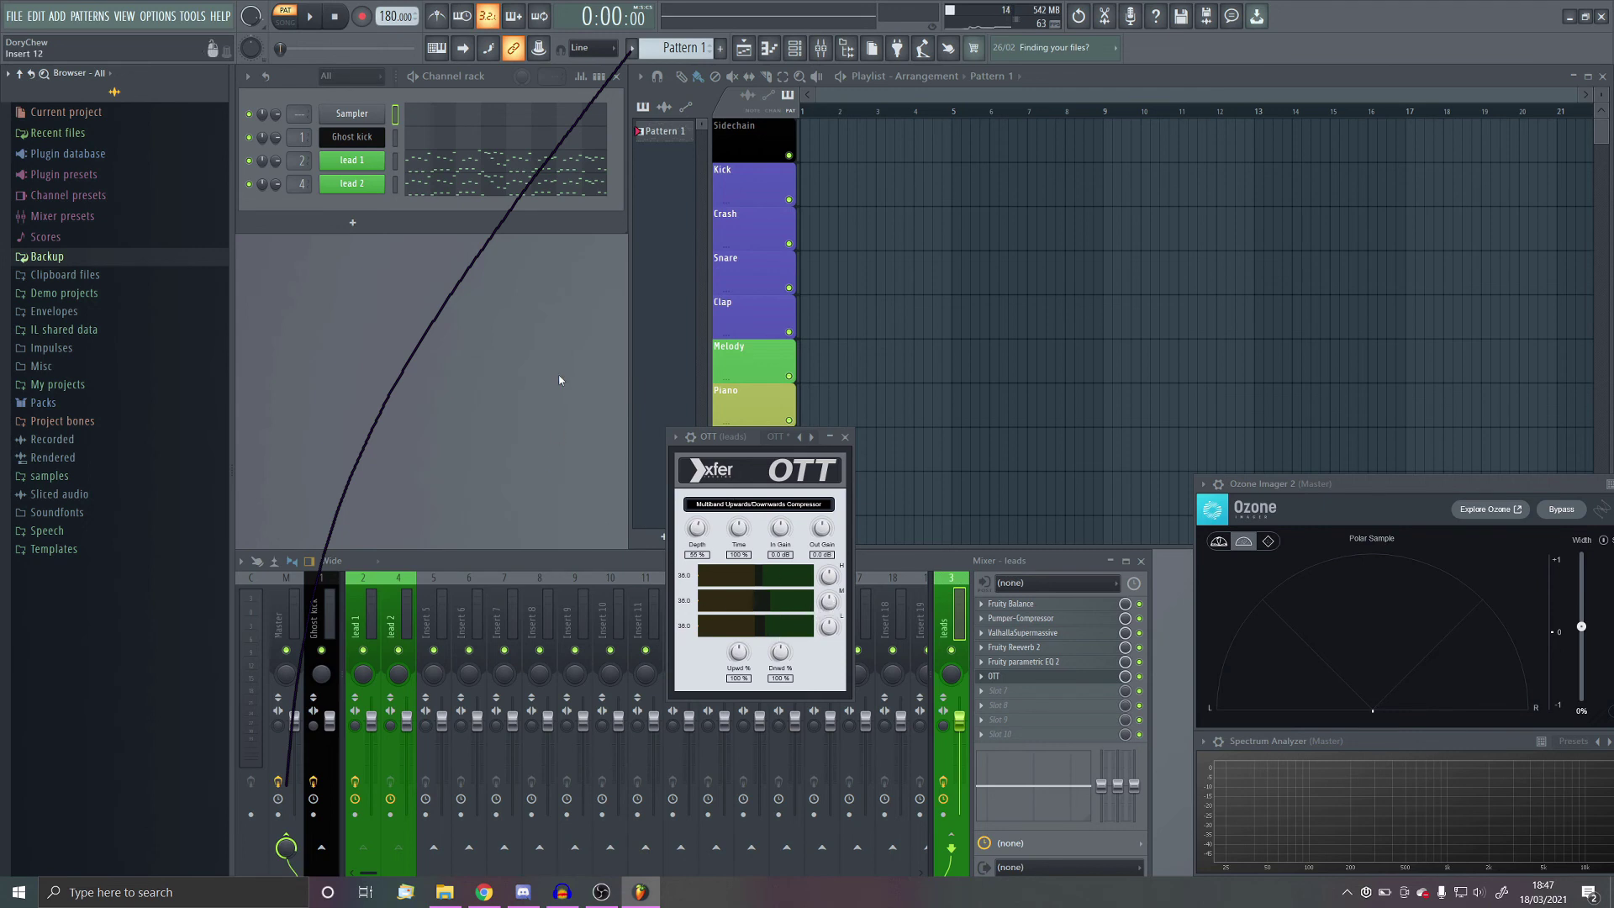
Step: Set OTT's low-band gain to 100 % and adjust its high-band gain while playing the leads, close the plugin and stop
{"action": "left_click", "coordinate": [311, 15]}
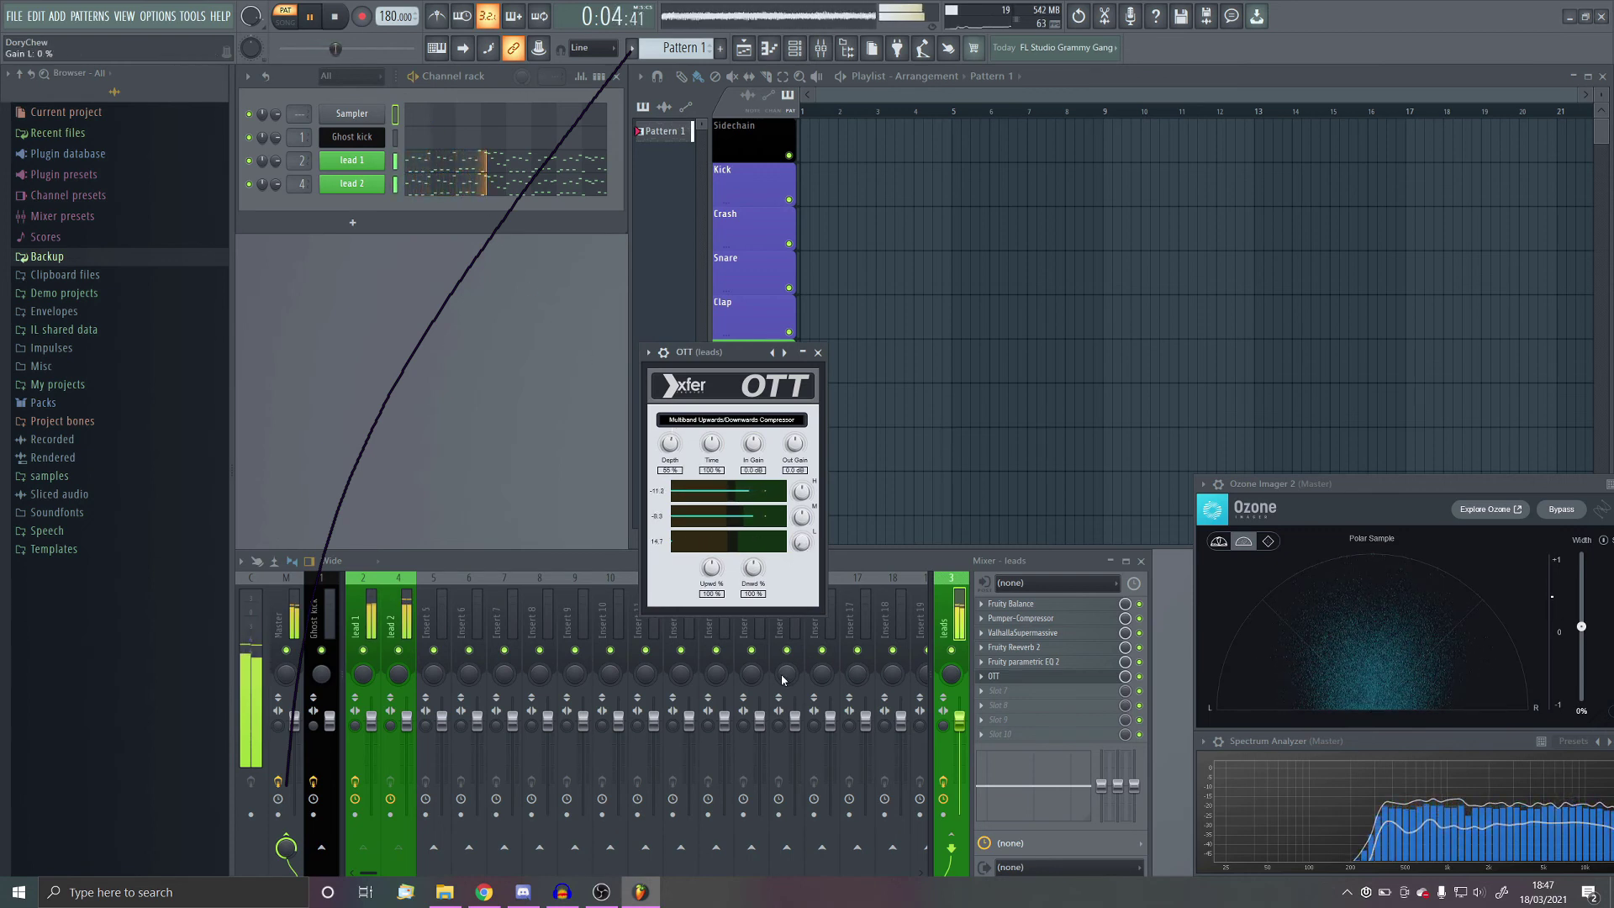
{"action": "left_click", "coordinate": [803, 549], "text": "ctrl"}
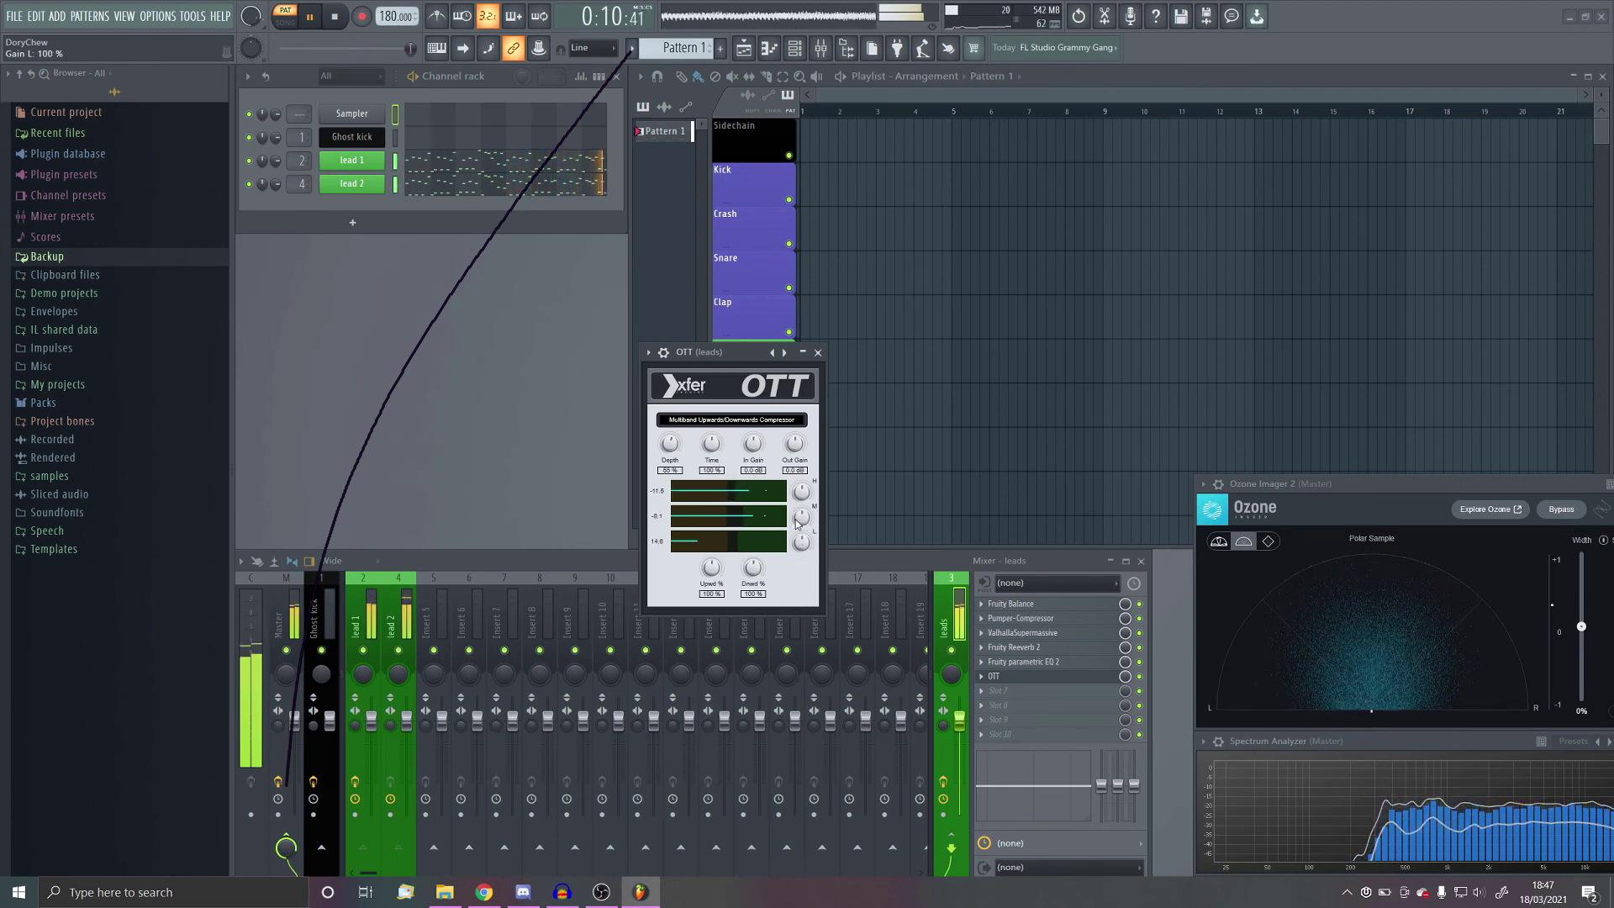
{"action": "left_click_drag", "start_coordinate": [803, 496], "coordinate": [804, 494]}
{"action": "left_click", "coordinate": [817, 352]}
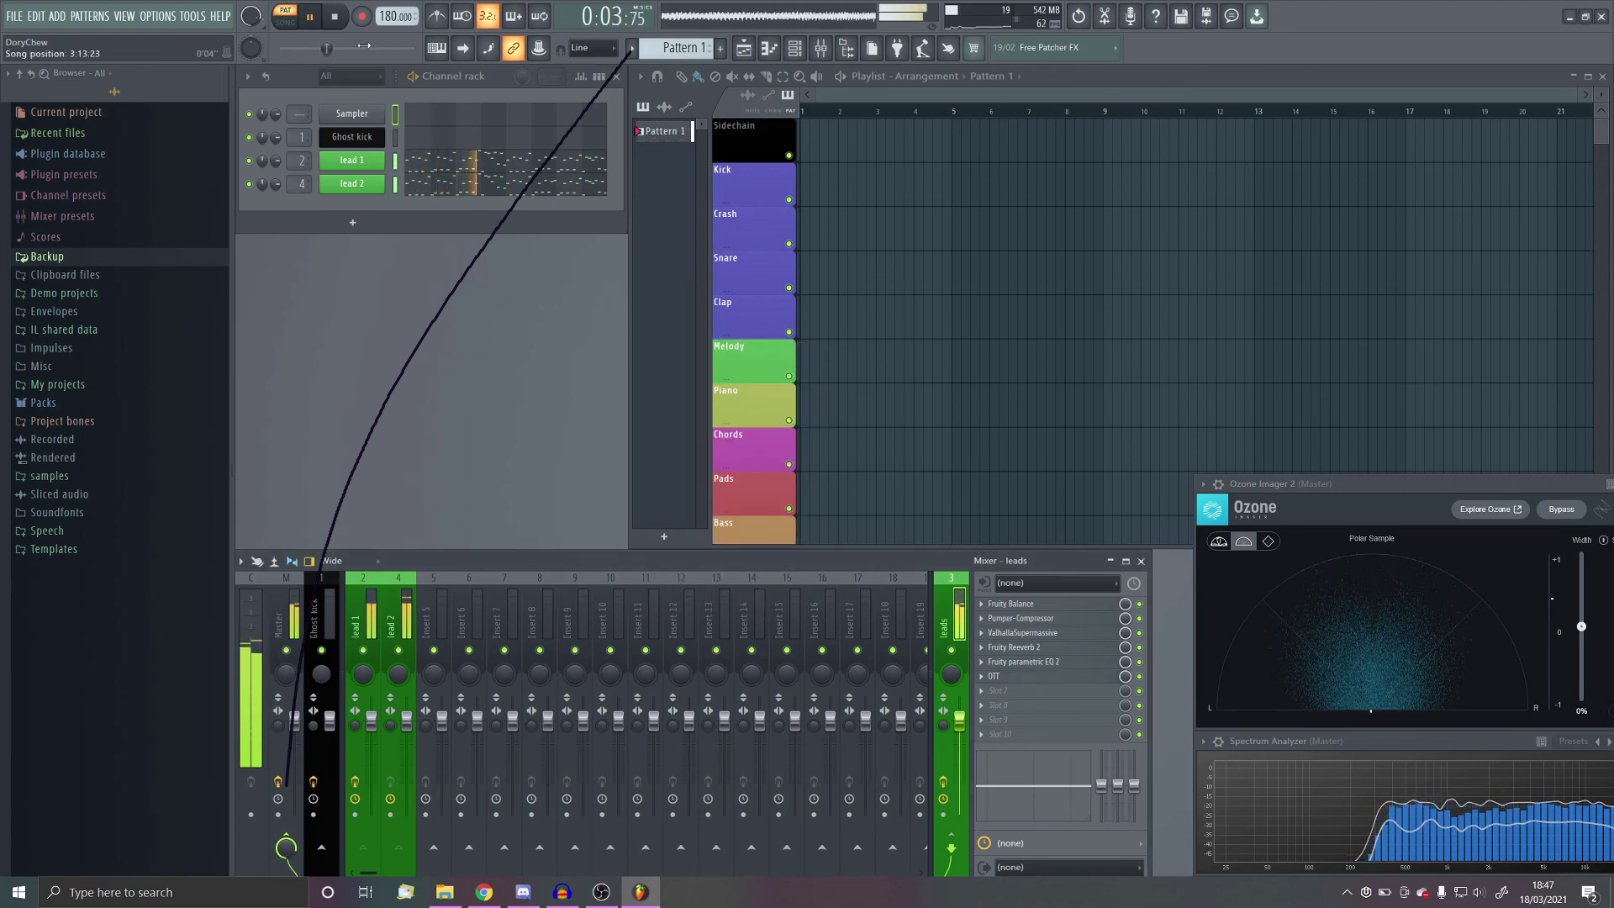
{"action": "key", "text": "space"}
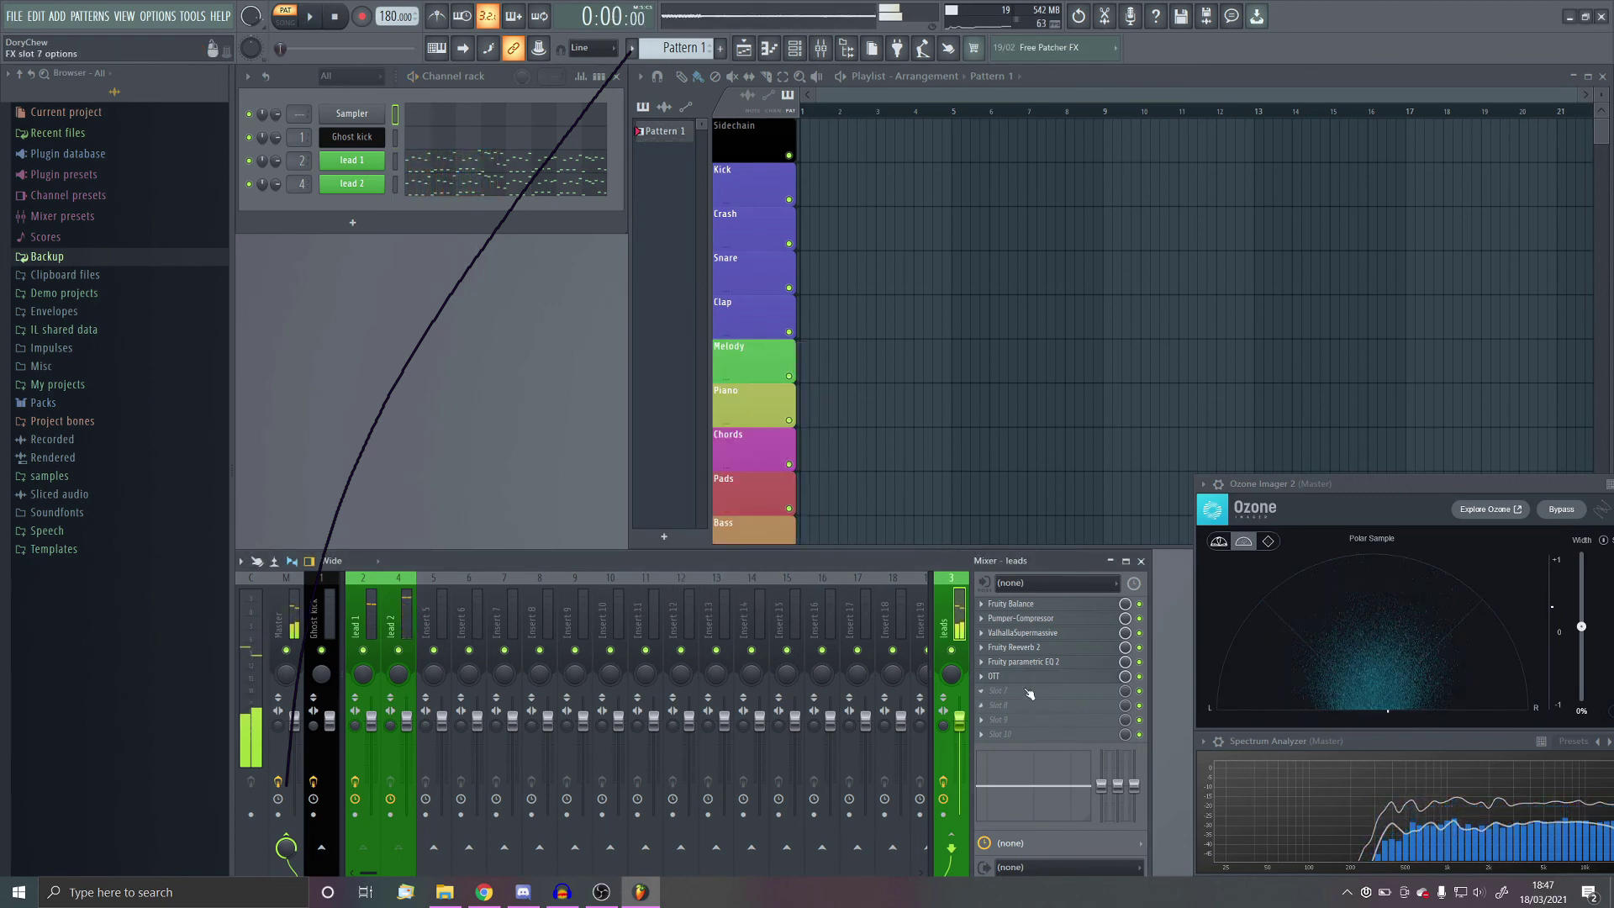
{"action": "left_click", "coordinate": [1052, 691]}
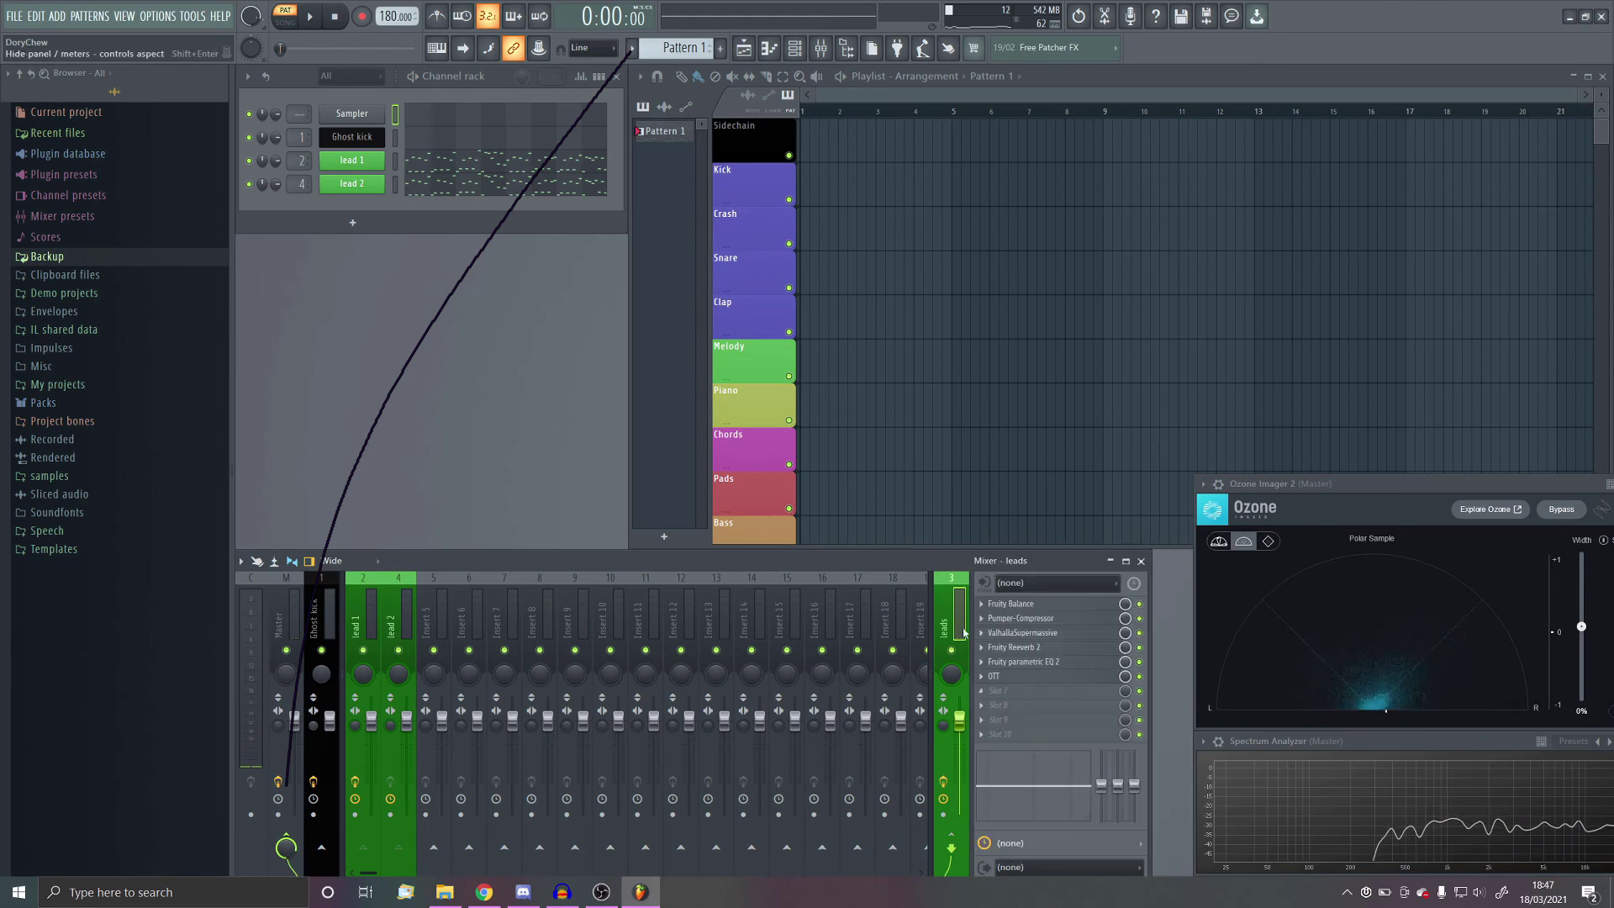
{"action": "mouse_move", "coordinate": [1058, 547]}
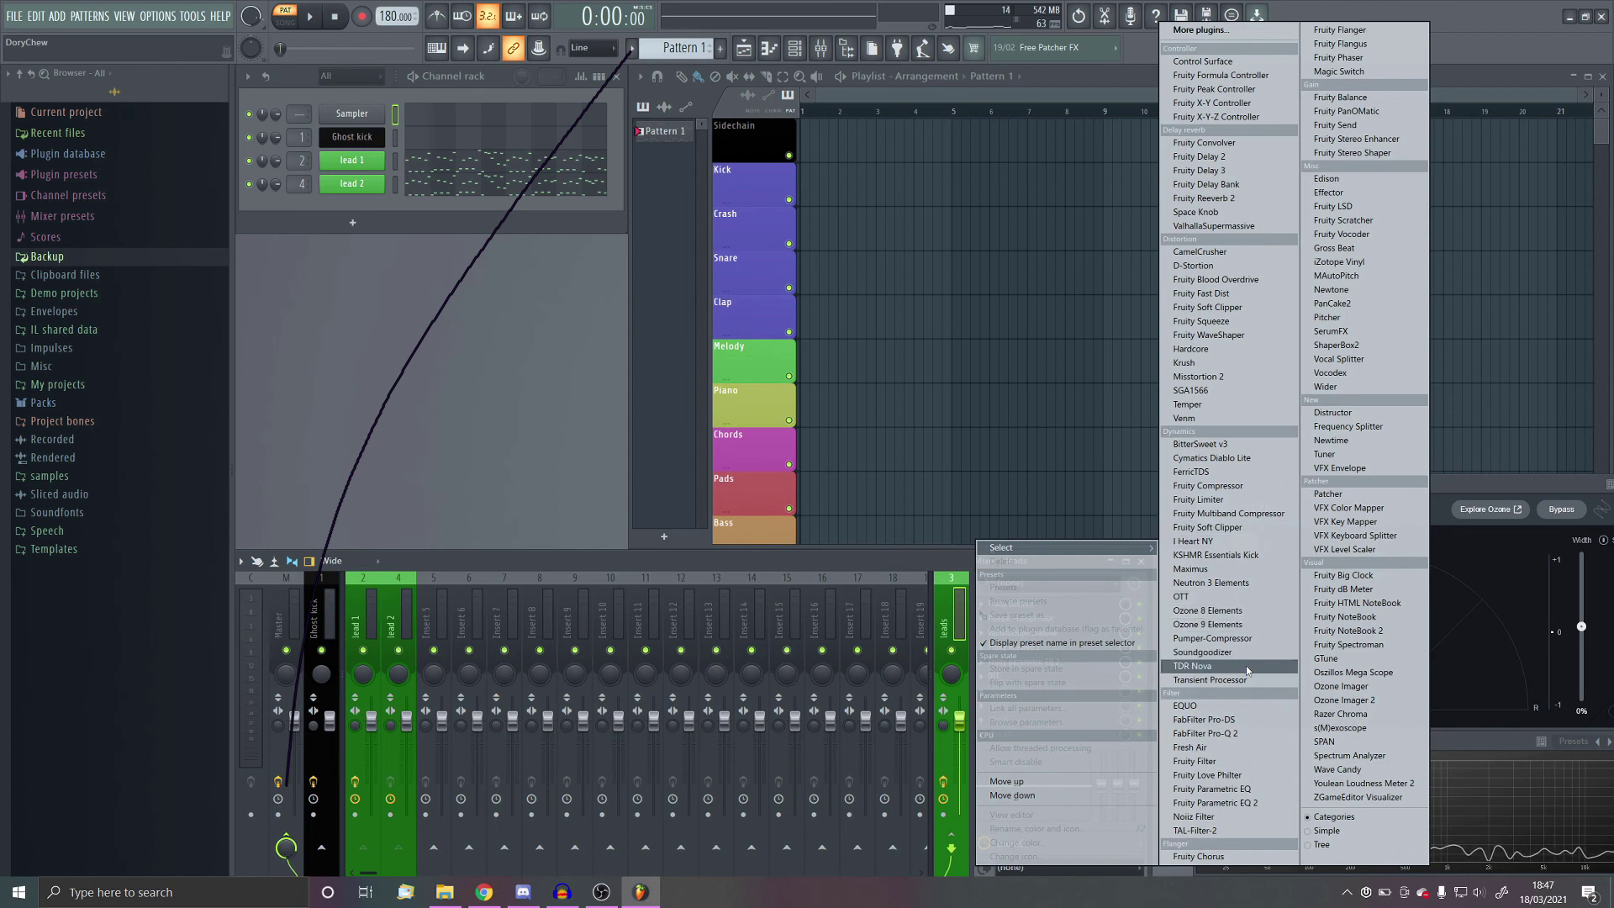
{"action": "left_click", "coordinate": [938, 569]}
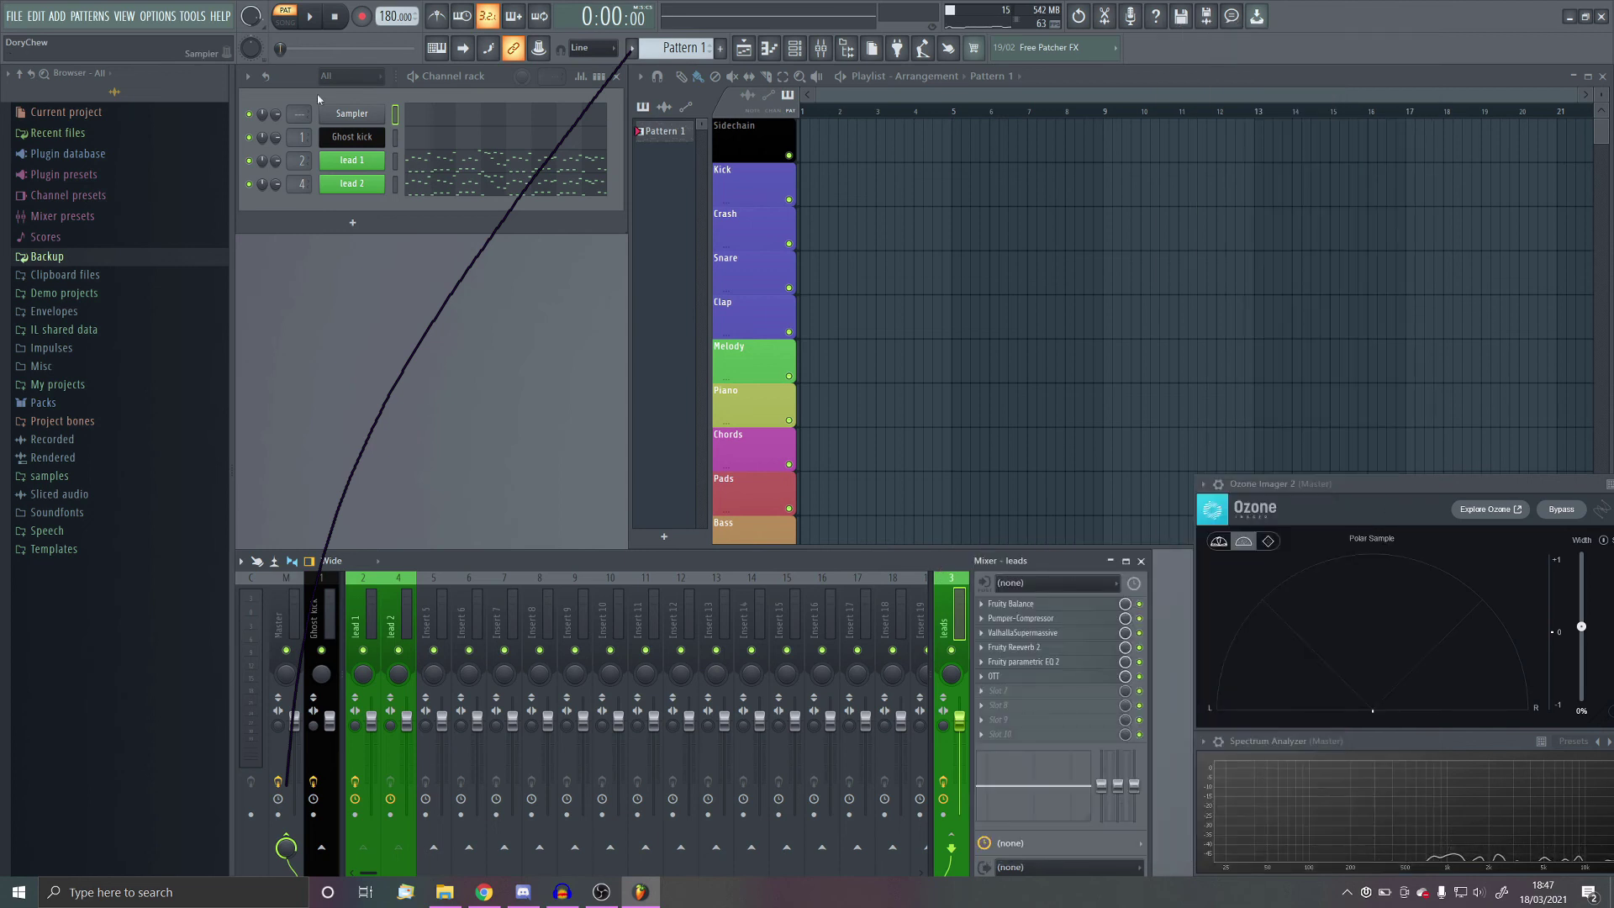
Step: Play the leads briefly, and add CamelCrusher to the bus's seventh effect slot with the British Clean patch
{"action": "left_click", "coordinate": [310, 17]}
{"action": "left_click", "coordinate": [334, 17]}
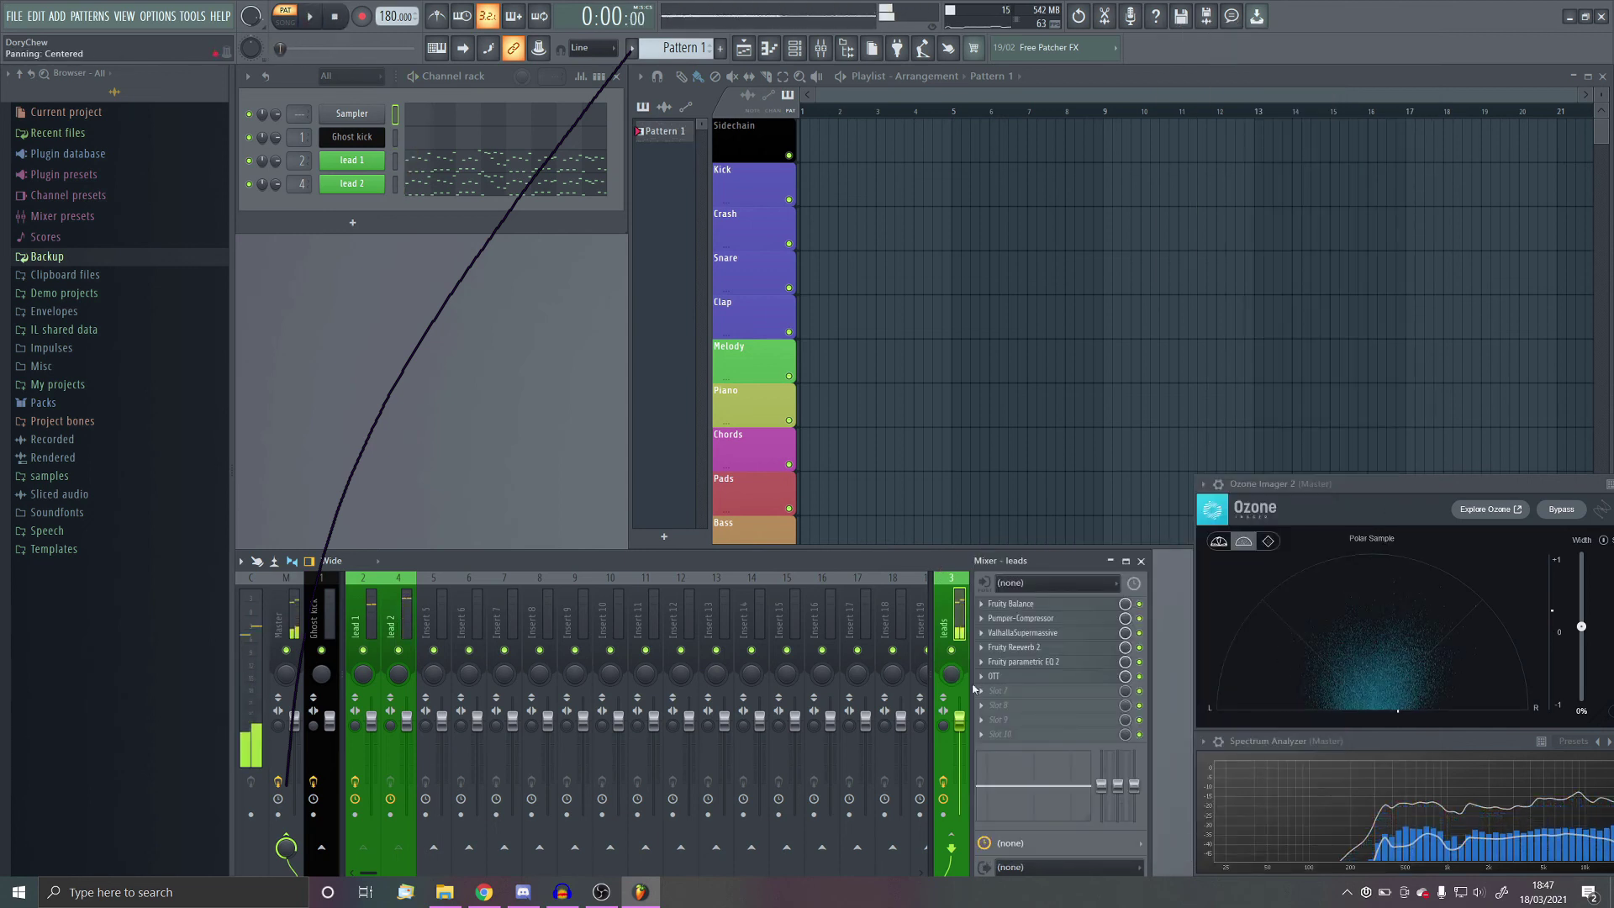
{"action": "left_click", "coordinate": [991, 691]}
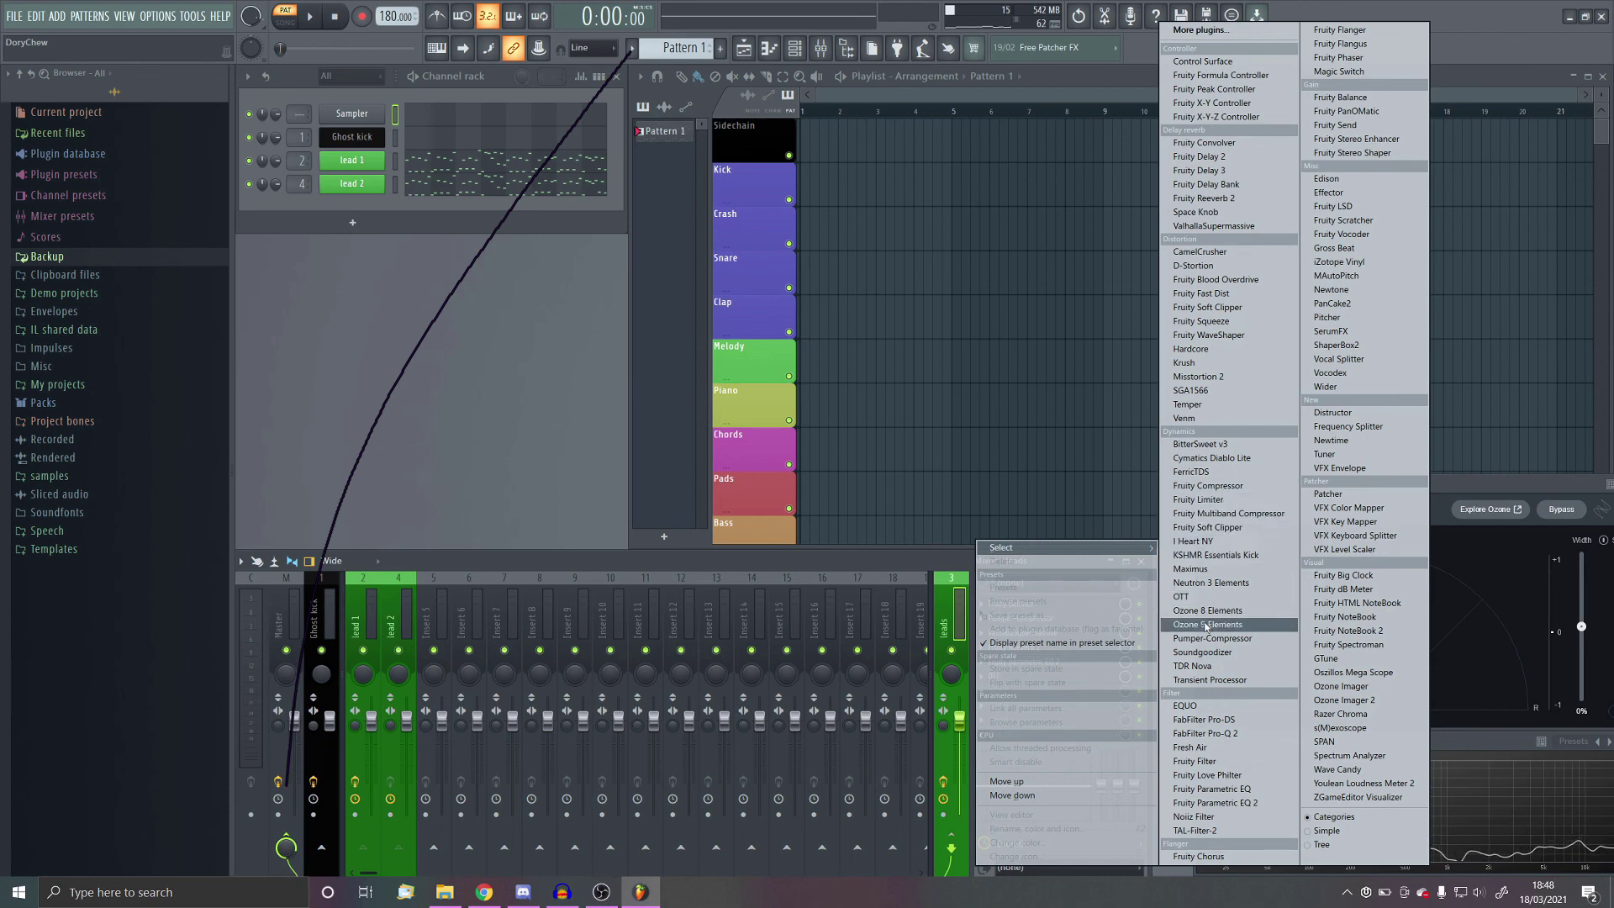
{"action": "left_click", "coordinate": [1199, 251]}
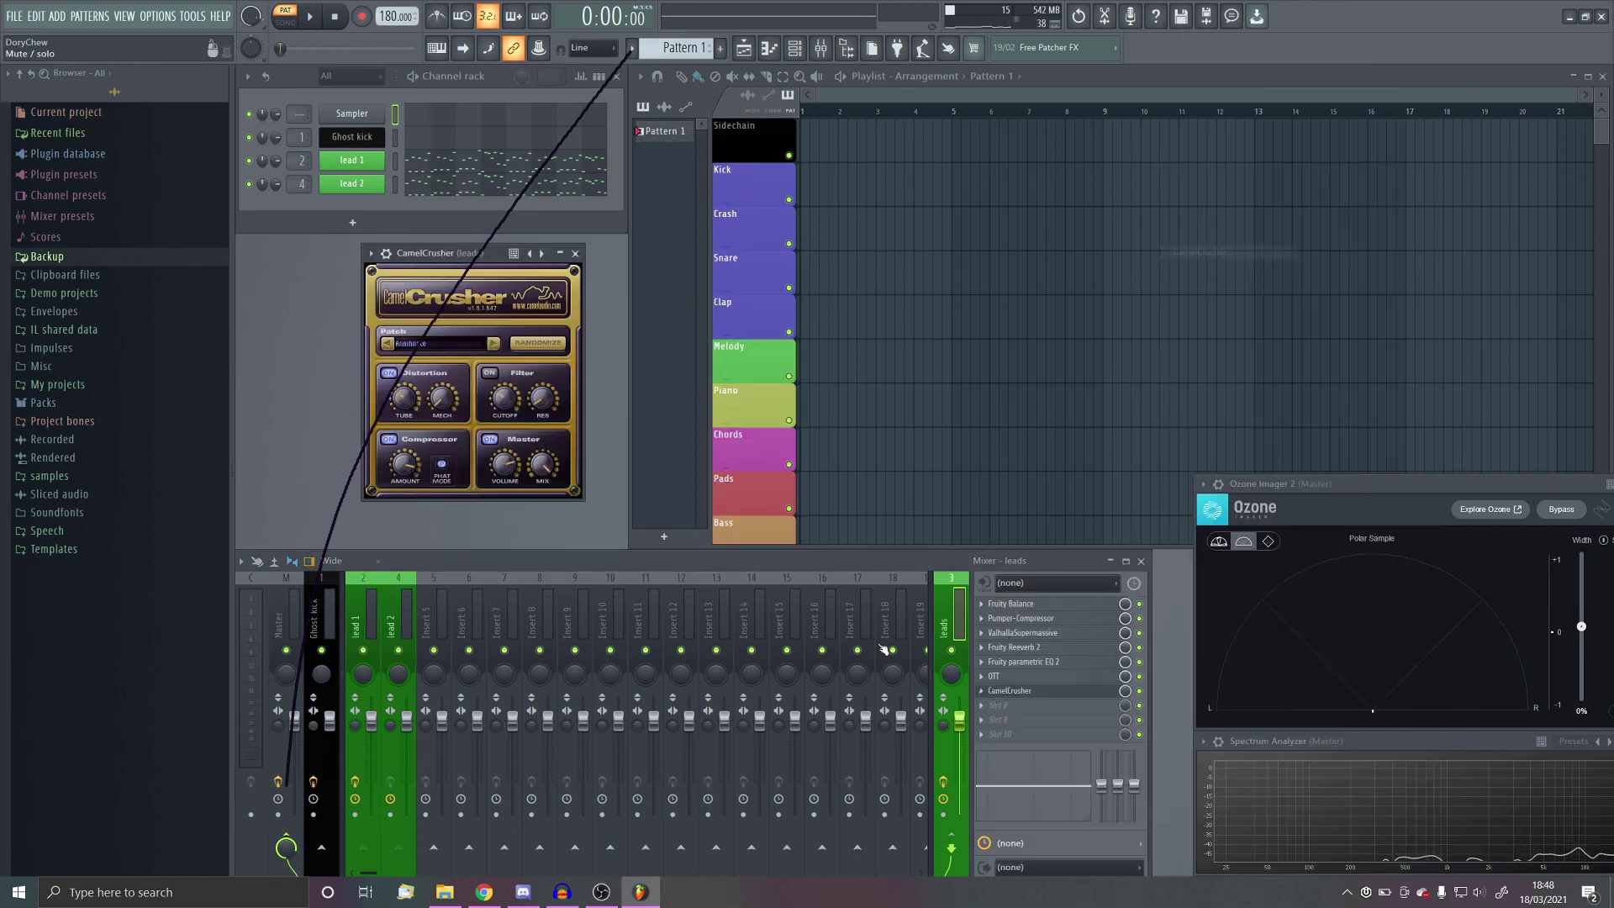
{"action": "left_click", "coordinate": [494, 345]}
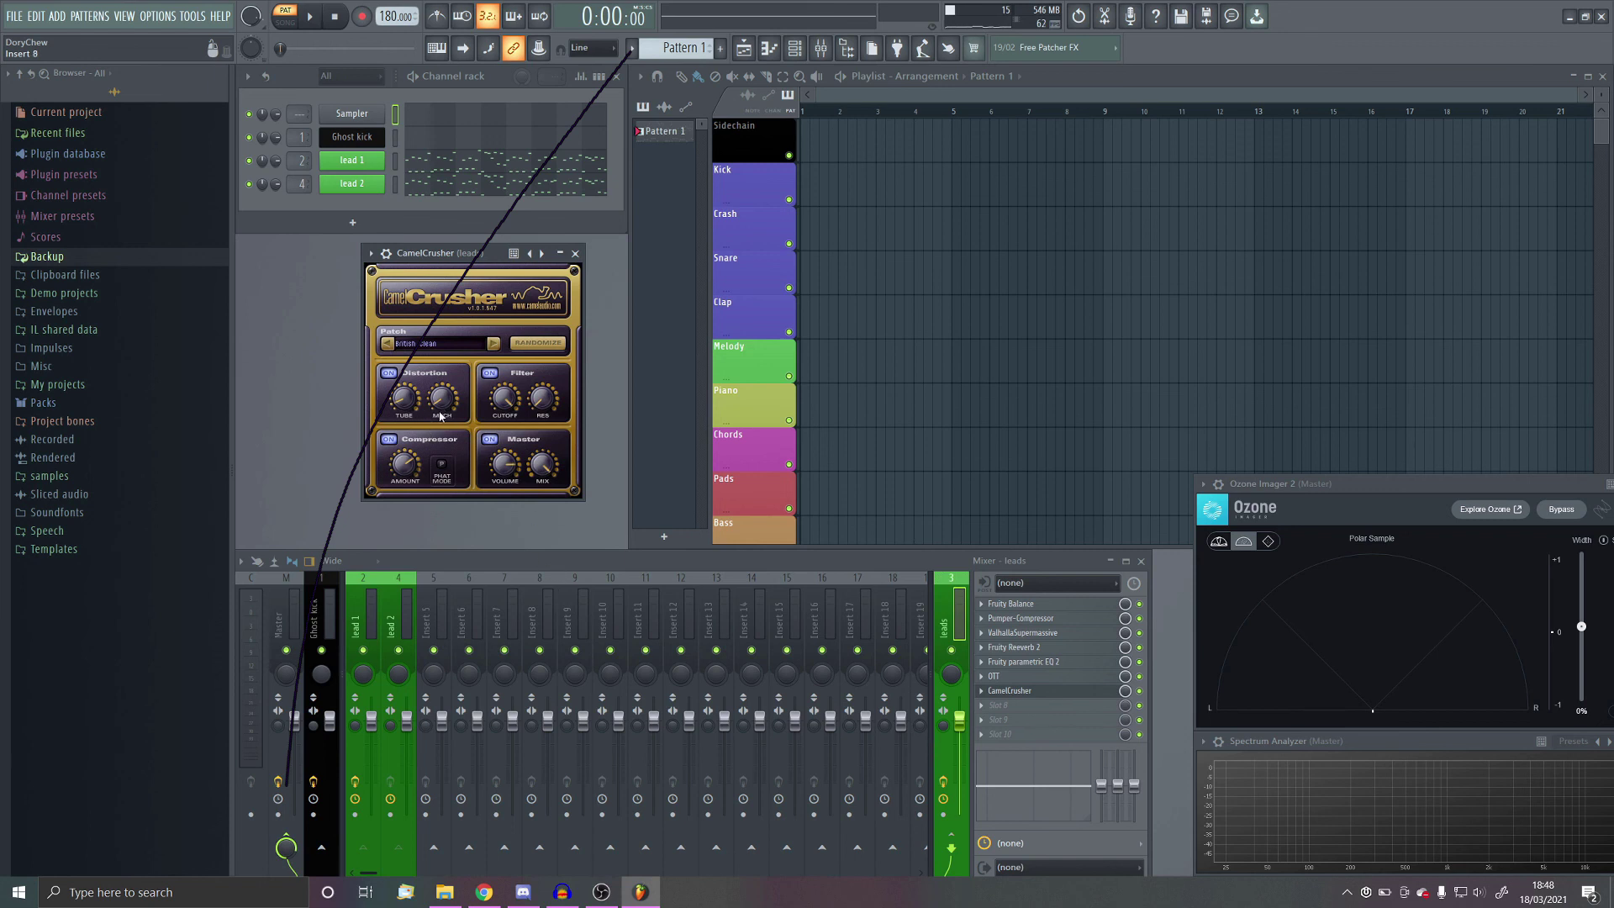
Step: Set CamelCrusher's compressor Amount to -5 dB, check it by playing the leads, close the plugin and stop playback
{"action": "left_click", "coordinate": [311, 25]}
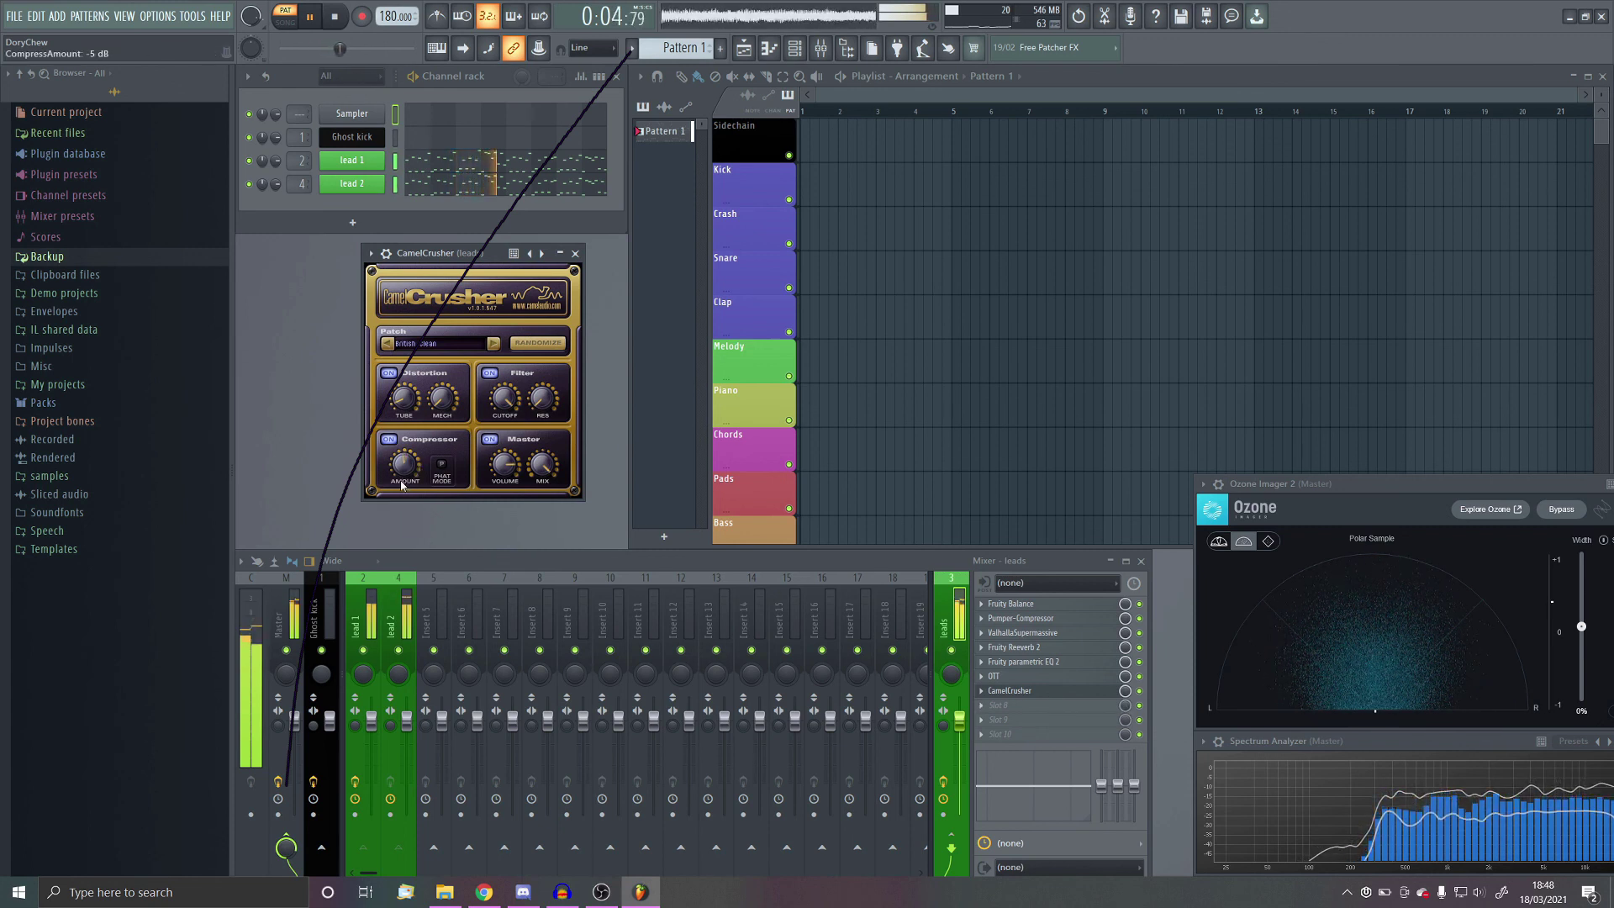
{"action": "key", "text": "space"}
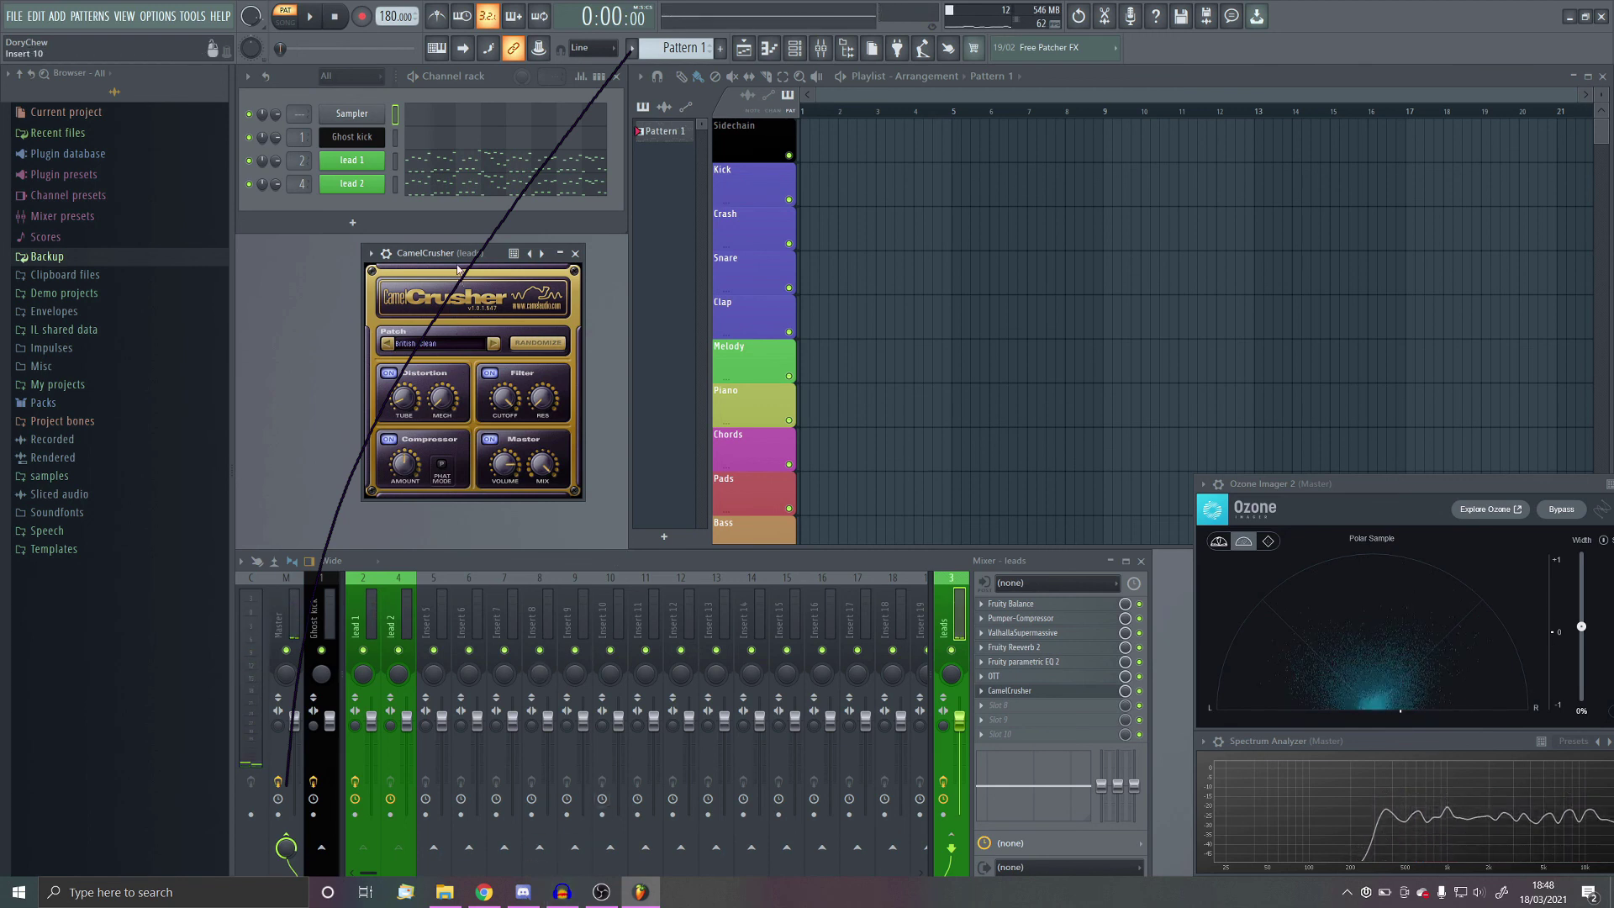
{"action": "left_click_drag", "start_coordinate": [412, 468], "coordinate": [412, 473]}
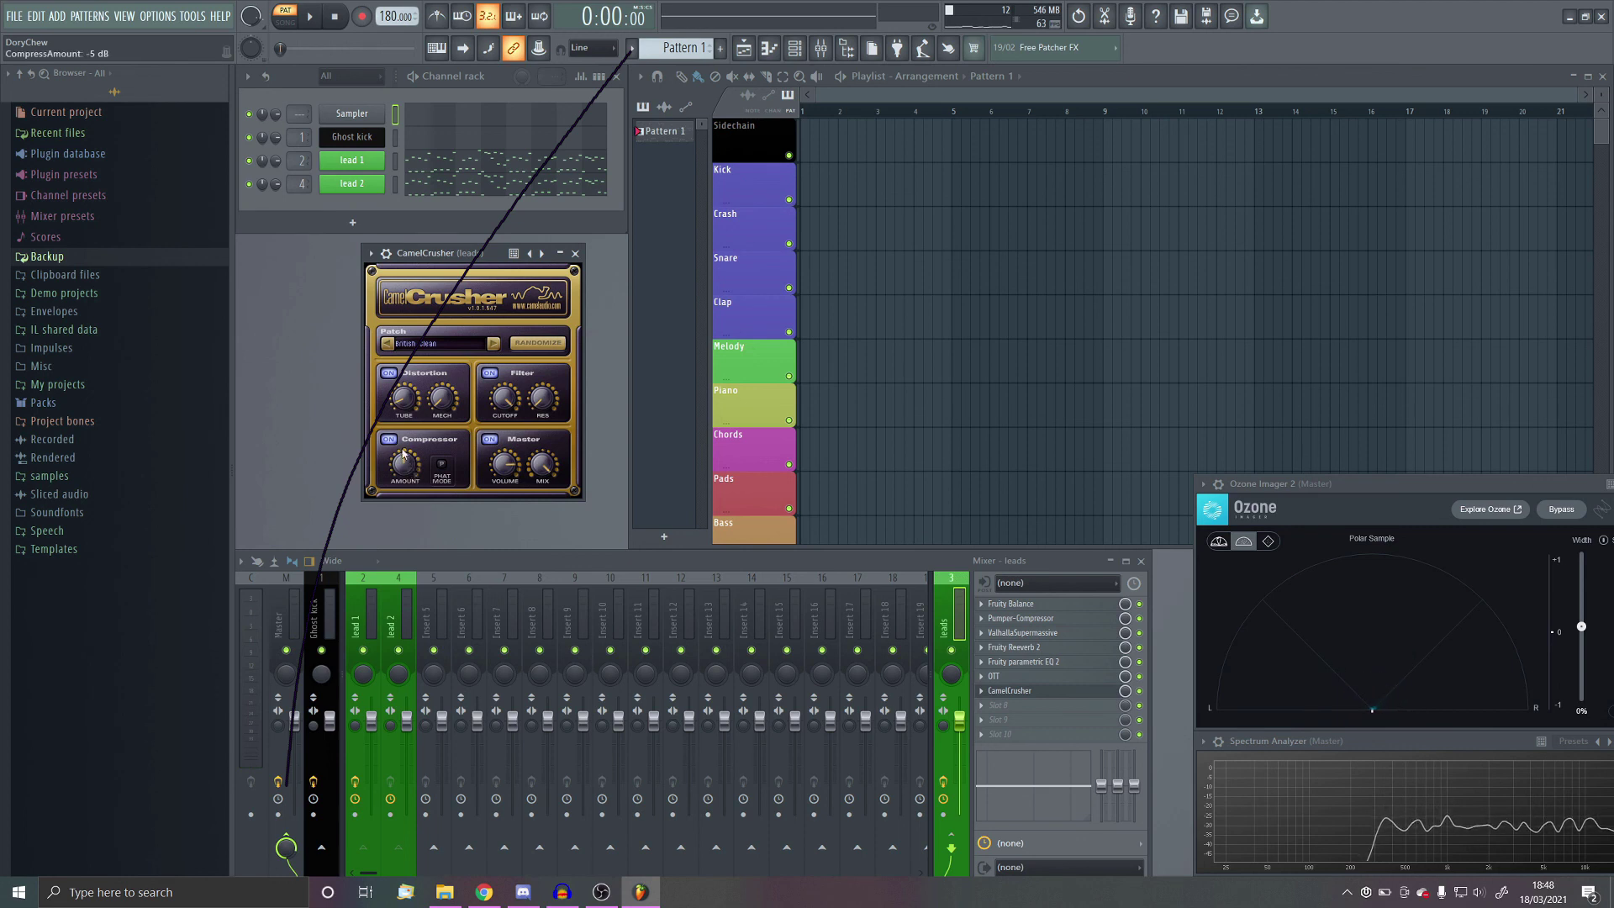
{"action": "key", "text": "space"}
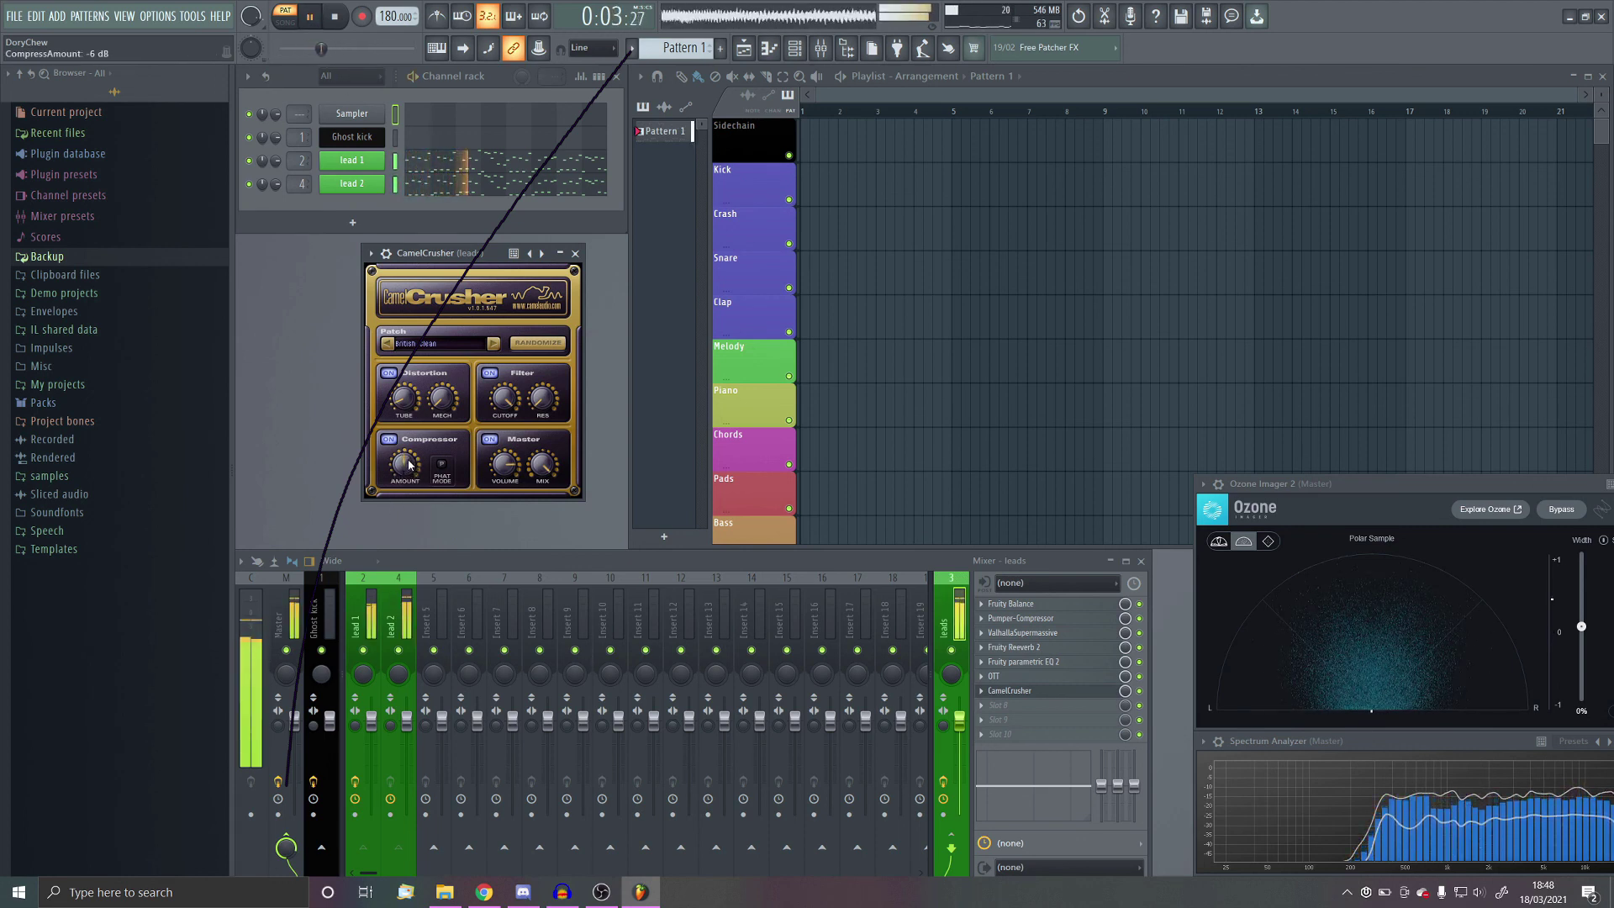
{"action": "left_click", "coordinate": [1073, 695]}
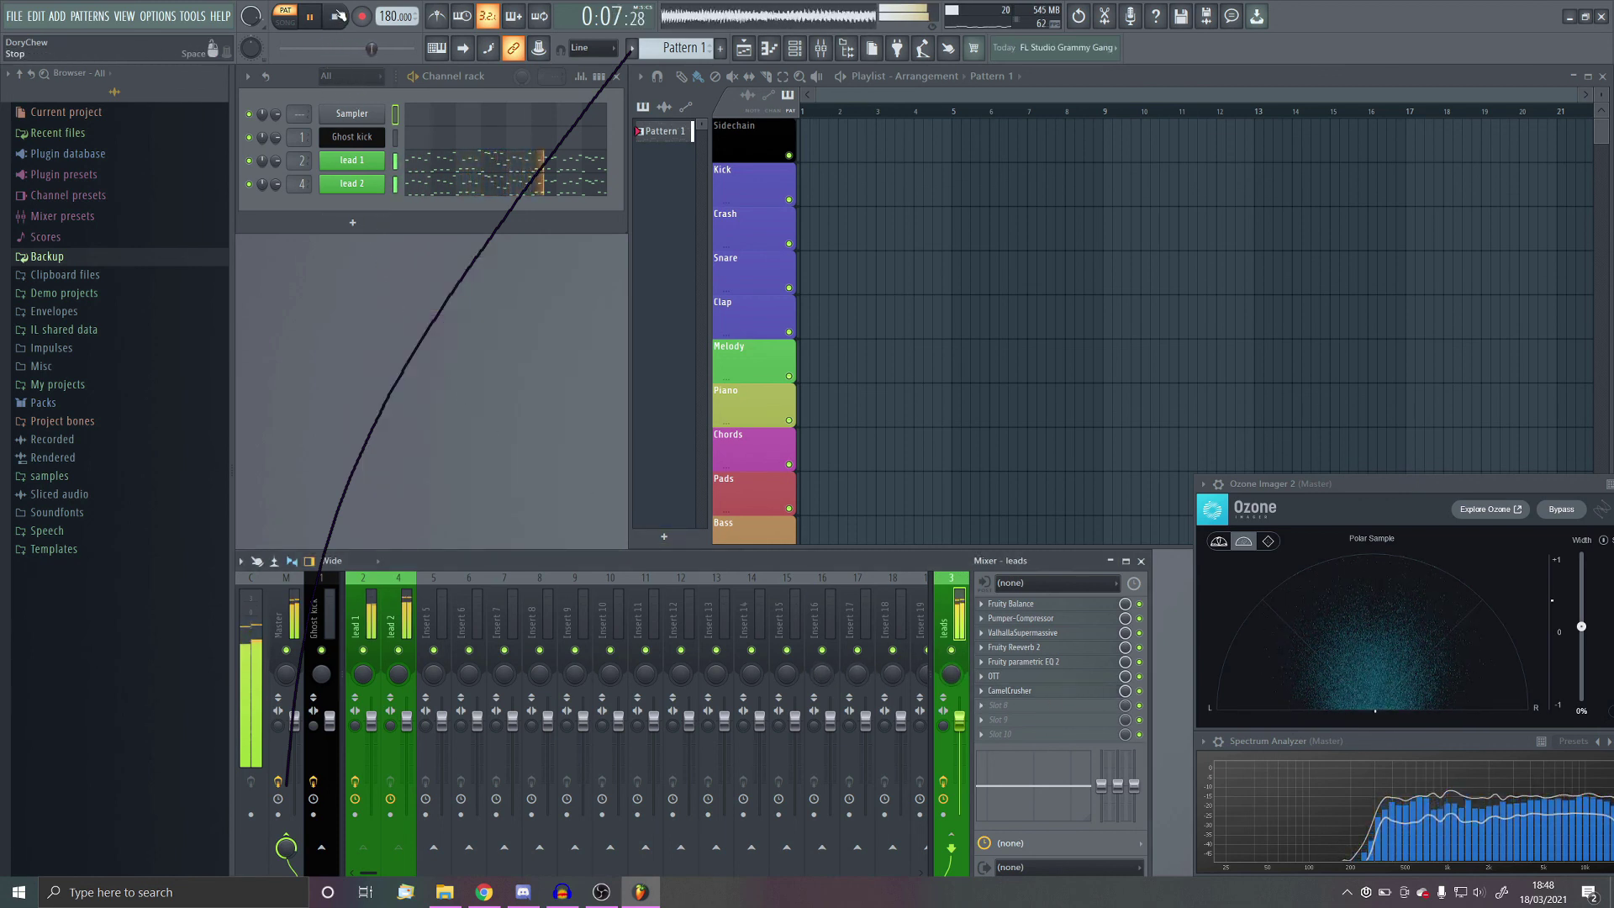
{"action": "left_click", "coordinate": [337, 16]}
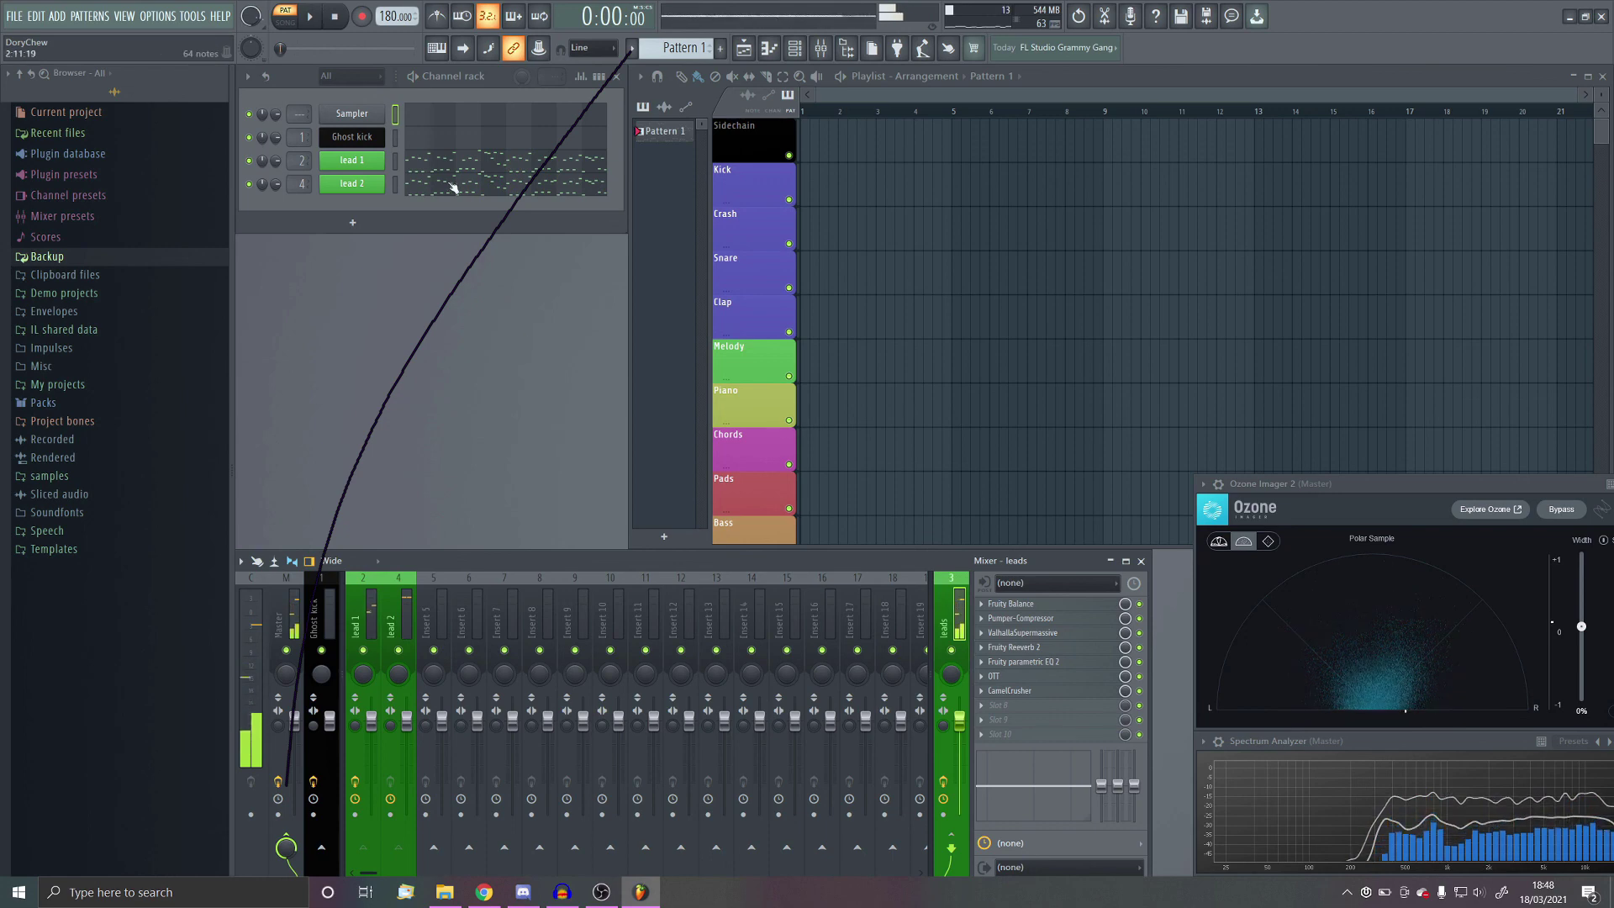